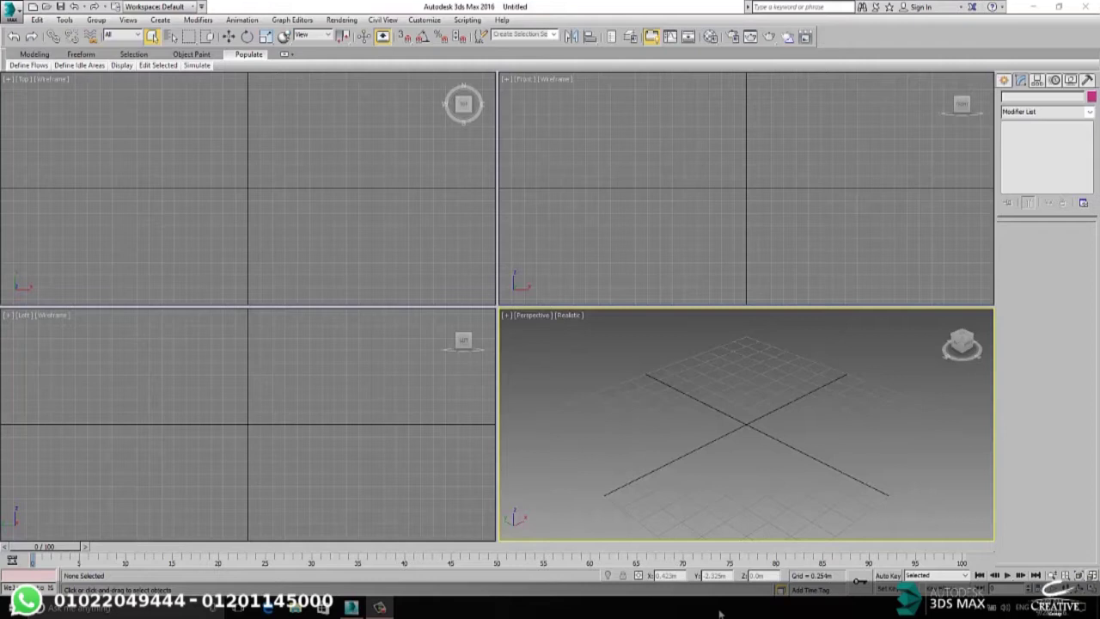
- Create a box about 1.49 m long, 1.6 m wide and 1.17 m high, and maximize the Perspective viewport
left_click(1005, 82)
left_click(1024, 153)
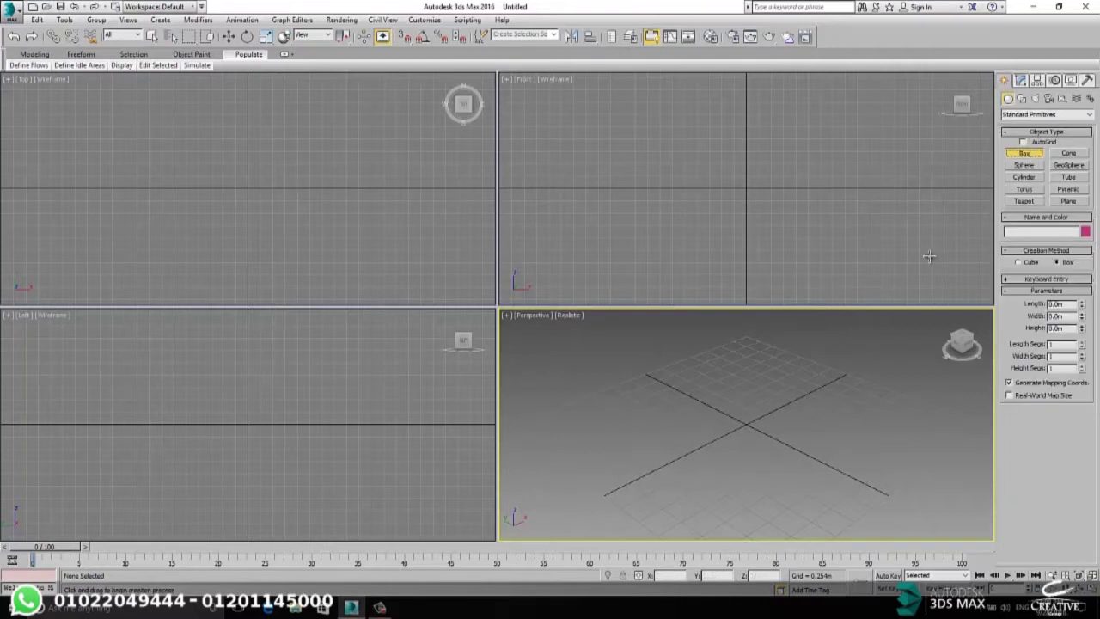
left_click_drag(804, 399, 819, 524)
left_click(838, 423)
middle_click_drag(824, 461, 675, 520)
scroll(733, 471, "down", 2)
scroll(716, 461, "up", 1)
middle_click_drag(715, 459, 744, 430)
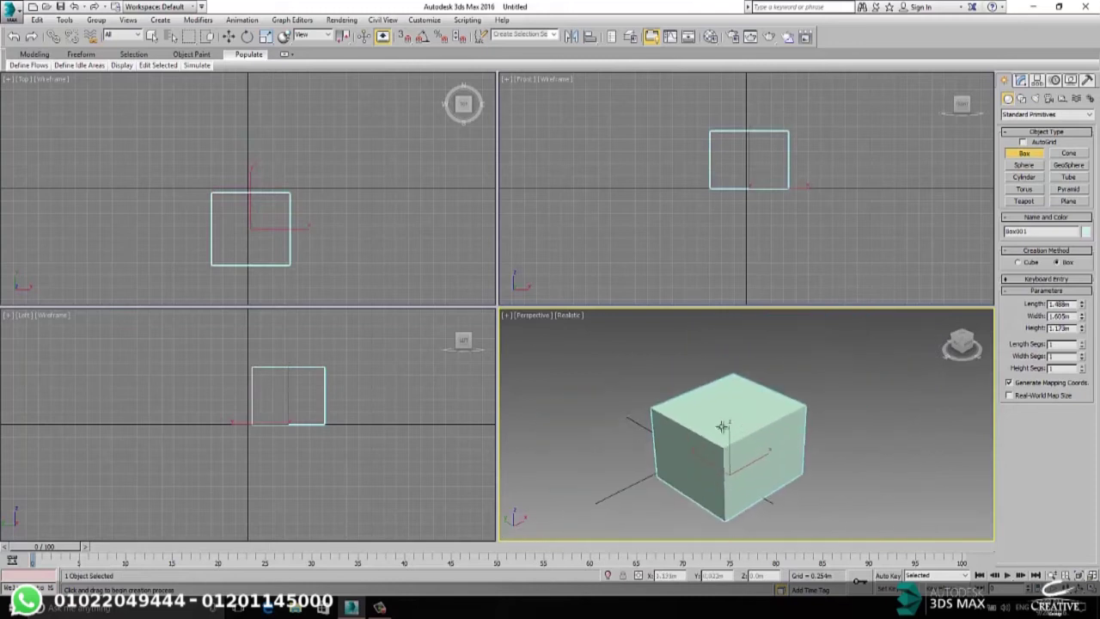
key("alt+w")
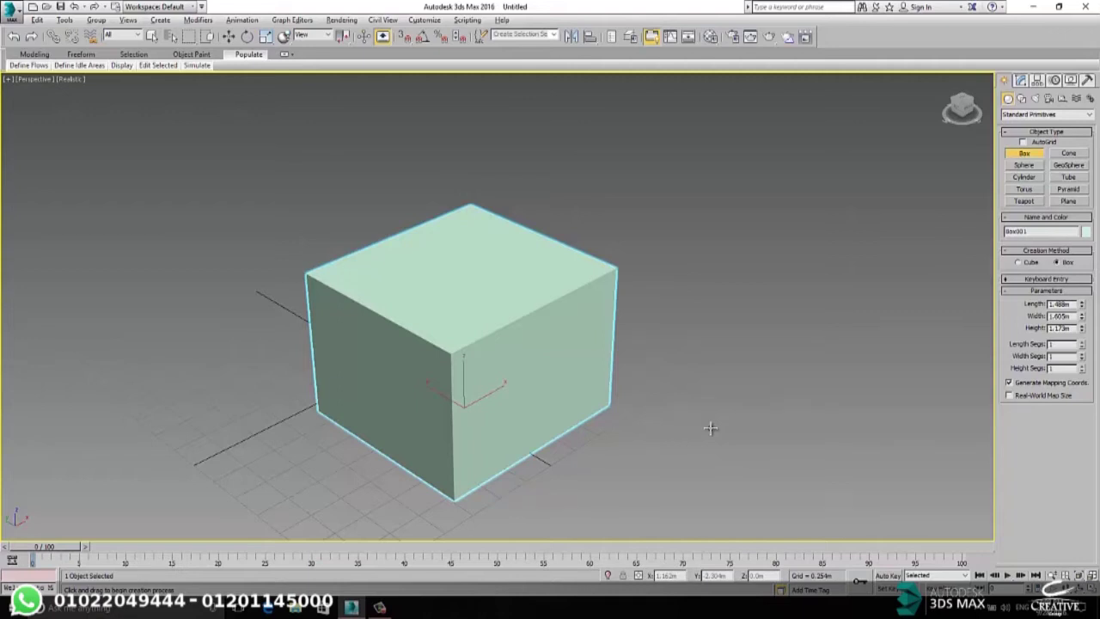
- Apply an FFD(box) 4x4x4 modifier to the box
left_click(1021, 80)
left_click(1019, 114)
key("f")
key("f")
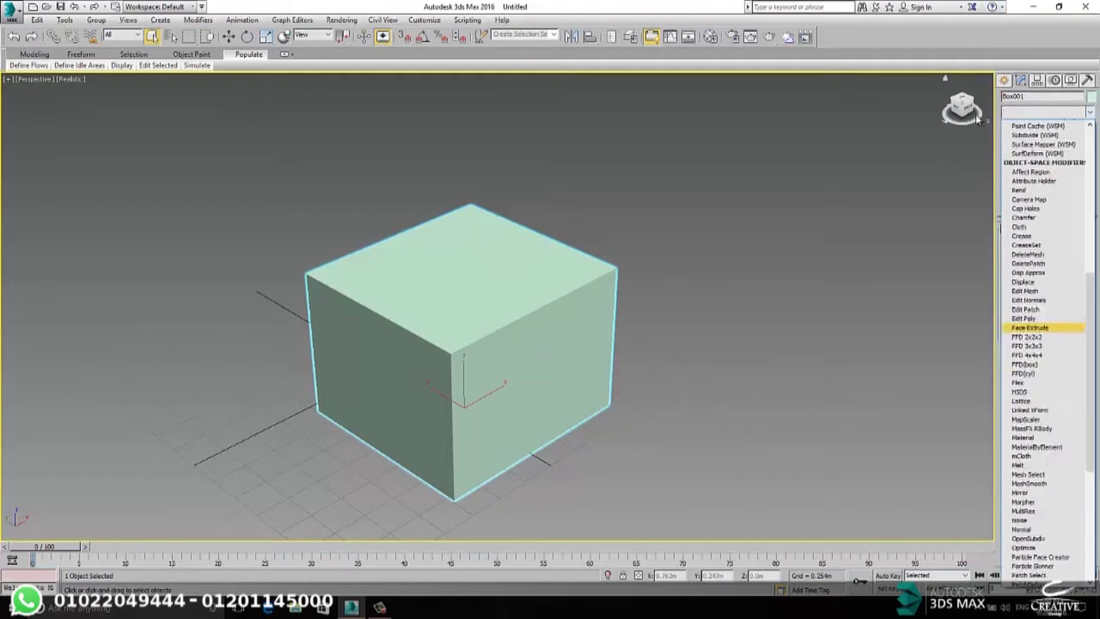
left_click(1025, 151)
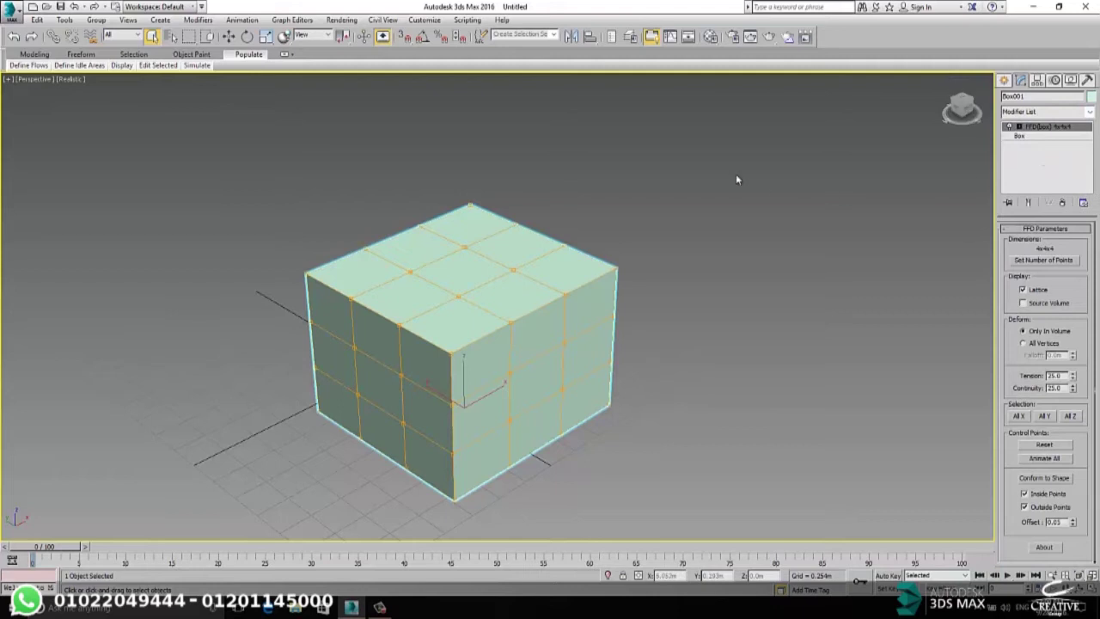
- Try to raise an inner FFD control point of the top face straight up in Z, and undo the move
left_click(1019, 127)
left_click(1048, 136)
left_click_drag(474, 245, 556, 286)
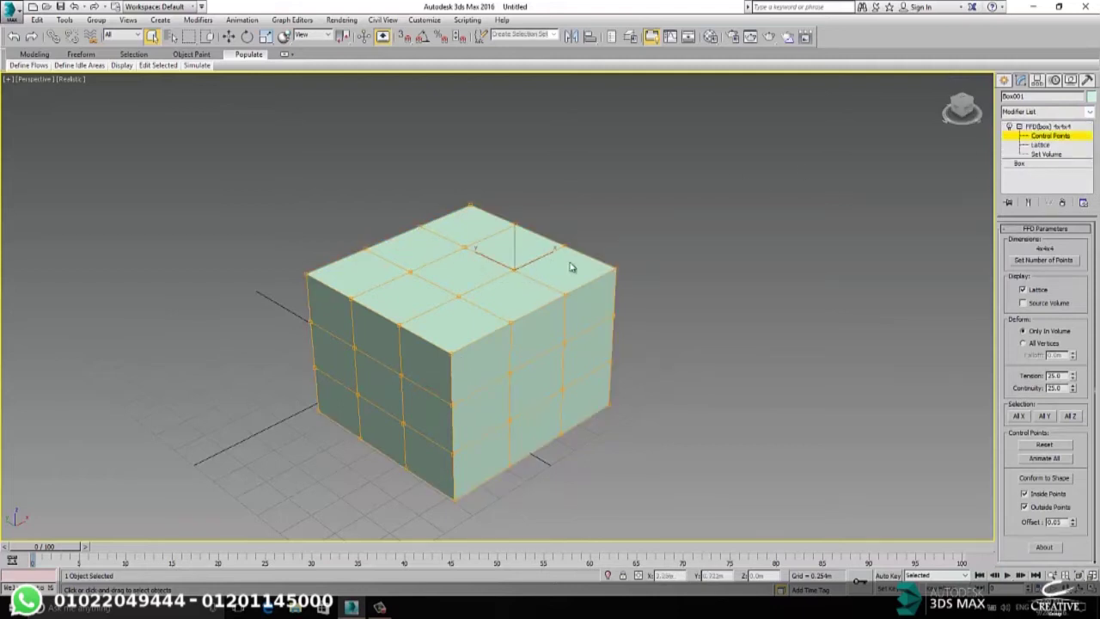
key("w")
left_click_drag(517, 238, 518, 157)
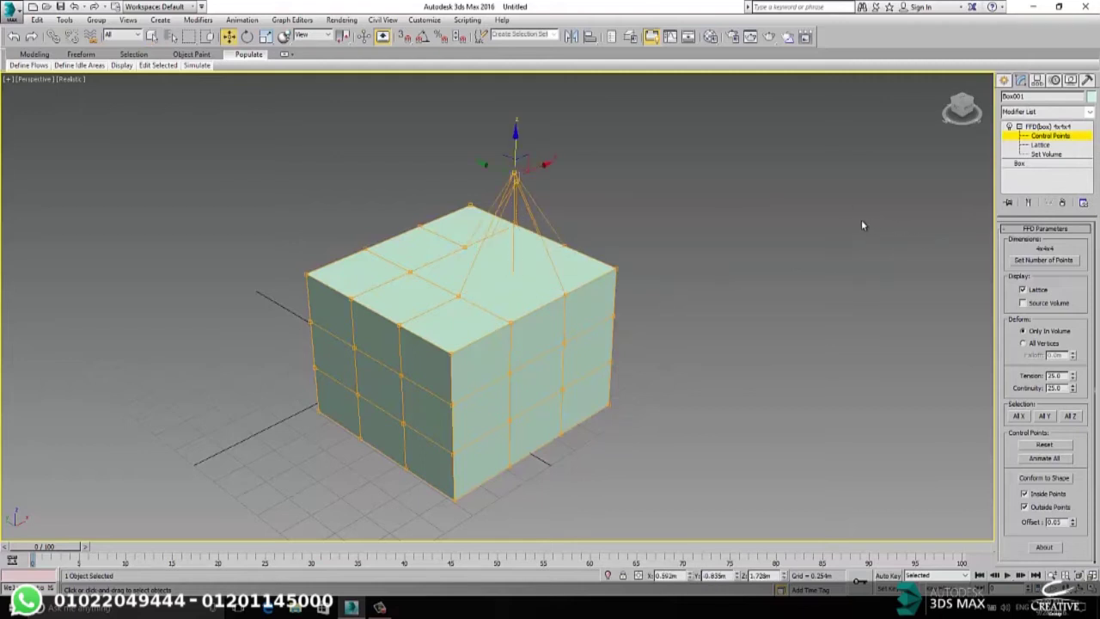
key("ctrl+z")
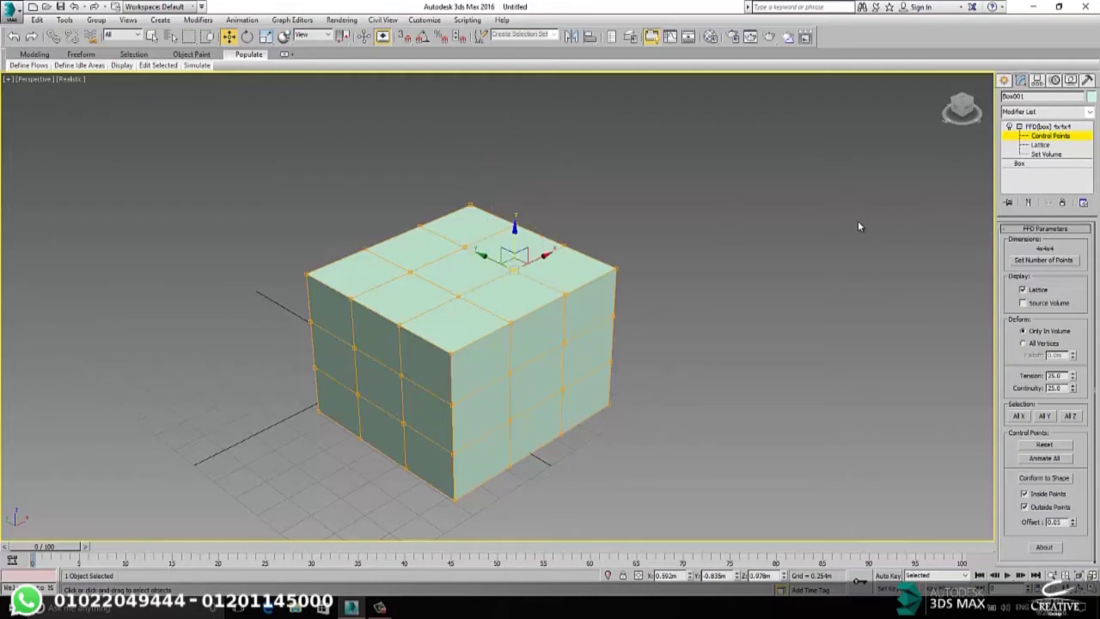
- Subdivide the base box densely in length, width and height segments, and display edged faces in the viewport
left_click(1021, 164)
left_click_drag(1081, 280, 1088, 255)
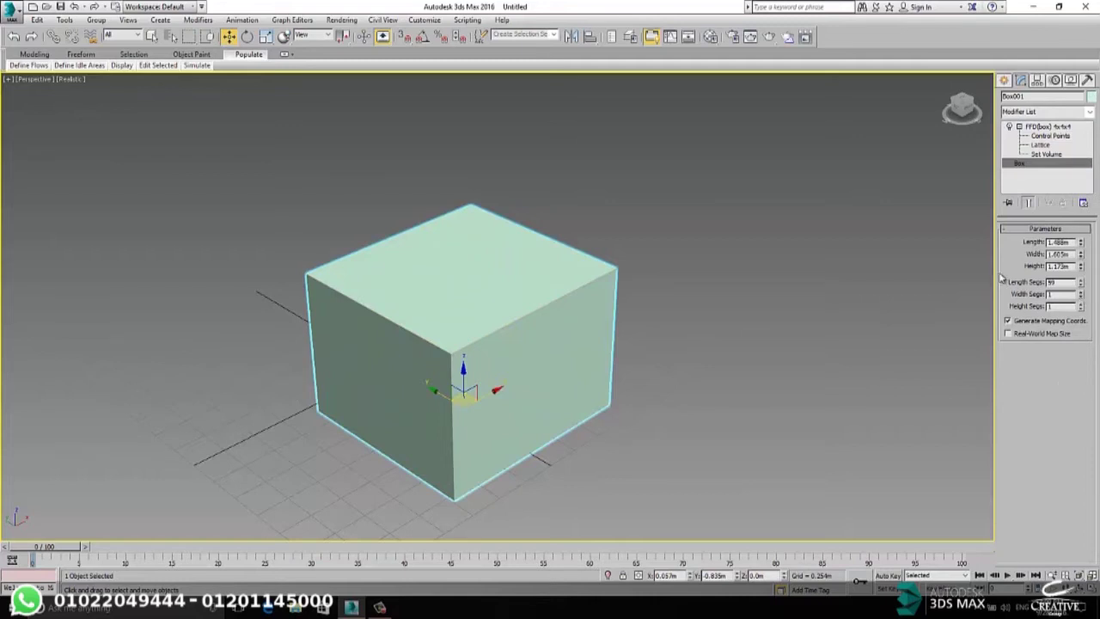
key("F4")
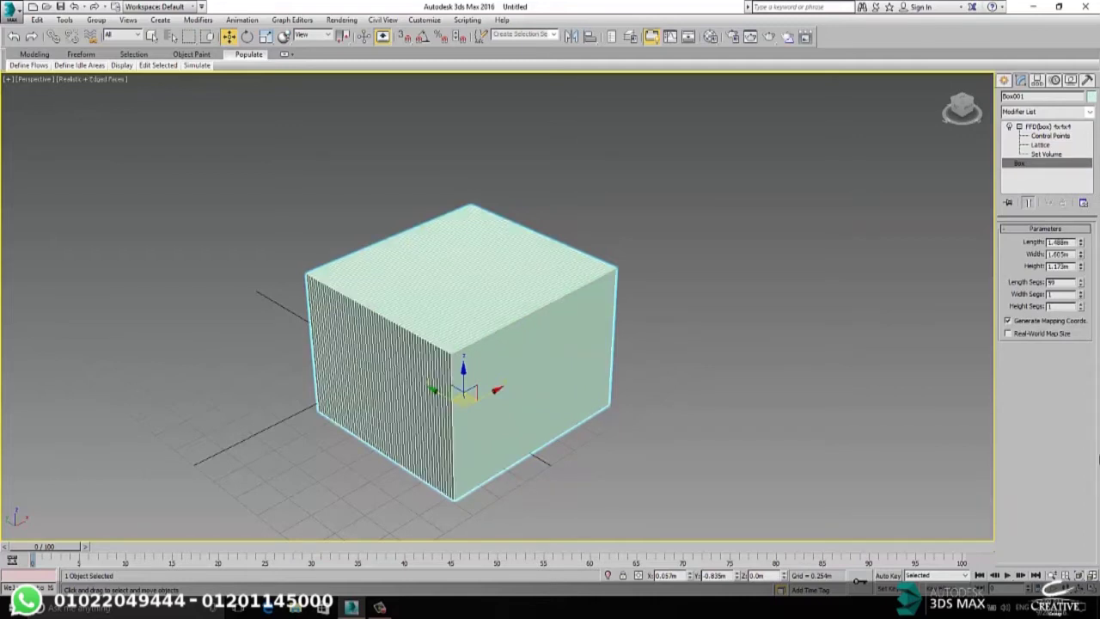
mouse_move(1081, 283)
left_mouse_down()
mouse_move(1081, 312)
mouse_move(1082, 280)
mouse_move(1081, 294)
left_mouse_up()
- Deform the box by raising a top-face FFD control point, pulling out a side-face point and shifting the front top corner point
left_click(1049, 136)
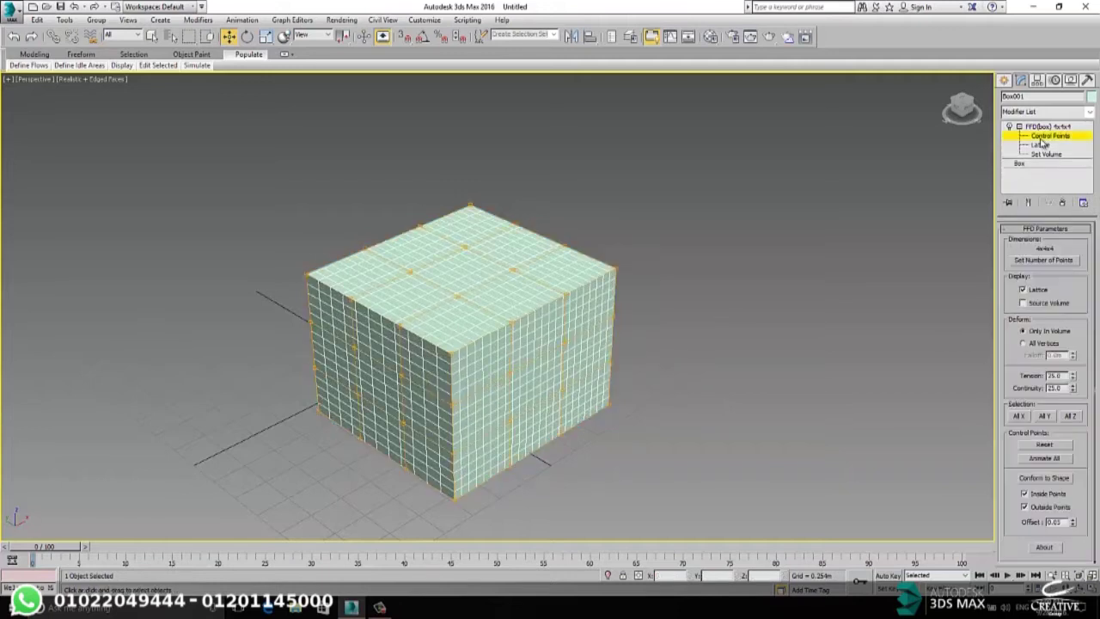
left_click(509, 273)
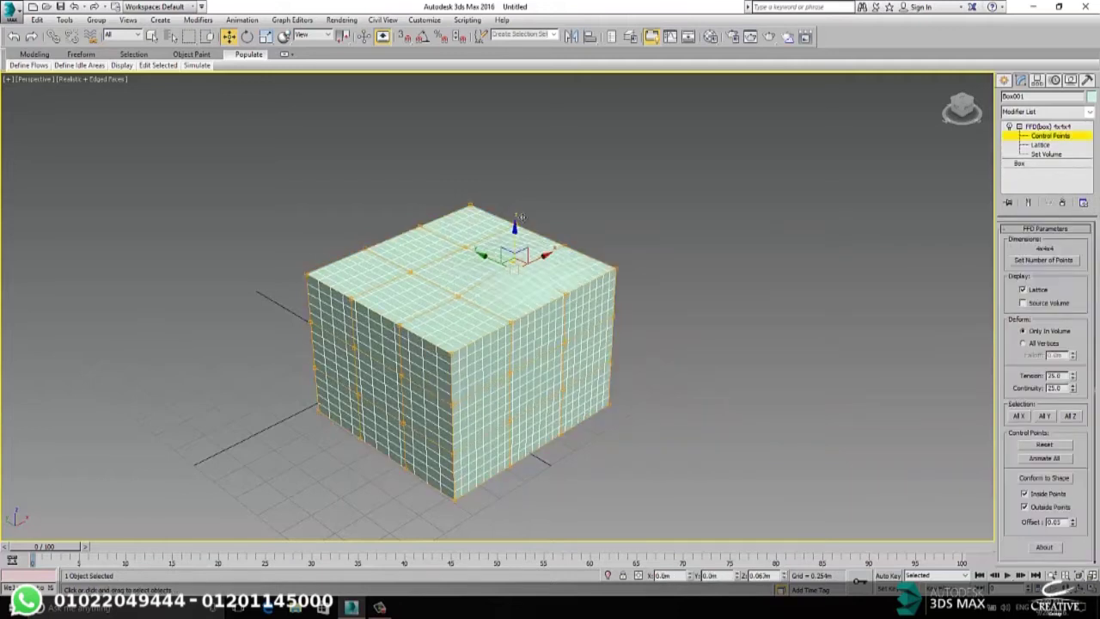
left_click_drag(514, 256, 514, 194)
left_click(352, 345)
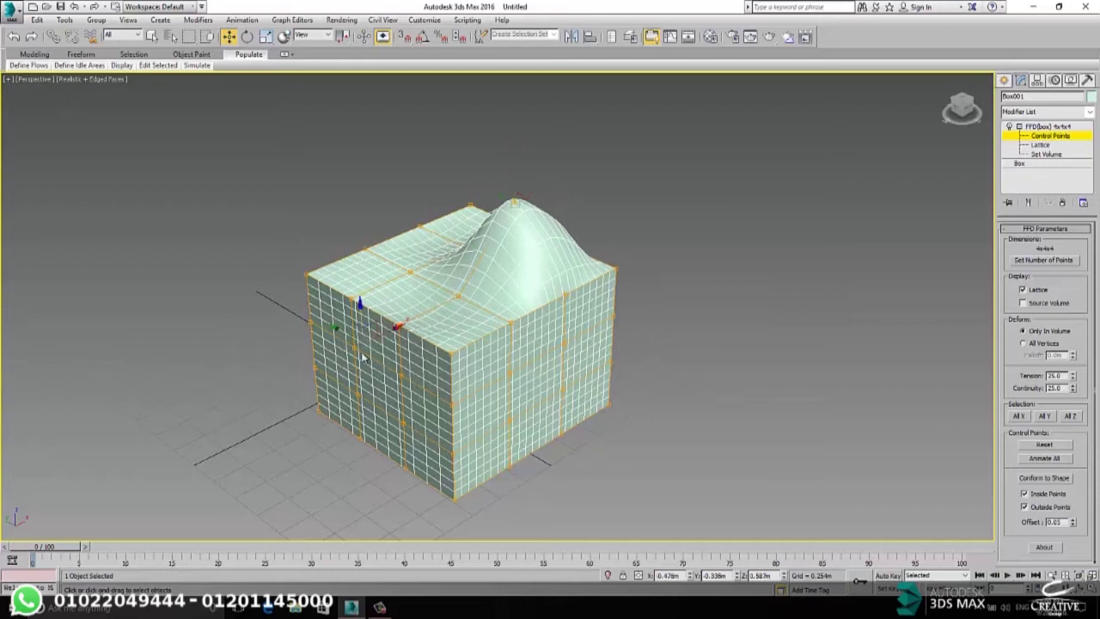
left_click_drag(362, 354, 357, 351)
left_click(451, 338)
left_click_drag(475, 337, 496, 353)
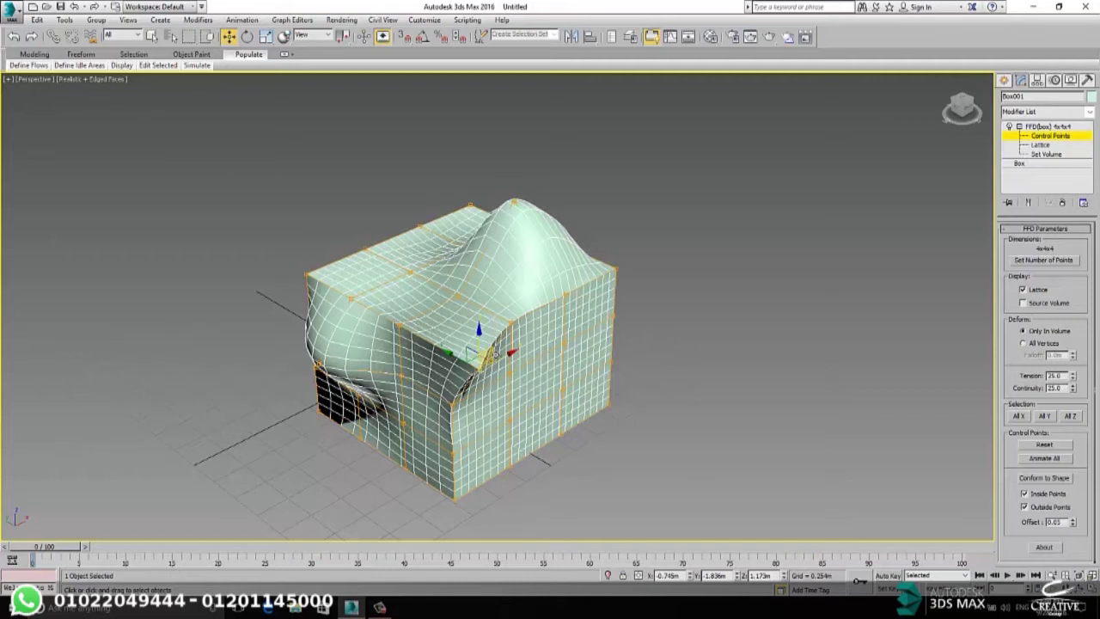
- Undo the control point moves and segment changes, and remove the FFD modifier from the box
key("ctrl+z")
key("ctrl+z")
key("ctrl+z")
key("ctrl+z")
key("ctrl+z")
key("ctrl+z")
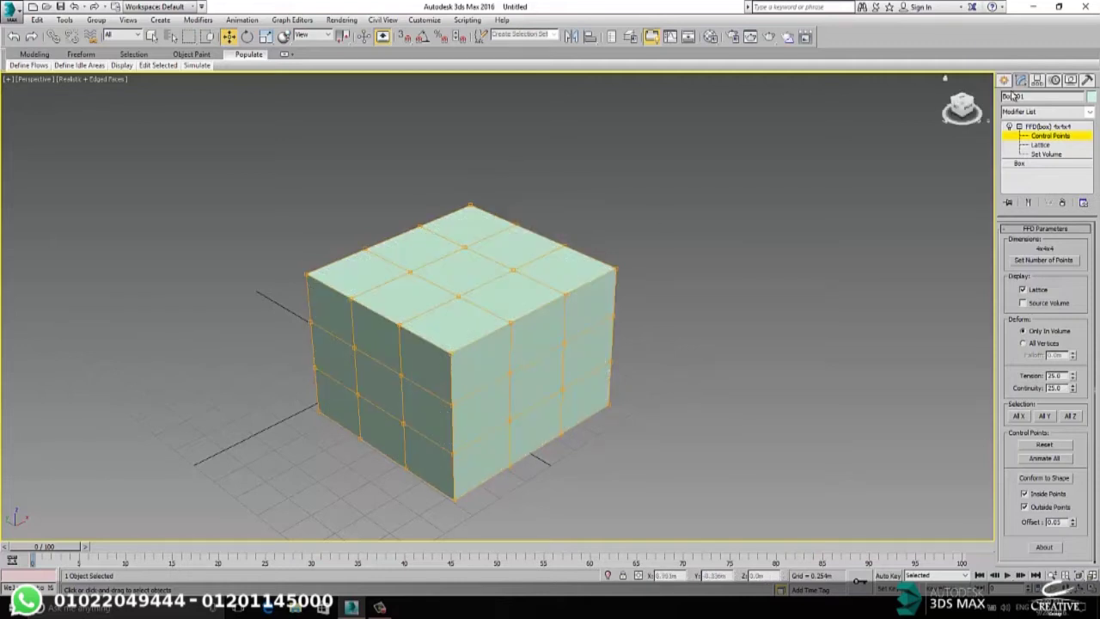
left_click(1020, 127)
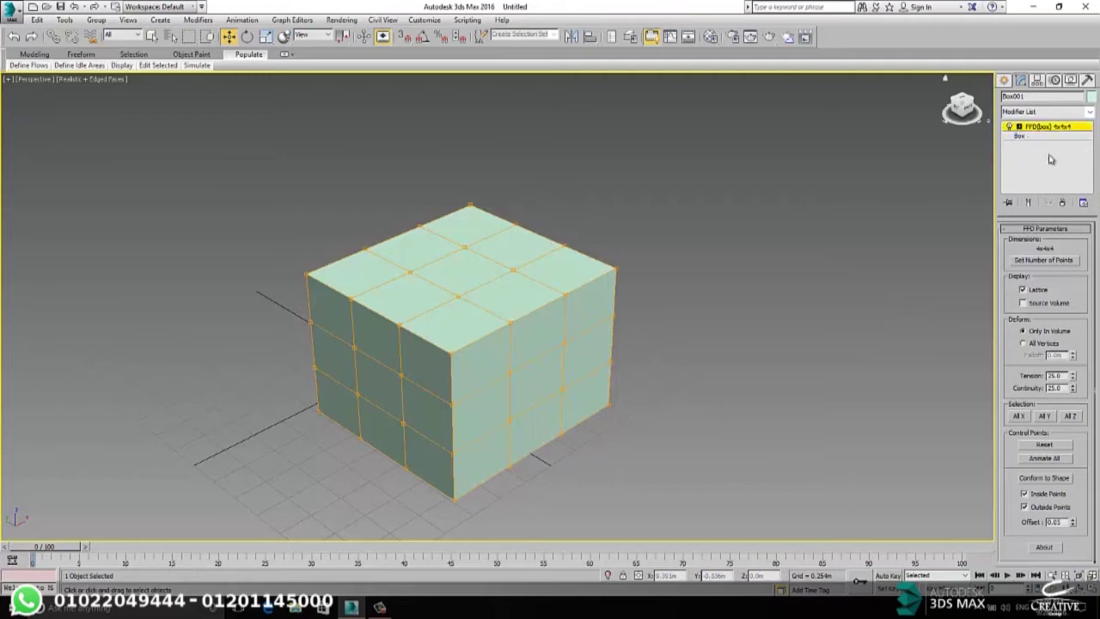
left_click(1062, 203)
- Nudge the box slightly along the ground plane and set the viewport shading to Shaded
left_click_drag(555, 285, 562, 273)
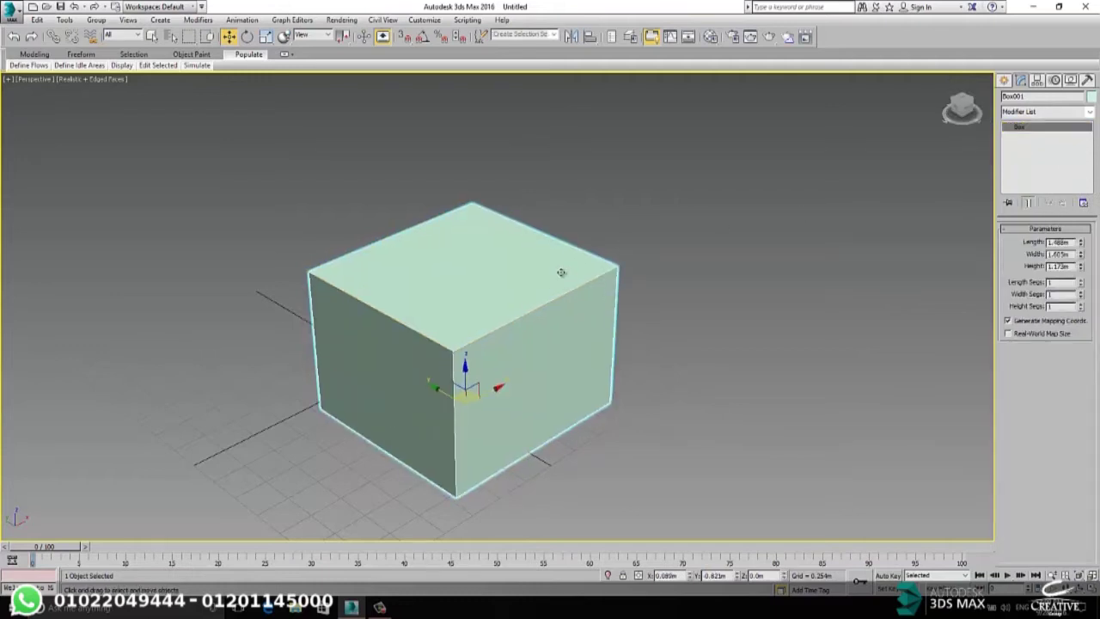
middle_click_drag(506, 270, 508, 245)
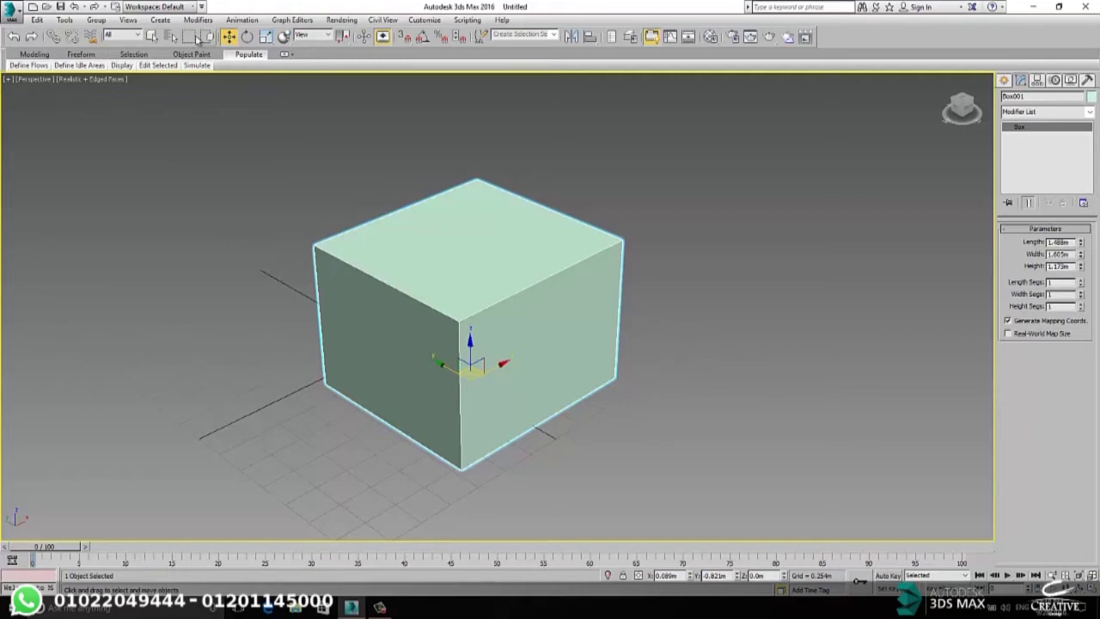
mouse_move(72, 67)
left_click(23, 99)
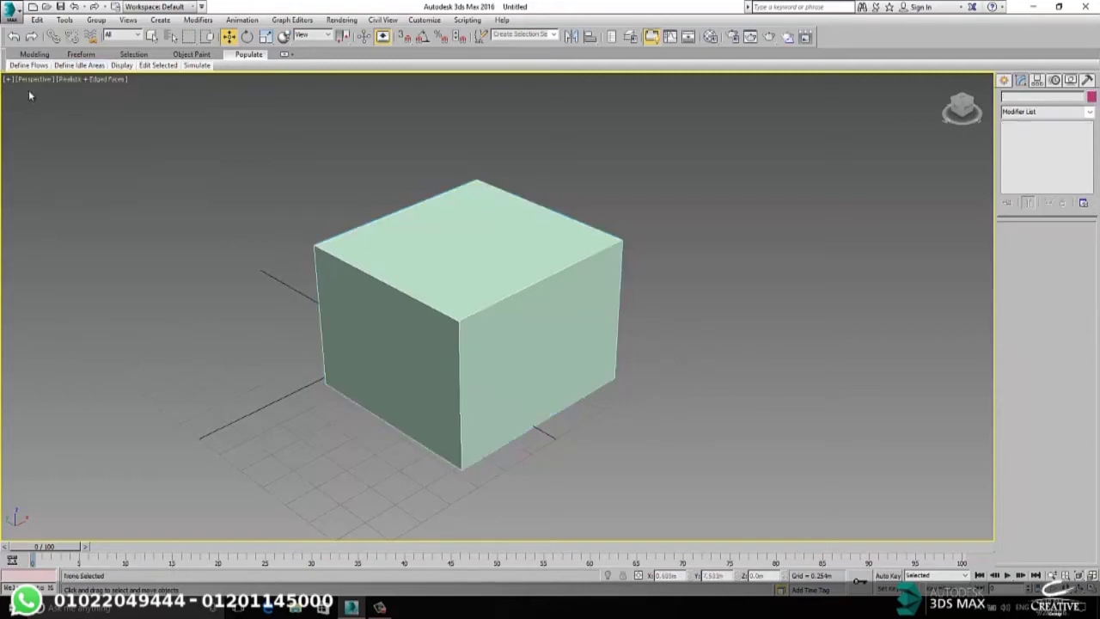
left_click(63, 82)
left_click(86, 102)
- Convert the box to an Editable Poly
left_click(450, 276)
right_click(450, 276)
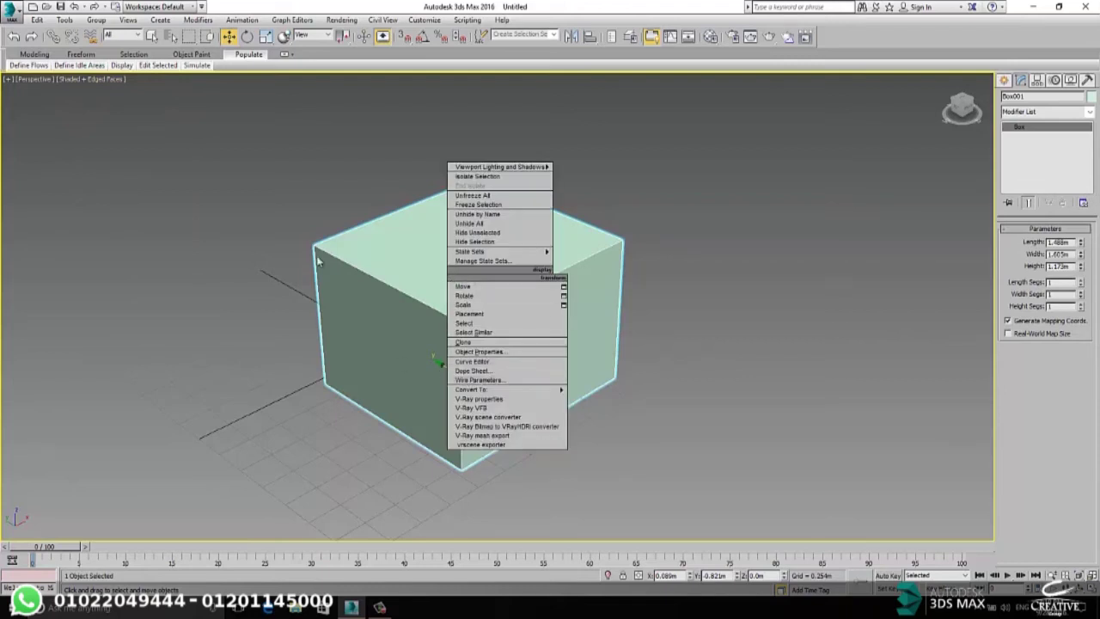
left_click(488, 390)
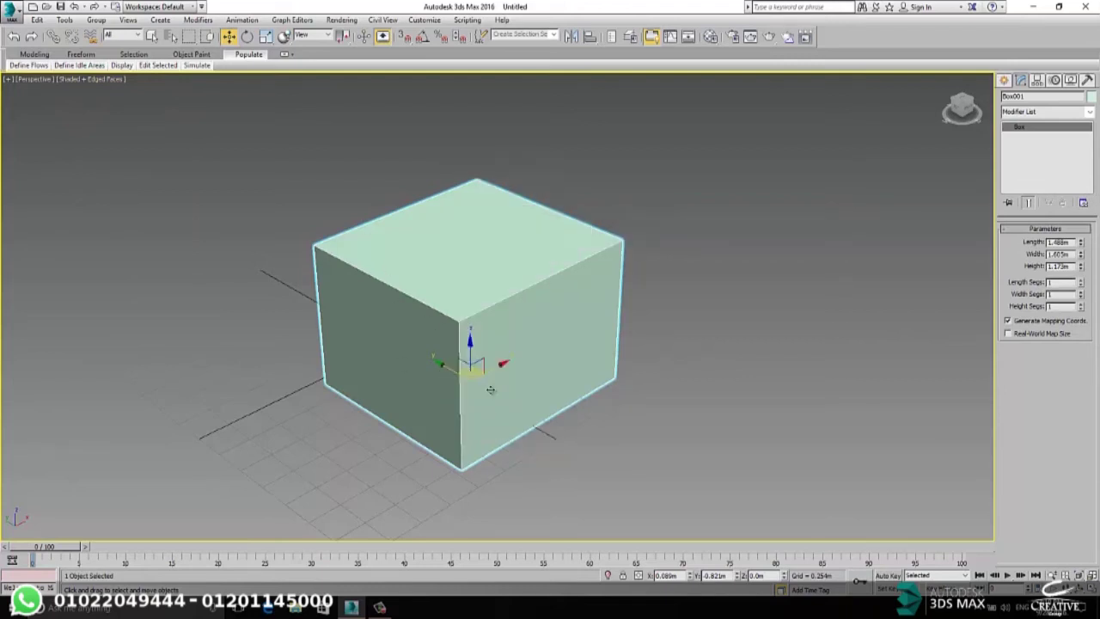
right_click(475, 310)
mouse_move(550, 416)
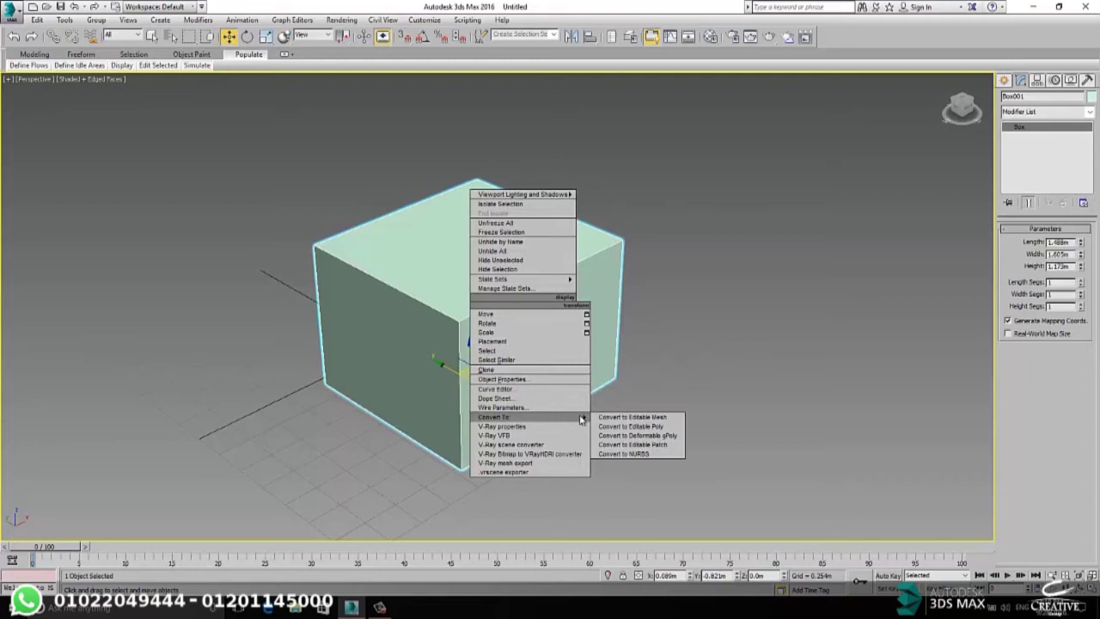
left_click(648, 427)
middle_click_drag(616, 337, 696, 402)
middle_click_drag(480, 353, 488, 318)
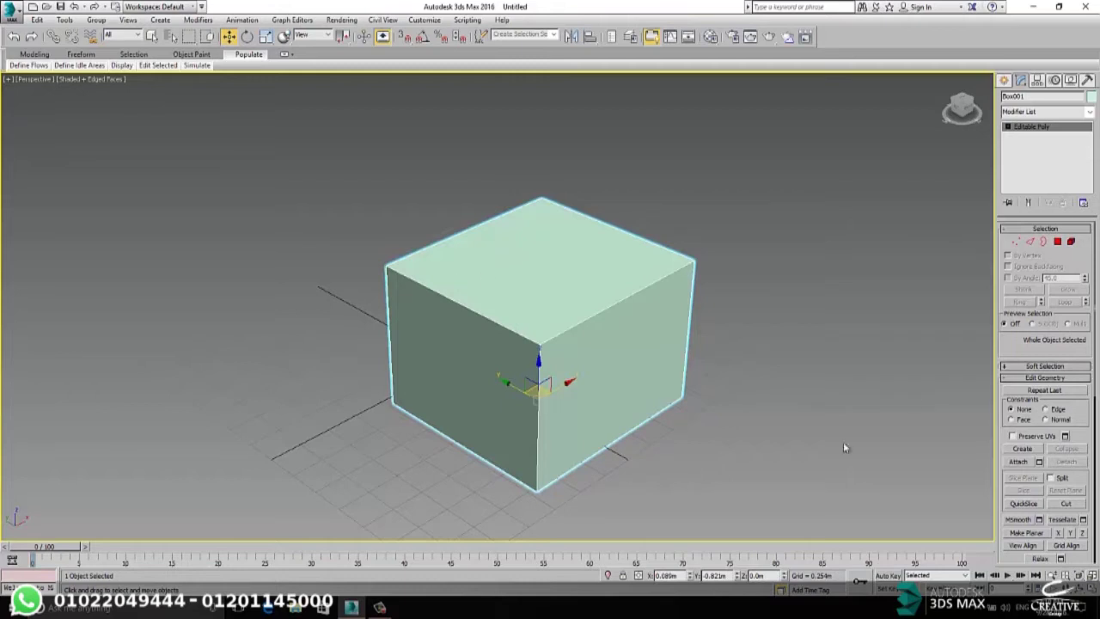
middle_click_drag(538, 278, 464, 312)
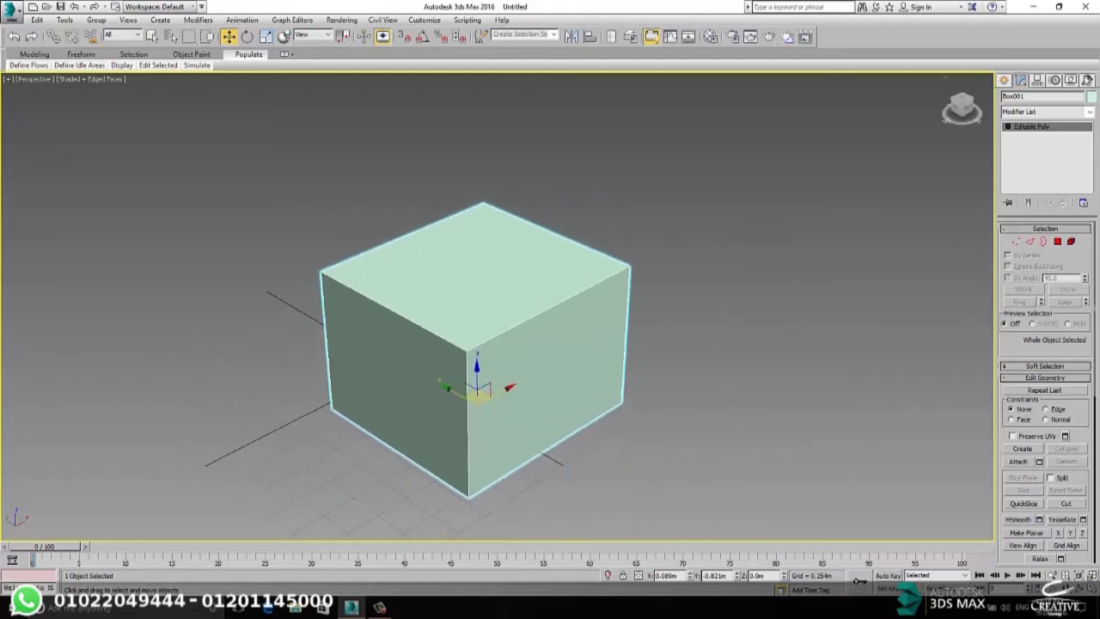
- Go through the Editable Poly's Vertex, Edge, Border, Polygon and Element sub-object levels and examine the editing options of each
left_click(1009, 127)
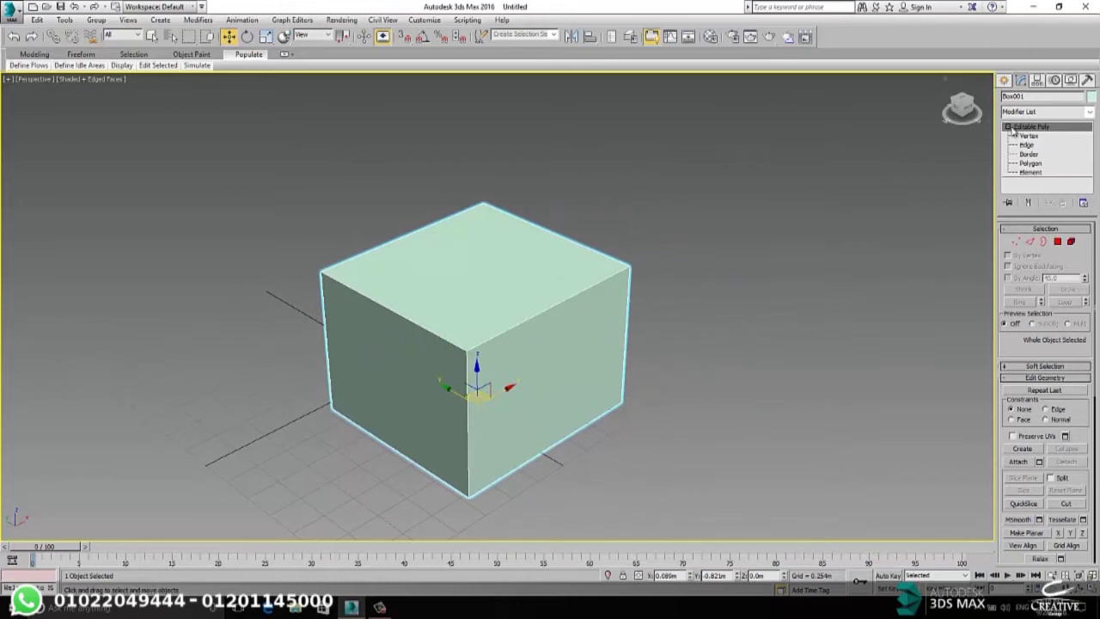
left_click(1009, 127)
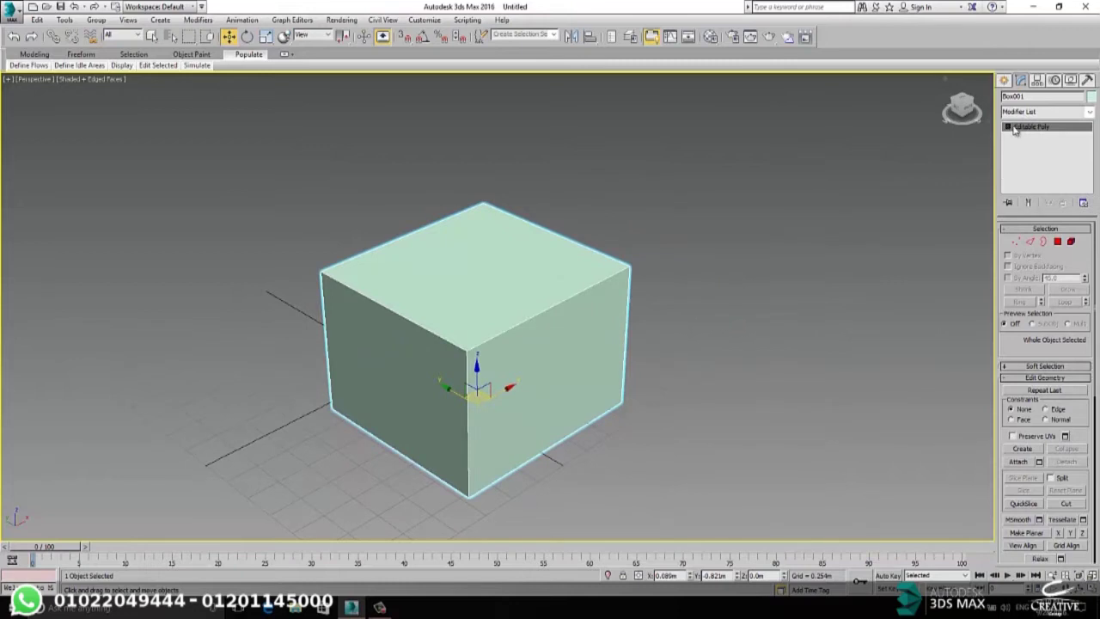
left_click(1011, 129)
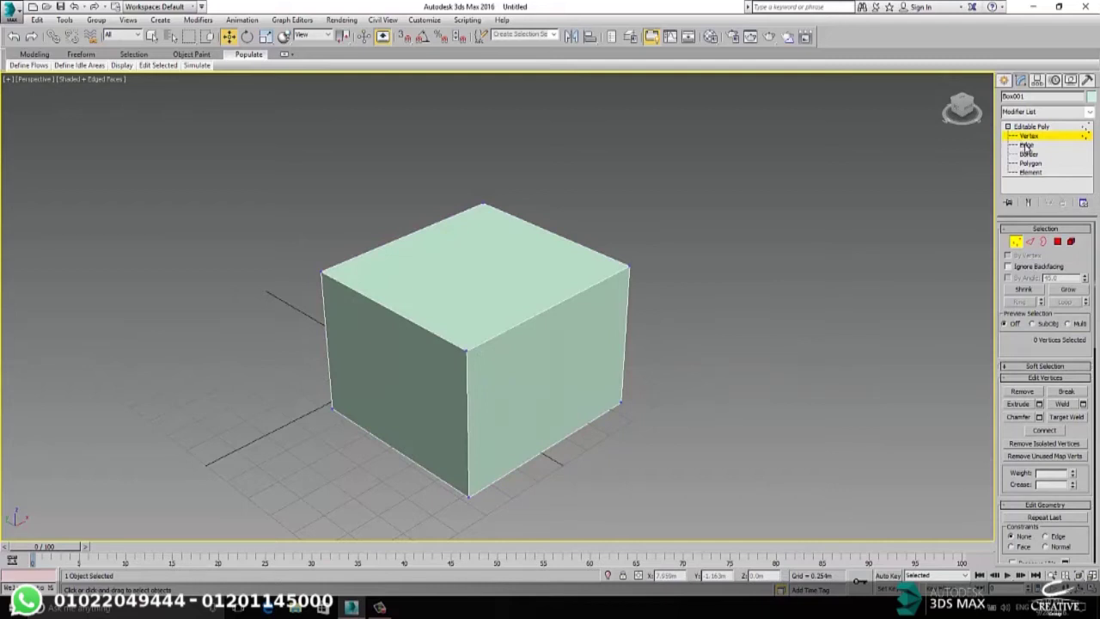
left_click(1030, 145)
left_click(1028, 136)
left_click(1030, 153)
left_click(1031, 163)
left_click(1026, 172)
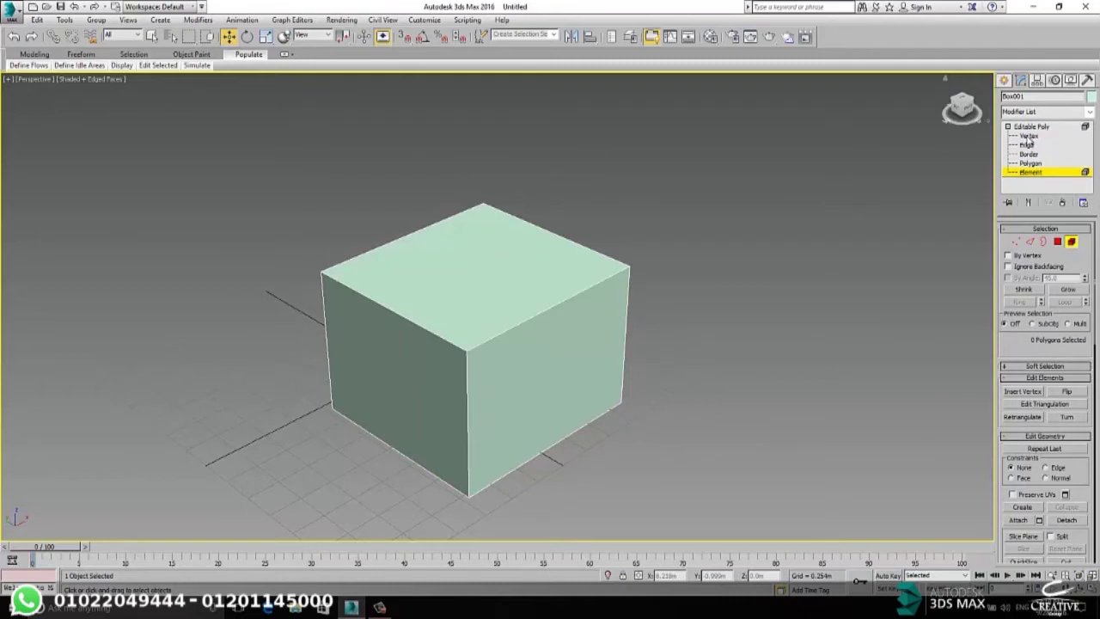
left_click(1029, 136)
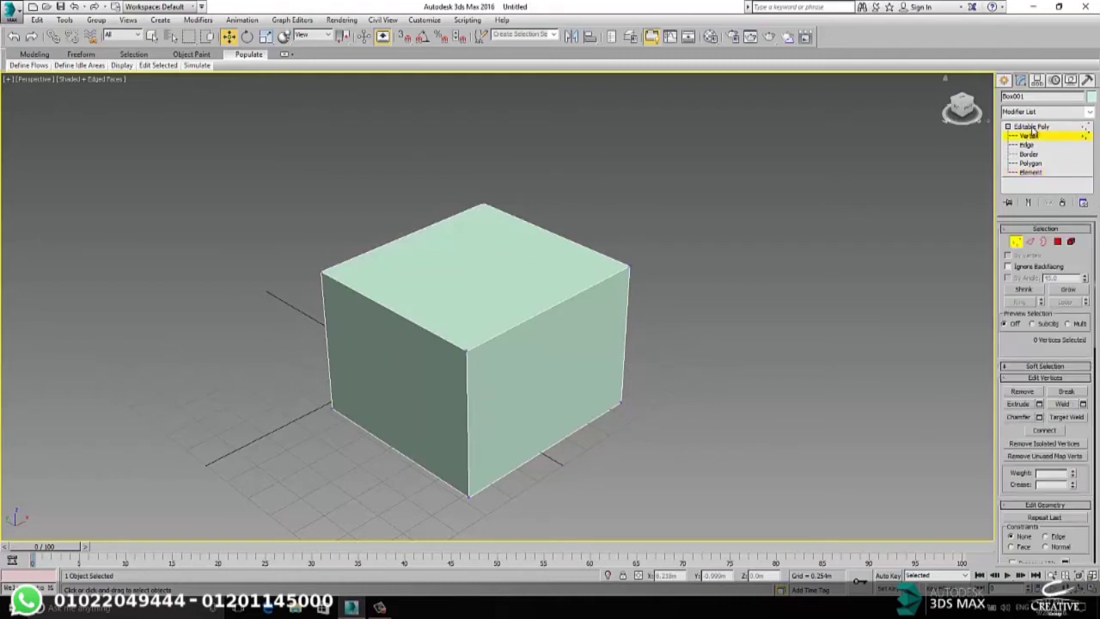
left_click(1027, 145)
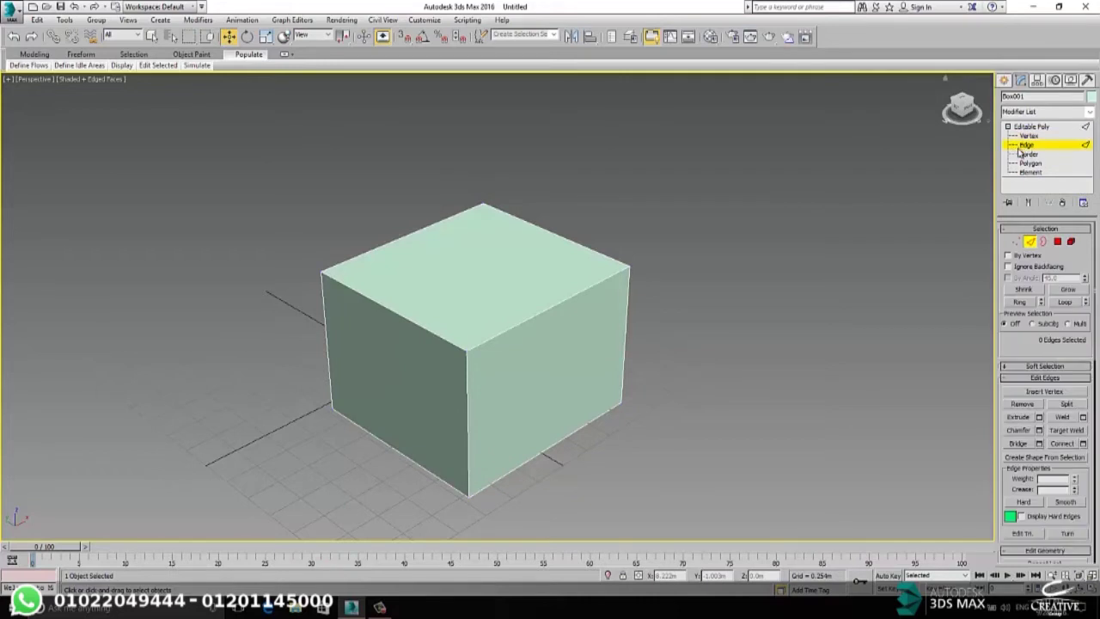
left_click(1029, 154)
left_click(1030, 163)
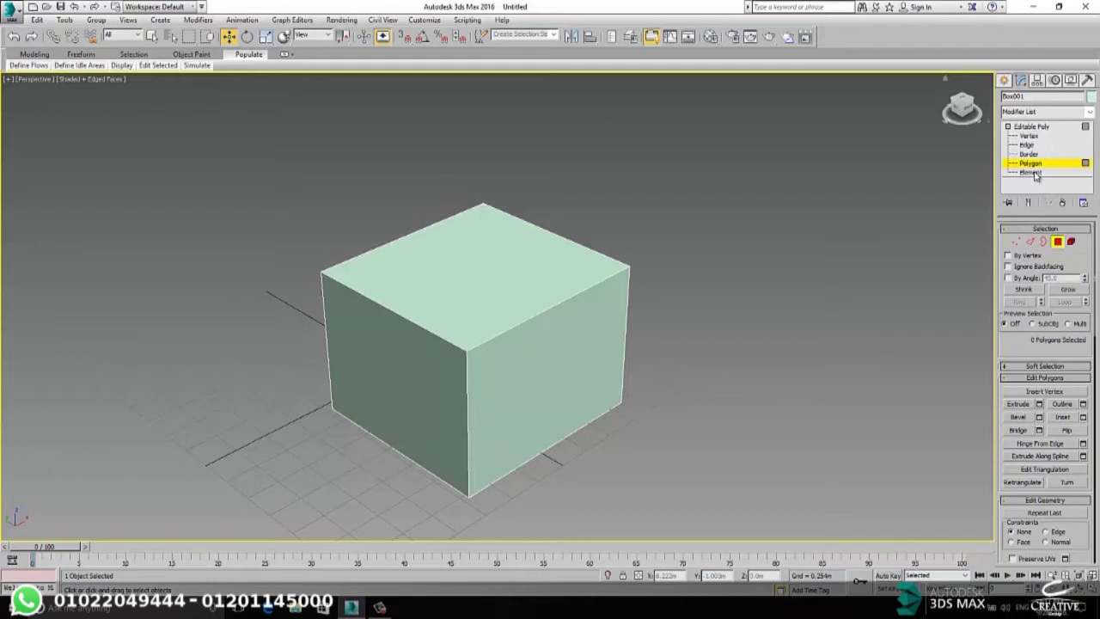
left_click(1018, 242)
left_click(1030, 241)
left_click(1043, 242)
left_click(1057, 241)
left_click(1070, 241)
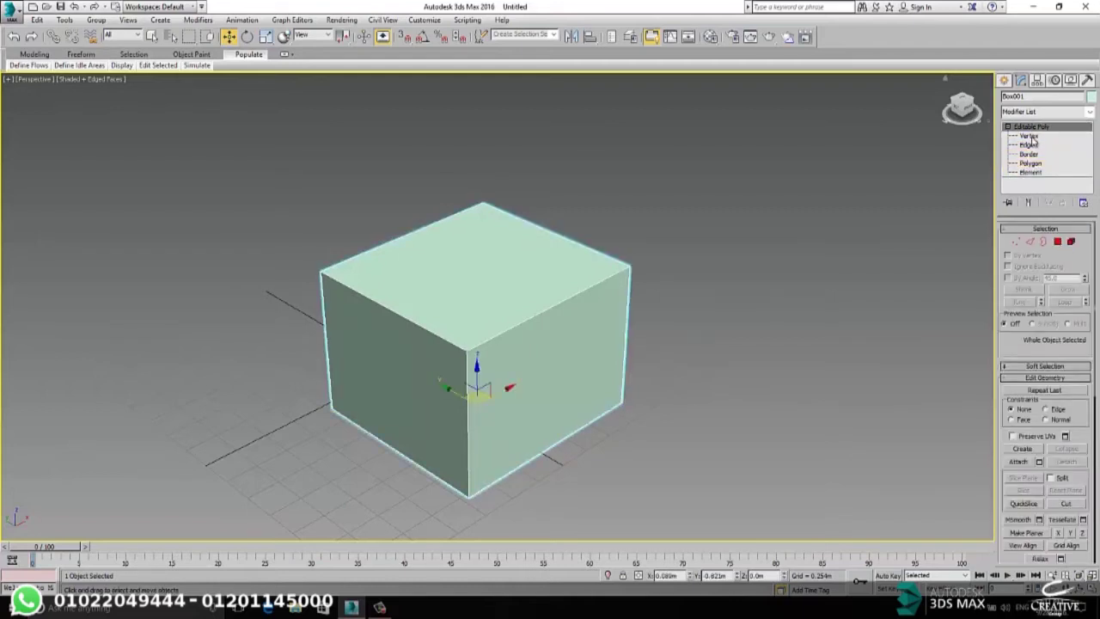
- At Vertex level, pull the box's right-hand top corner far up and outward, and shift the bottom corner beneath it outward
left_click(1029, 135)
left_click(628, 265)
left_click_drag(630, 234, 712, 217)
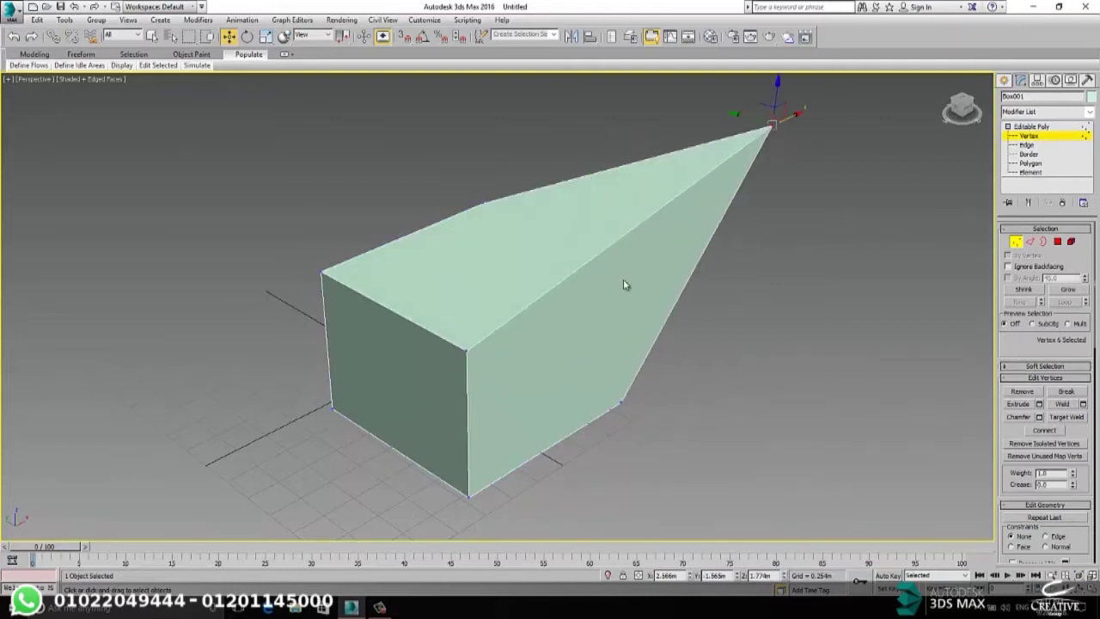
middle_click_drag(442, 362, 559, 330)
left_click_drag(628, 377, 663, 385)
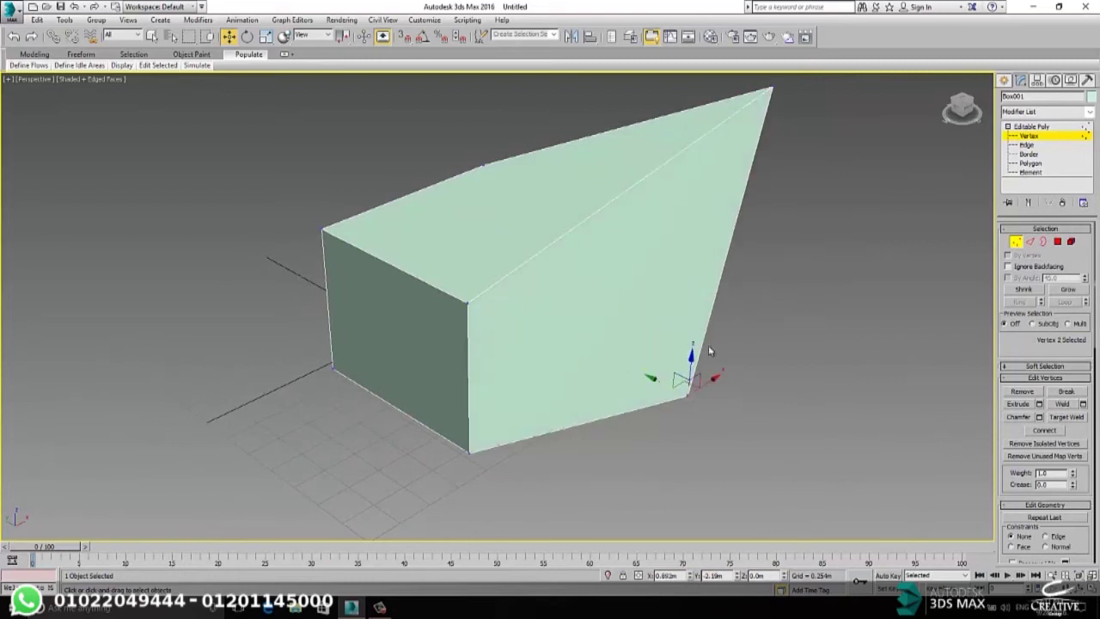
middle_click_drag(611, 304, 498, 331, "alt")
left_click(625, 278)
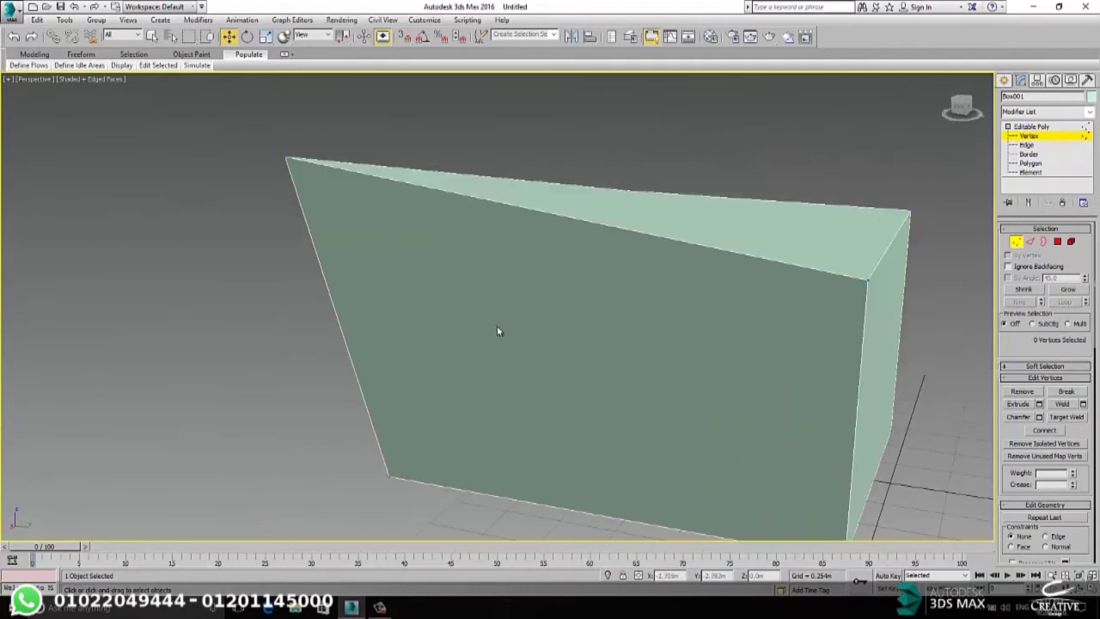
- Undo the vertex moves that distorted the first box's corners
key("ctrl+z")
key("ctrl+z")
key("ctrl+z")
key("ctrl+z")
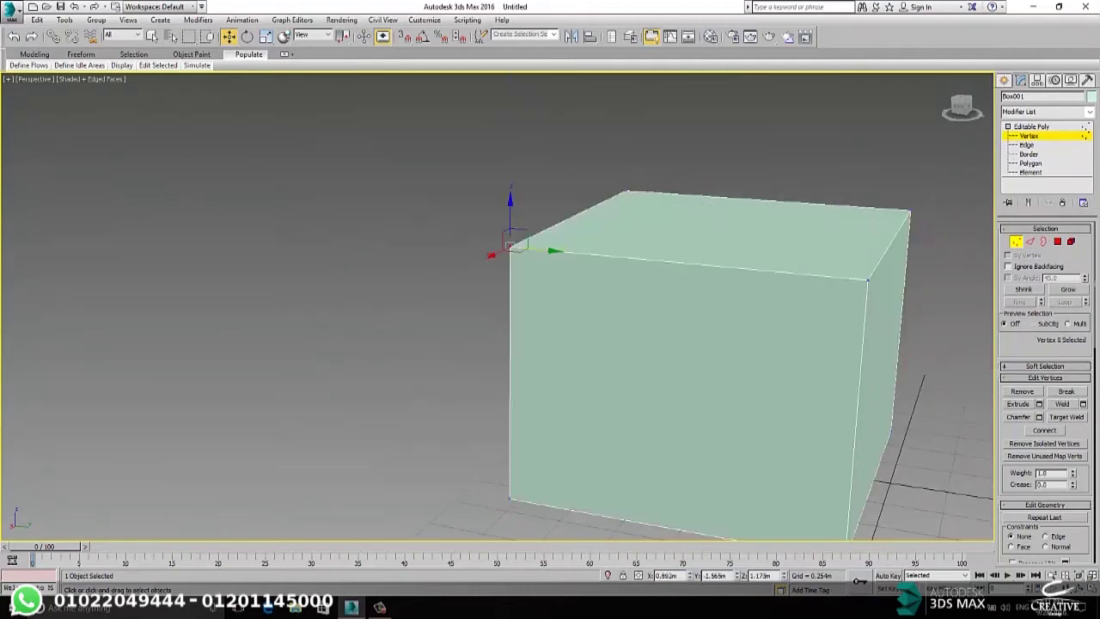
- Compare the editing options offered at the box's Vertex, Edge, Border and Polygon levels, and review the vertex selection settings
left_click(1015, 229)
key("z")
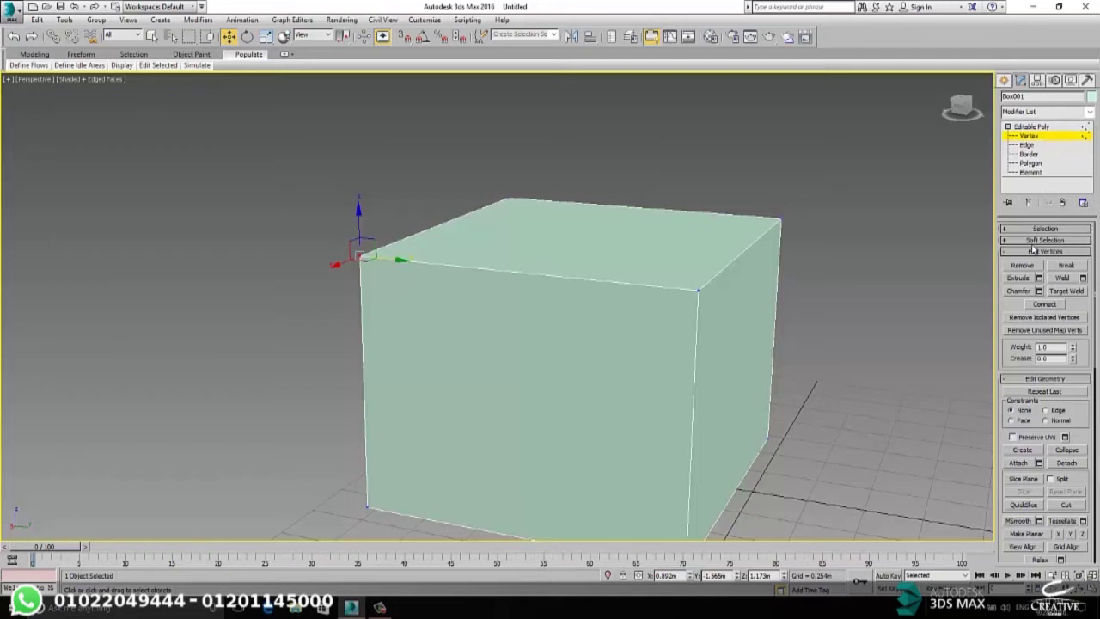
left_click(1028, 144)
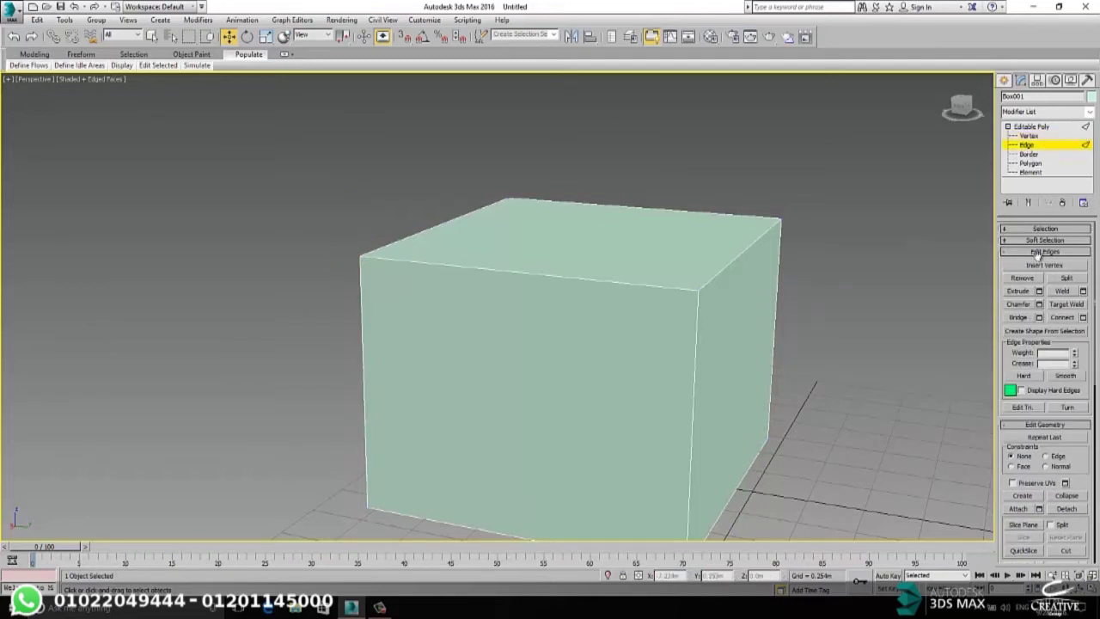
left_click(1031, 155)
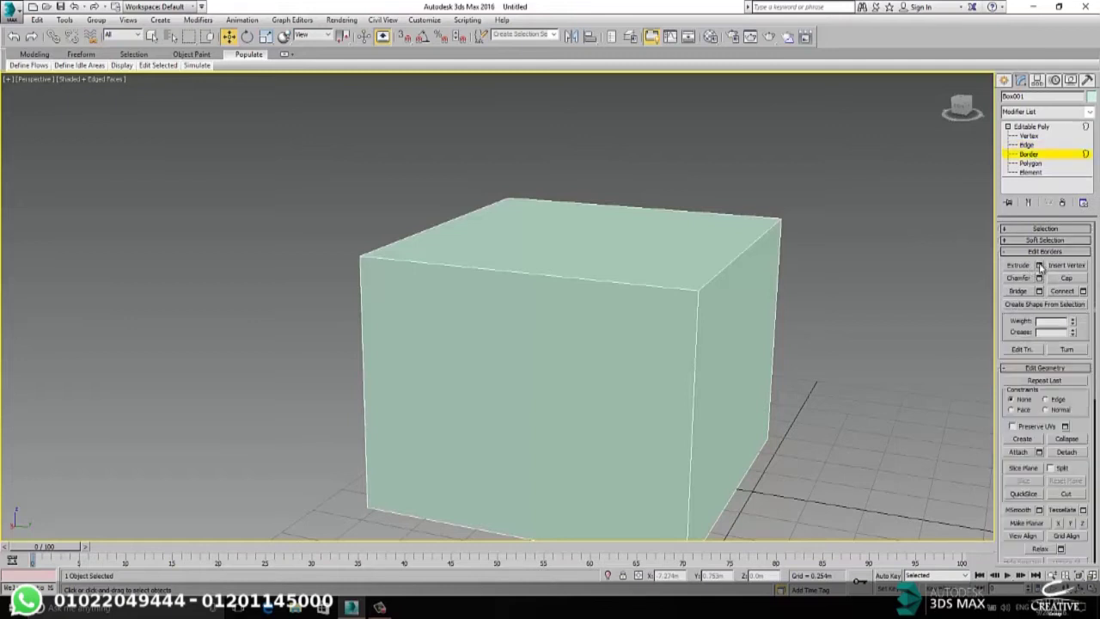
left_click(1030, 164)
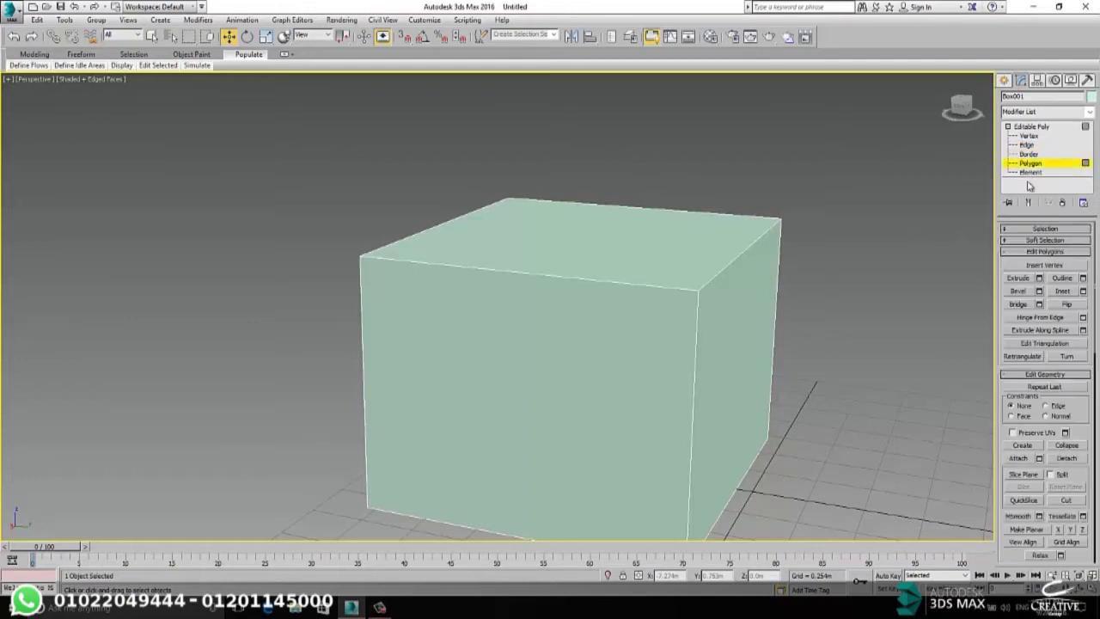
left_click(1029, 136)
left_click(1024, 230)
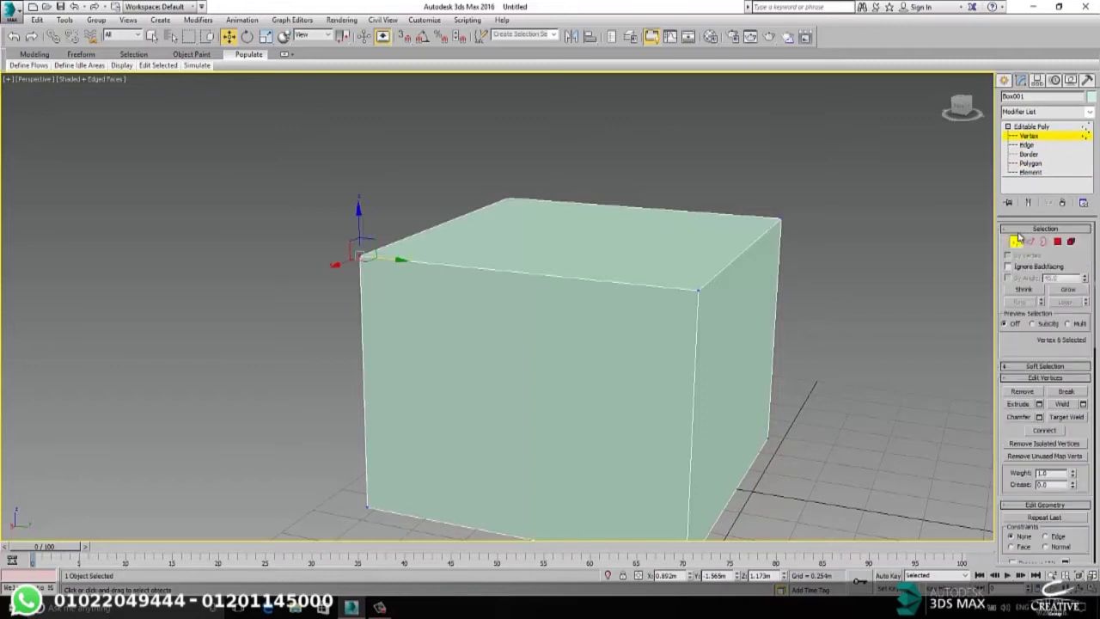
scroll(997, 246, "down", 2)
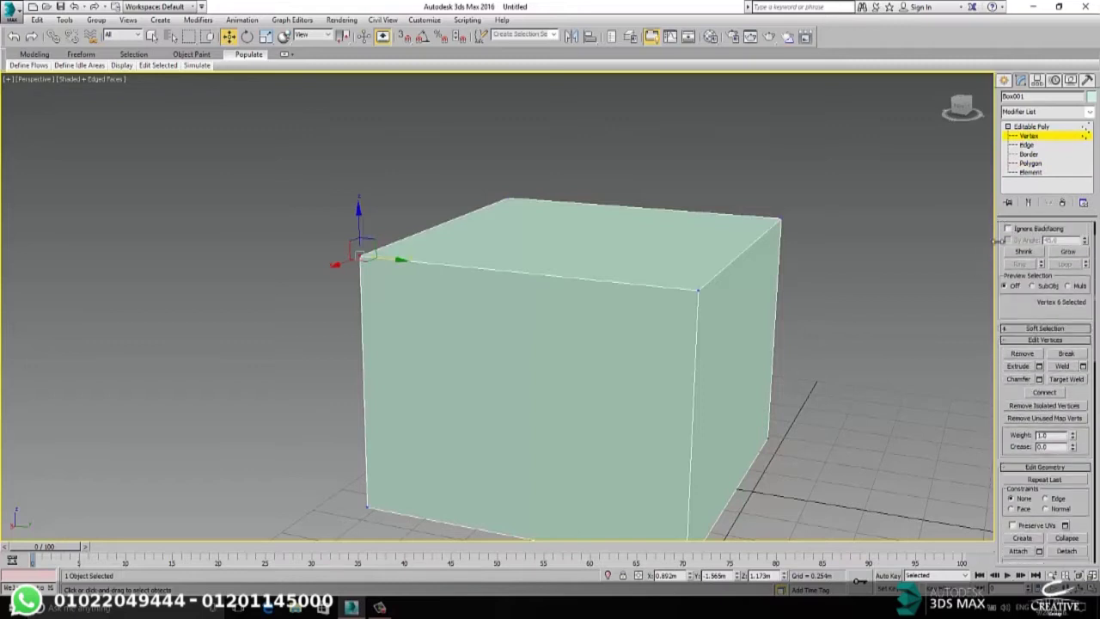
- Draw a second box beside the first, about 1.47 m long, 2.31 m wide and 1.35 m high
left_click(1005, 78)
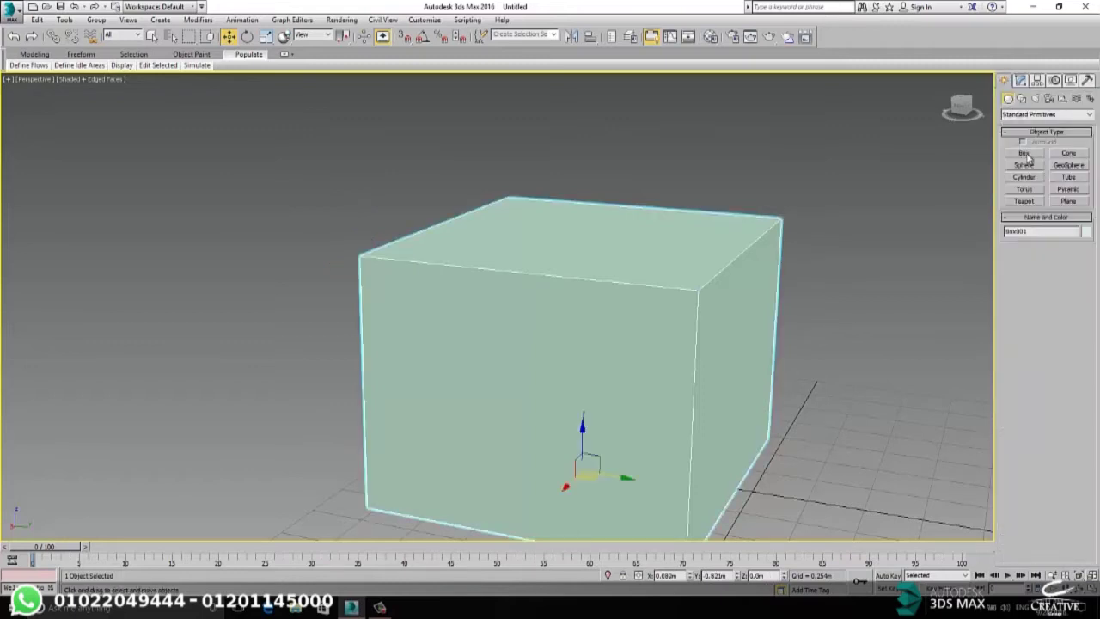
left_click(1024, 153)
scroll(683, 272, "down", 5)
middle_click_drag(573, 293, 693, 345)
mouse_move(612, 343)
left_mouse_down()
mouse_move(553, 402)
mouse_move(625, 388)
mouse_move(641, 373)
left_mouse_up()
left_click(667, 325)
- Set the new box's segments to 13 in length, 17 in width and 15 in height, and show the viewport polygon statistics
left_click_drag(1082, 345, 1088, 337)
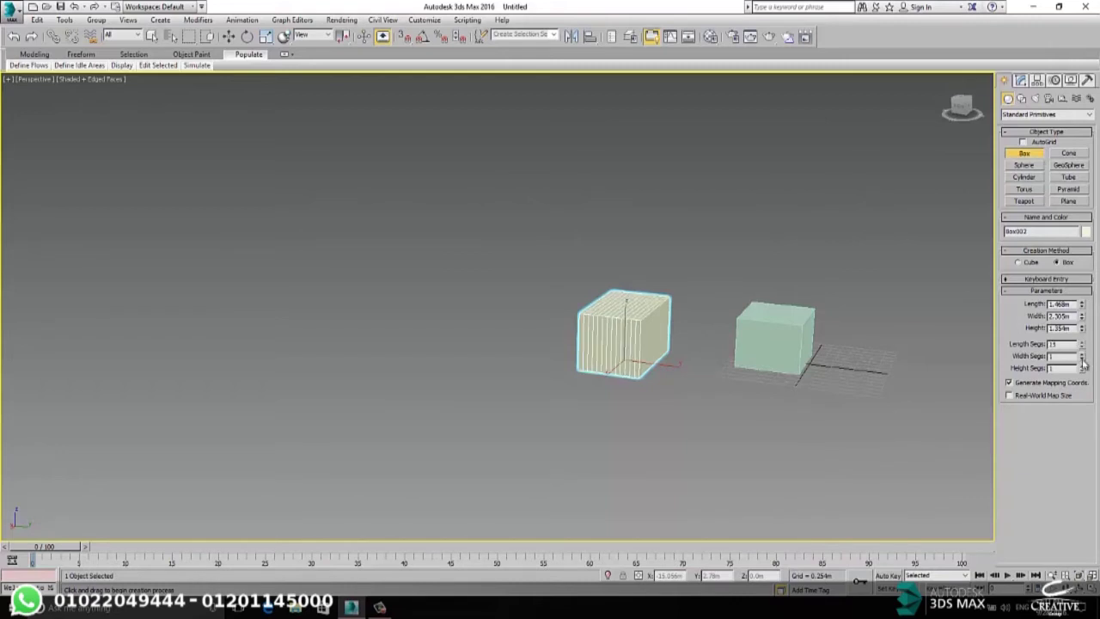
key("7")
mouse_move(1086, 358)
left_mouse_down()
mouse_move(1081, 375)
mouse_move(1084, 361)
left_mouse_up()
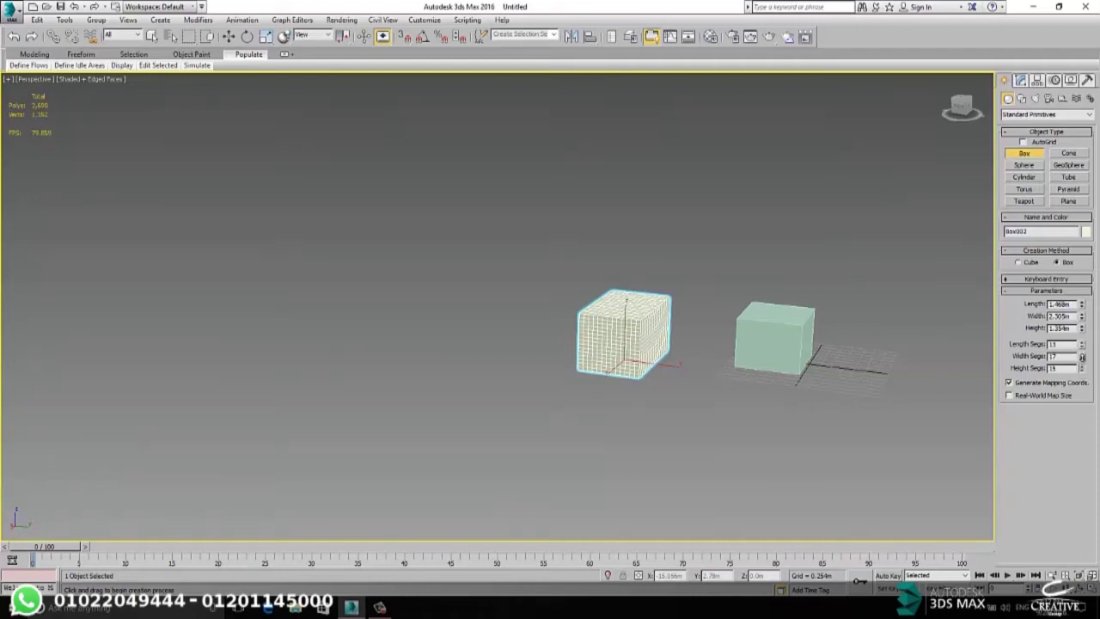
key("w")
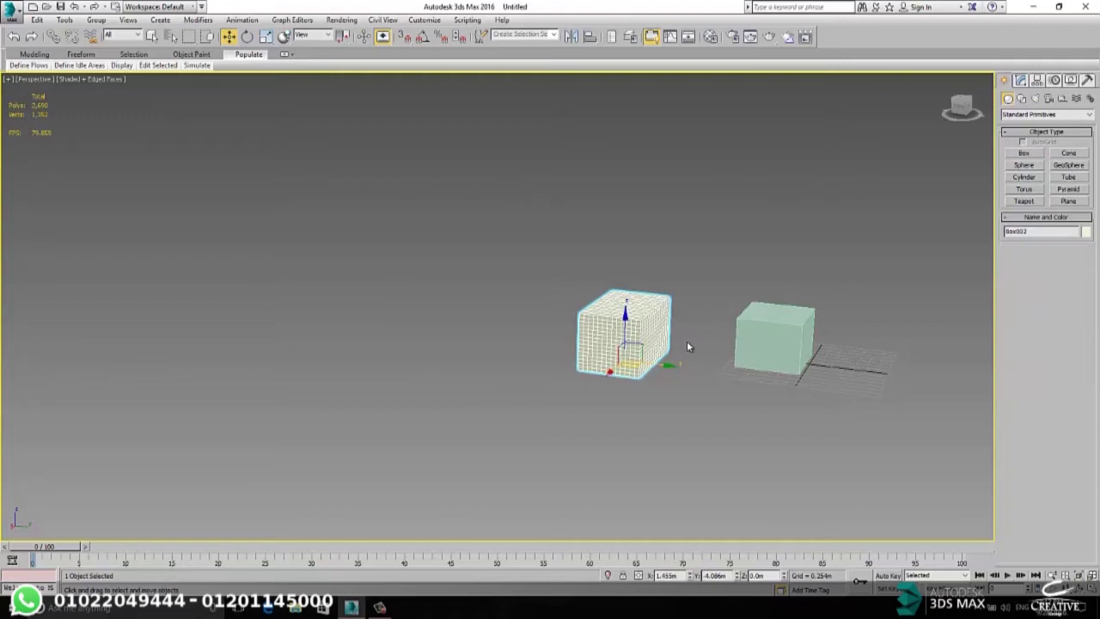
- Enlarge the on-screen transform gizmo shown on the segmented box
right_click(577, 343)
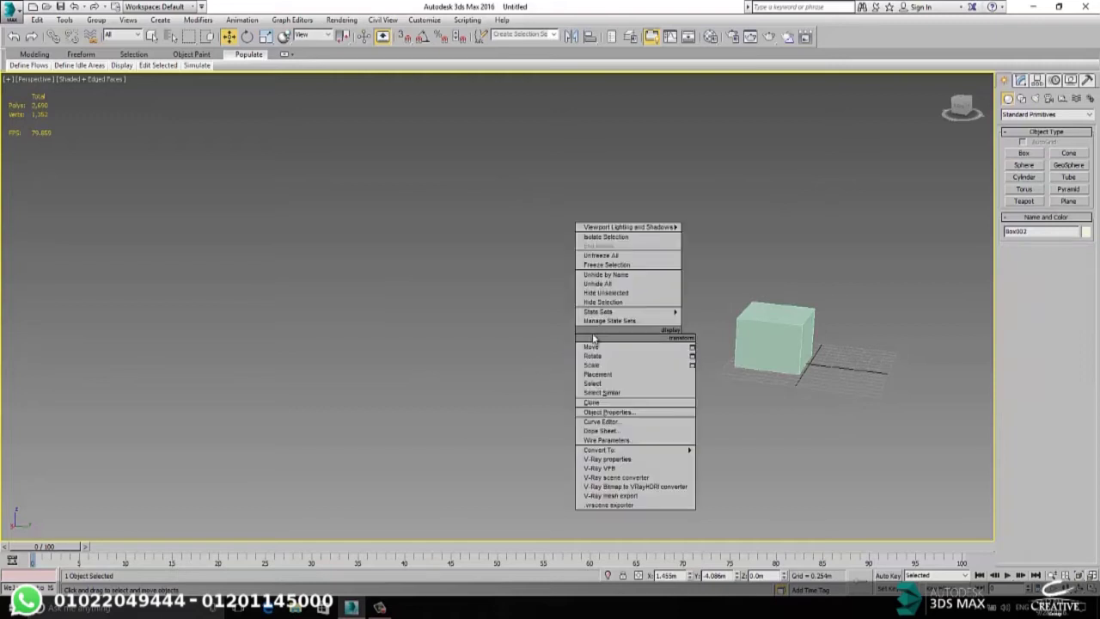
left_click(502, 318)
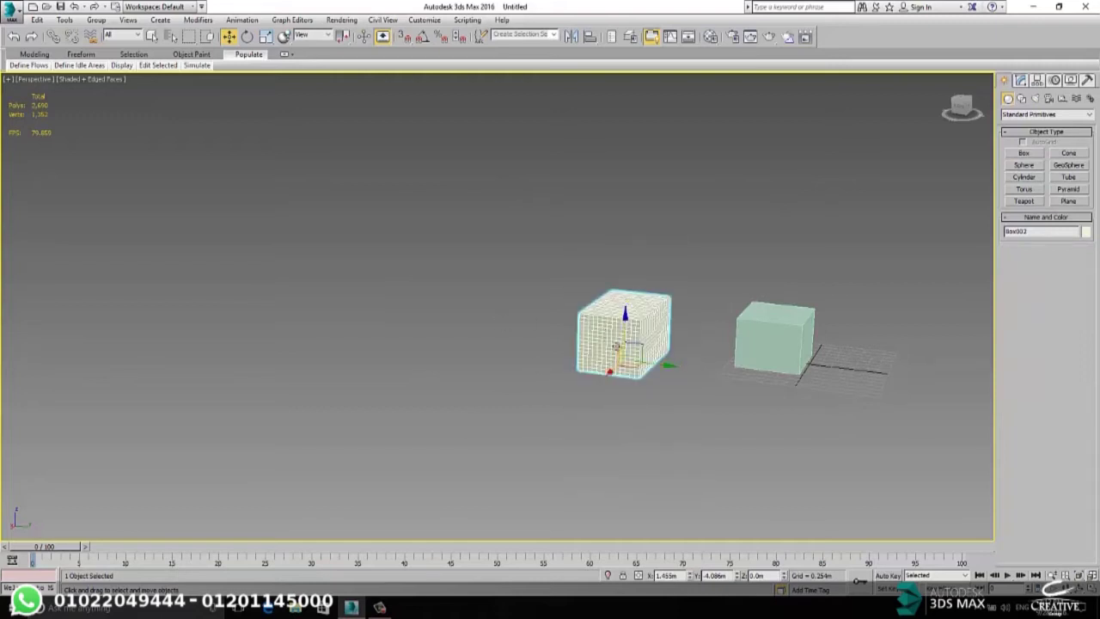
scroll(632, 353, "up", 4)
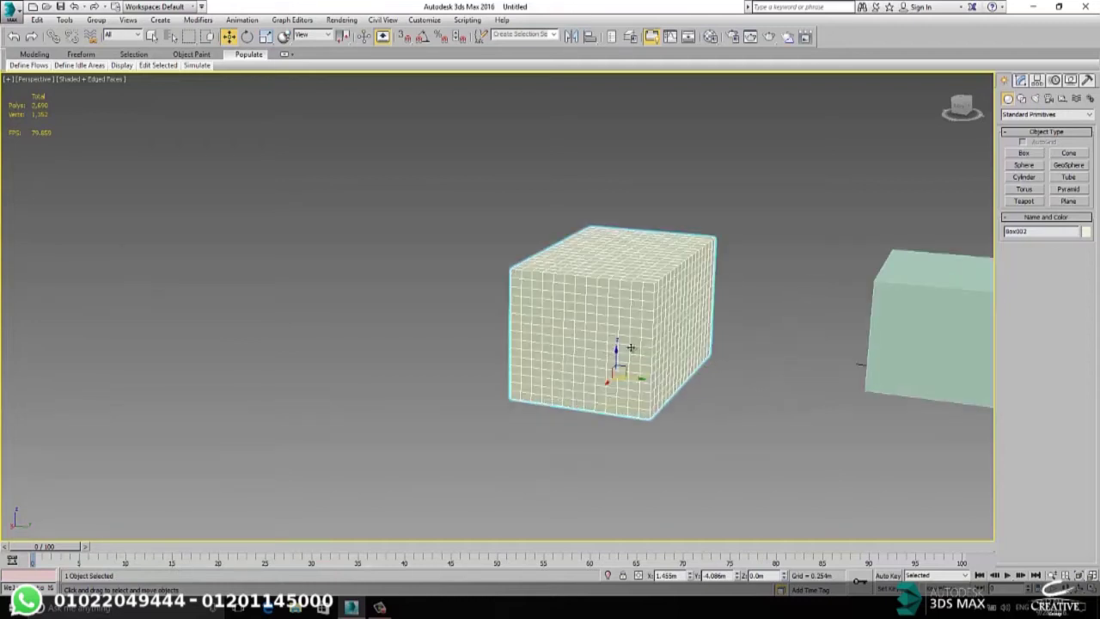
key("equal")
key("equal")
key("equal")
key("equal")
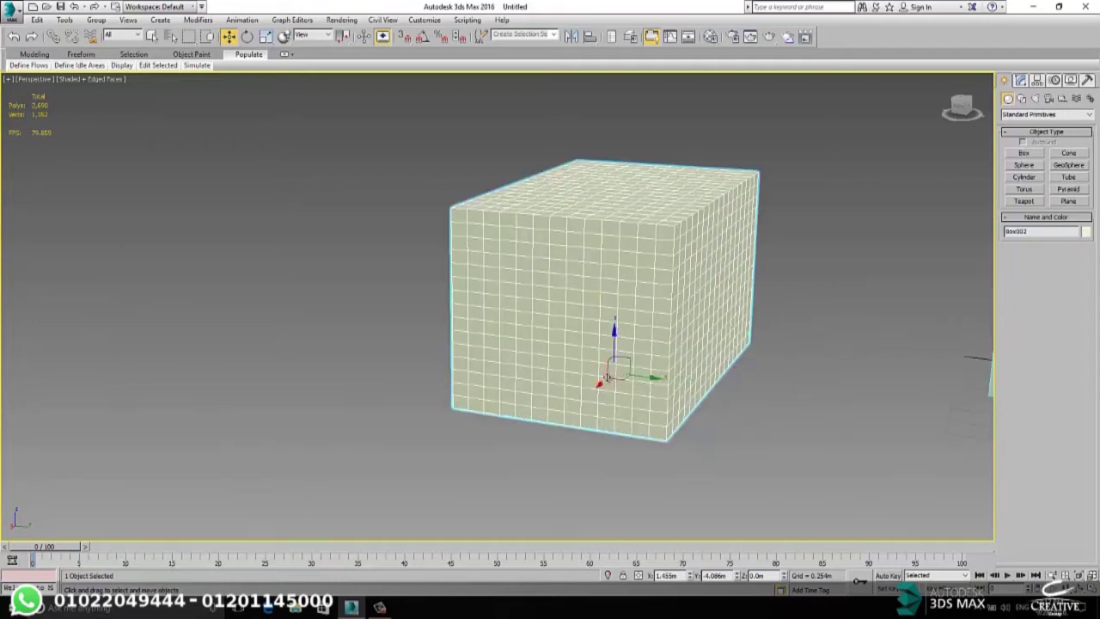
key("equal")
key("equal")
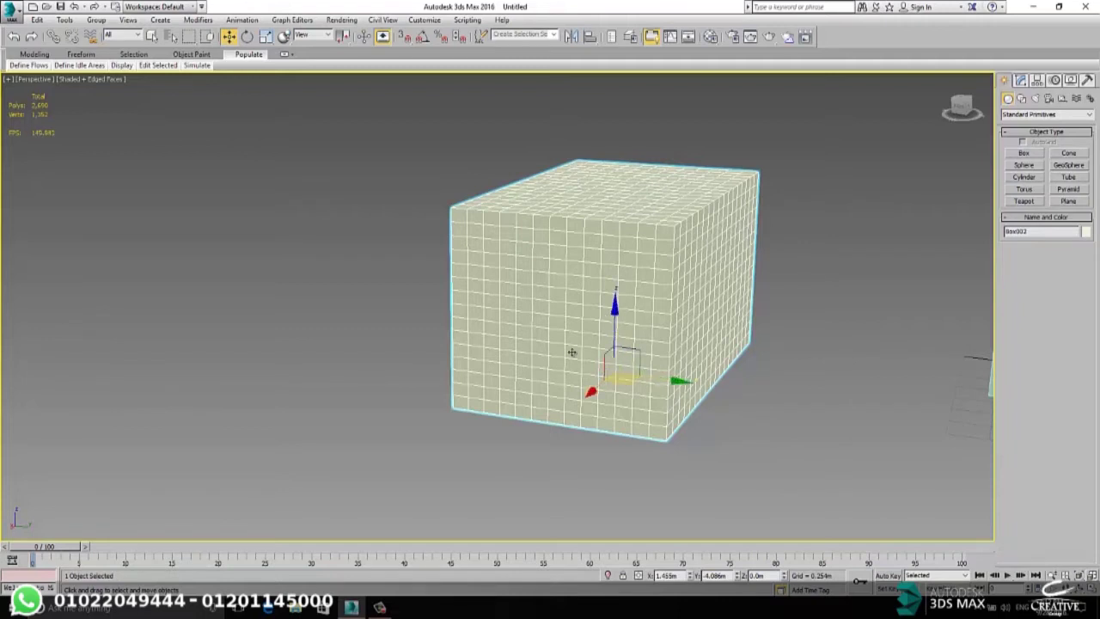
- Convert the segmented box to an Editable Poly and enter its Vertex level
right_click(571, 351)
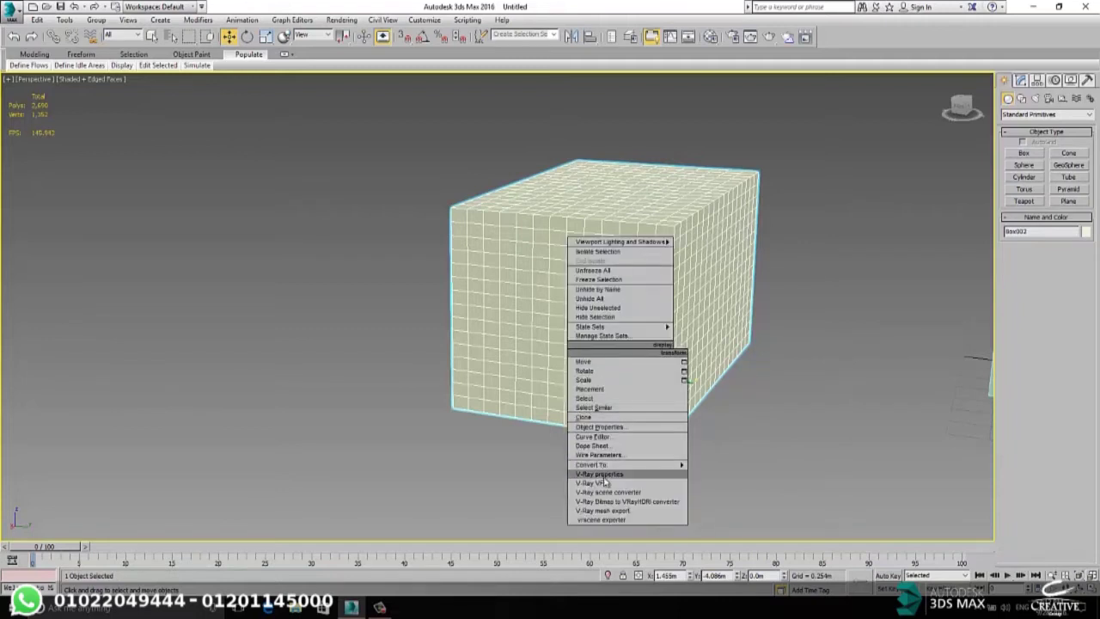
mouse_move(670, 465)
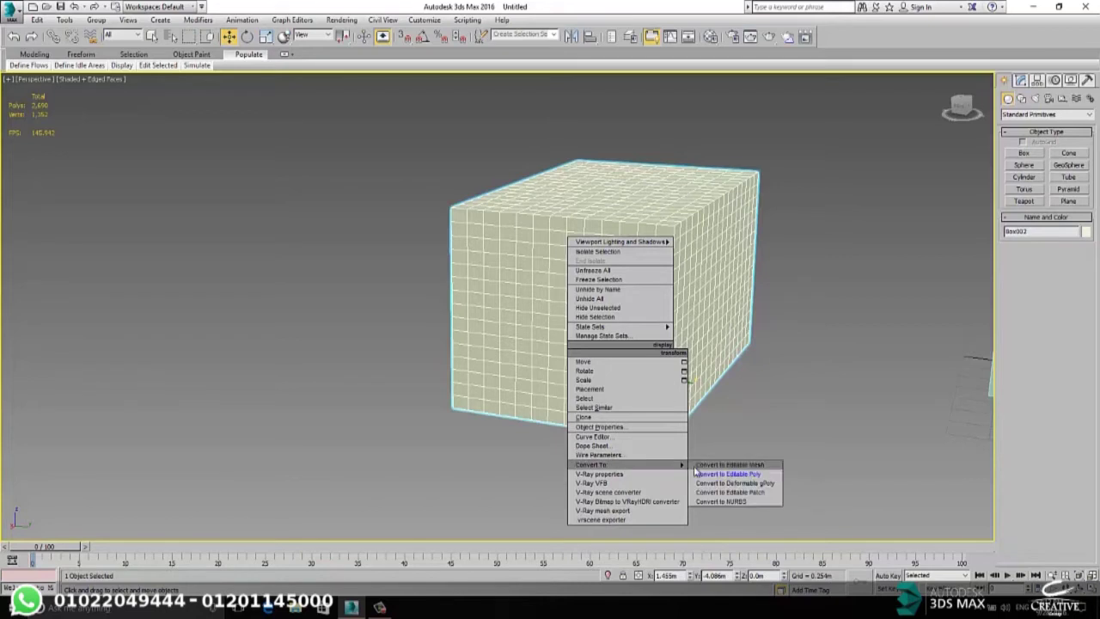
left_click(726, 473)
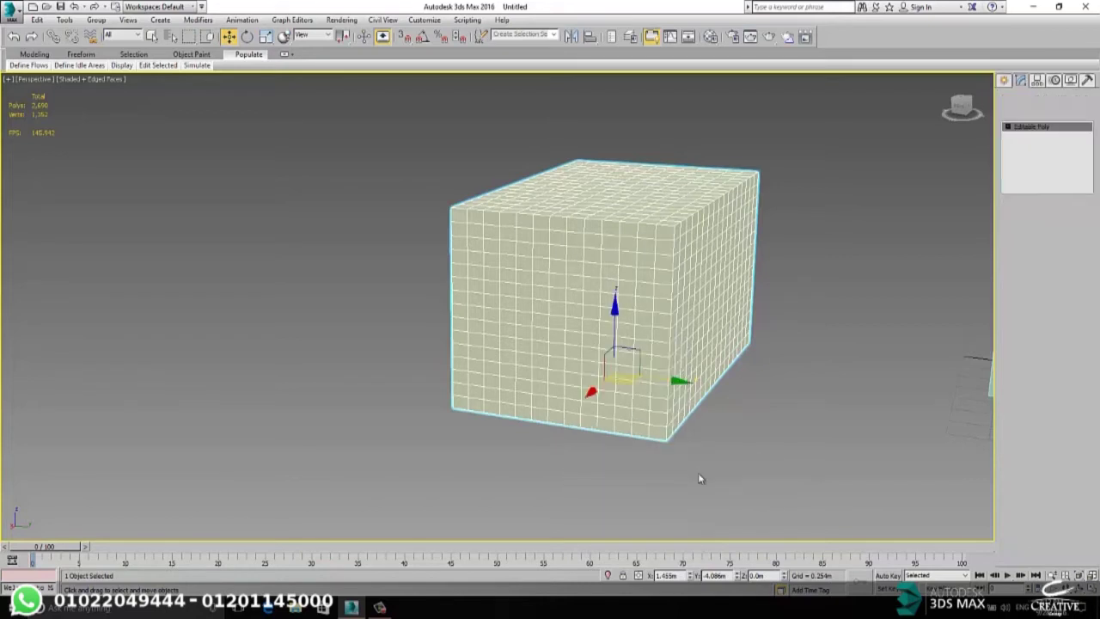
left_click(1008, 127)
left_click(1028, 136)
scroll(611, 260, "down", 3)
middle_click_drag(611, 260, 654, 303)
scroll(583, 290, "up", 4)
middle_click_drag(583, 291, 420, 263)
scroll(522, 249, "down", 3)
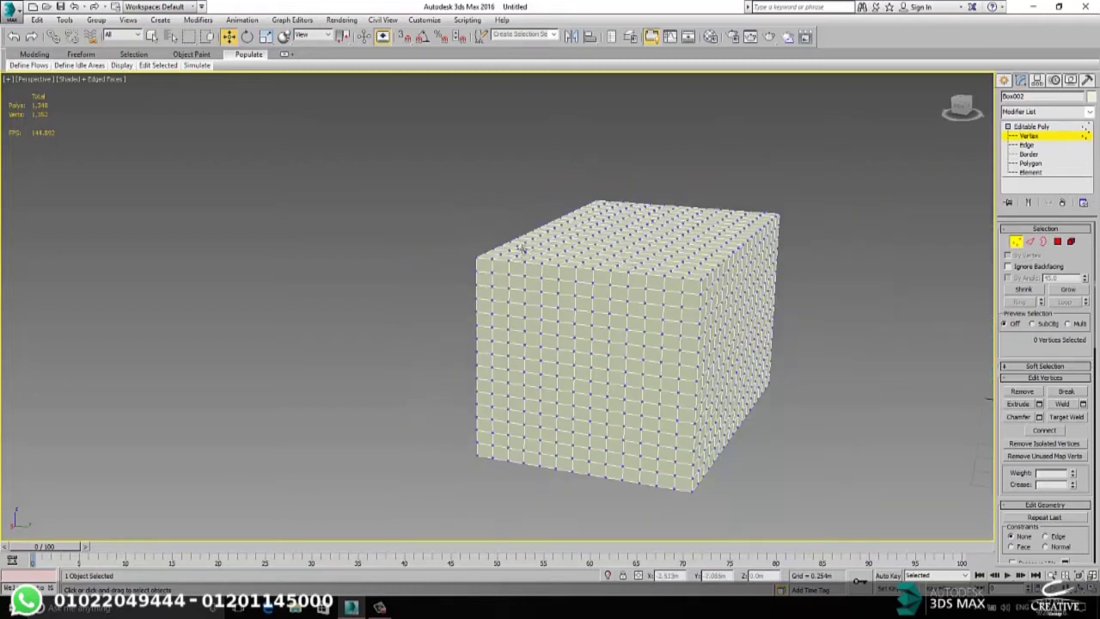
middle_click_drag(630, 258, 596, 244)
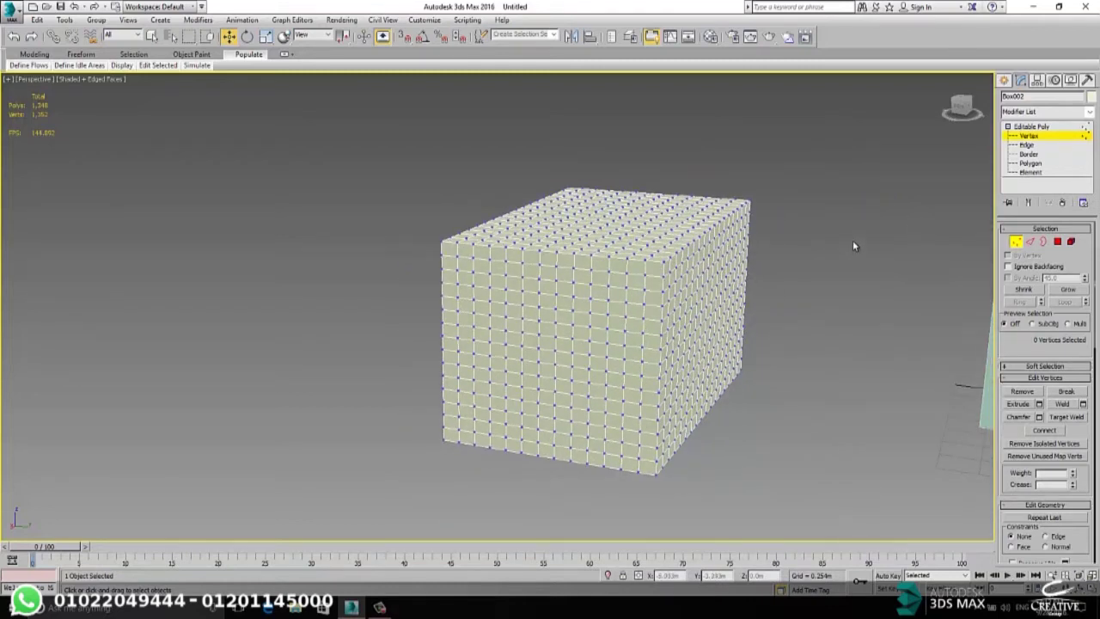
- In the Front view, move the whole segmented box about 1.74 m along X, away from the first box
key("f")
scroll(696, 232, "down", 2)
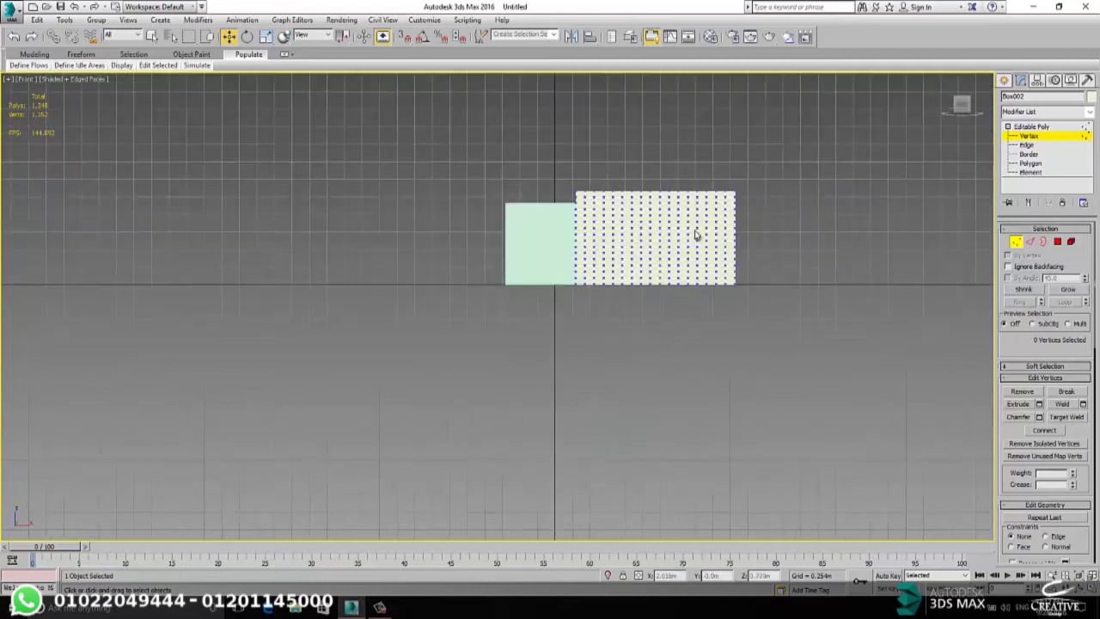
scroll(695, 220, "up", 3)
left_click(1004, 80)
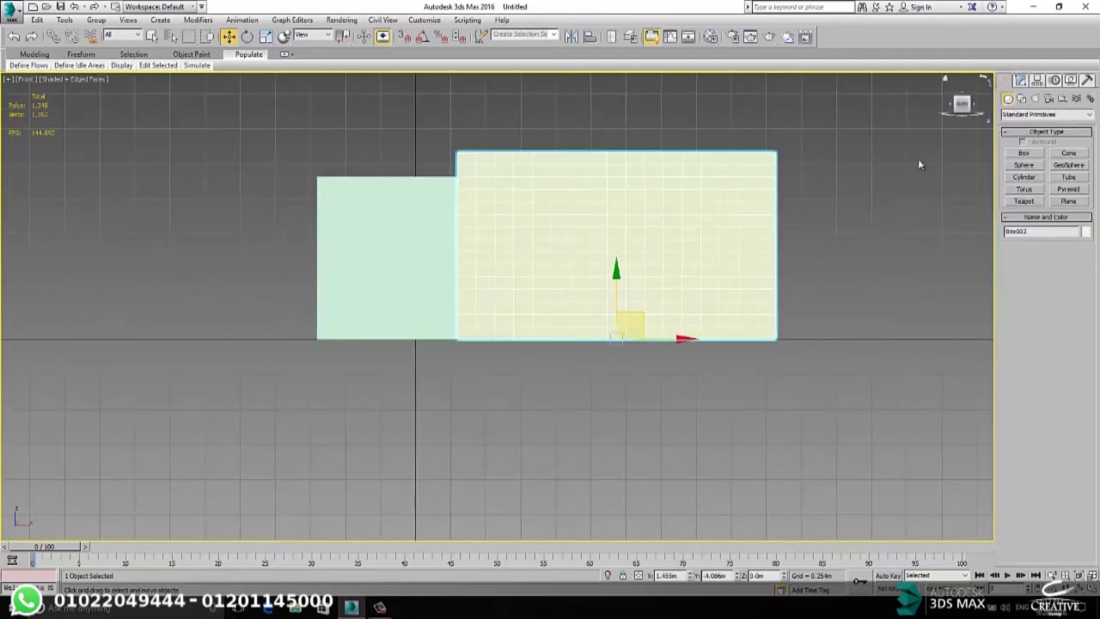
left_click_drag(698, 339, 954, 313)
scroll(793, 323, "down", 2)
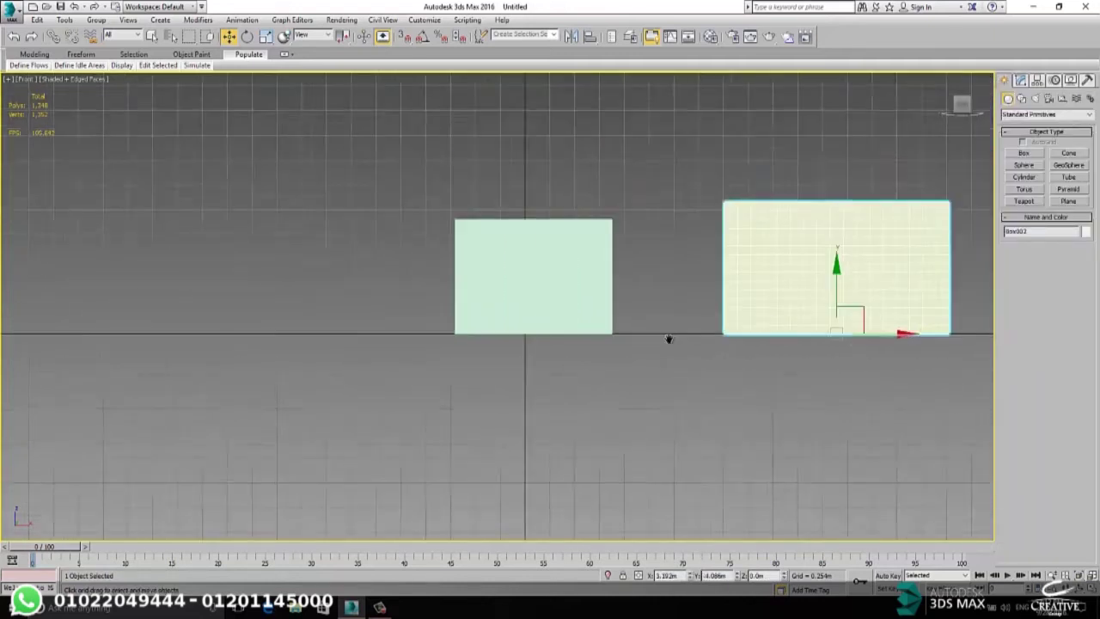
middle_click_drag(669, 338, 301, 373)
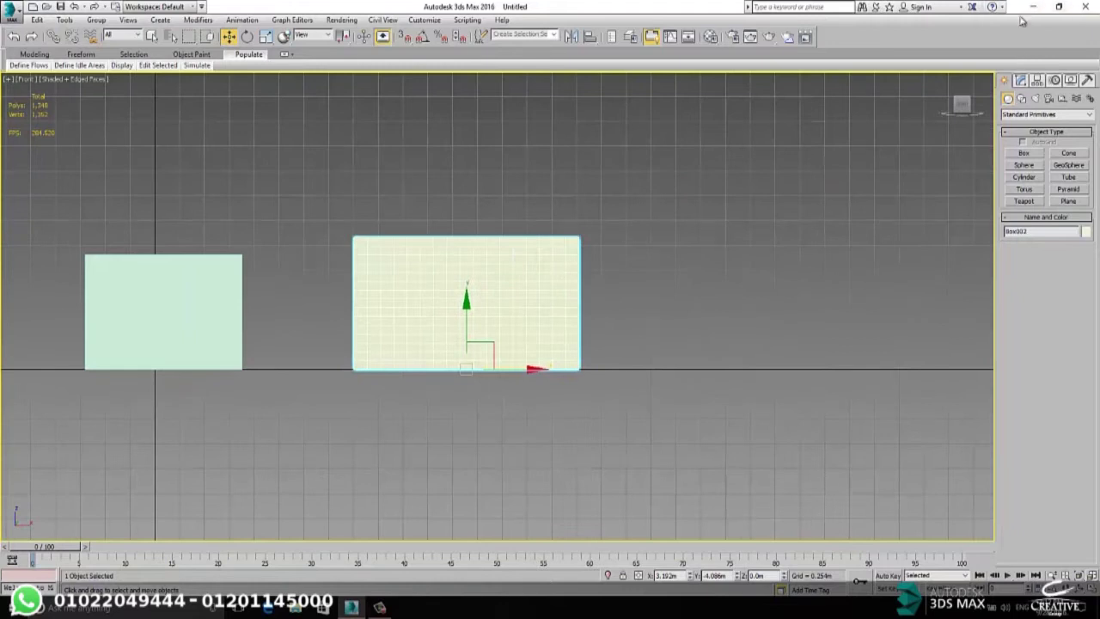
- Window-select a block of vertices at the middle of the segmented box in Front view and pull them about 0.47 m outward along Y in Perspective
left_click(1021, 79)
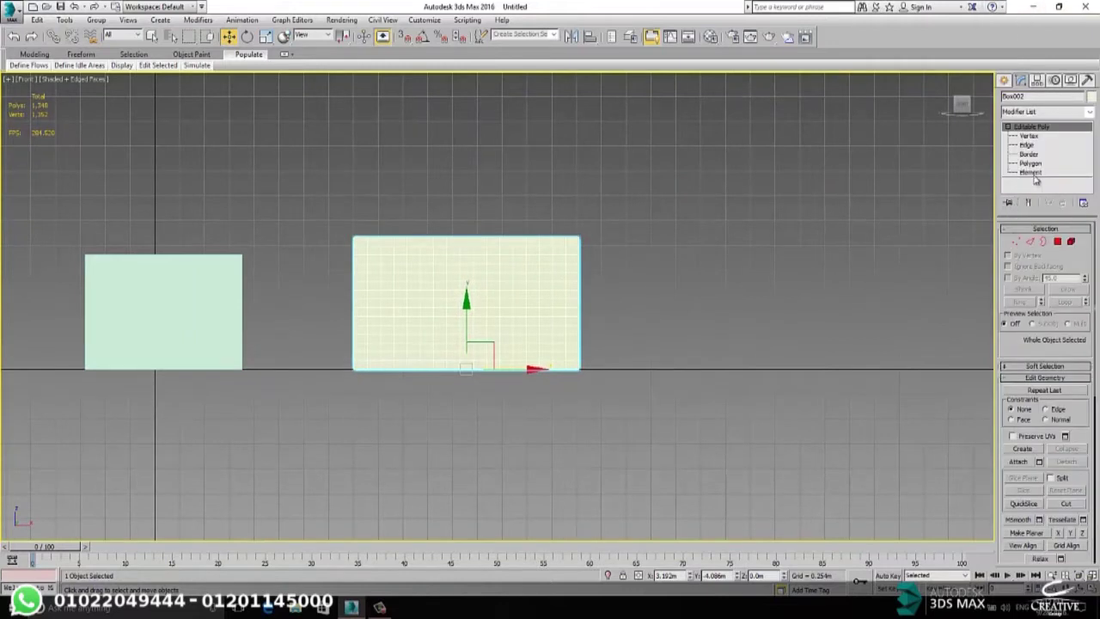
left_click(1028, 136)
left_click_drag(456, 275, 506, 334)
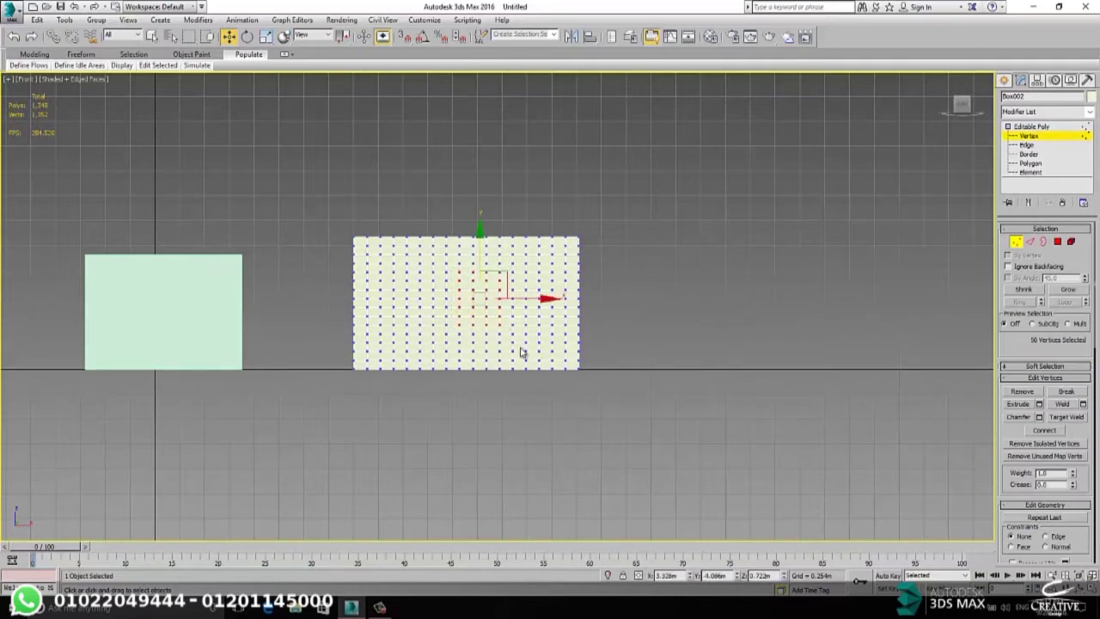
key("p")
middle_click_drag(506, 319, 434, 338, "alt")
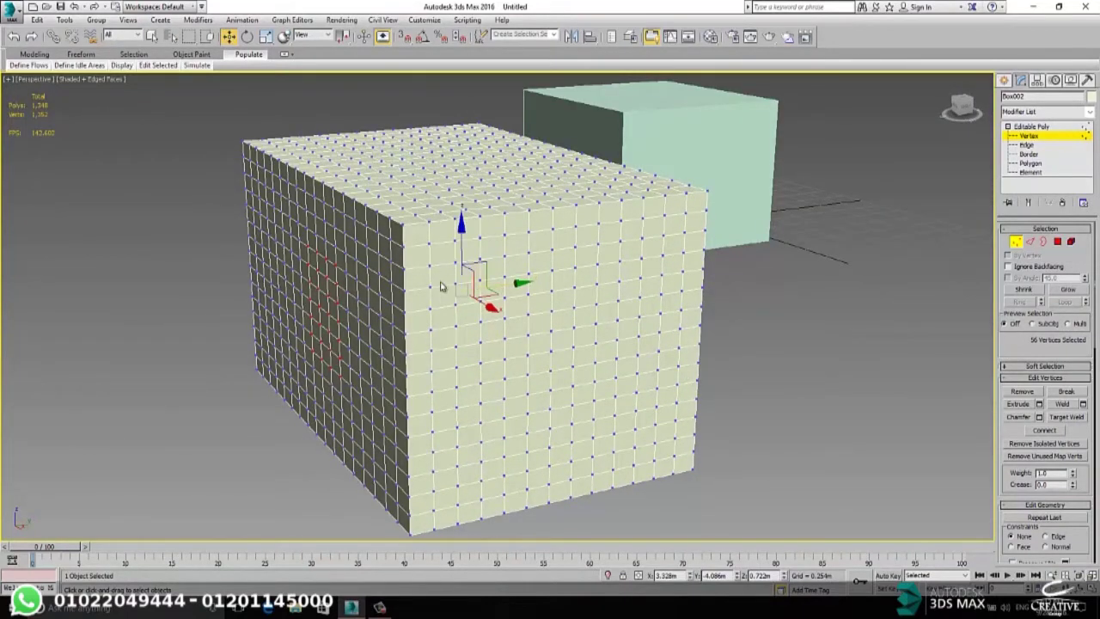
middle_click_drag(472, 263, 433, 283)
left_click_drag(464, 301, 316, 309)
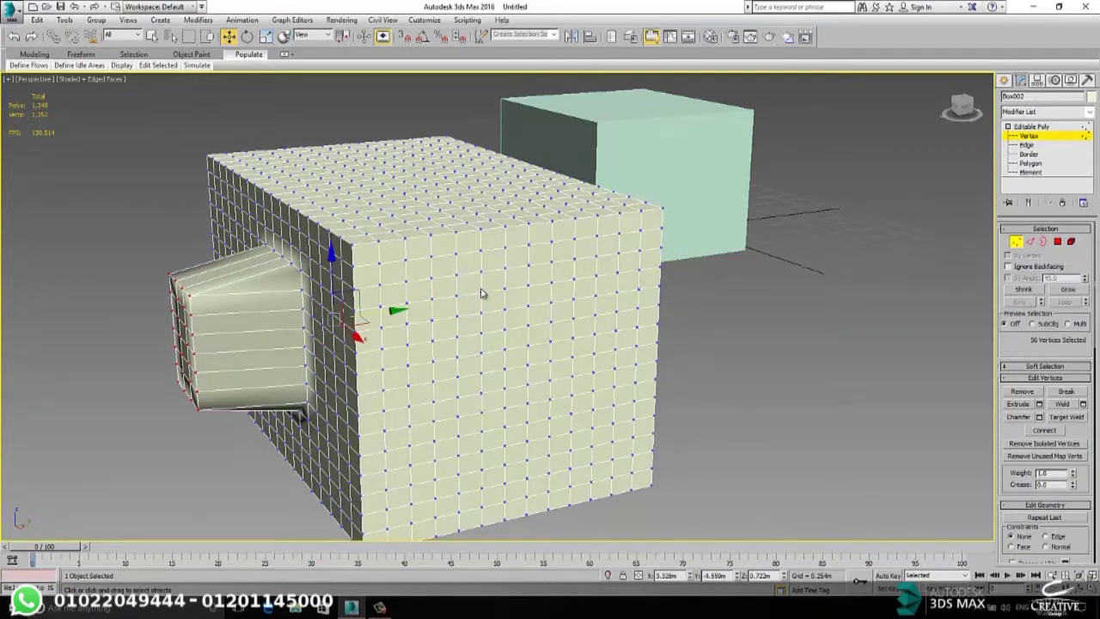
middle_click_drag(494, 275, 461, 295, "alt")
- Undo the vertex pull, the vertex selection and the segmented box's sideways move
key("ctrl+z")
key("ctrl+z")
key("ctrl+z")
key("ctrl+z")
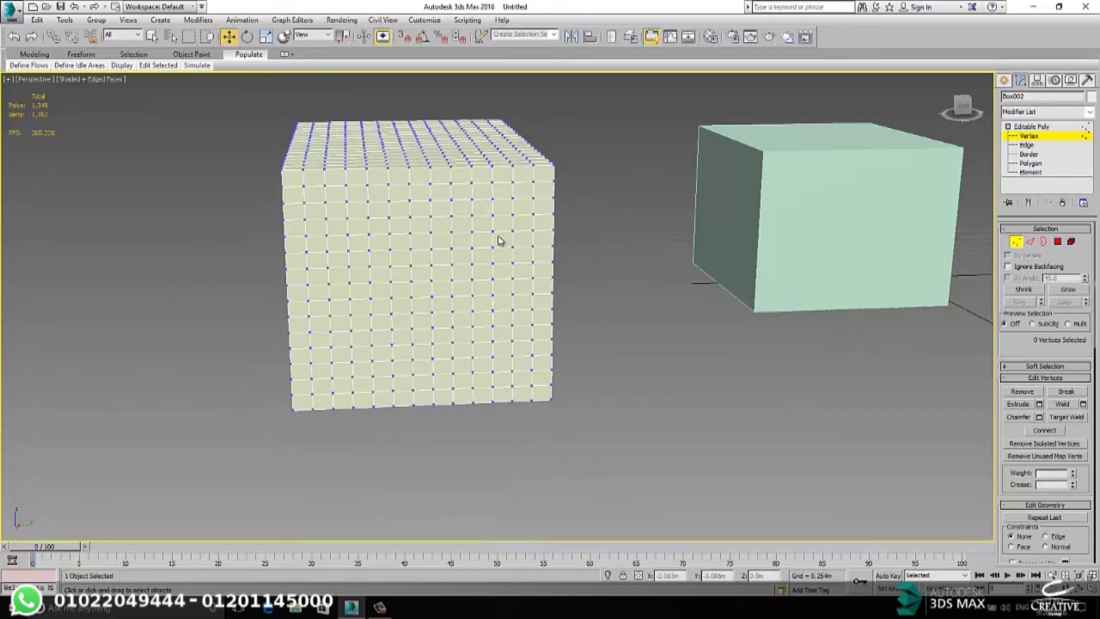
- Turn on Ignore Backfacing, window-select a central block of vertices on the segmented box in Front view, and inspect the selection in Perspective
key("f")
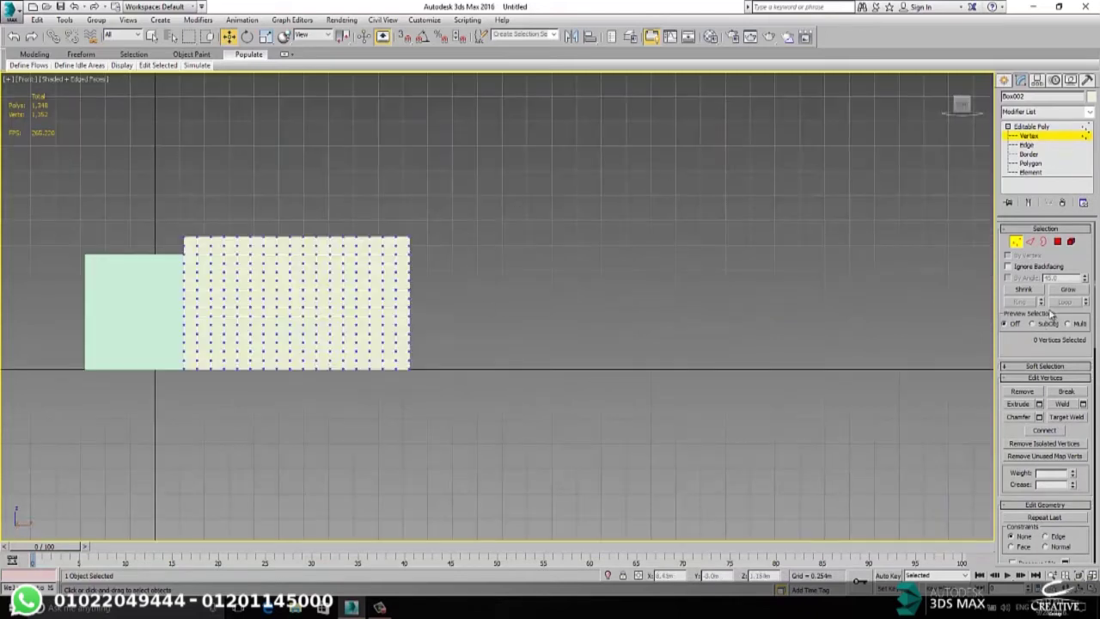
left_click(1009, 267)
middle_click_drag(226, 319, 321, 300)
scroll(383, 282, "up", 3)
left_click_drag(343, 248, 472, 327)
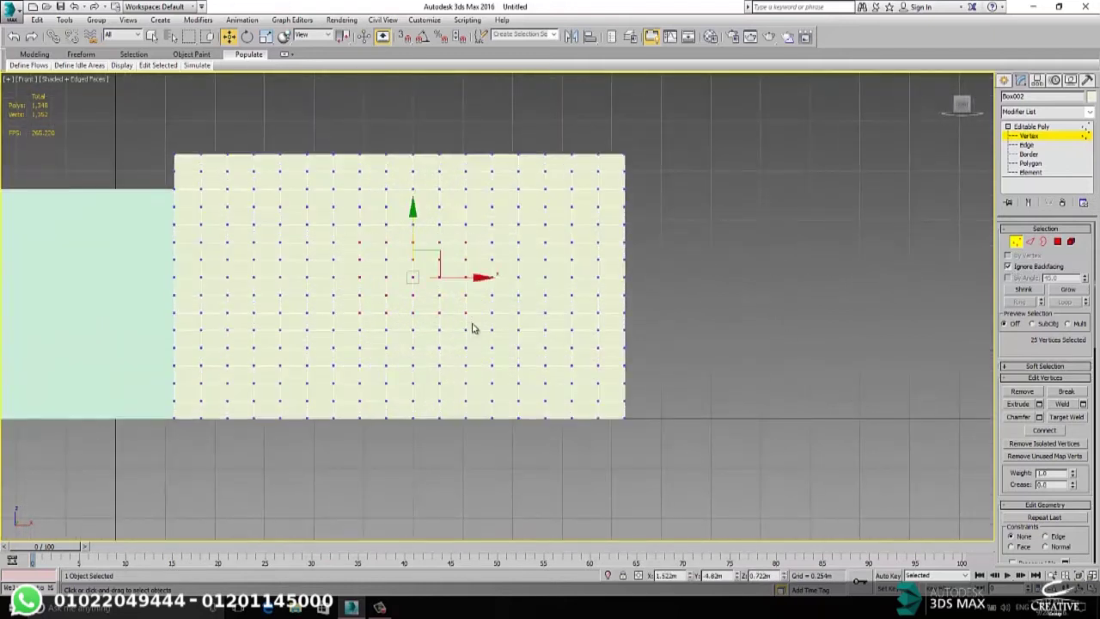
key("p")
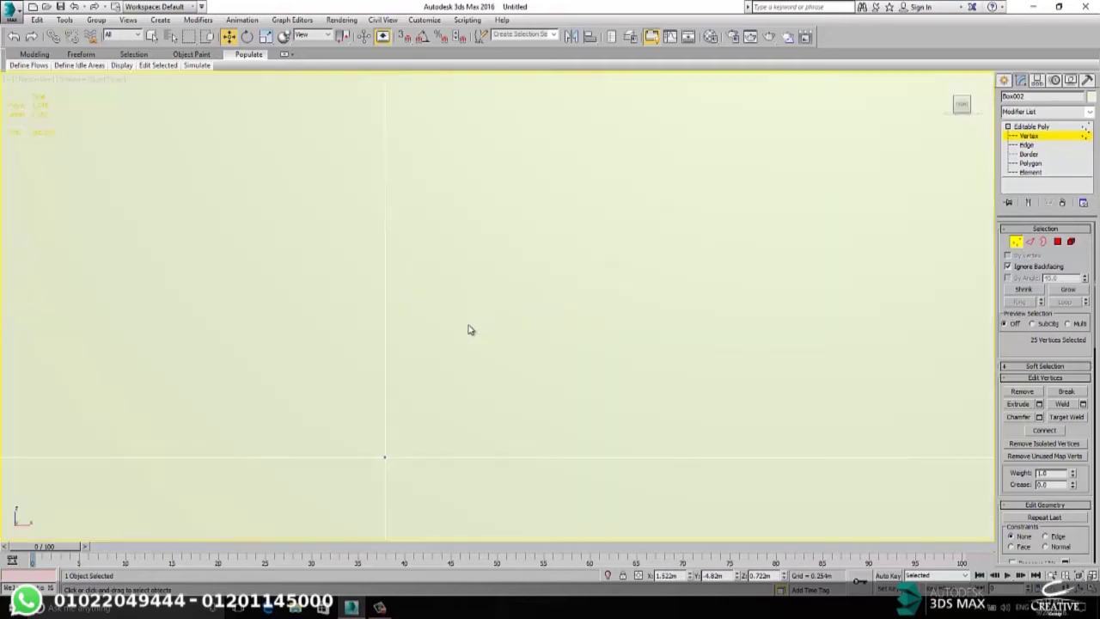
scroll(427, 315, "down", 5)
middle_click_drag(409, 320, 335, 342, "alt")
scroll(440, 322, "up", 5)
scroll(491, 258, "down", 5)
- Clear the selection, try window-selecting vertices on the segmented box's long side in Perspective, and deselect them again
right_click(475, 287)
left_click(300, 292)
middle_click_drag(309, 291, 397, 291, "alt")
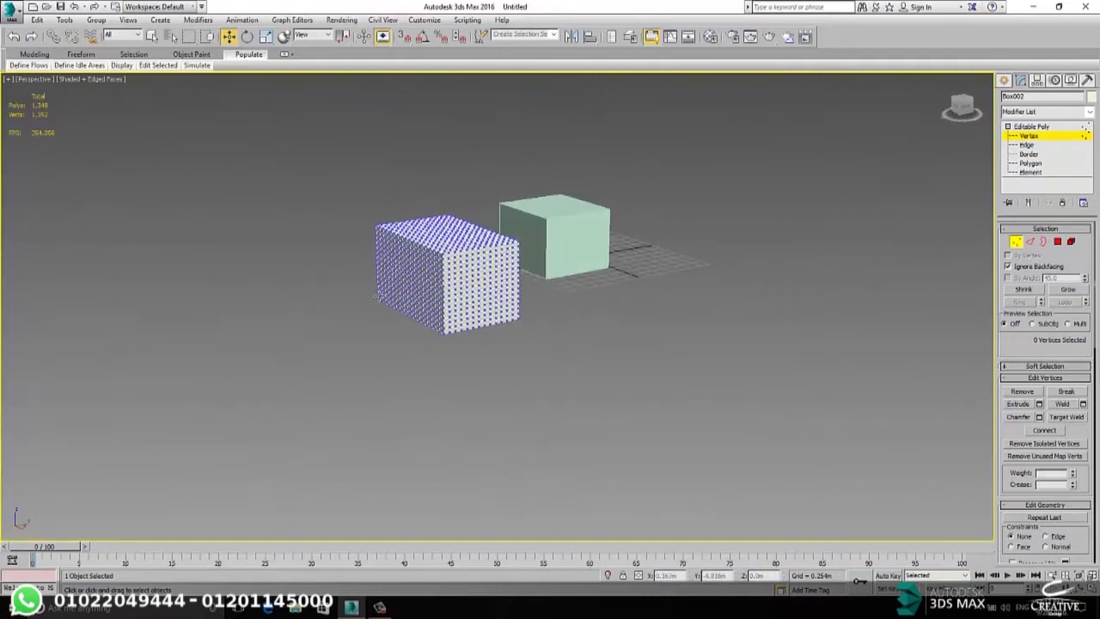
scroll(401, 290, "up", 2)
left_click_drag(401, 246, 459, 306)
scroll(360, 311, "up", 5)
middle_click_drag(459, 306, 532, 307, "alt")
left_click(537, 410)
scroll(804, 280, "down", 4)
middle_click_drag(804, 280, 829, 297)
scroll(780, 274, "up", 4)
middle_click_drag(626, 307, 709, 295)
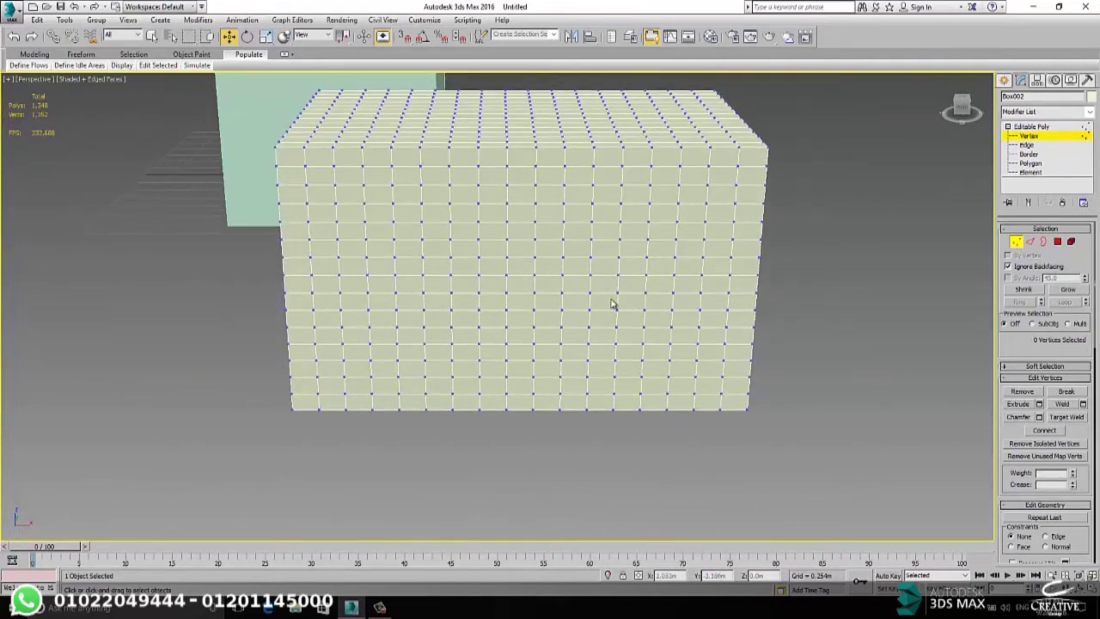
- Select a vertex near the middle of the segmented box's long side, grow the selection ten times, and clear it
middle_click_drag(447, 221, 471, 237)
scroll(471, 238, "down", 4)
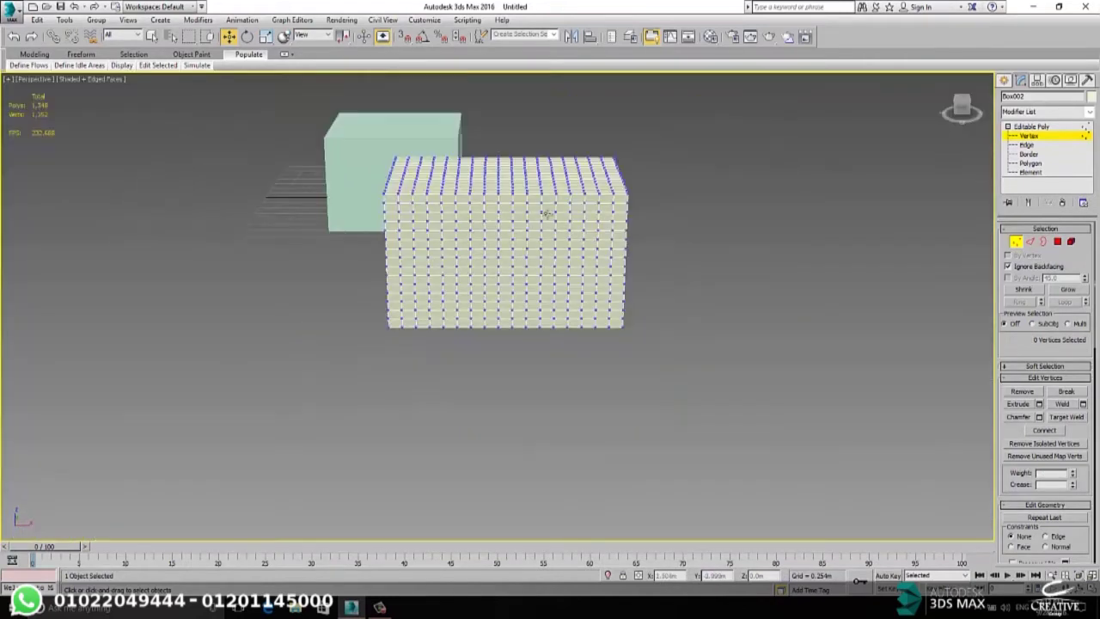
scroll(536, 256, "up", 5)
scroll(529, 254, "down", 3)
left_click(514, 245)
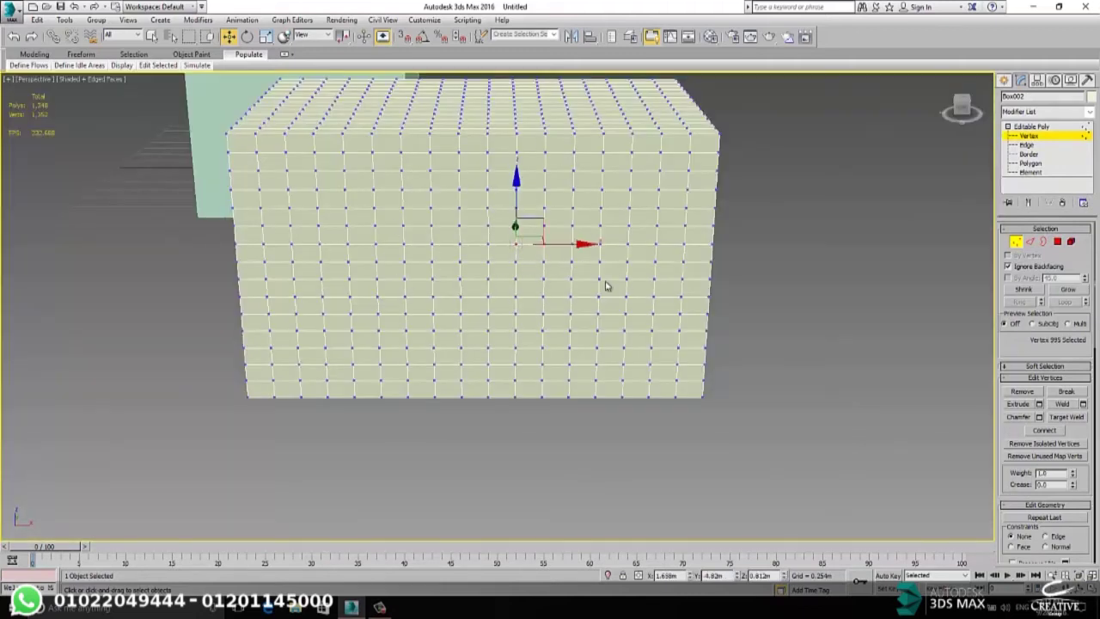
left_click(1068, 289)
left_click(1069, 291)
left_click(1069, 291)
left_click(1069, 291)
left_click(1069, 290)
left_click(1069, 291)
left_click(1069, 291)
left_click(1068, 290)
left_click(1068, 290)
left_click(1069, 290)
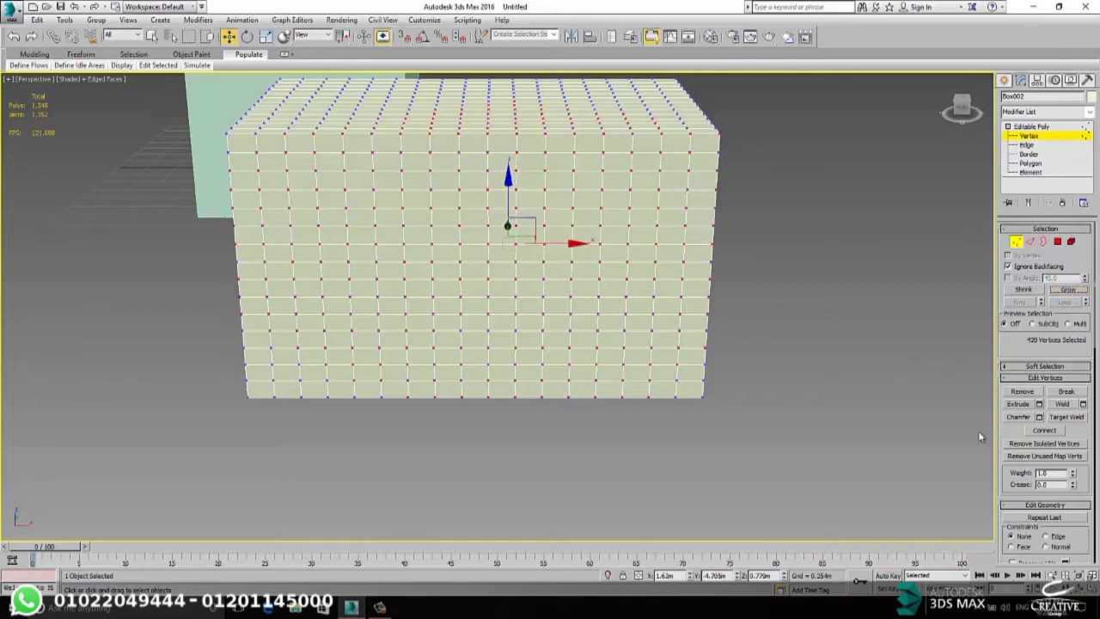
scroll(600, 481, "down", 5)
scroll(729, 410, "up", 4)
left_click(730, 409)
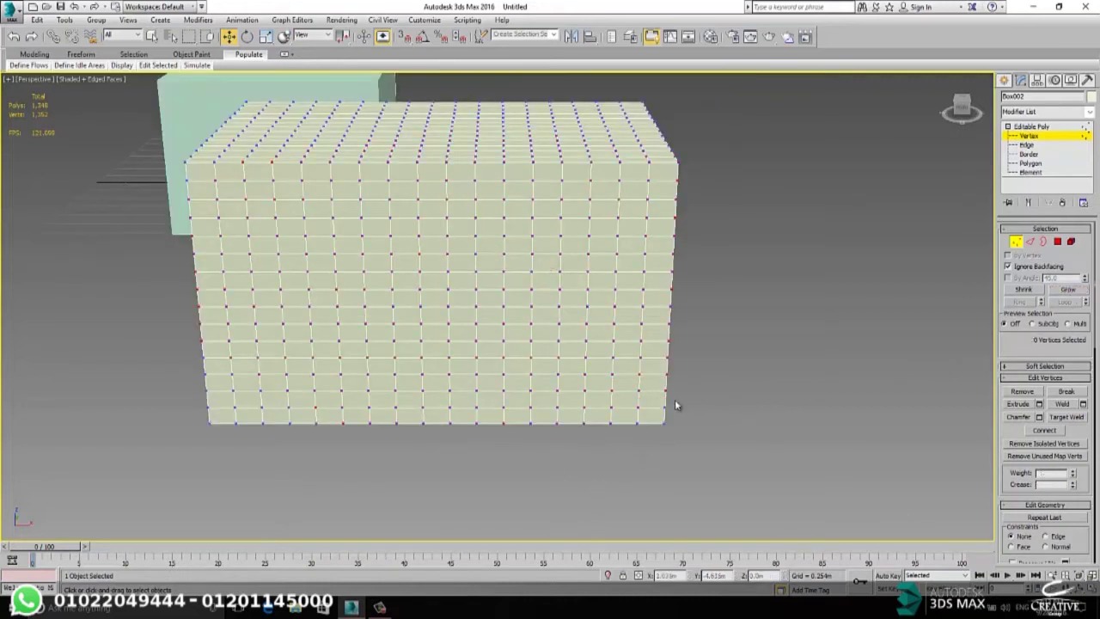
scroll(619, 395, "down", 4)
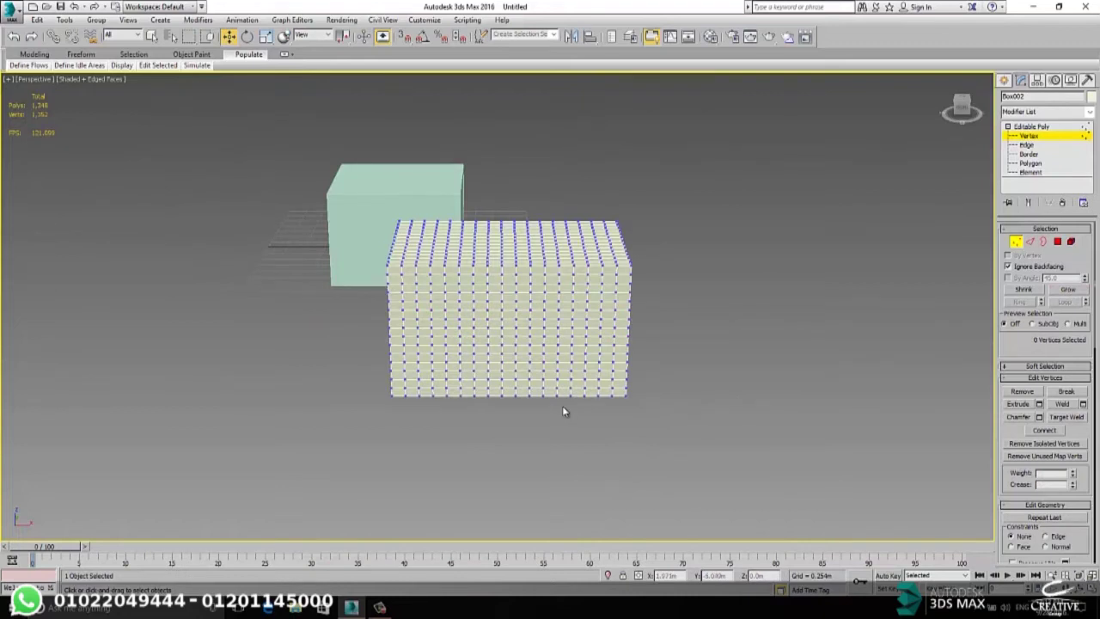
- Switch to Fence Selection Region and outline an irregular polygon across the segmented box to select vertices on its top and long side
left_click(188, 38)
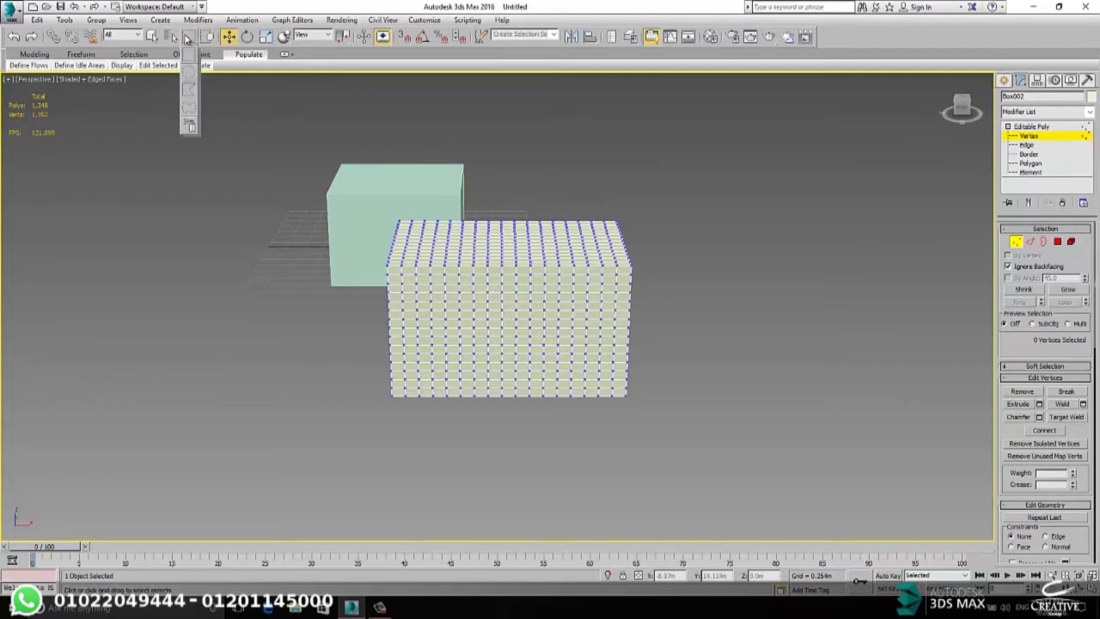
left_click_drag(187, 39, 190, 89)
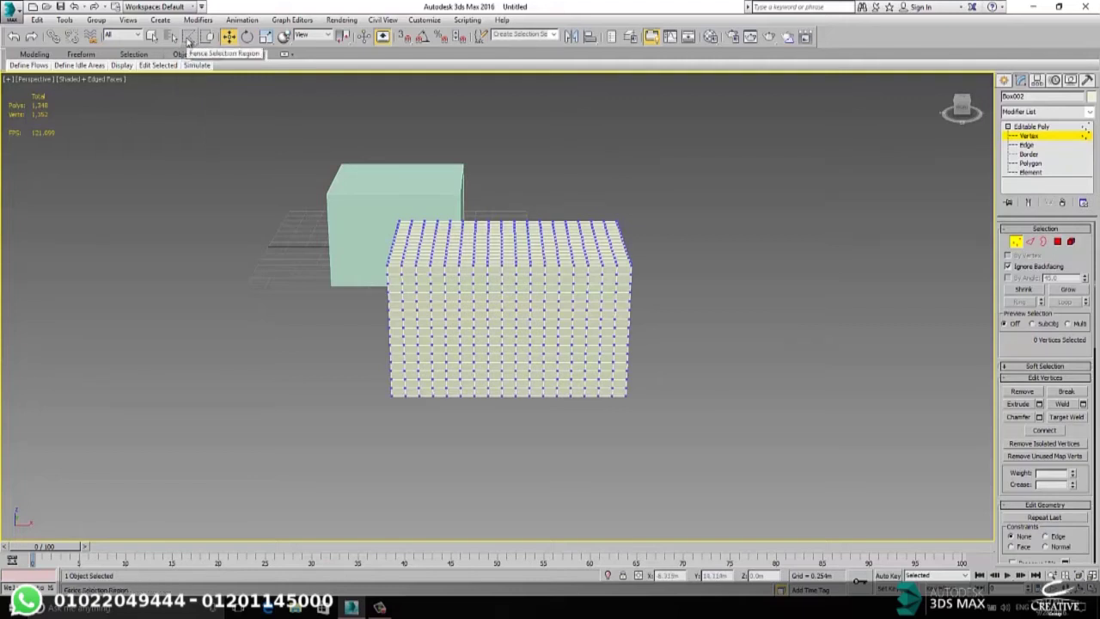
left_click_drag(664, 94, 433, 413)
left_click(433, 411)
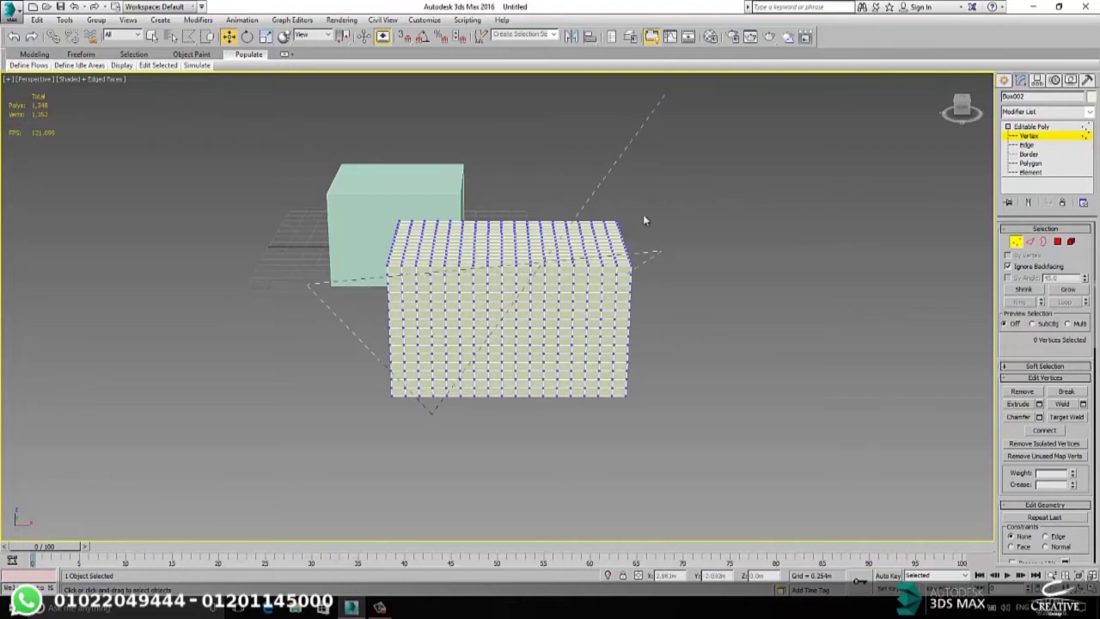
left_click(664, 97)
left_click(569, 203)
left_click(544, 342)
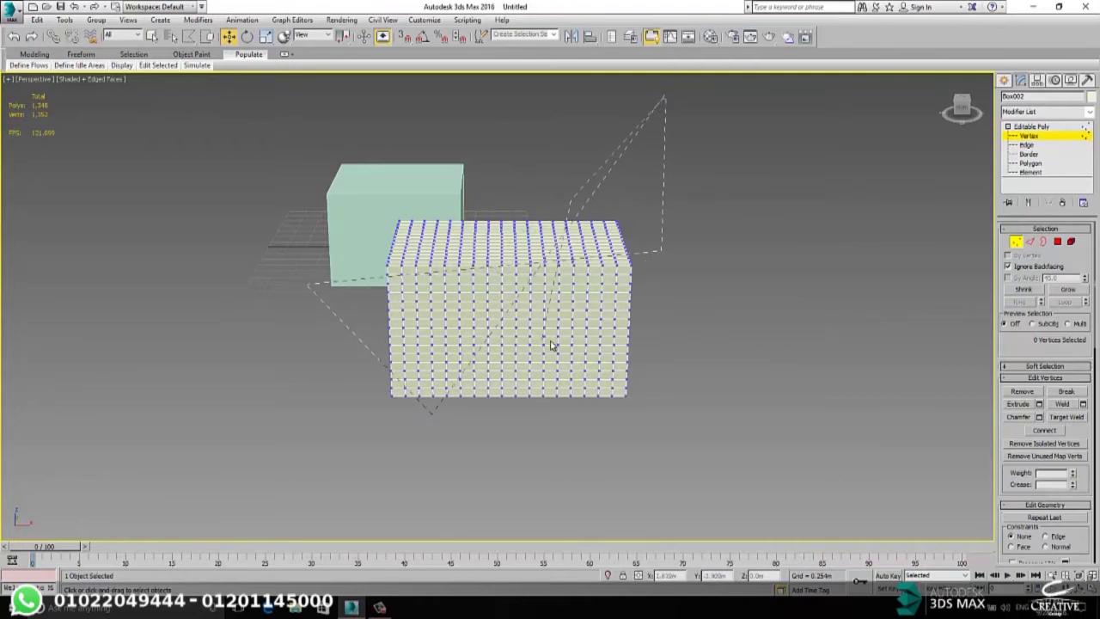
left_click(664, 103)
left_click(232, 143)
right_click(322, 163)
left_click_drag(188, 36, 187, 91)
mouse_move(587, 110)
left_mouse_down()
mouse_move(226, 484)
mouse_move(923, 230)
left_mouse_up()
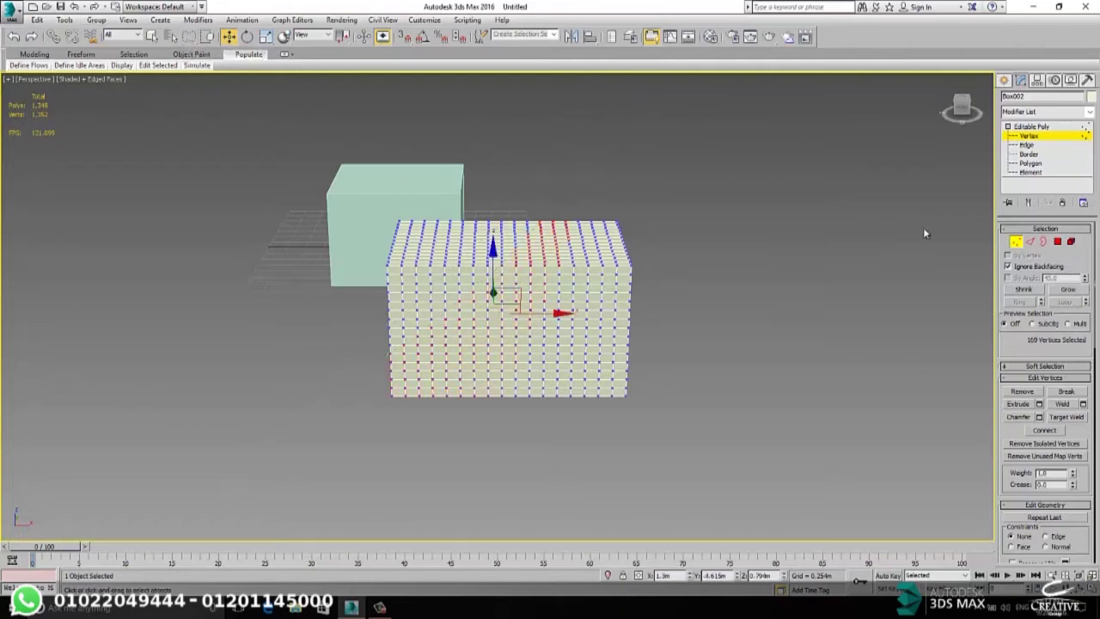
- Switch to Paint Selection Region, clear the selection, and paint-select vertices across the box's long side and top
left_click_drag(190, 40, 193, 133)
left_click(696, 193)
mouse_move(464, 356)
middle_mouse_down("alt")
mouse_move(449, 319)
mouse_move(435, 315)
mouse_move(450, 310)
middle_mouse_up("alt")
scroll(469, 321, "up", 5)
scroll(466, 316, "down", 5)
mouse_move(382, 299)
left_mouse_down()
mouse_move(458, 262)
mouse_move(503, 307)
mouse_move(494, 288)
mouse_move(504, 307)
mouse_move(558, 309)
mouse_move(572, 293)
mouse_move(440, 346)
mouse_move(413, 327)
mouse_move(481, 311)
mouse_move(594, 364)
mouse_move(567, 318)
mouse_move(573, 256)
mouse_move(431, 248)
mouse_move(359, 265)
left_mouse_up()
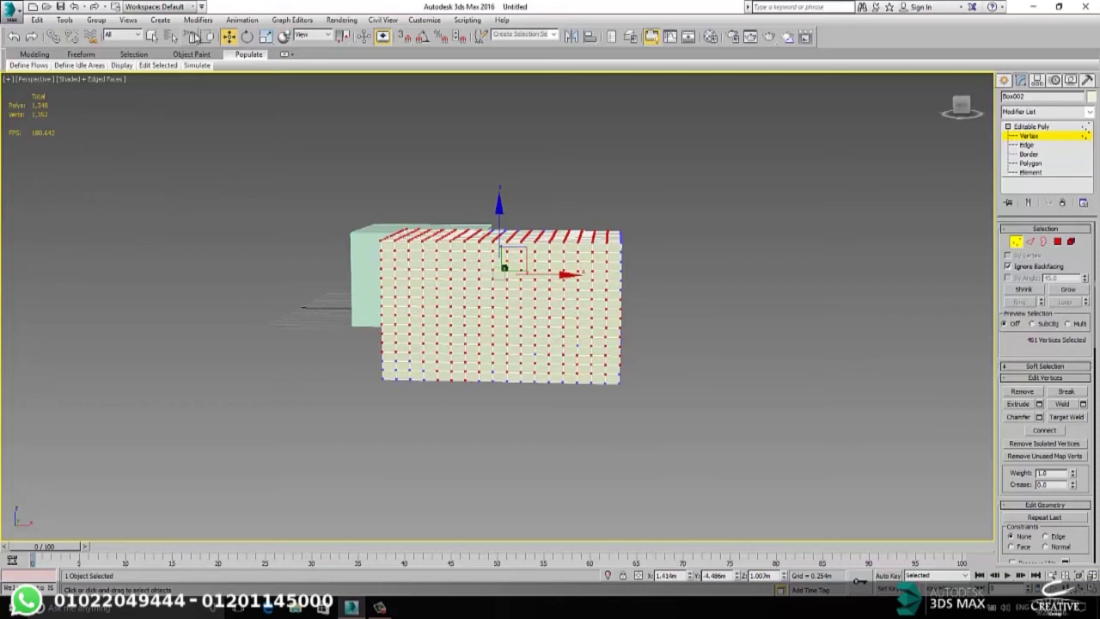
- Restore the rectangular selection region and deselect all vertices of the segmented box
left_click_drag(194, 38, 182, 58)
left_click(713, 276)
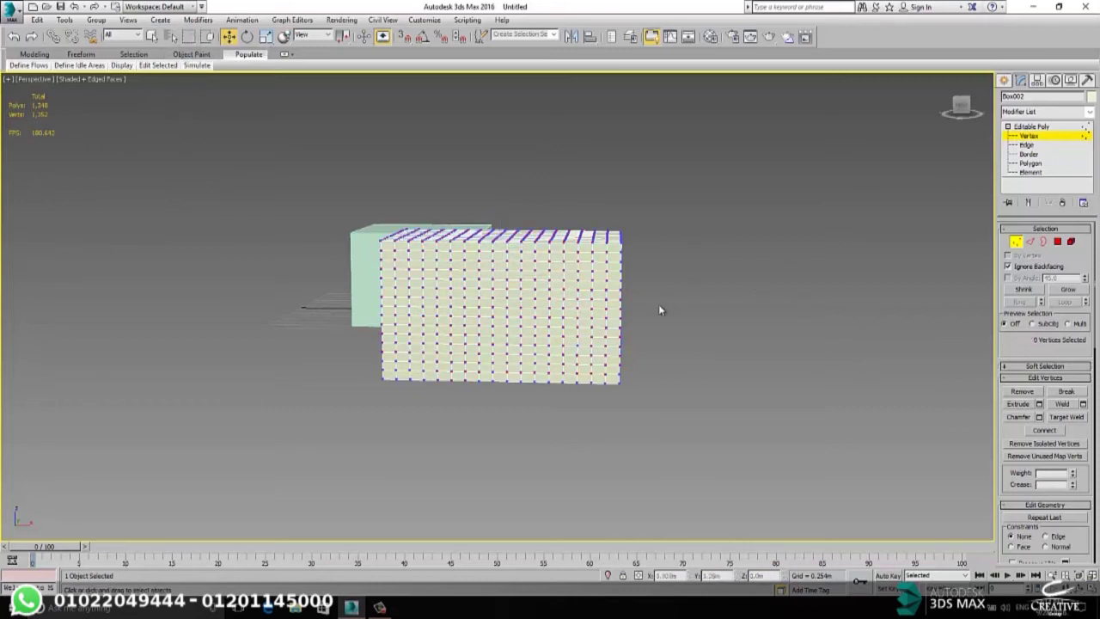
middle_click_drag(602, 232, 552, 225, "alt")
middle_click_drag(540, 256, 602, 248, "alt")
scroll(504, 280, "down", 3)
scroll(504, 280, "up", 3)
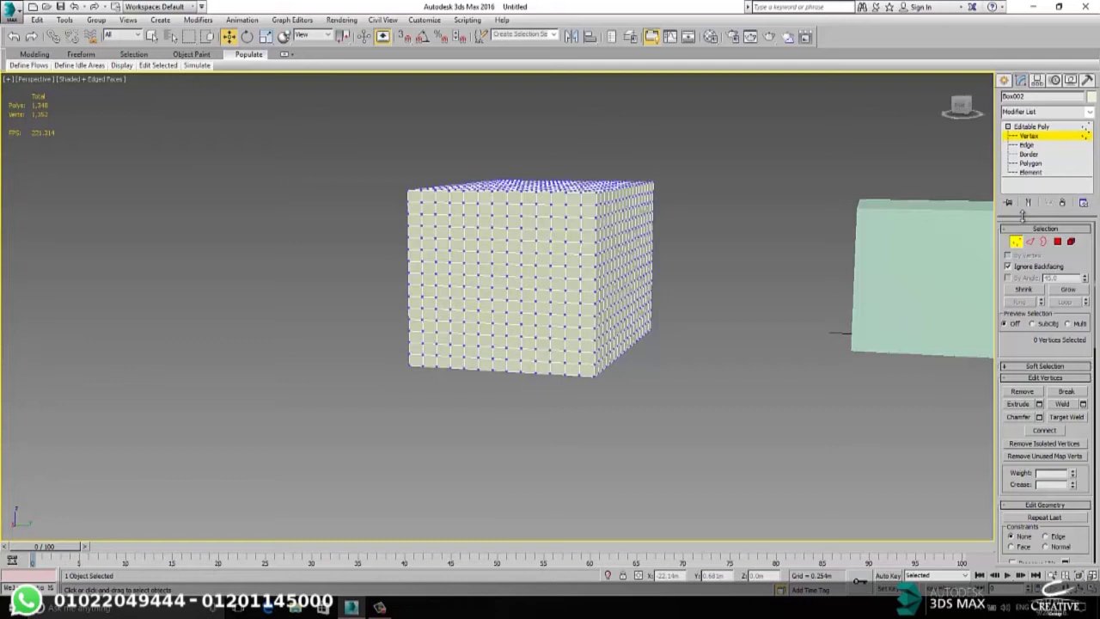
- Collapse the Selection settings and use Remove on the vertex one cell in from the upper corner of the box's end face
scroll(655, 268, "up", 4)
scroll(602, 221, "down", 1)
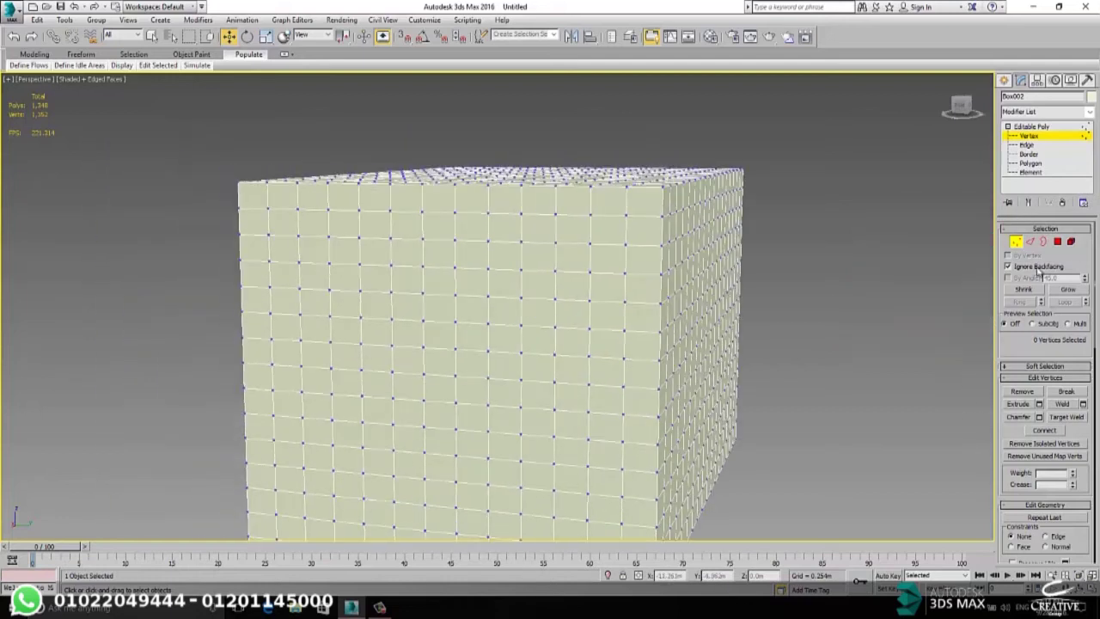
left_click(1013, 230)
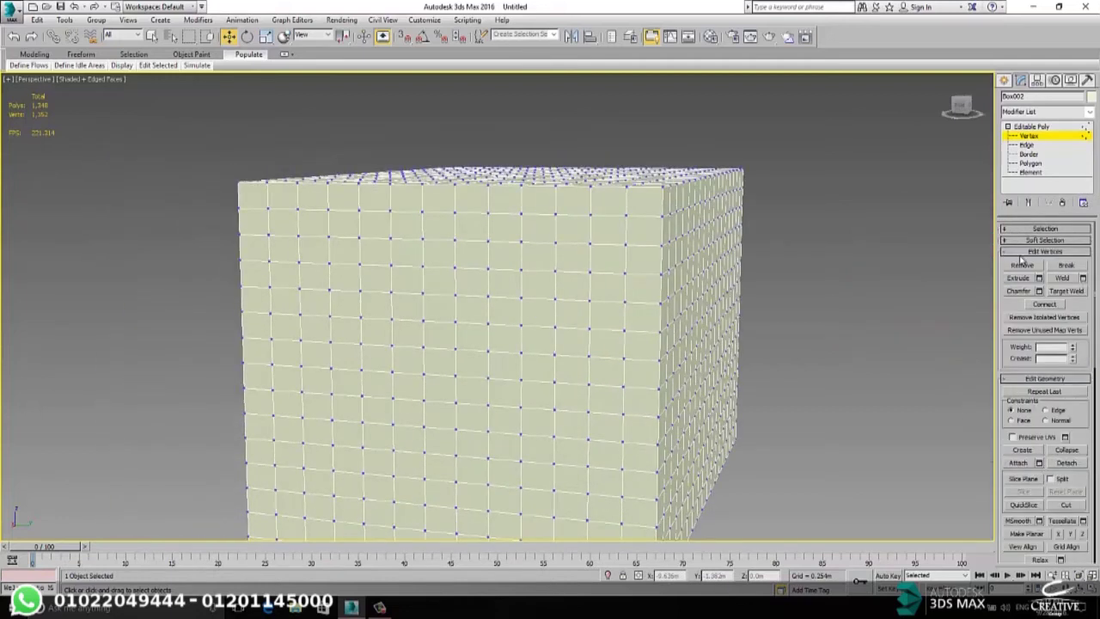
mouse_move(998, 279)
middle_mouse_down()
mouse_move(985, 273)
mouse_move(983, 293)
middle_mouse_up()
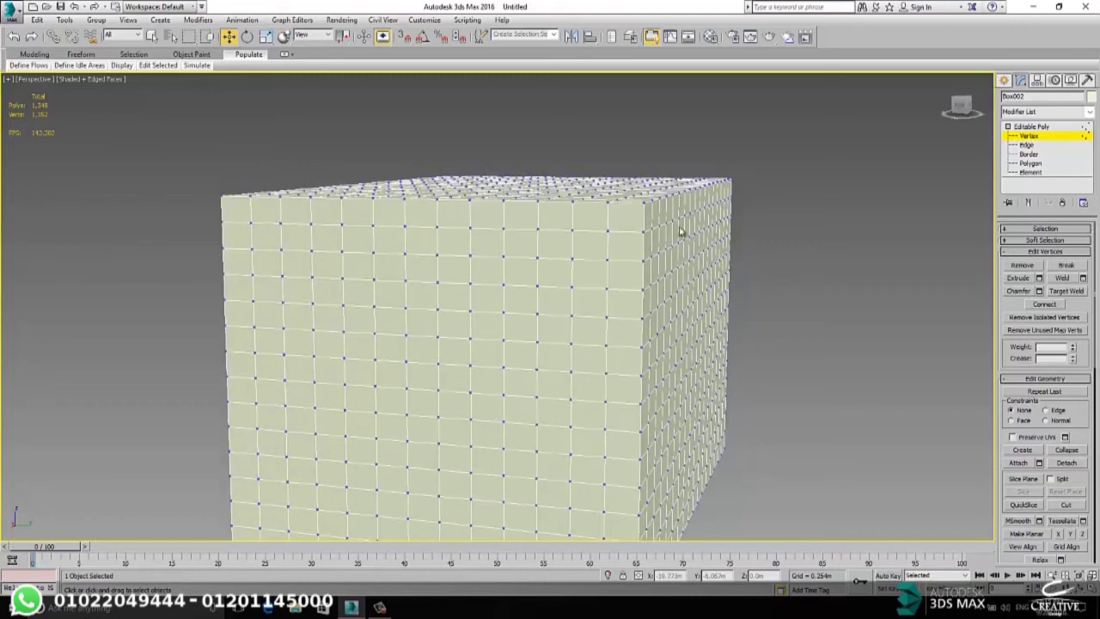
left_click(606, 231)
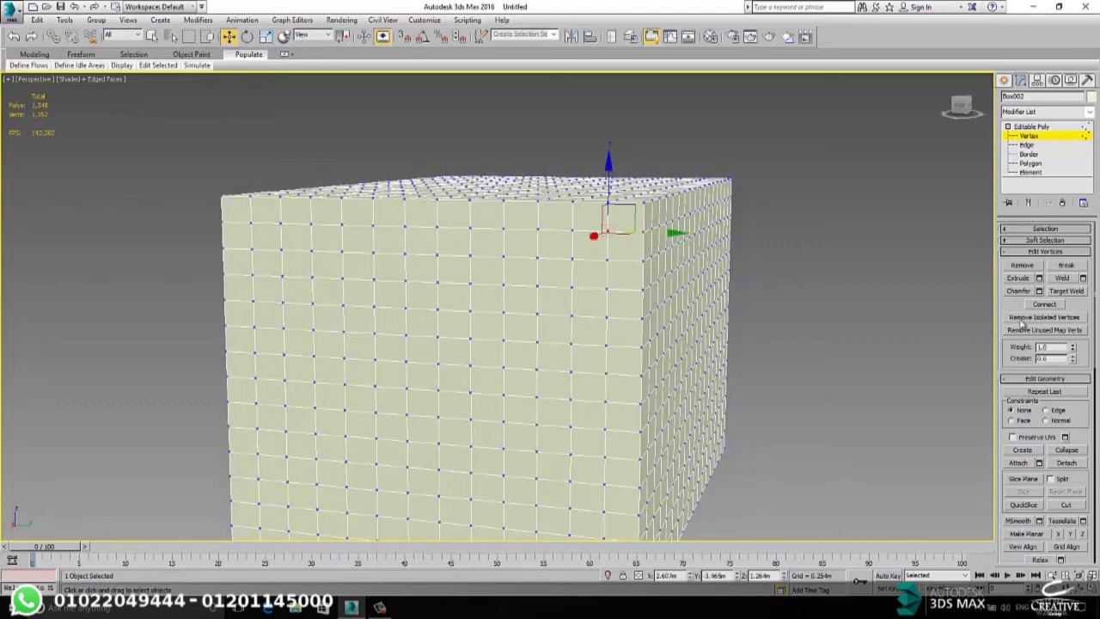
left_click(1022, 265)
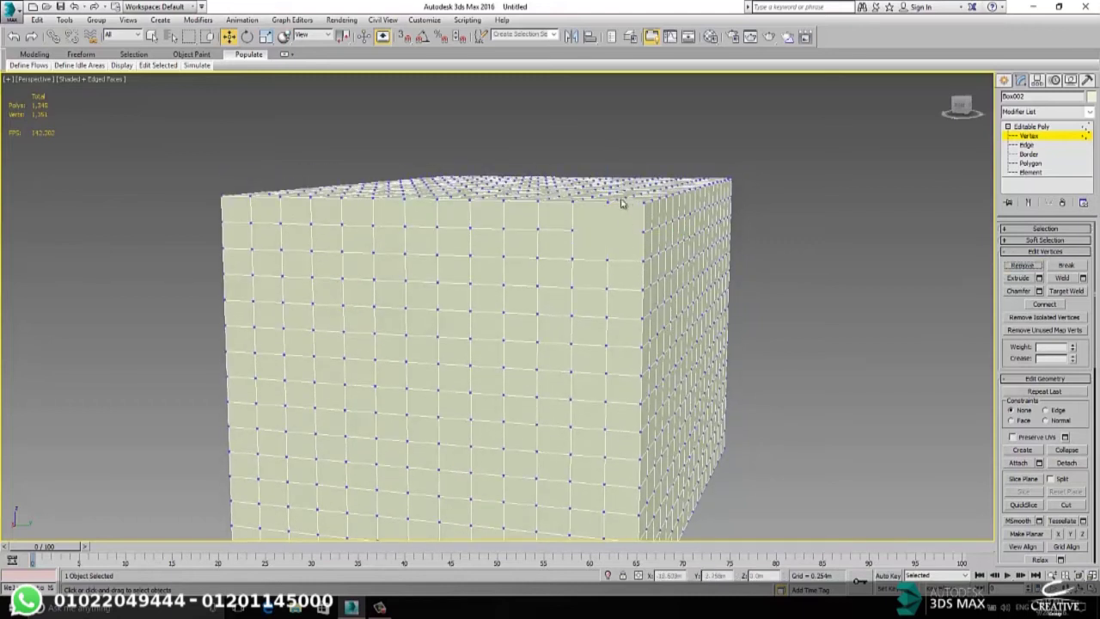
- Delete the end-face vertex next to the enlarged corner face and inspect the box's interior through the opening
scroll(624, 238, "up", 6)
middle_click_drag(676, 257, 670, 219)
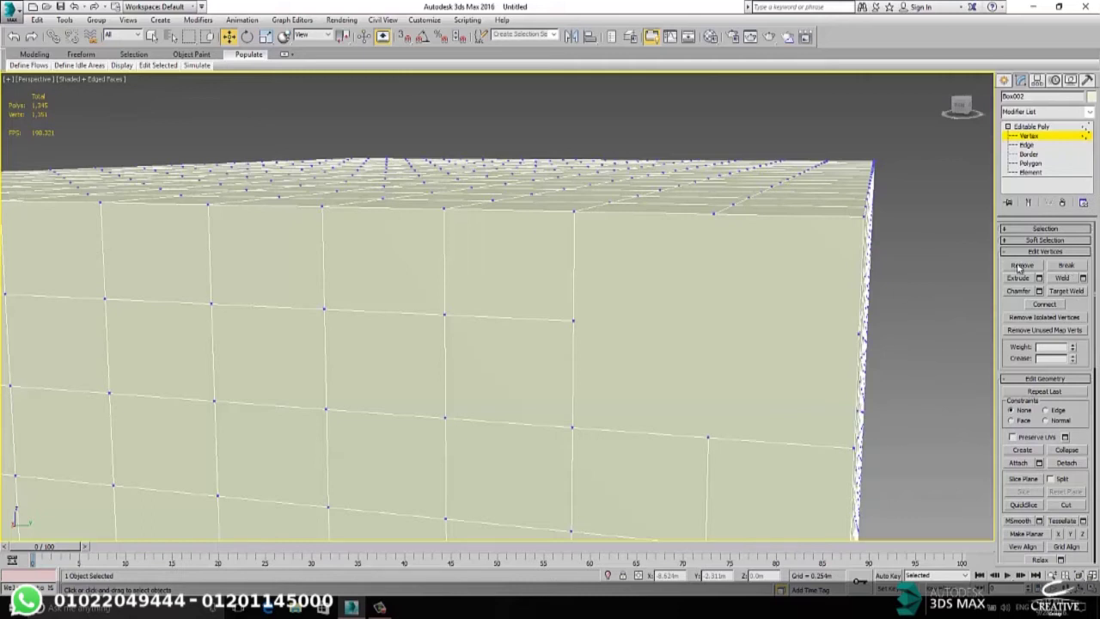
left_click(573, 323)
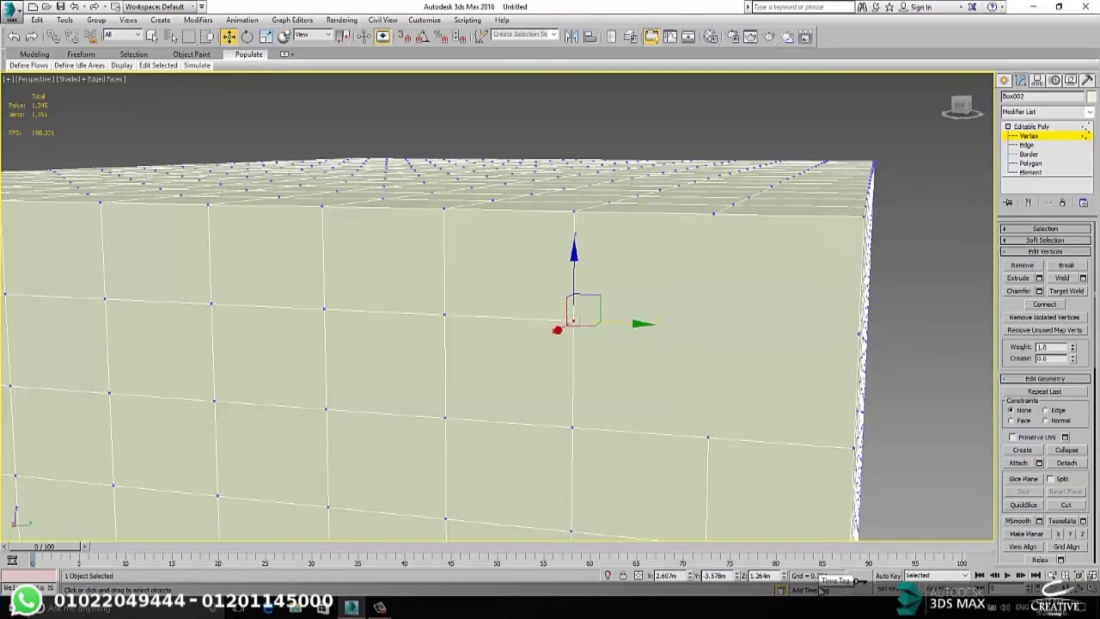
key("Delete")
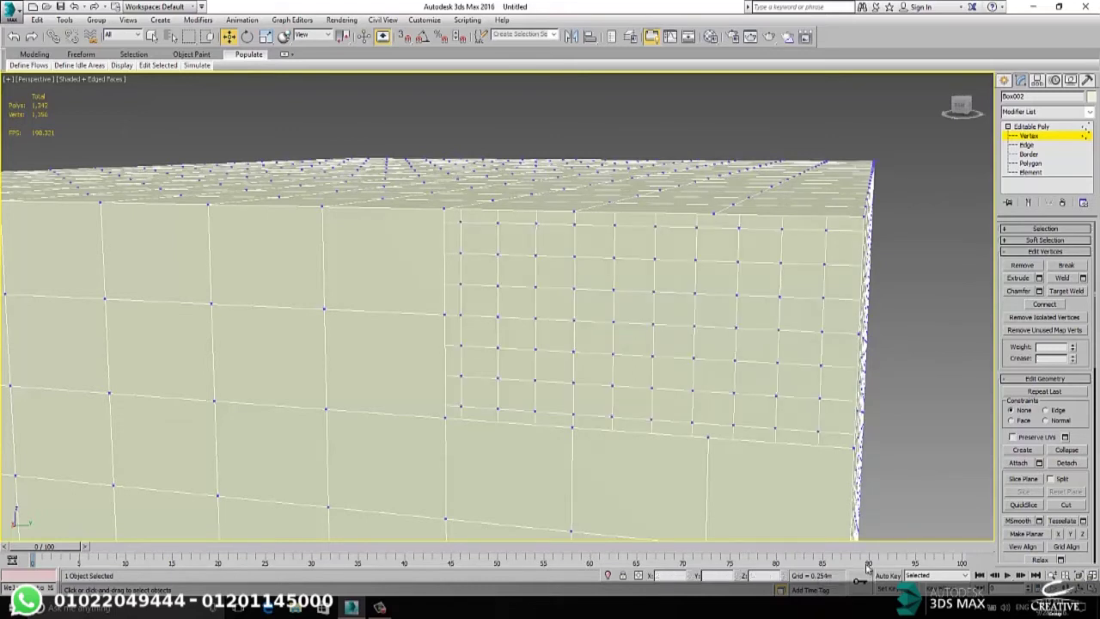
scroll(773, 350, "down", 6)
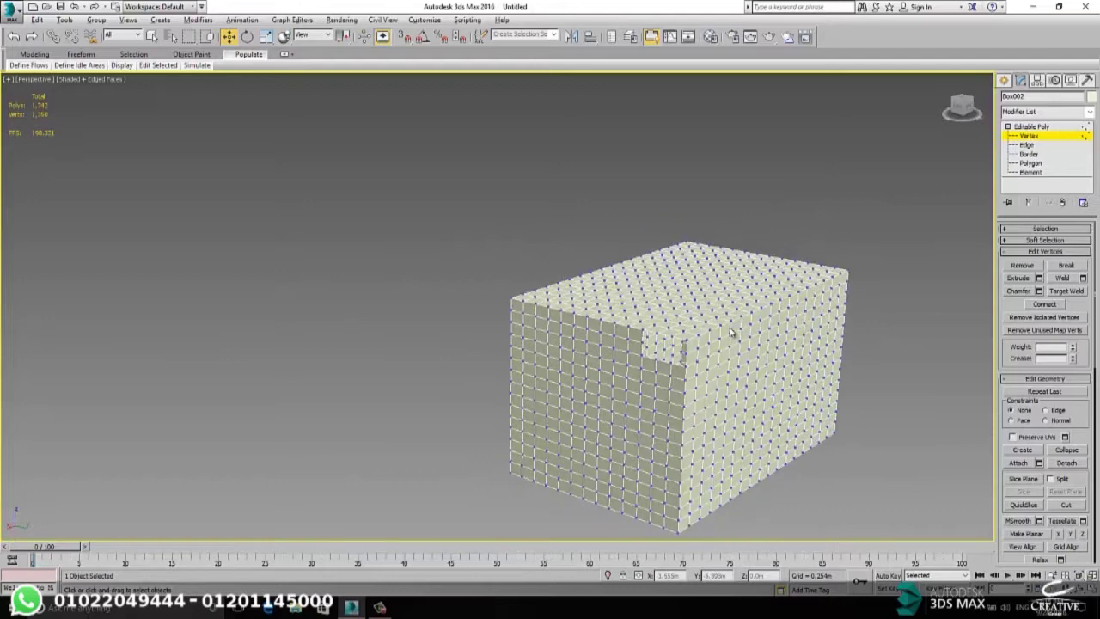
scroll(688, 342, "up", 8)
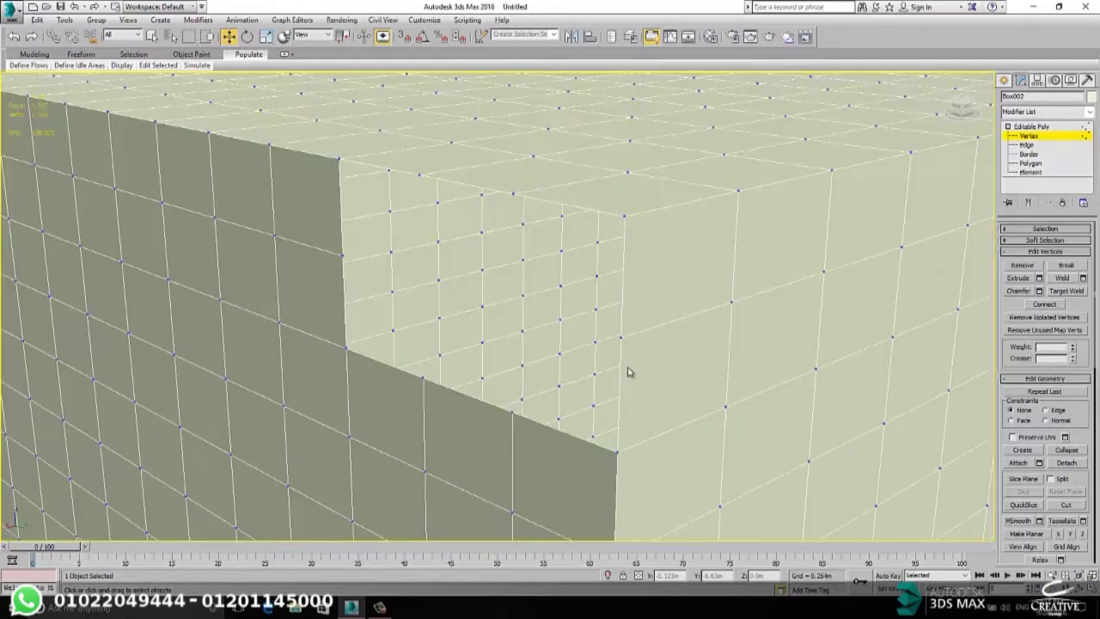
middle_click_drag(662, 370, 619, 363)
scroll(404, 206, "up", 5)
scroll(410, 211, "down", 10)
middle_click_drag(336, 175, 659, 216)
middle_click_drag(632, 260, 600, 221, "alt")
scroll(602, 222, "up", 5)
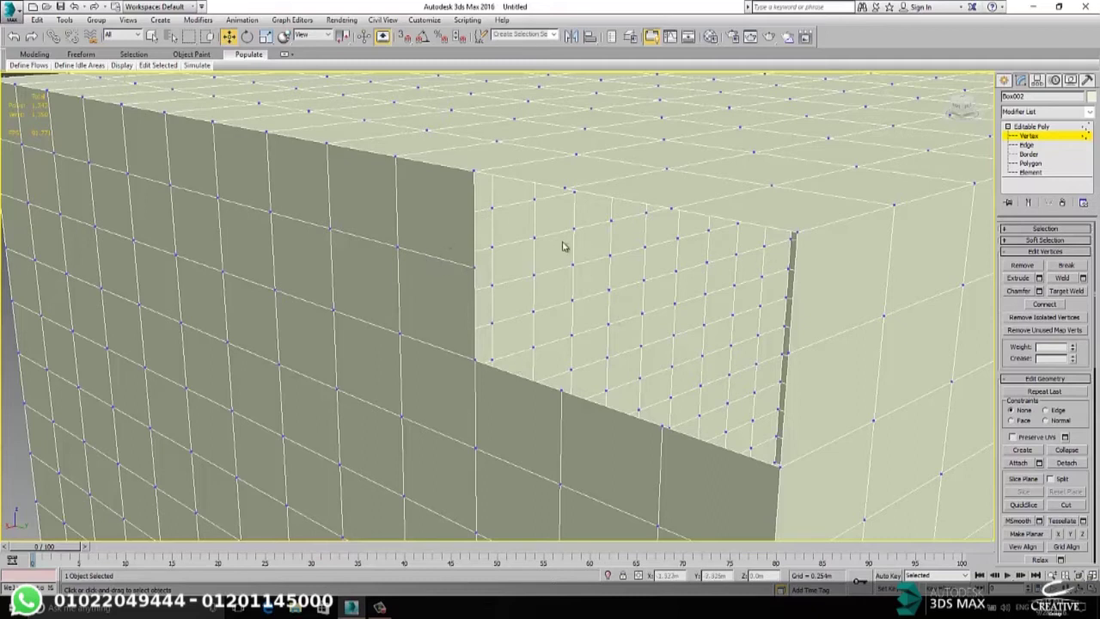
- Undo the vertex deletion and use Remove on the same end-face vertex instead
key("ctrl+z")
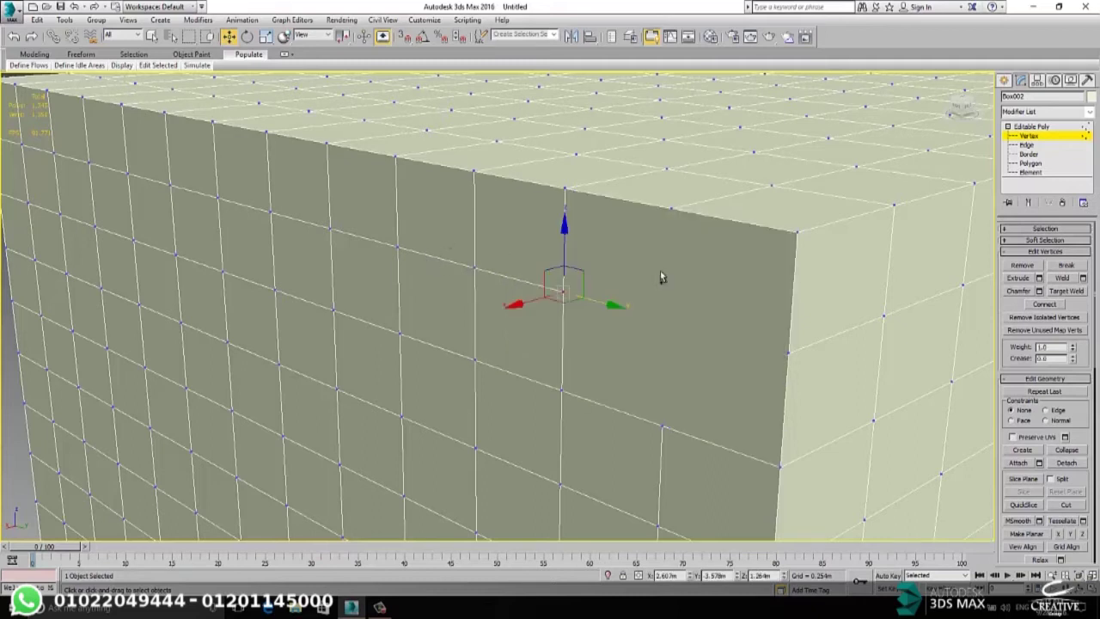
left_click(683, 350)
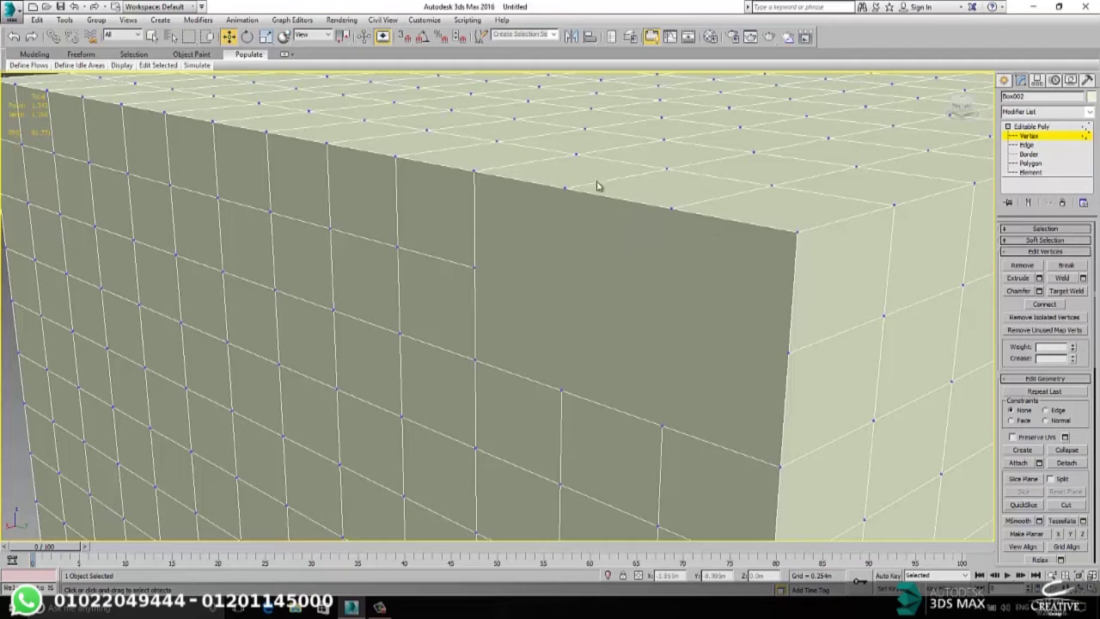
scroll(551, 316, "down", 5)
scroll(575, 302, "up", 6)
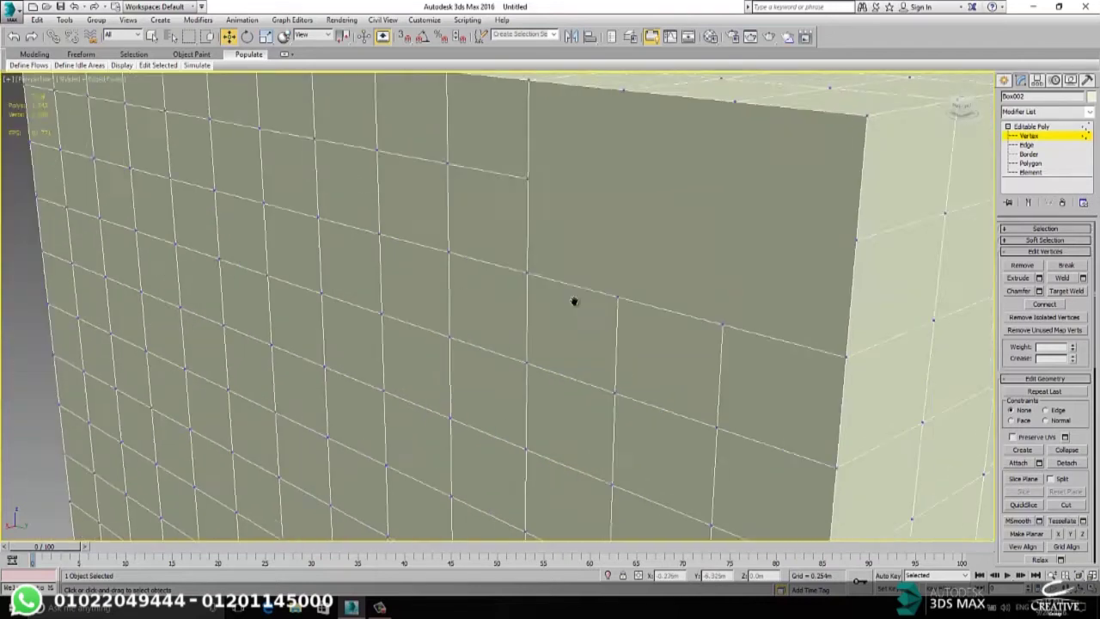
middle_click_drag(692, 267, 697, 264)
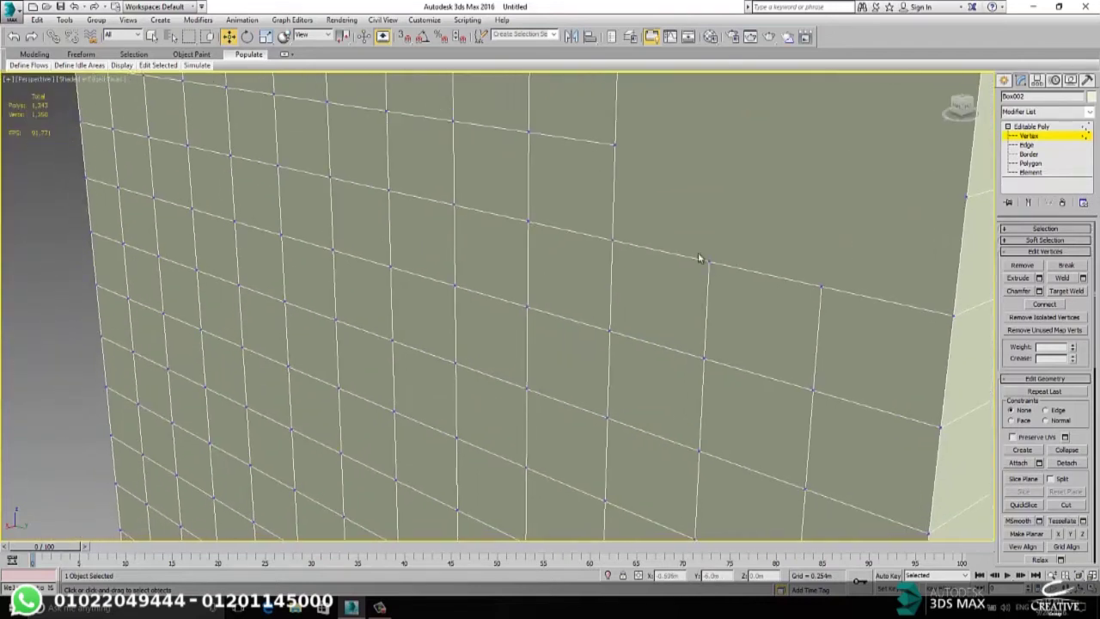
- Break the upper corner vertex beside the enlarged face and move one of its split vertices about 0.14 m inward along X
scroll(651, 282, "down", 4)
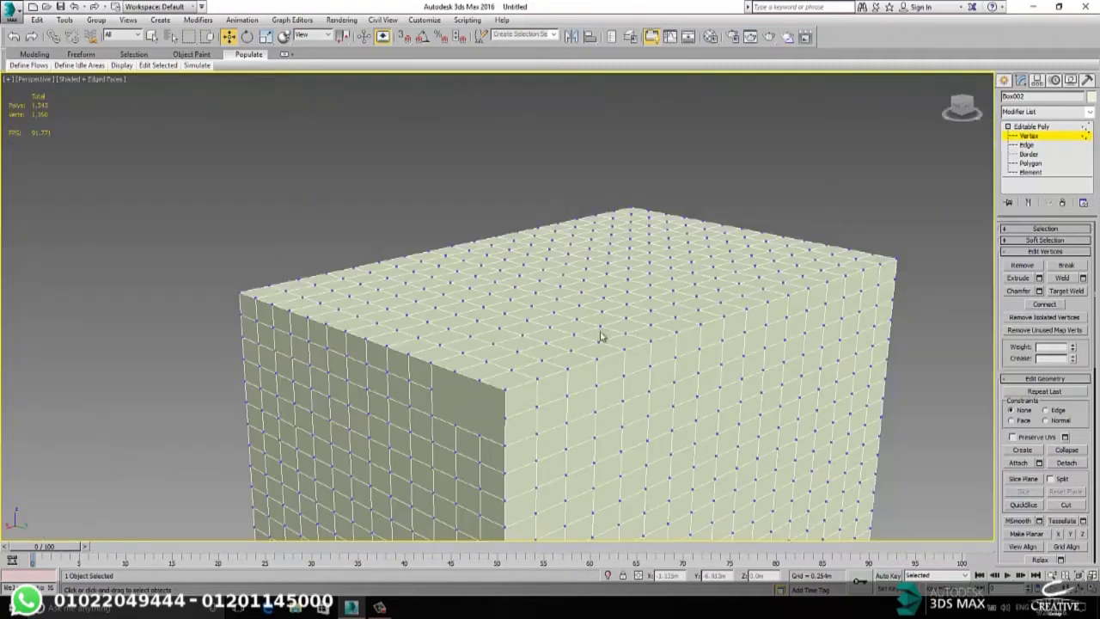
scroll(562, 363, "up", 4)
middle_click_drag(635, 356, 710, 336, "alt")
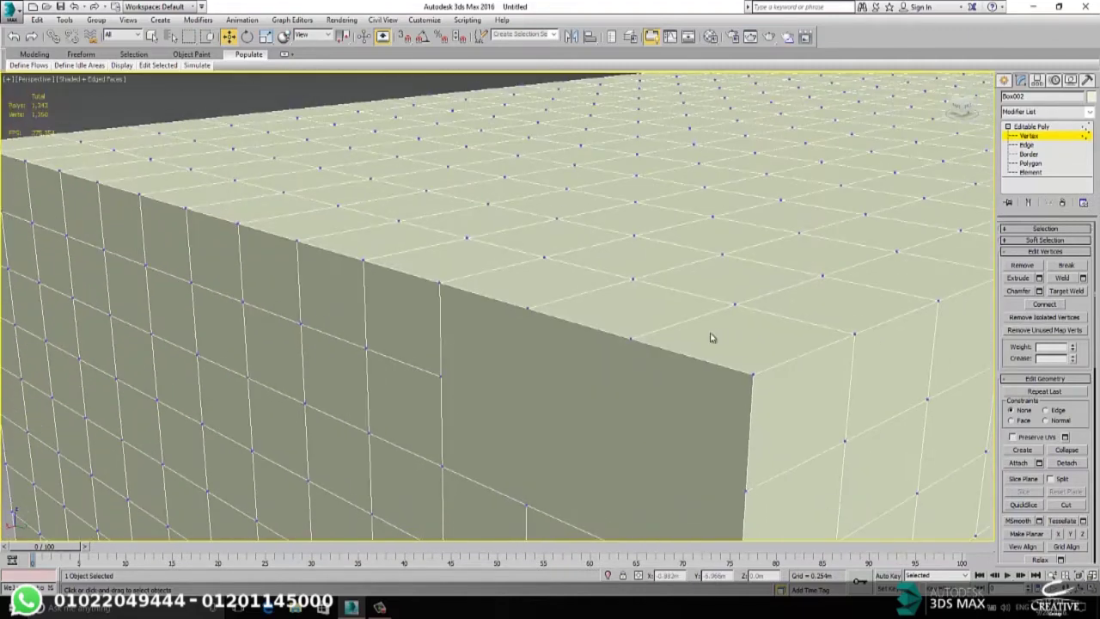
left_click(752, 376)
middle_click_drag(778, 359, 825, 371, "alt")
middle_click_drag(702, 354, 769, 311)
middle_click_drag(763, 274, 730, 336, "alt")
left_click(1066, 266)
middle_click_drag(672, 374, 691, 359, "alt")
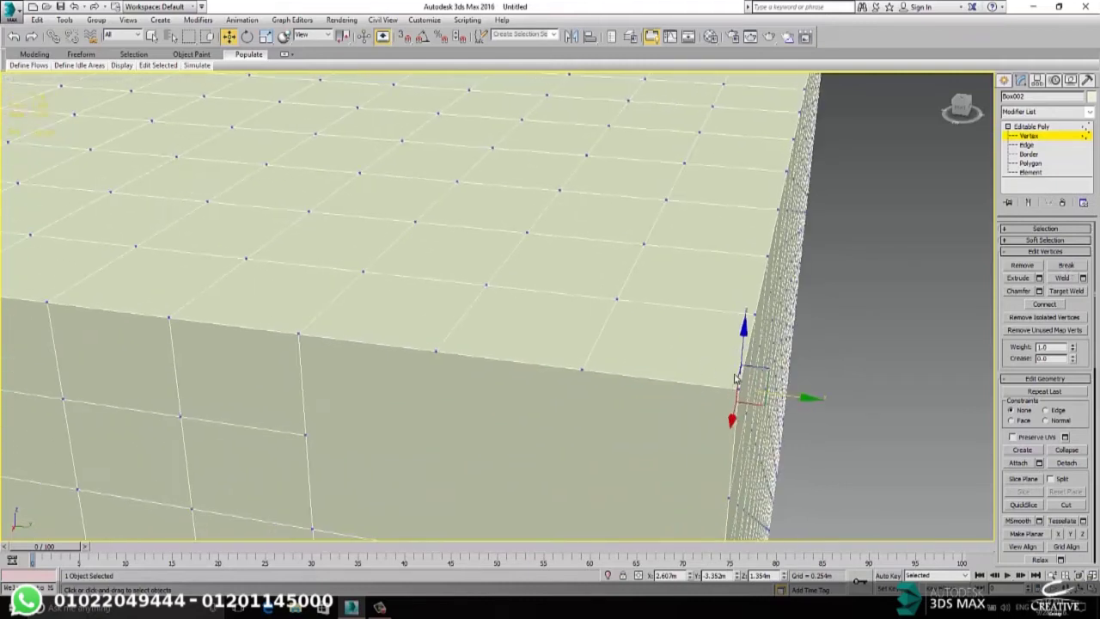
left_click_drag(731, 408, 716, 365)
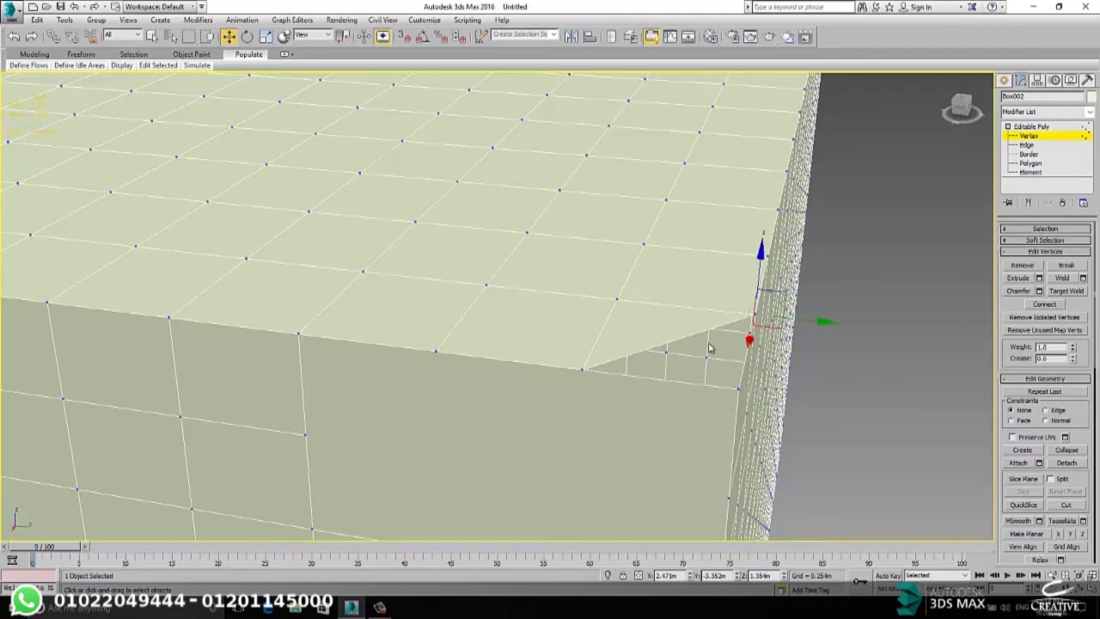
- Inspect the opened corner, try moving the split vertex about 0.05 m inward along Y, and undo that move
middle_click_drag(678, 344, 697, 329, "alt")
scroll(693, 322, "up", 2)
scroll(693, 322, "down", 4)
scroll(663, 319, "up", 8)
scroll(606, 326, "down", 6)
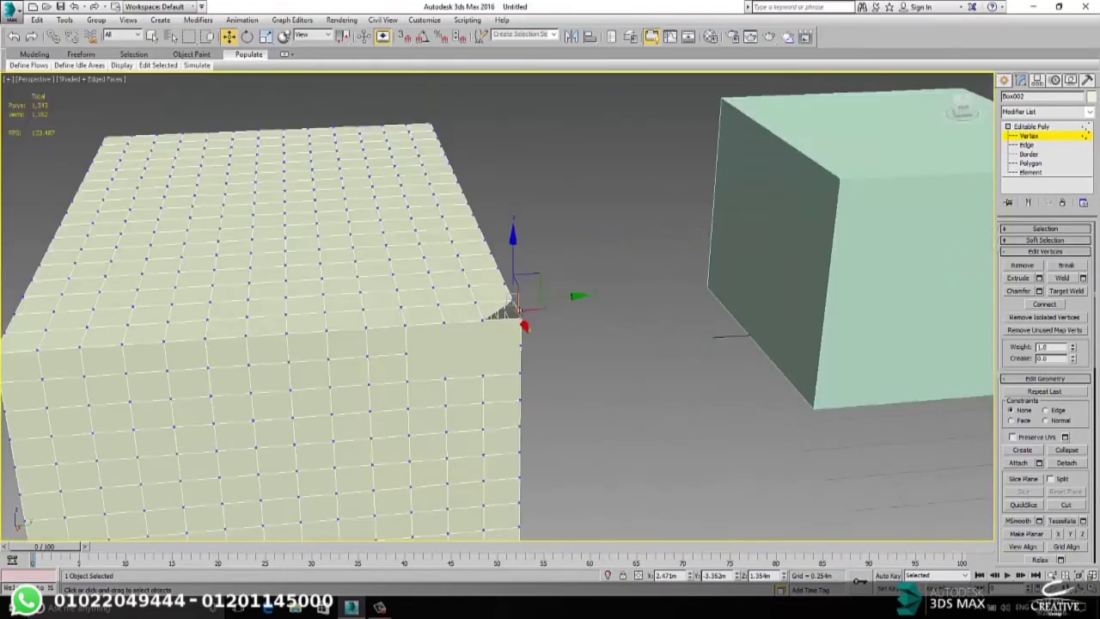
scroll(520, 312, "up", 4)
left_click_drag(523, 277, 459, 281)
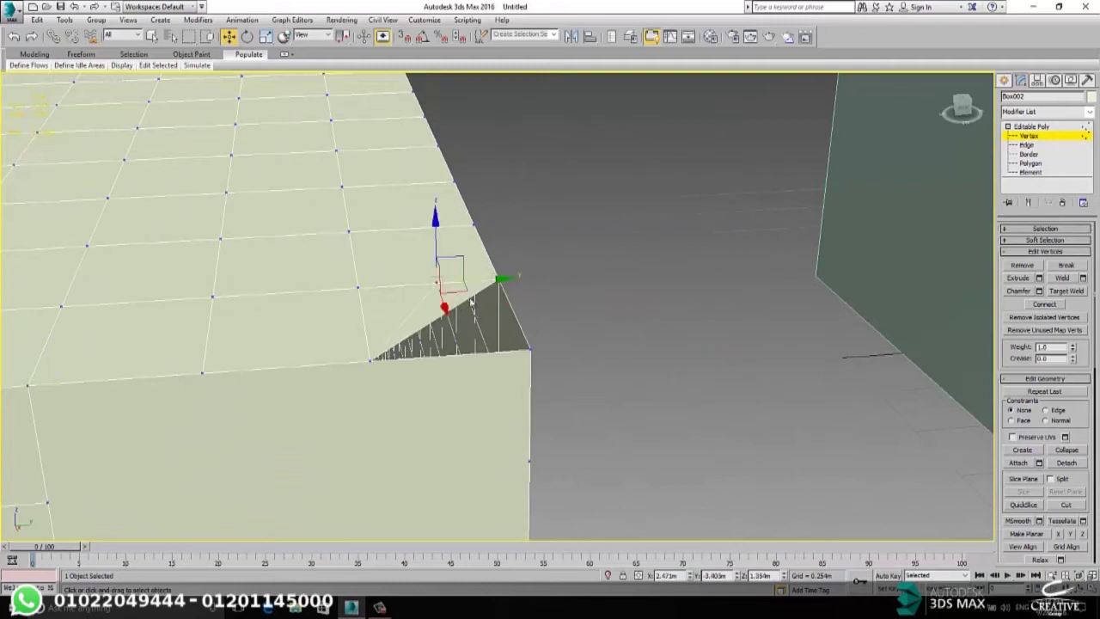
key("ctrl+z")
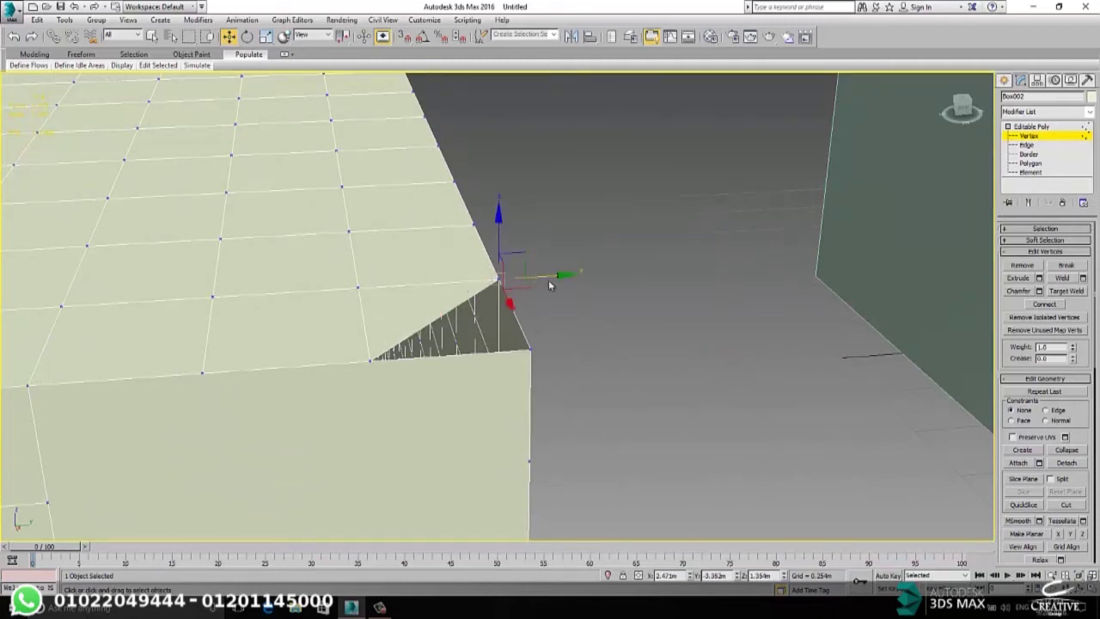
- Move the split corner vertex about 0.13 m outward along X to near its original position and apply Weld
left_click_drag(503, 301, 521, 296)
left_click_drag(538, 367, 541, 373)
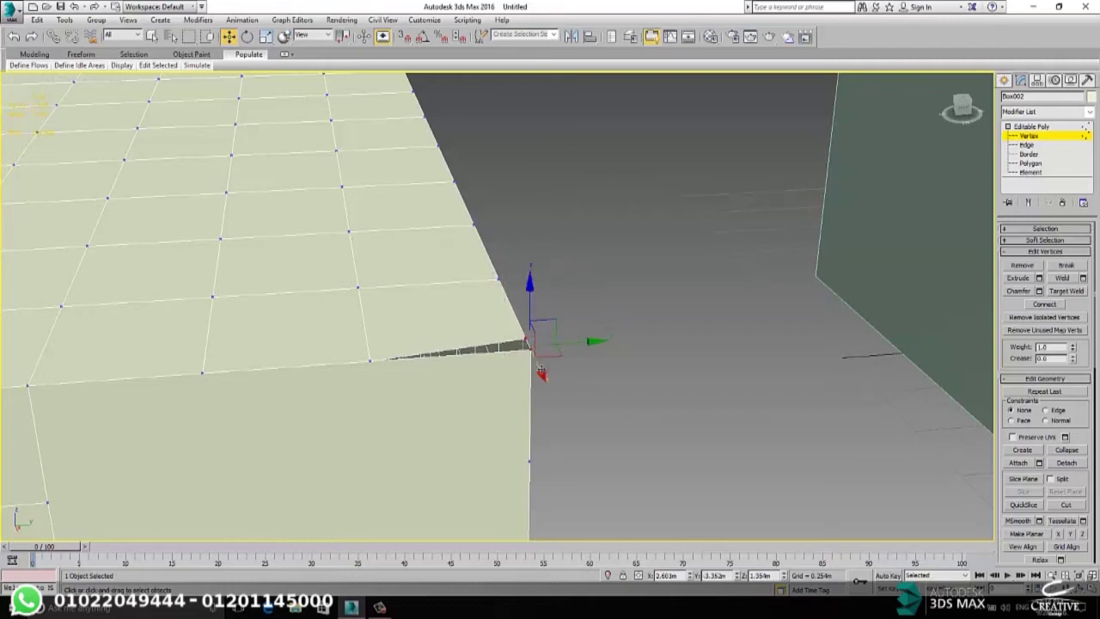
left_click(1068, 278)
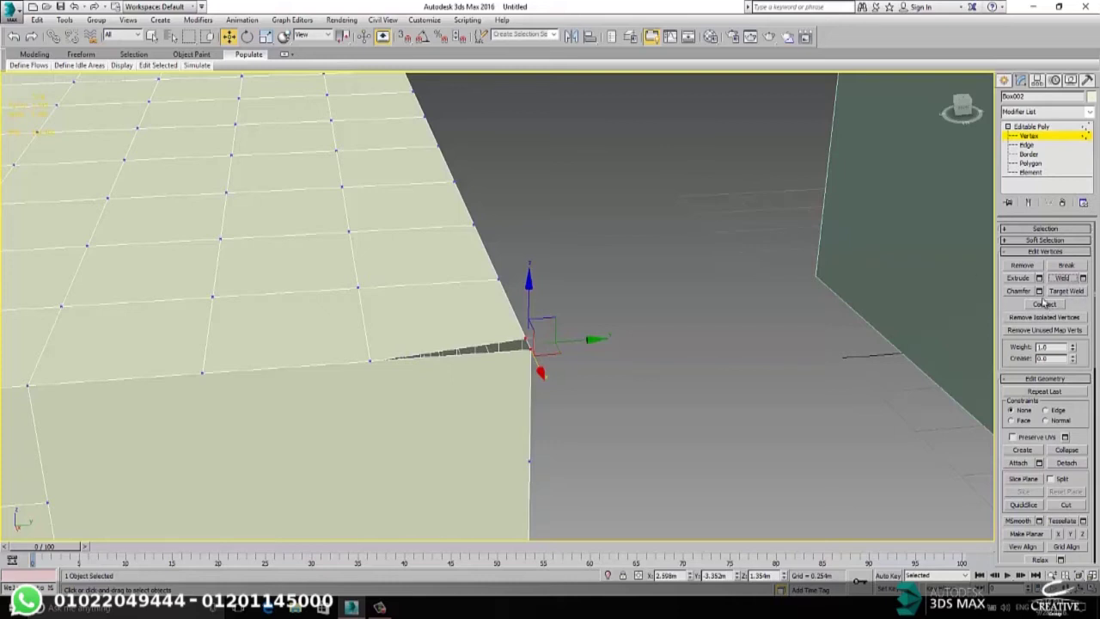
- Raise the weld threshold to about 0.076 m and weld the separated vertices at the opened corner
left_click(1083, 278)
mouse_move(575, 294)
middle_mouse_down()
mouse_move(585, 283)
mouse_move(533, 262)
mouse_move(577, 273)
middle_mouse_up()
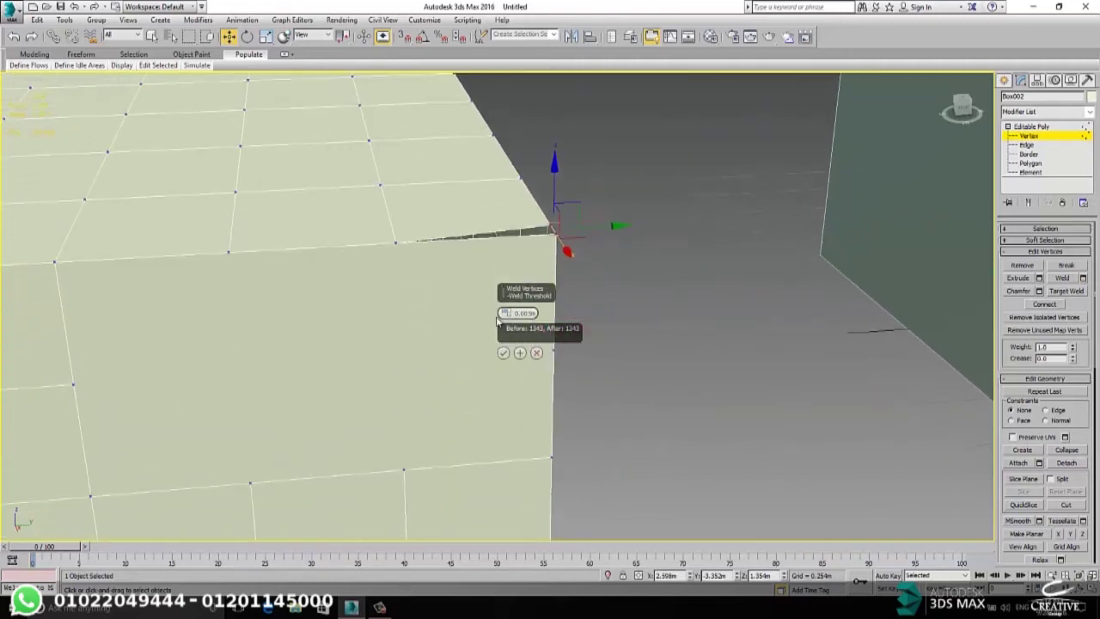
mouse_move(504, 315)
left_mouse_down()
mouse_move(504, 294)
mouse_move(505, 310)
left_mouse_up()
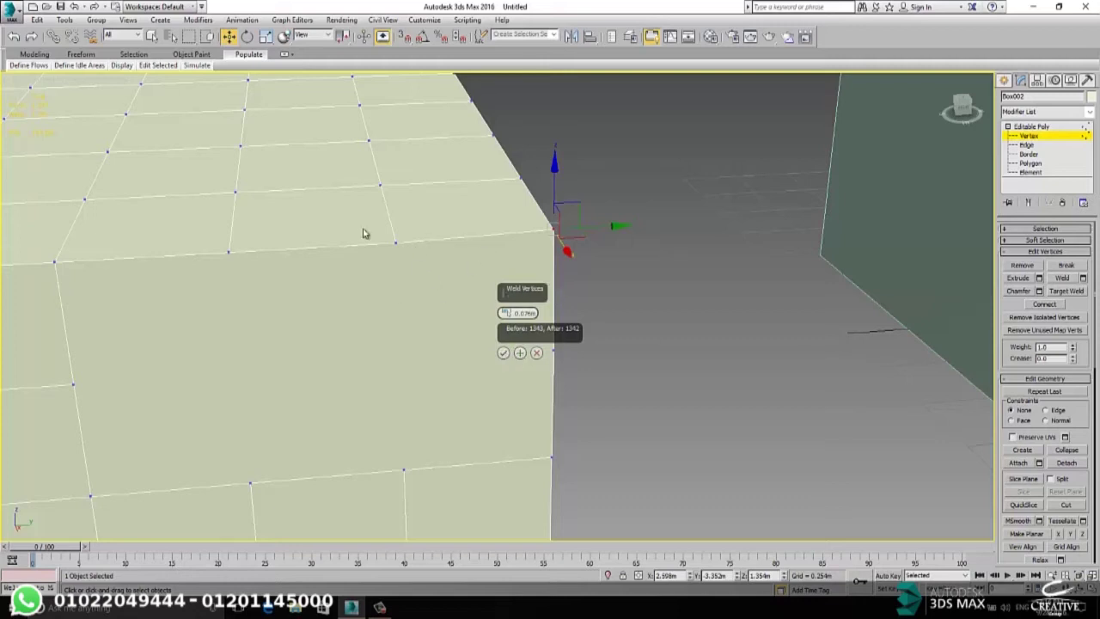
left_click(537, 353)
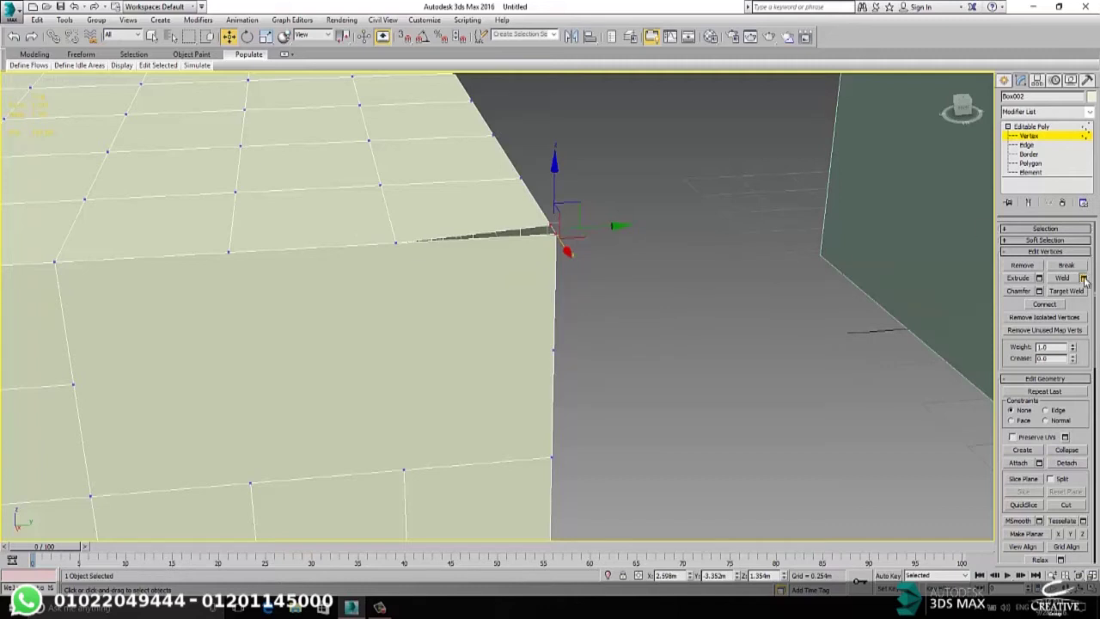
left_click(1084, 281)
left_click(509, 353)
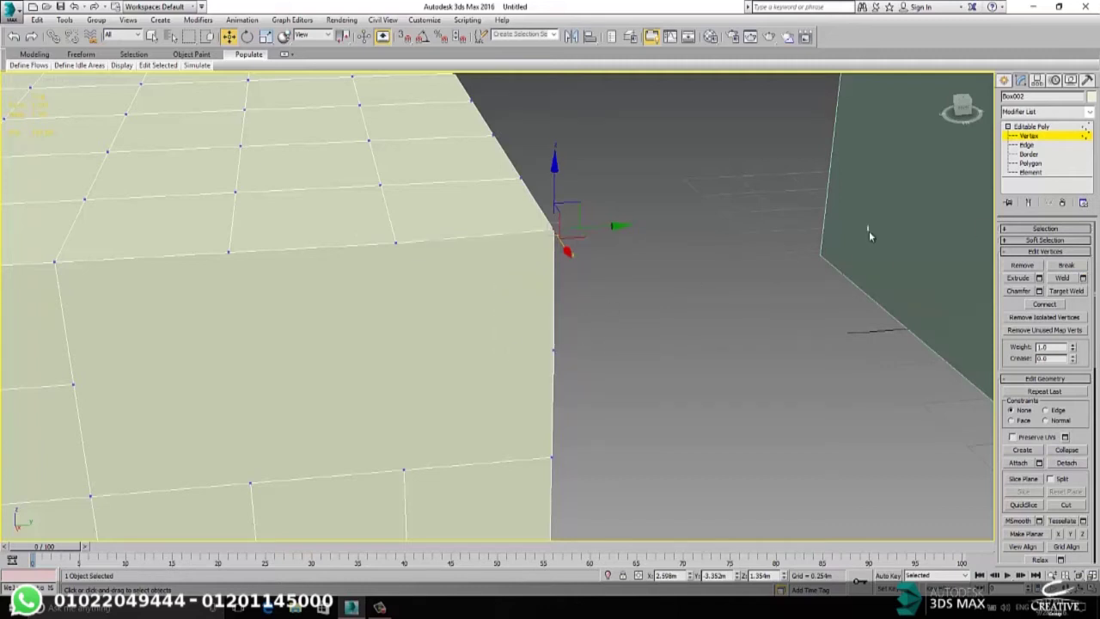
- Examine the welded box from several angles and inspect the upper corner vertex at the far end of the same edge
scroll(576, 242, "down", 8)
scroll(565, 253, "up", 6)
middle_click_drag(621, 257, 692, 303, "alt")
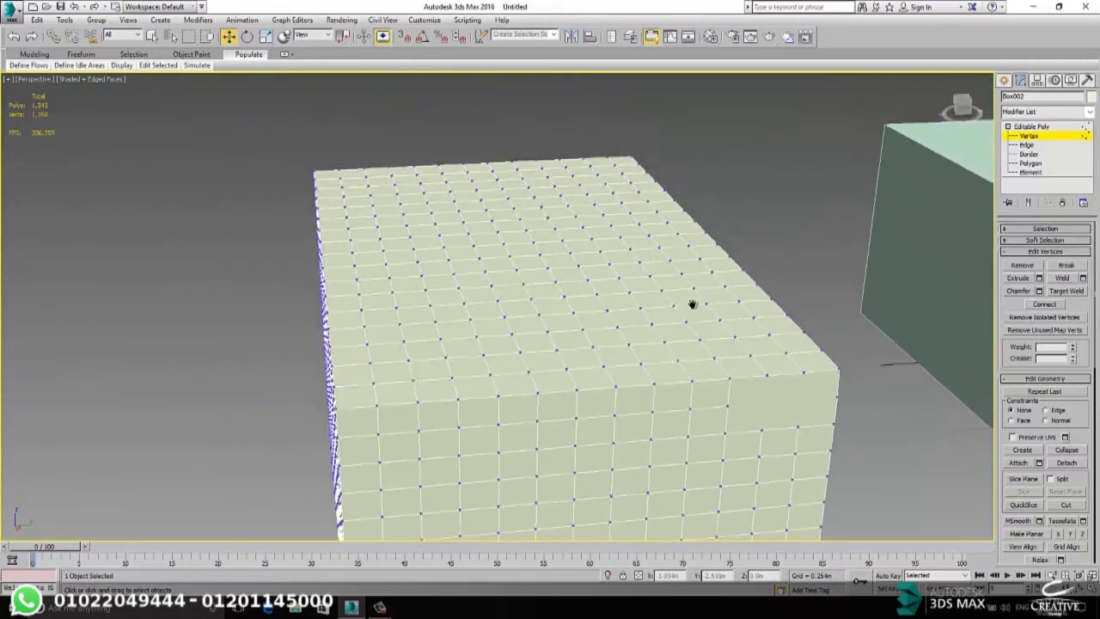
scroll(633, 168, "up", 5)
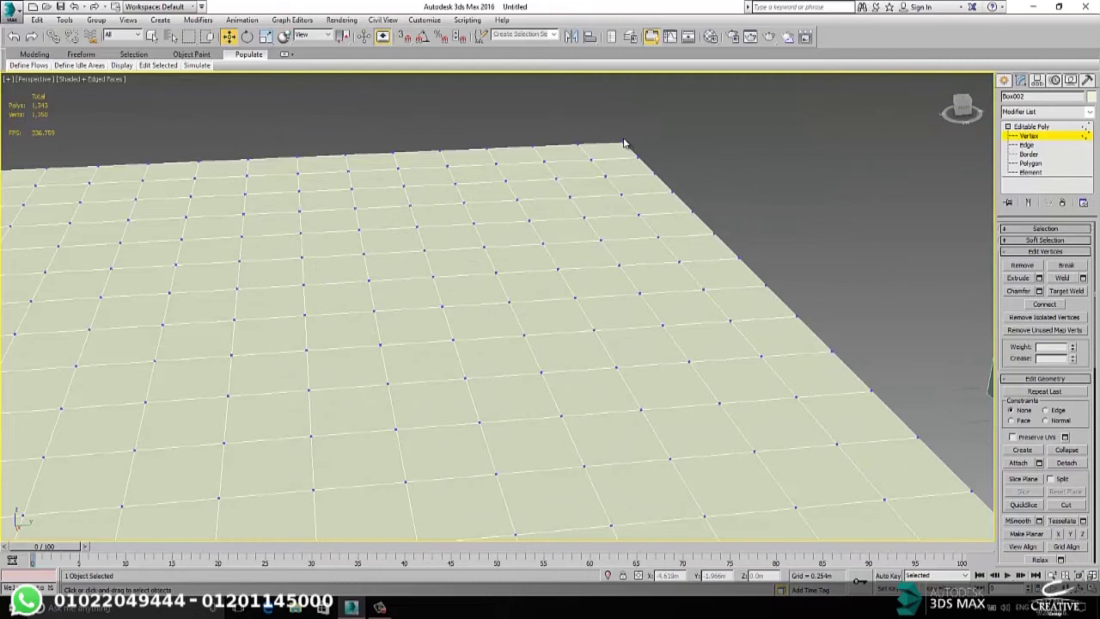
left_click(623, 143)
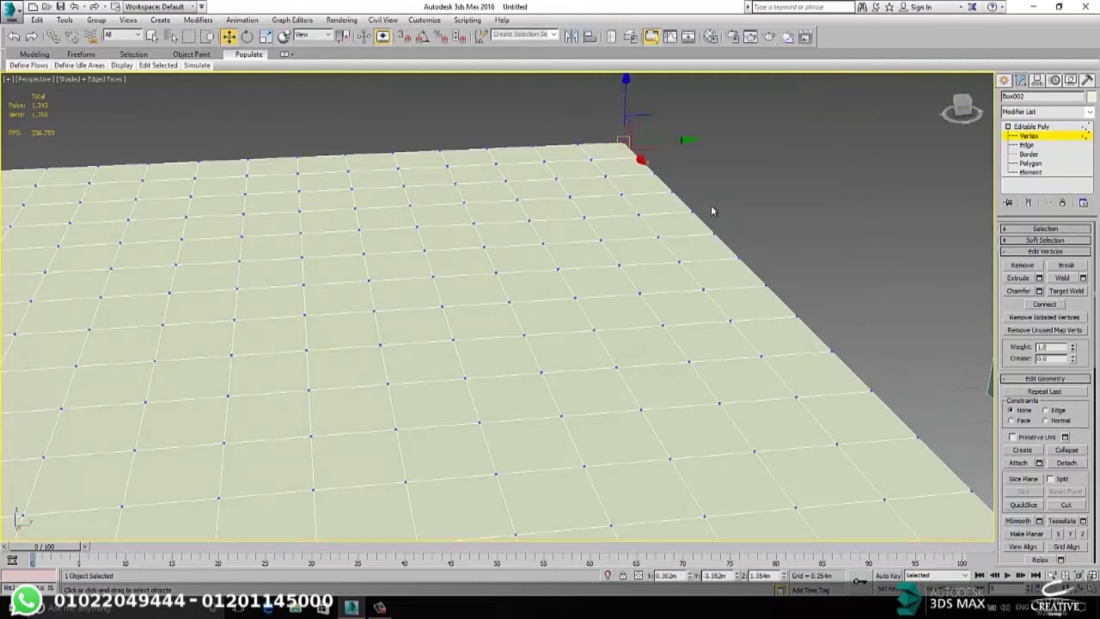
middle_click_drag(709, 210, 620, 179, "alt")
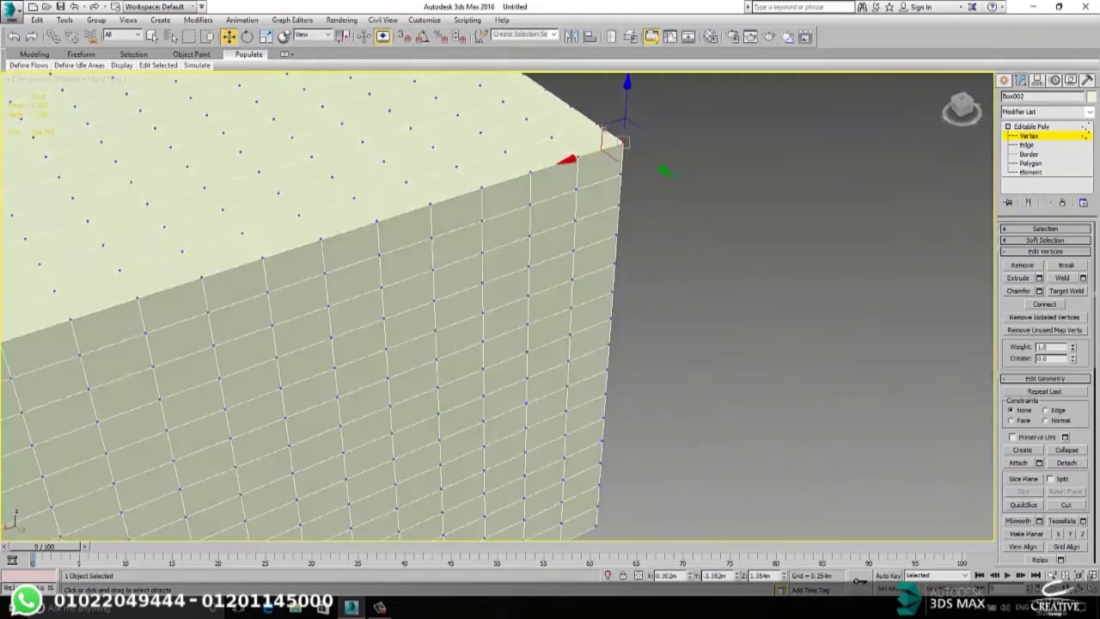
scroll(626, 153, "up", 5)
middle_click_drag(806, 303, 736, 268)
mouse_move(542, 244)
middle_mouse_down()
mouse_move(557, 236)
mouse_move(552, 247)
middle_mouse_up()
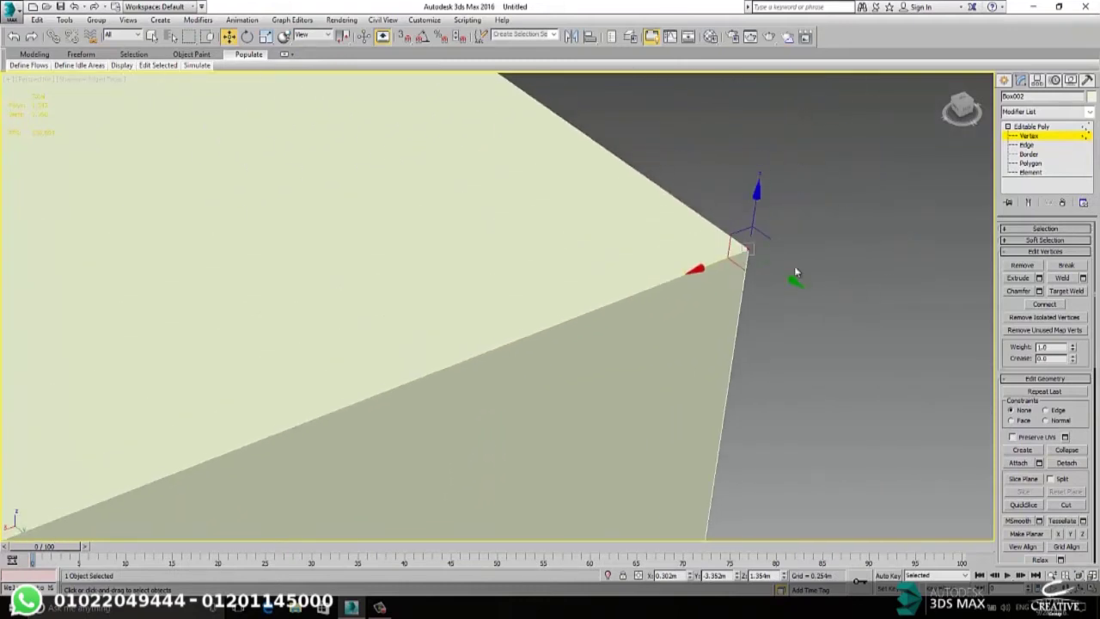
scroll(616, 252, "down", 5)
scroll(641, 267, "up", 4)
- Start extruding a top-face vertex near the far corner and set the extrusion height to 0.115 m
left_click(636, 287)
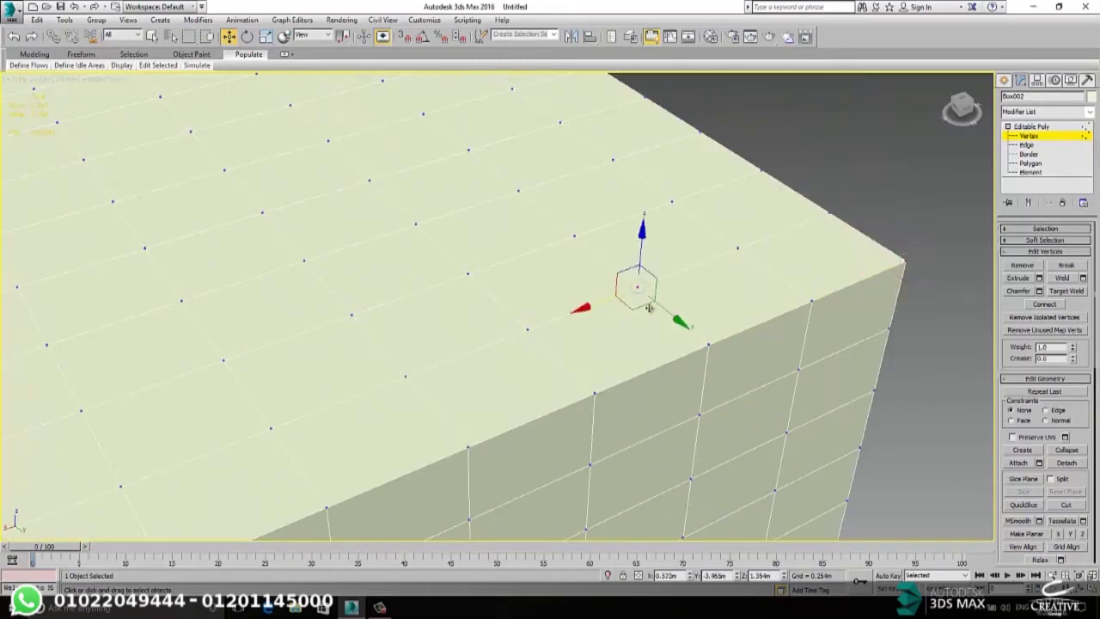
left_click(1016, 277)
left_click(1039, 278)
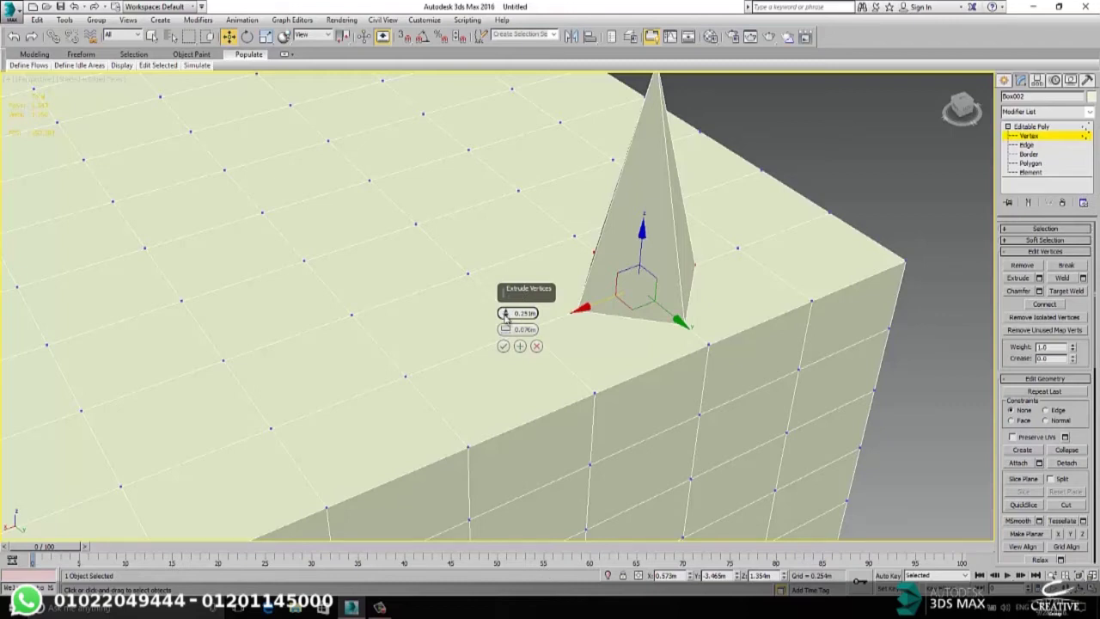
left_click_drag(504, 315, 531, 346)
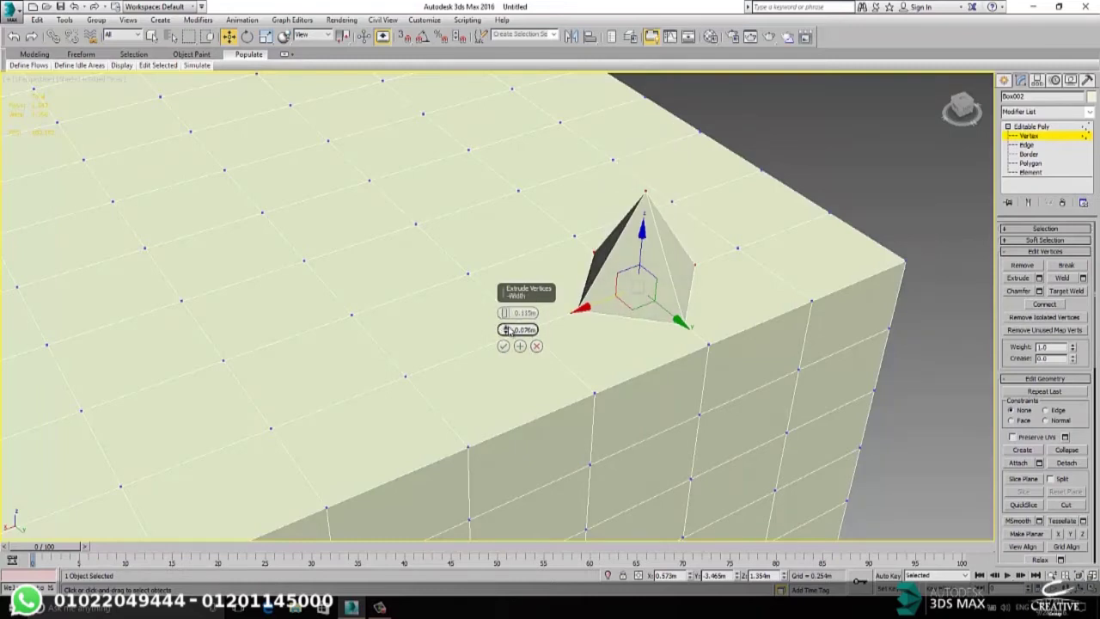
- Inspect the extruded pyramid's base and widen the extrusion to 0.212 m
middle_click_drag(713, 271, 711, 315)
scroll(664, 370, "up", 1)
scroll(664, 369, "down", 1)
scroll(687, 349, "up", 1)
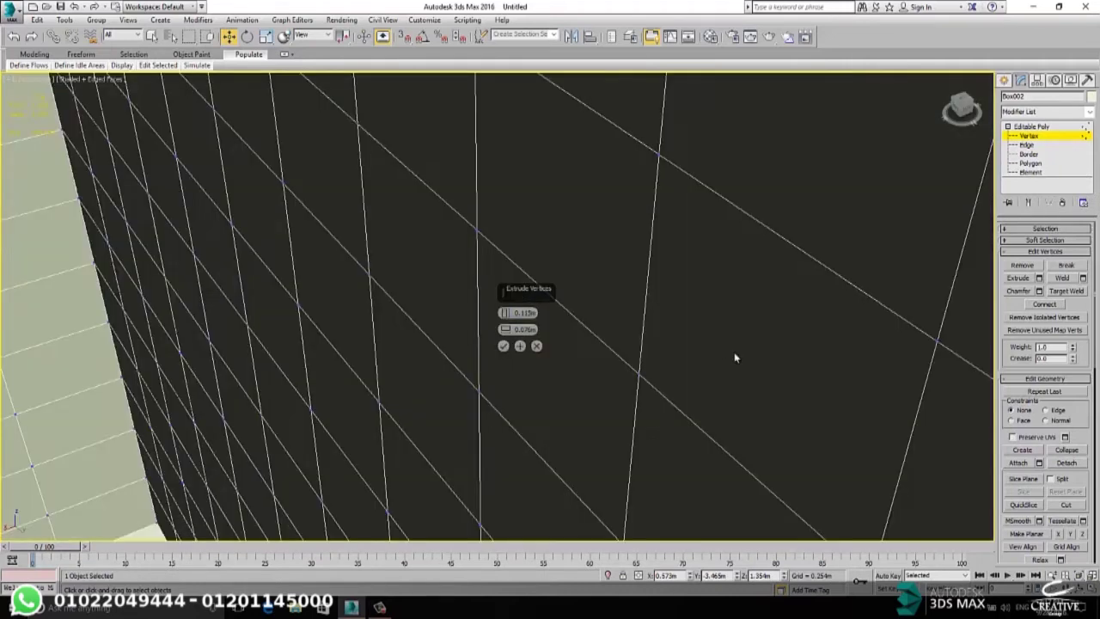
scroll(734, 354, "down", 1)
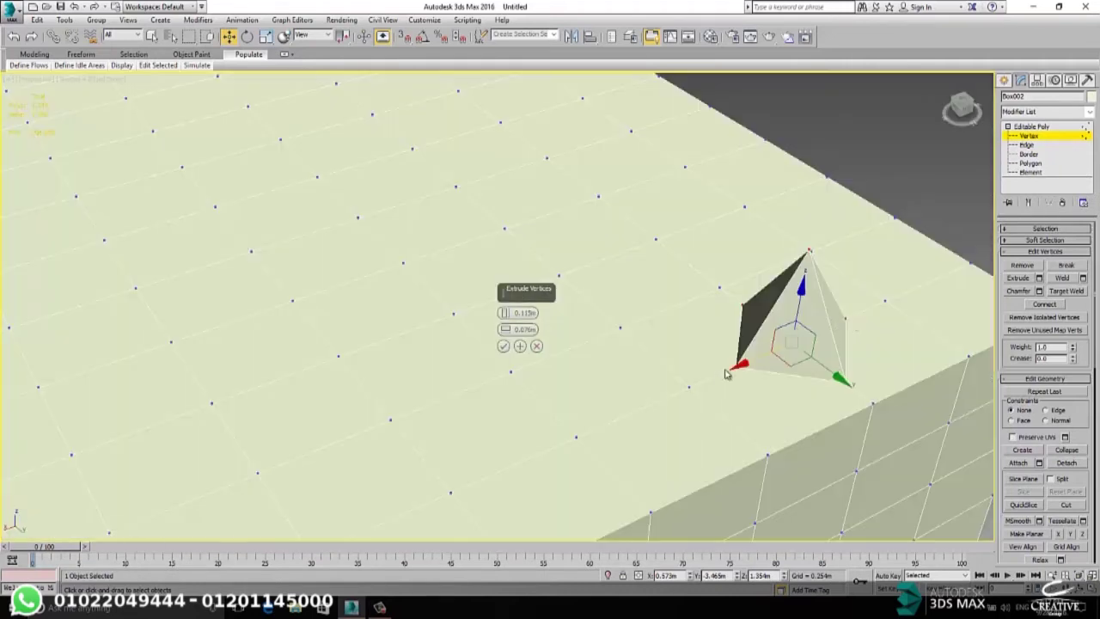
left_click(818, 373)
left_click(792, 345)
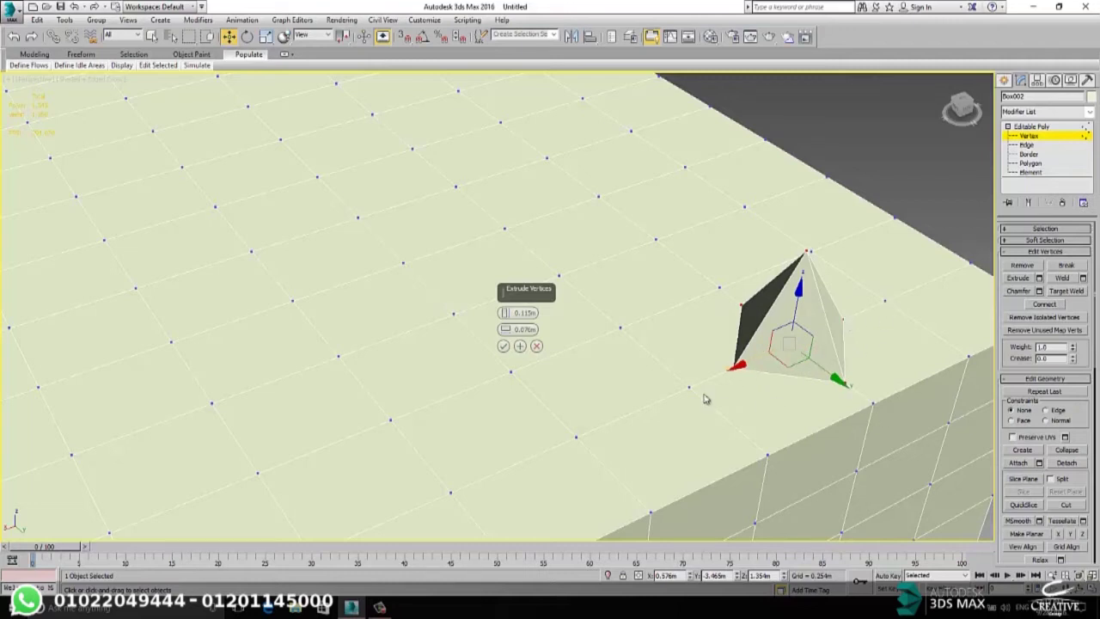
left_click_drag(506, 329, 522, 297)
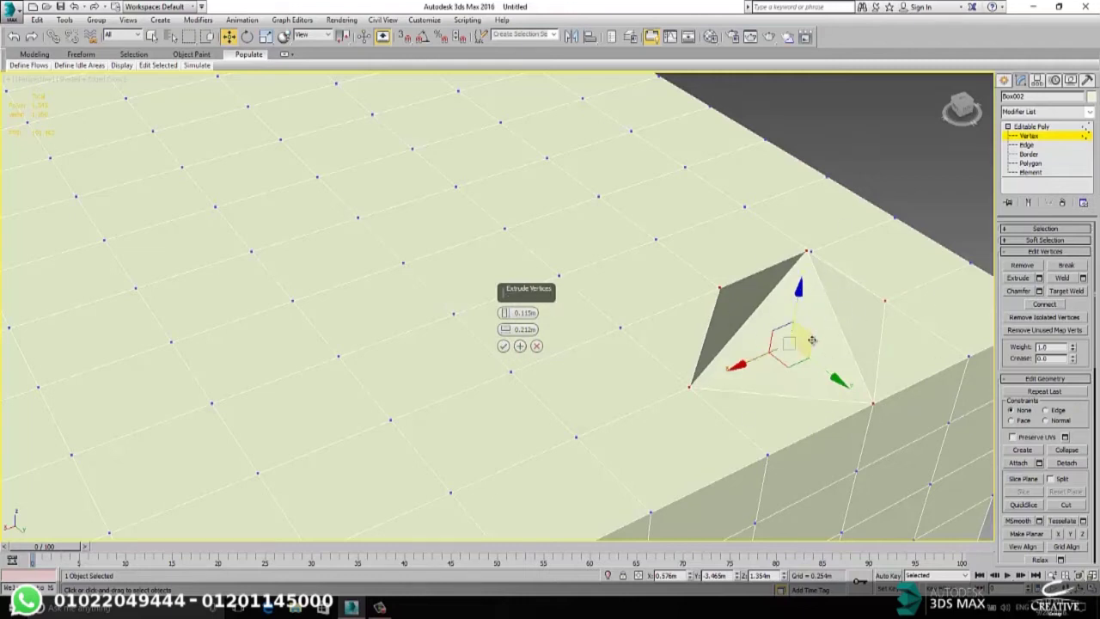
- Switch the extrusion to a nearby vertex closer to the box's end edge, apply it, undo the extra repeated extrusion, and clear the selection
left_click(745, 207)
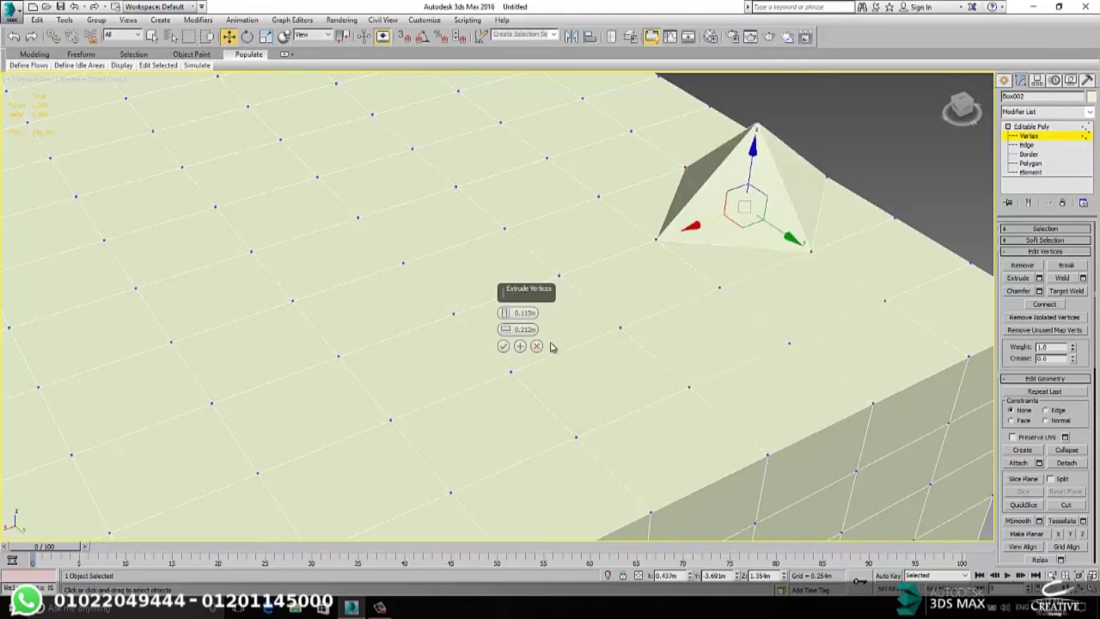
left_click(520, 346)
middle_click_drag(722, 95, 744, 159)
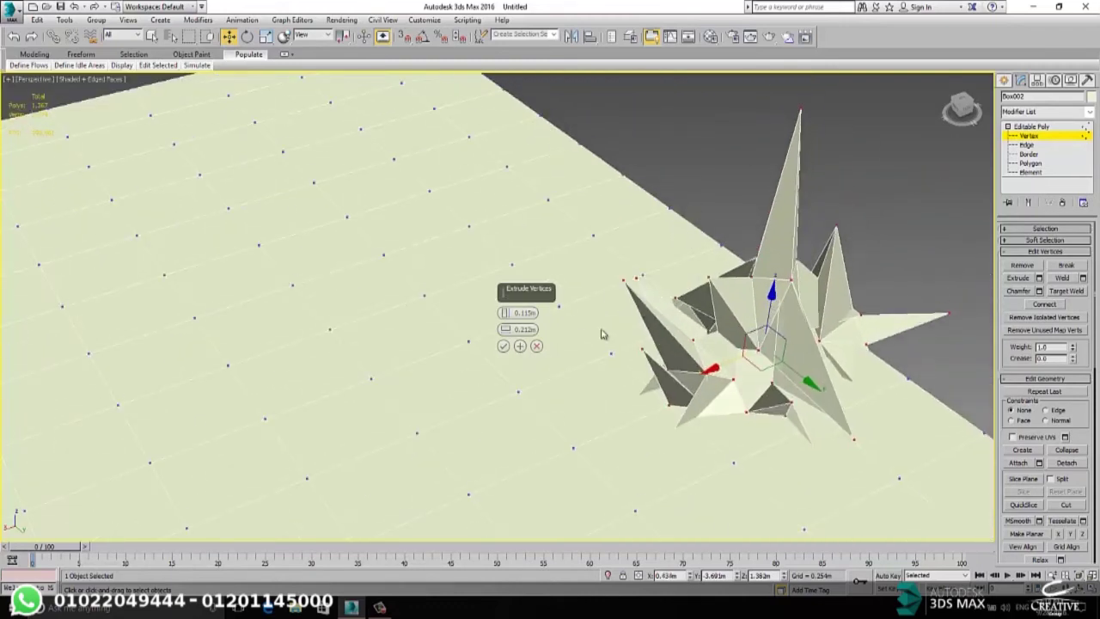
left_click(536, 346)
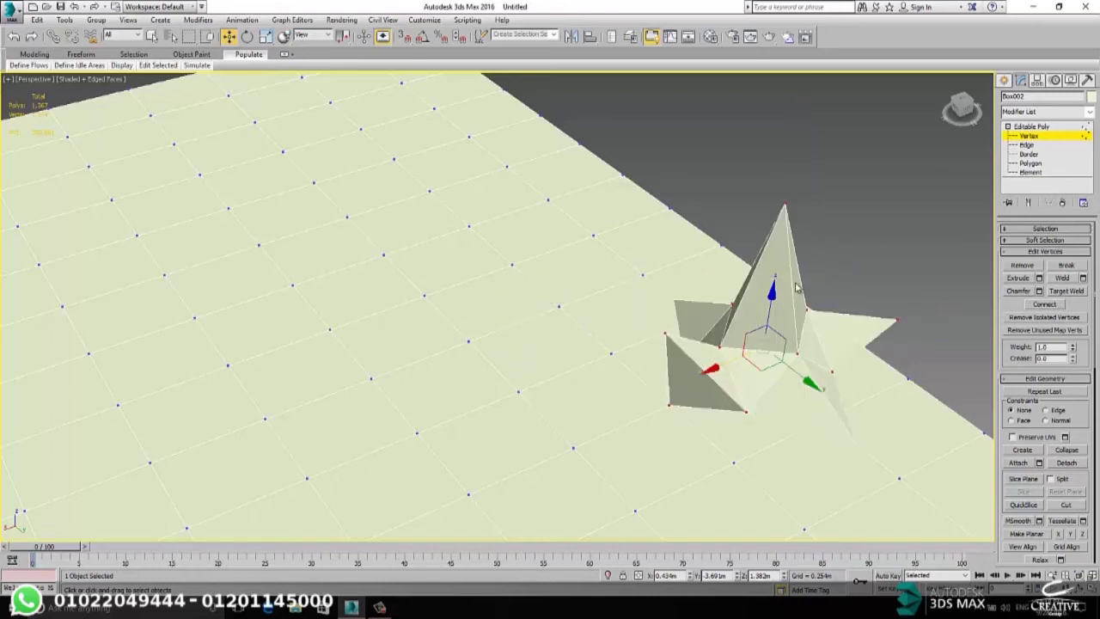
key("ctrl+z")
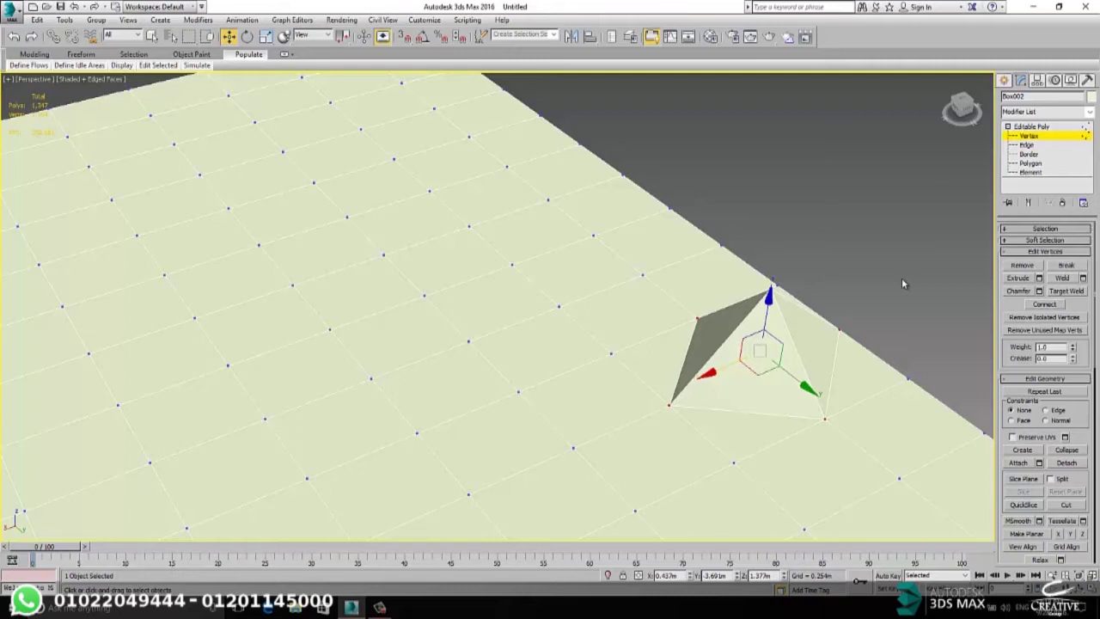
left_click(852, 294)
- Extrude a second top-face vertex beside the pyramid with a height of 0.115 m and a width of 0.212 m
scroll(822, 335, "down", 5)
scroll(807, 344, "up", 5)
middle_click_drag(759, 347, 776, 324)
scroll(774, 321, "down", 6)
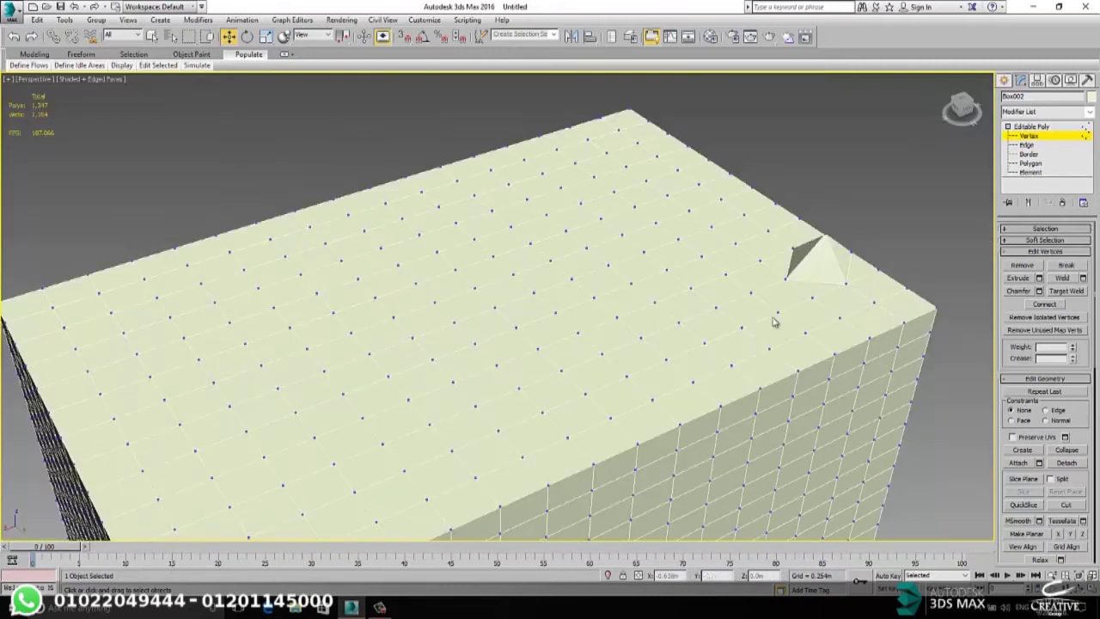
left_click(734, 285)
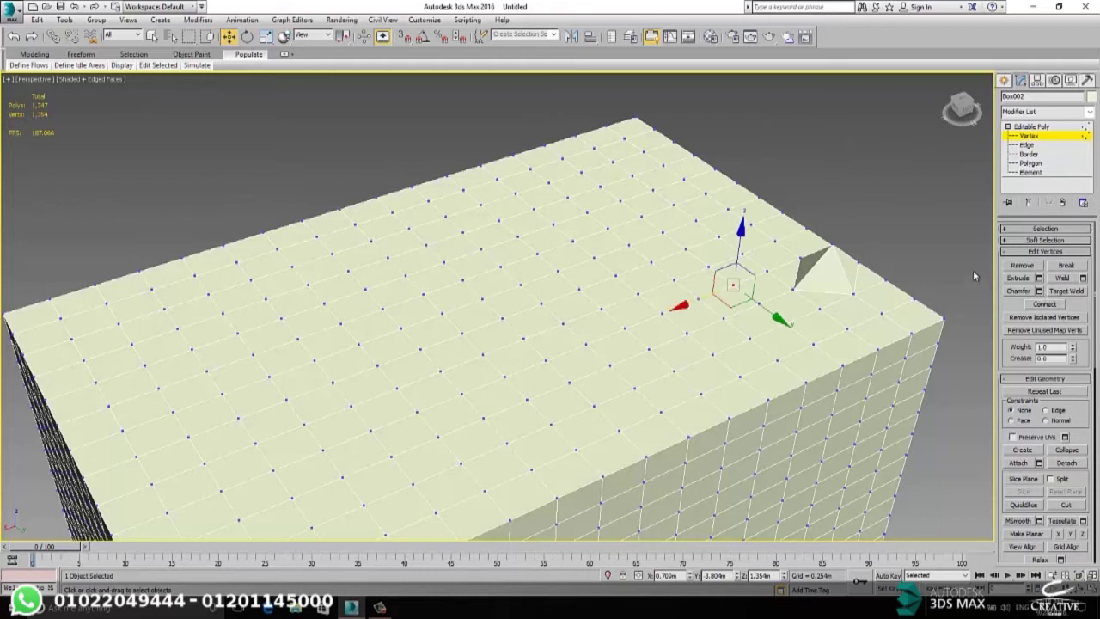
left_click(1038, 277)
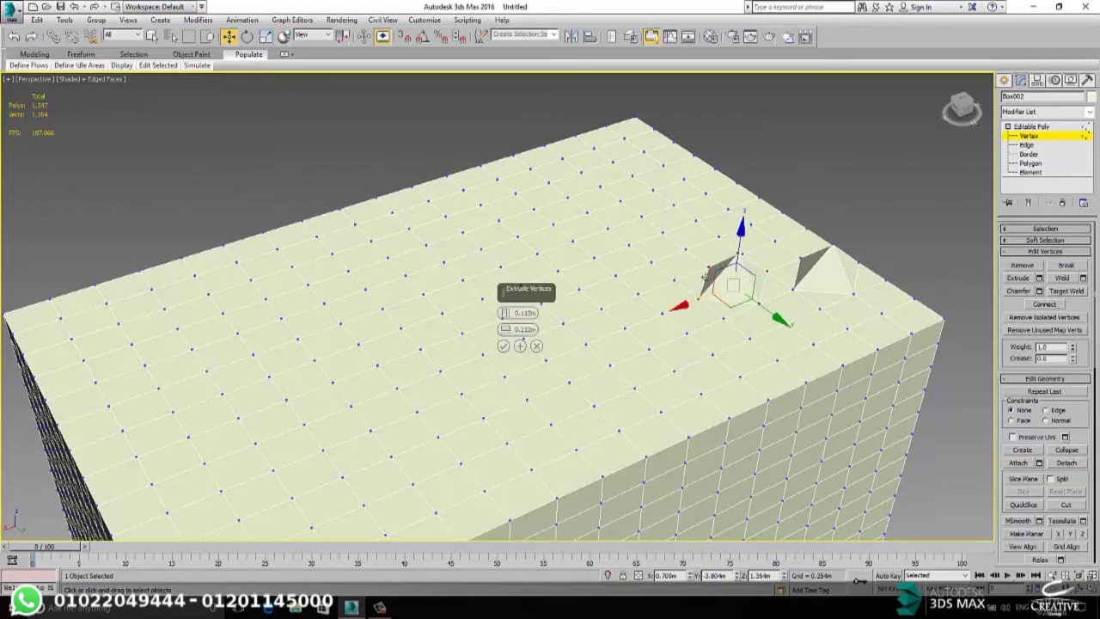
left_click(504, 346)
middle_click_drag(675, 359, 575, 436)
left_click(693, 279)
- Select two separate top-face vertices in line with the pyramids, preview extruding them together, and cancel the extrusion
scroll(649, 399, "up", 5)
mouse_move(649, 400)
middle_mouse_down()
mouse_move(652, 373)
mouse_move(637, 386)
middle_mouse_up()
scroll(652, 373, "down", 5)
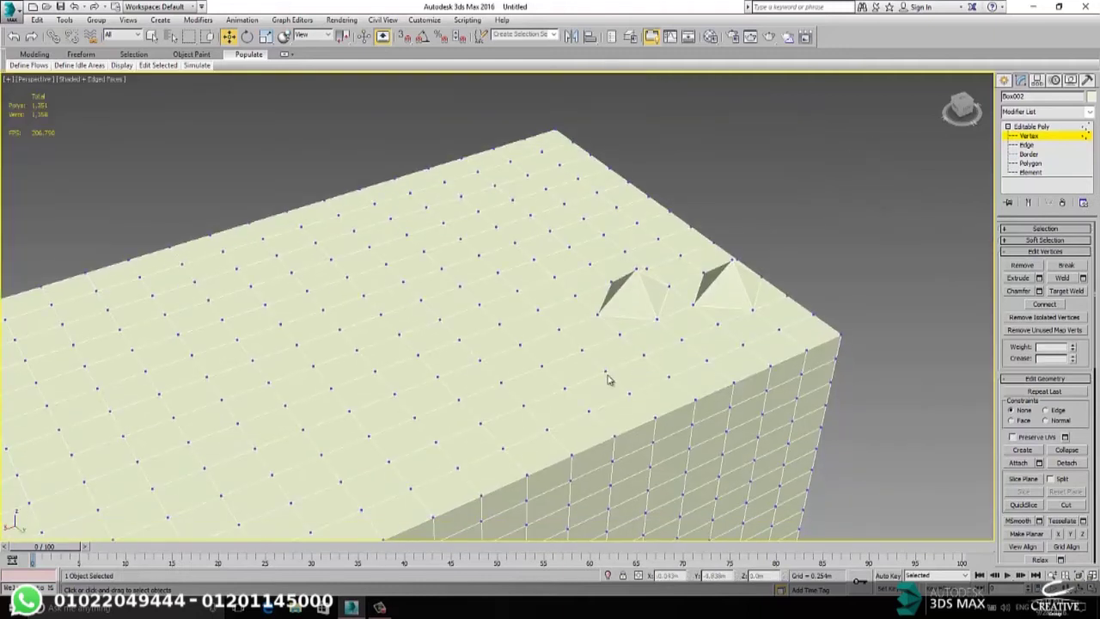
left_click(560, 329)
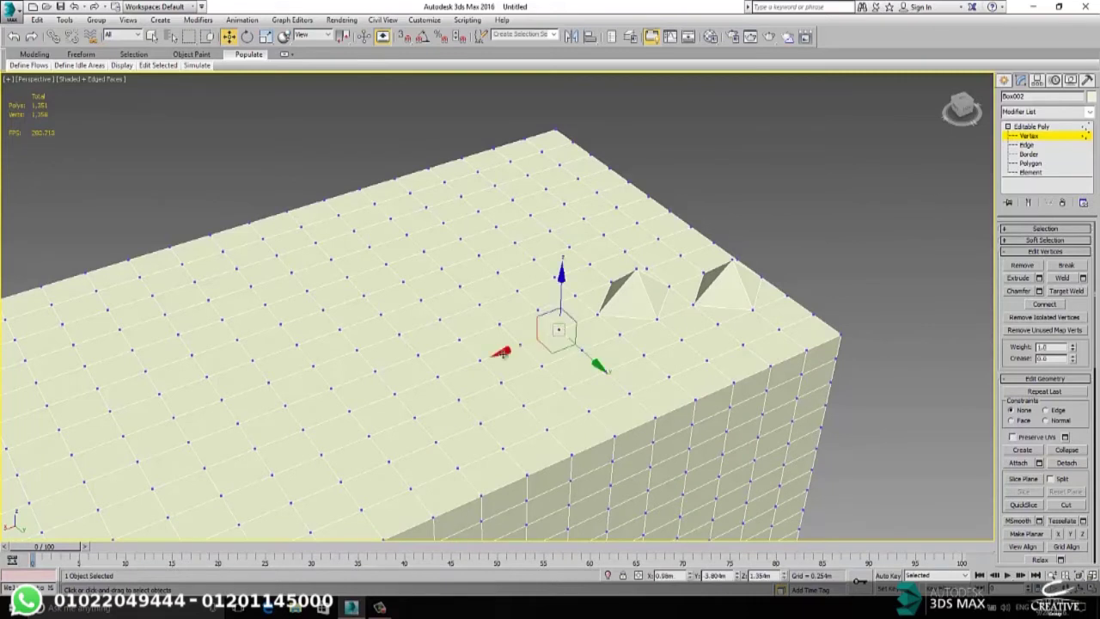
left_click(459, 338, "ctrl")
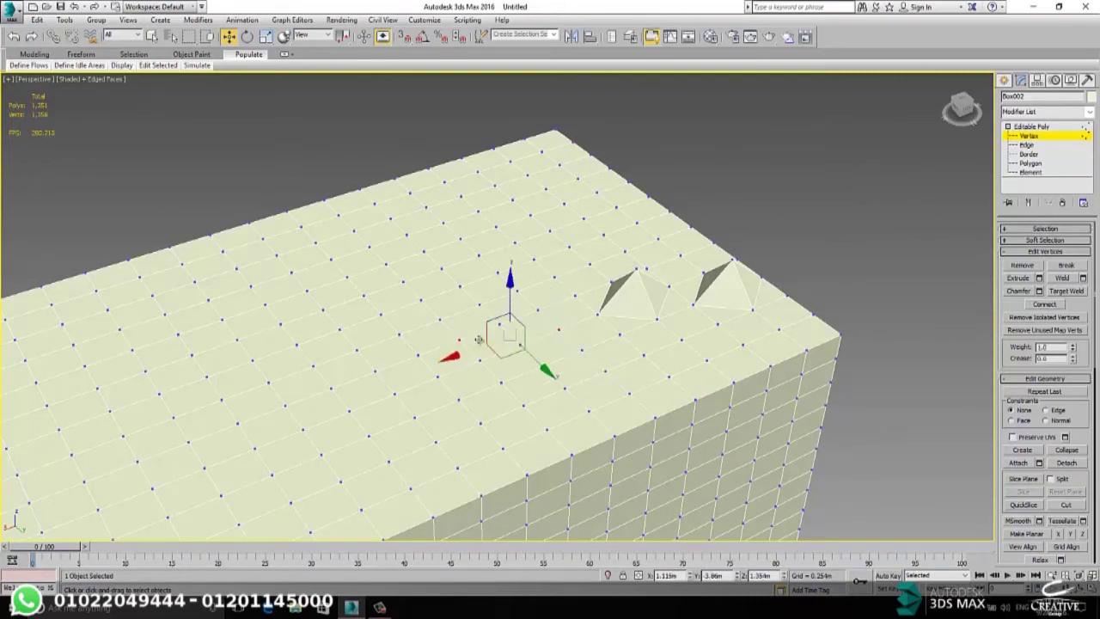
left_click(1039, 278)
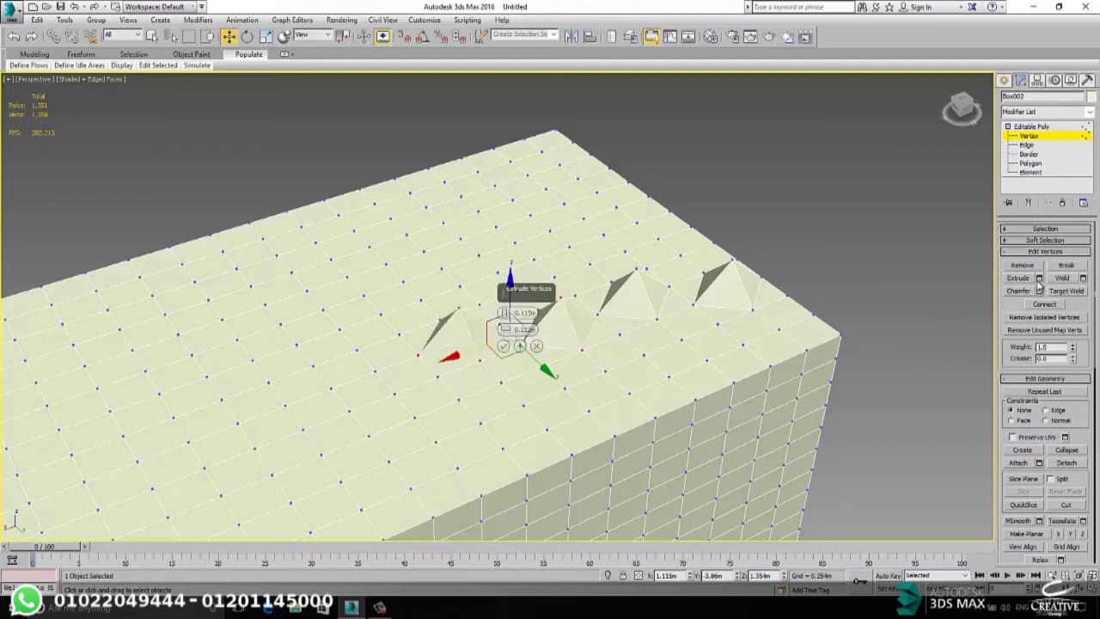
left_click(537, 346)
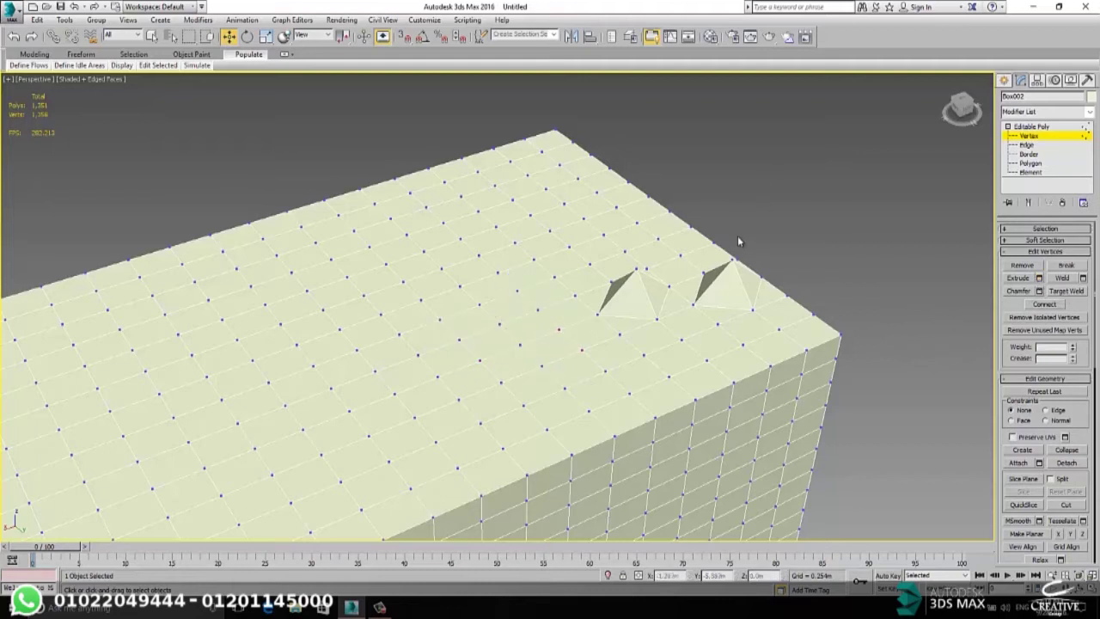
- Open the Chamfer settings for the box's upper corner vertex at X 0.302 m, Y -4.82 m
scroll(737, 241, "up", 10)
scroll(688, 260, "down", 4)
middle_click_drag(688, 277, 563, 359)
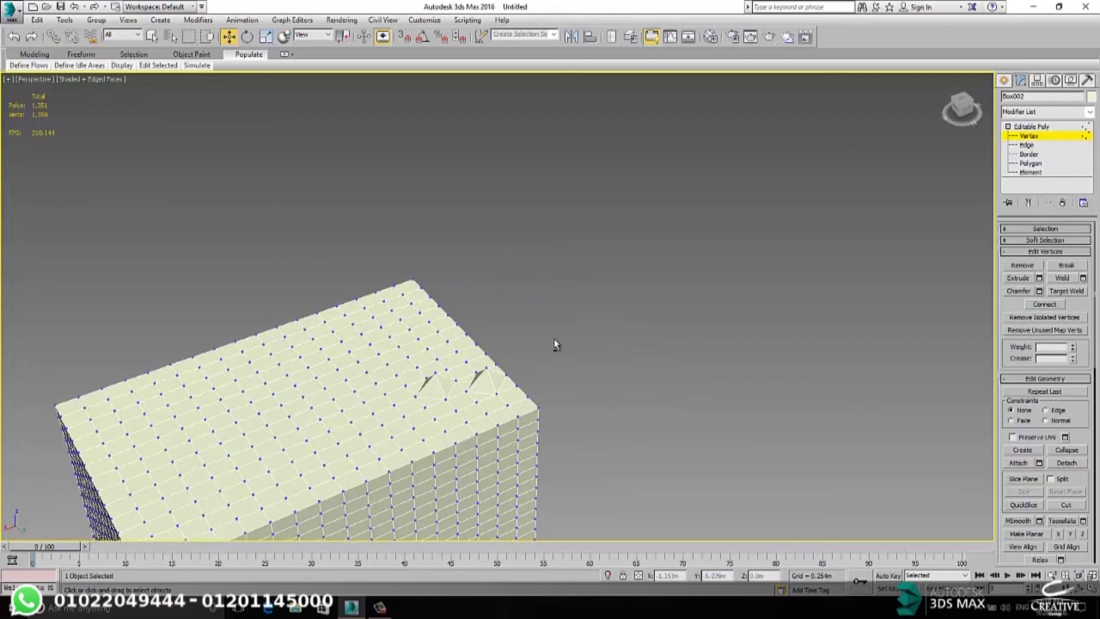
scroll(464, 339, "up", 8)
scroll(512, 404, "down", 8)
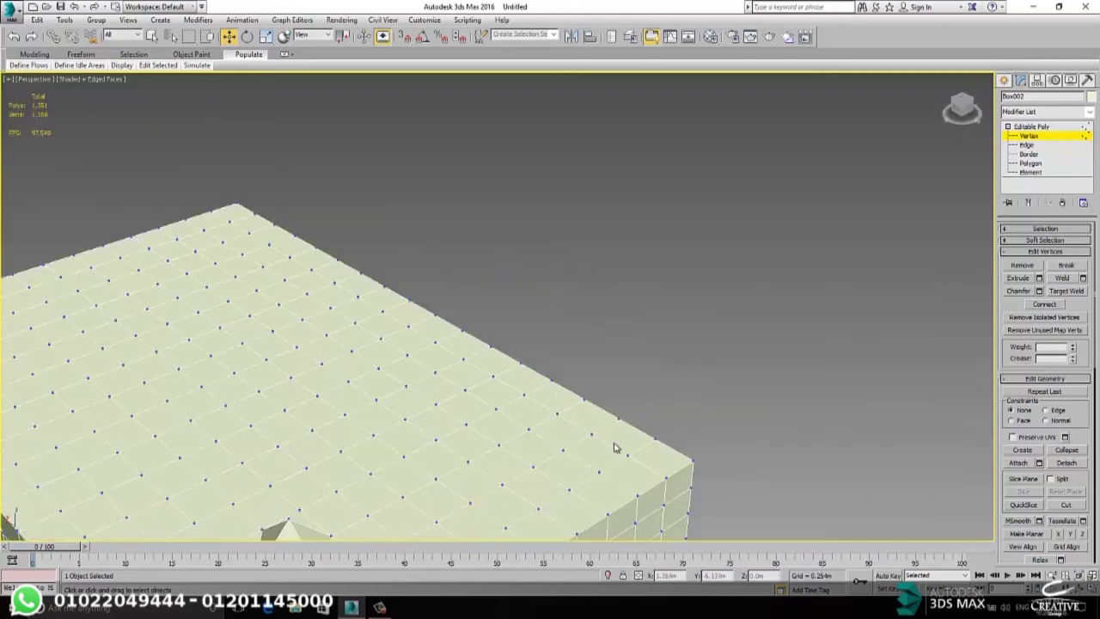
scroll(564, 364, "up", 8)
middle_click_drag(651, 340, 613, 292)
middle_click_drag(786, 370, 748, 319)
left_click(649, 262)
left_click(734, 223)
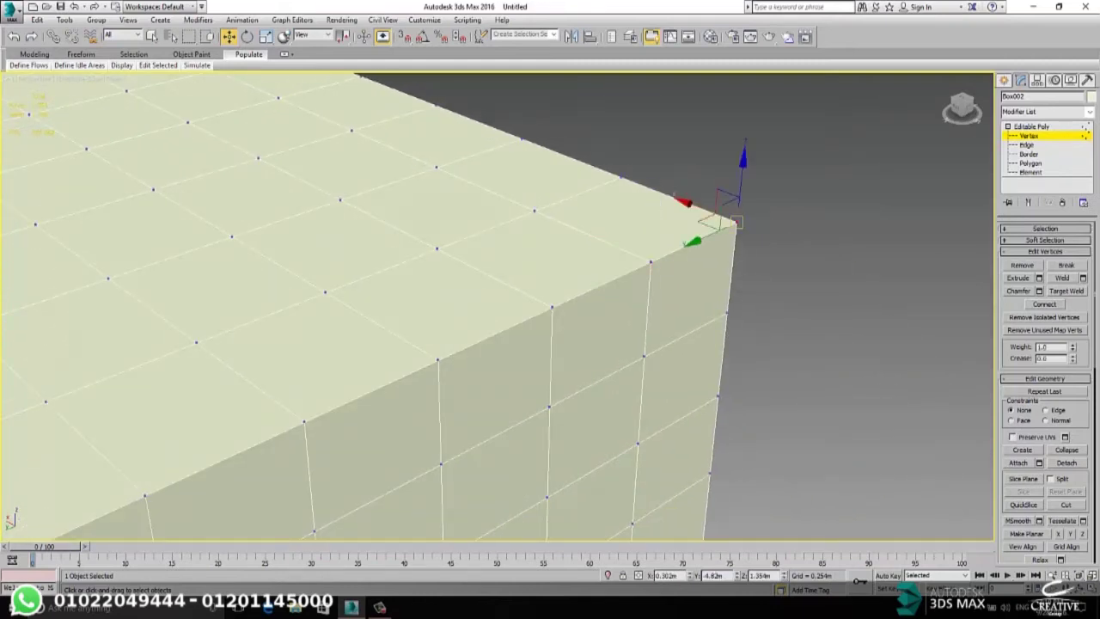
left_click(1038, 290)
- Set the chamfer amount of the box's upper corner vertex to 0.278 m and examine the cut from several sides
mouse_move(650, 274)
middle_mouse_down()
mouse_move(667, 295)
mouse_move(639, 297)
mouse_move(671, 268)
mouse_move(655, 295)
mouse_move(649, 288)
middle_mouse_up()
scroll(755, 470, "up", 1)
scroll(751, 459, "down", 1)
middle_click_drag(728, 449, 636, 415, "alt")
scroll(718, 429, "up", 3)
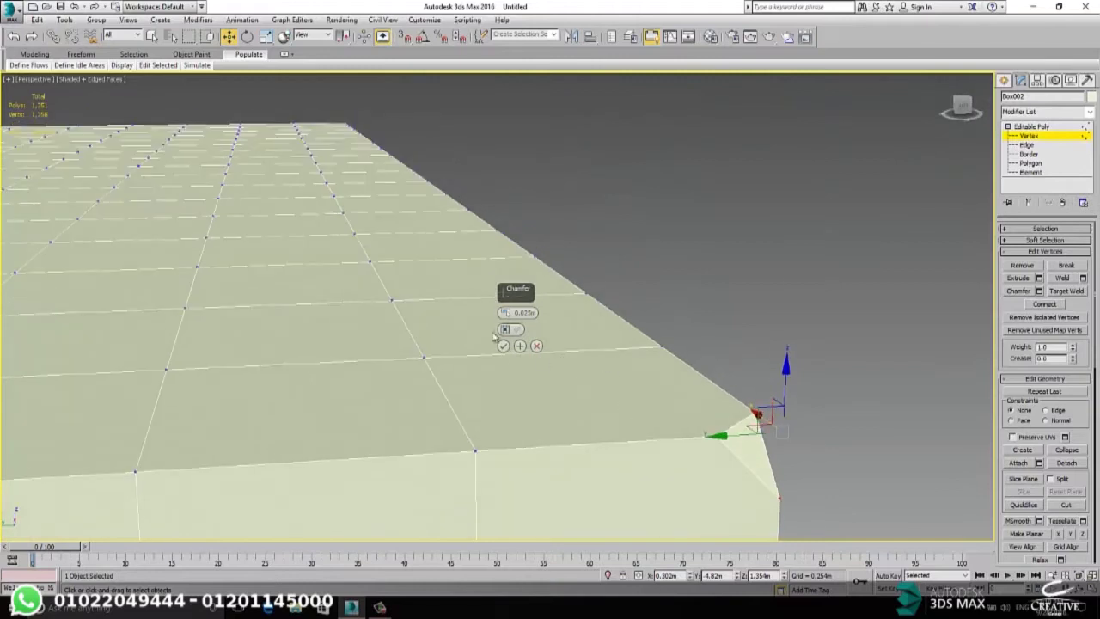
left_click_drag(505, 313, 505, 307)
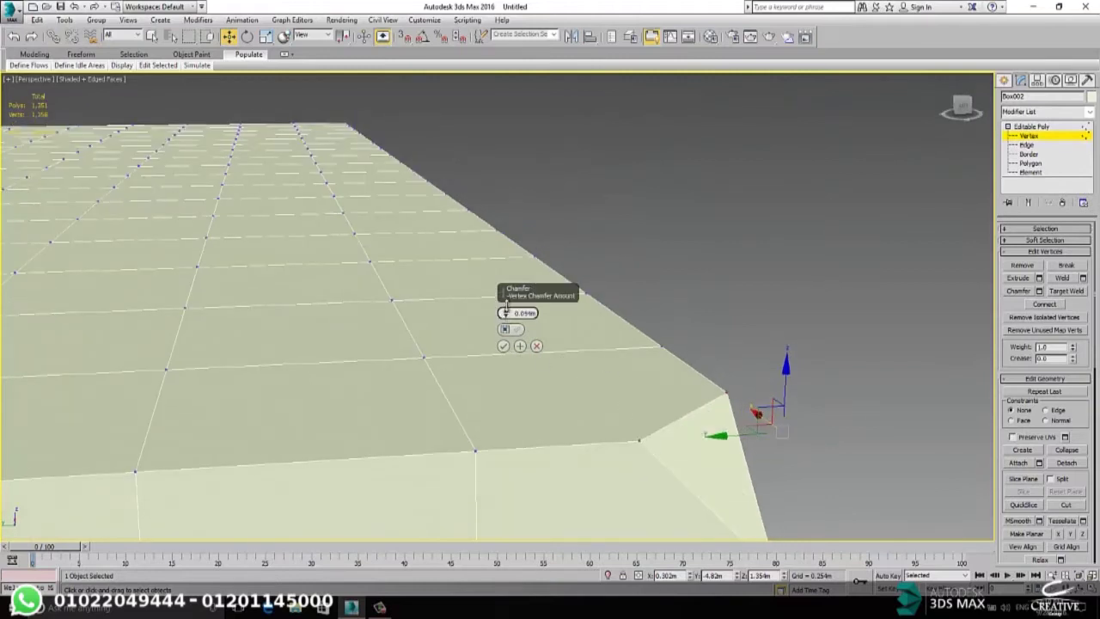
mouse_move(667, 394)
middle_mouse_down("alt")
mouse_move(675, 363)
mouse_move(669, 380)
middle_mouse_up("alt")
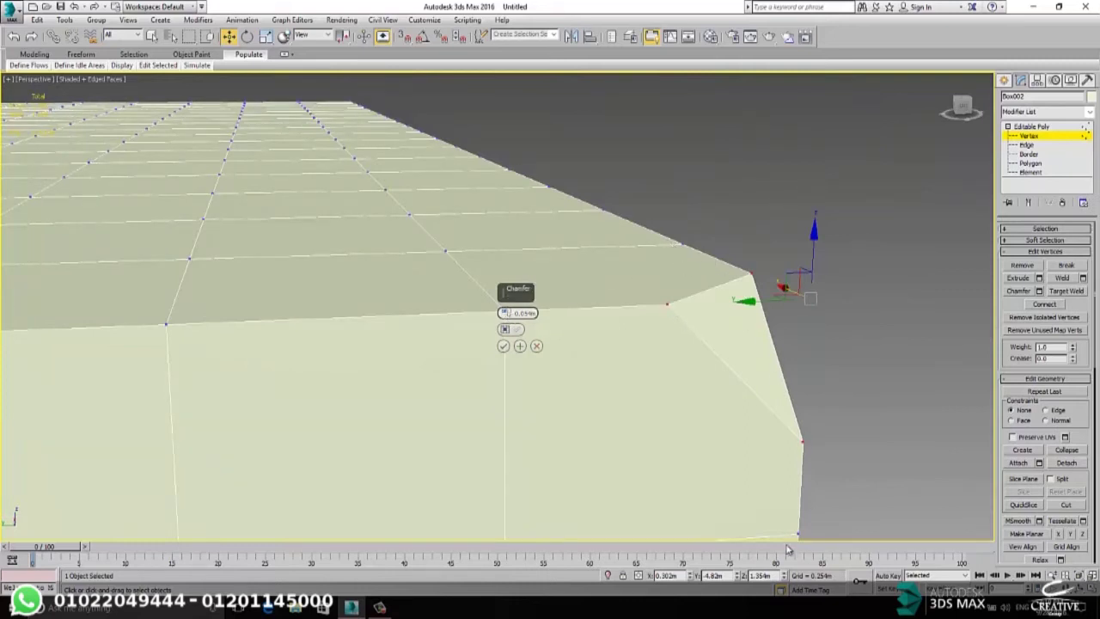
left_click_drag(504, 313, 499, 260)
middle_click_drag(661, 375, 660, 246)
middle_click_drag(763, 376, 637, 277)
left_click_drag(668, 280, 637, 305)
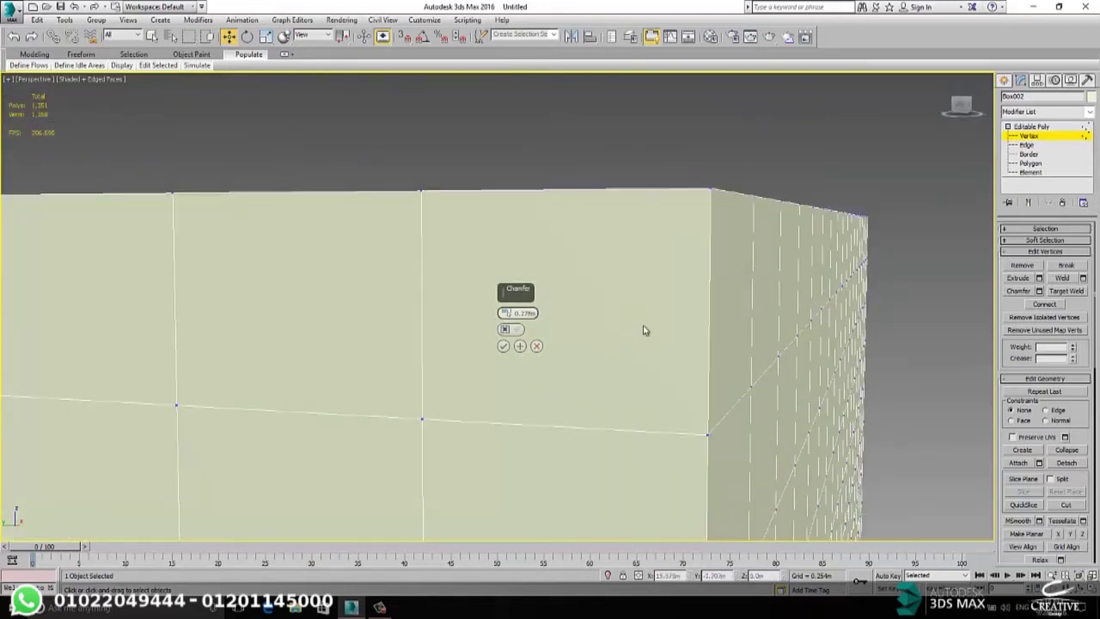
left_click(711, 188)
middle_click_drag(650, 256, 687, 287, "alt")
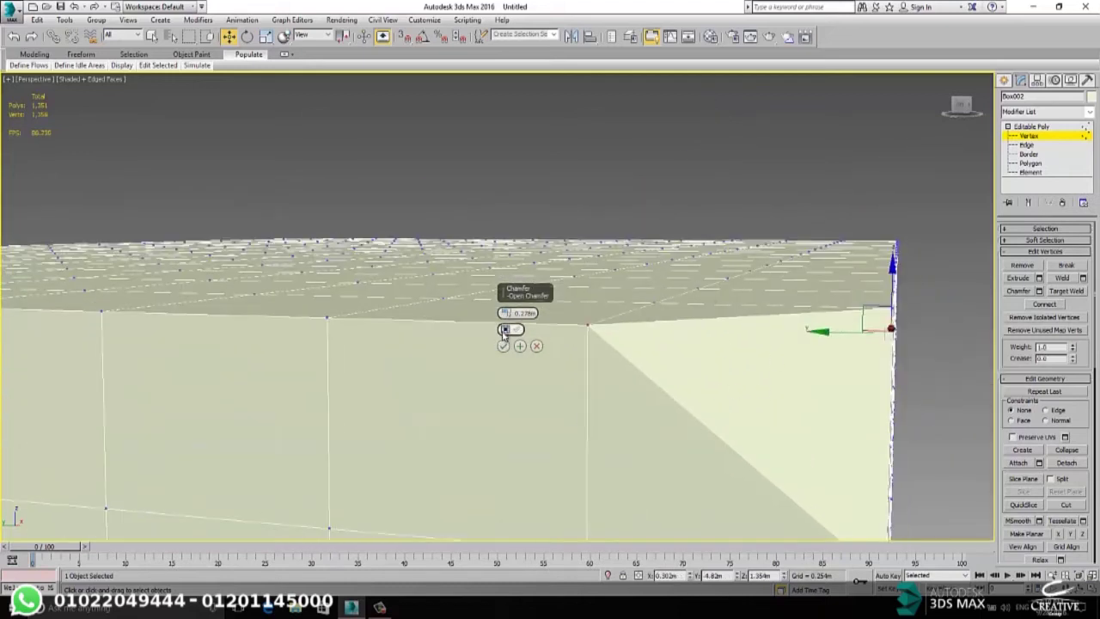
- Compare the corner chamfer with Open Chamfer on and off, leave it off, apply the chamfer and clear the selection
left_click(504, 330)
left_click(504, 330)
left_click(504, 330)
left_click(504, 330)
left_click(504, 329)
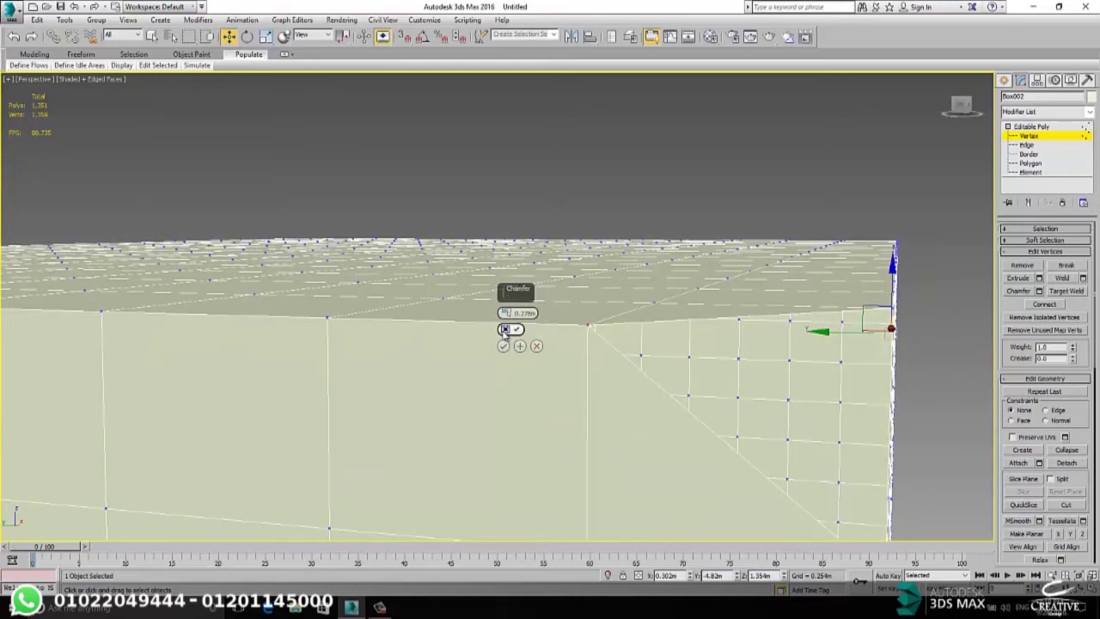
left_click(505, 330)
left_click(504, 330)
left_click(504, 330)
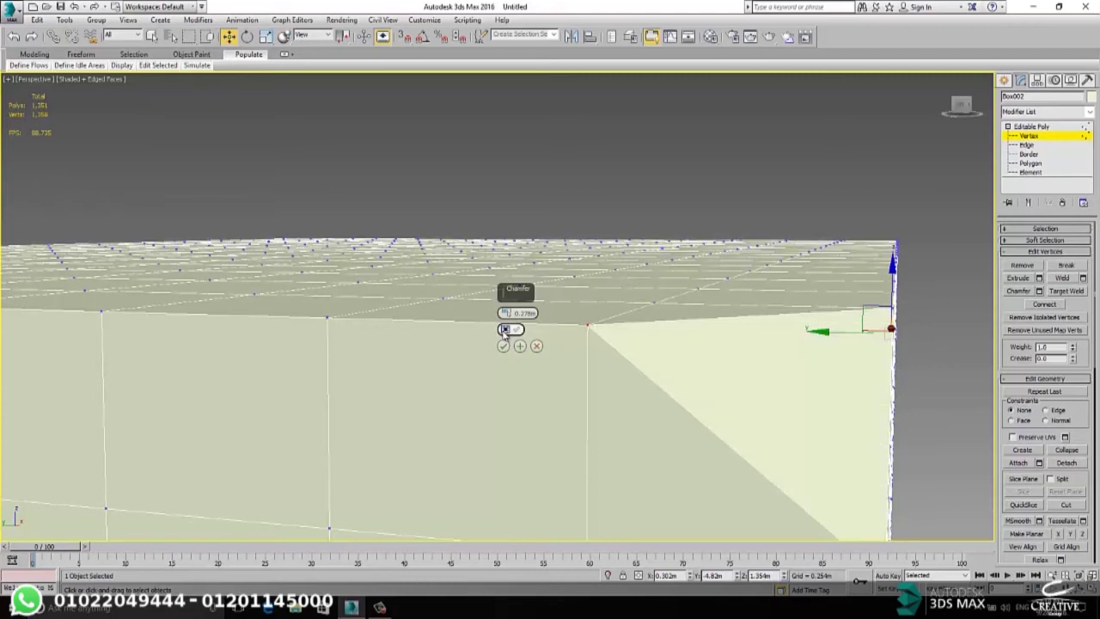
left_click(504, 345)
left_click(763, 198)
- Collapse the Edit Geometry, Vertex Properties and Subdivision Surface rollouts of the box's vertex settings
scroll(758, 254, "down", 5)
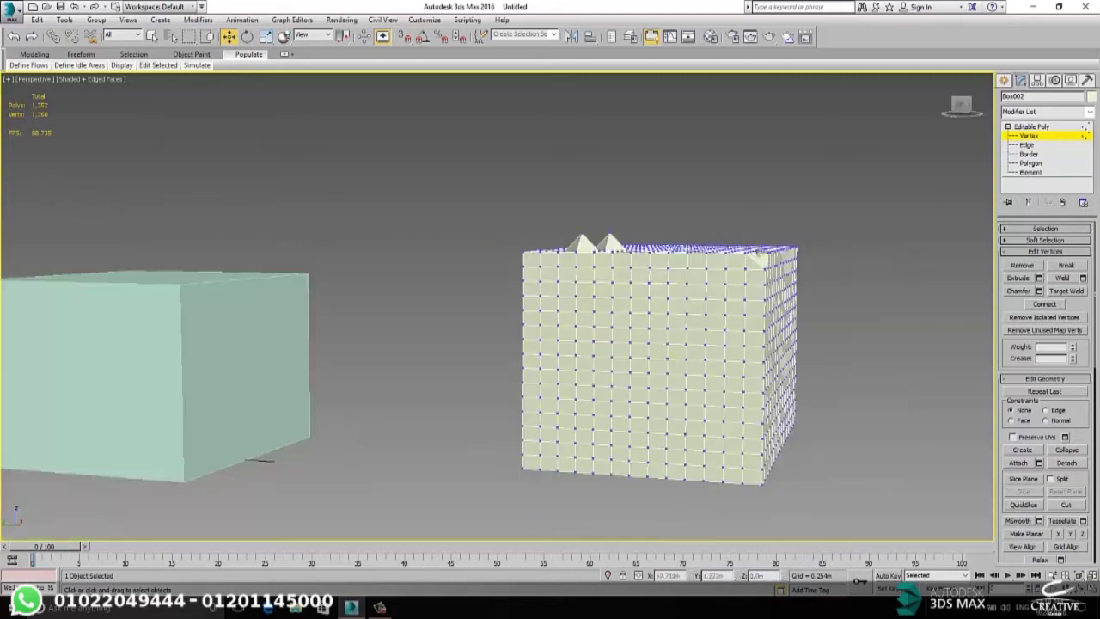
scroll(725, 263, "up", 3)
middle_click_drag(724, 262, 649, 261, "alt")
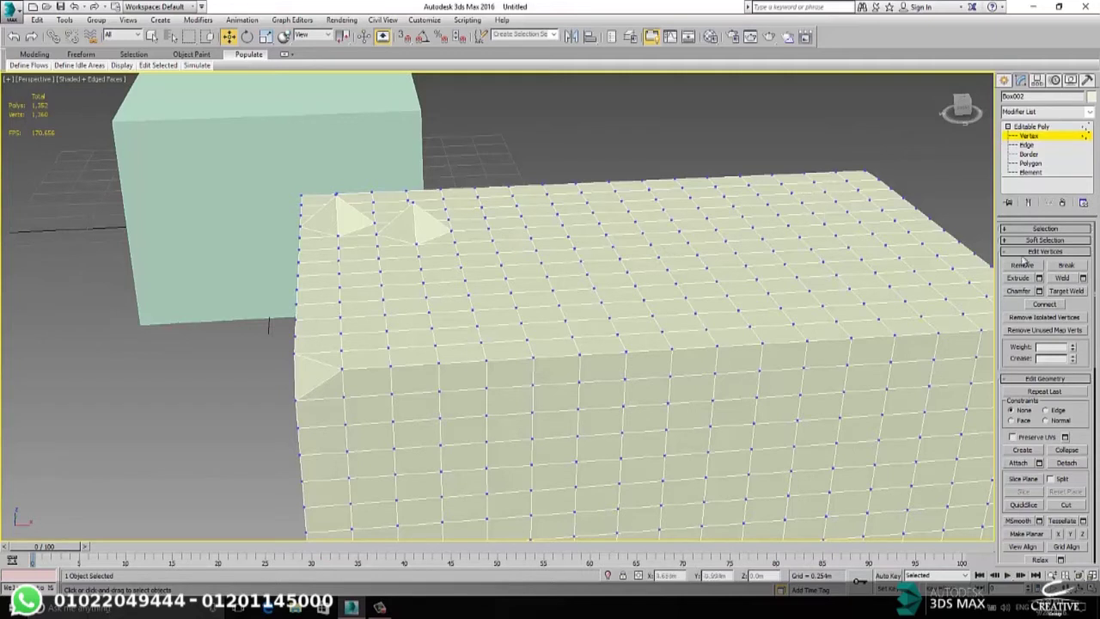
scroll(1048, 344, "down", 1)
scroll(1042, 287, "down", 3)
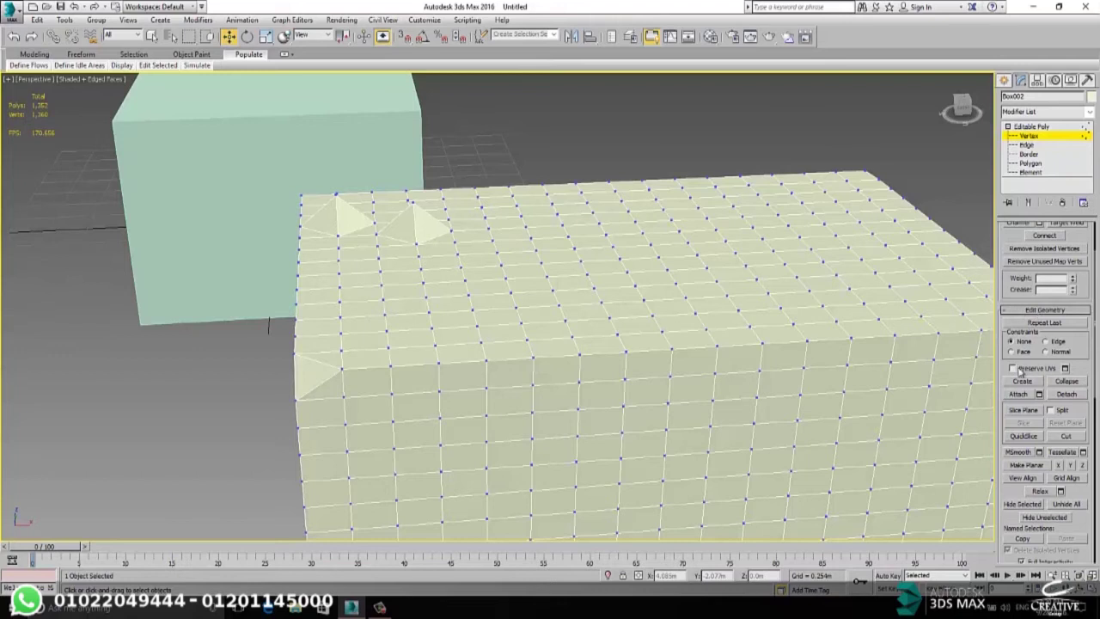
scroll(1018, 301, "up", 2)
scroll(1021, 299, "up", 1)
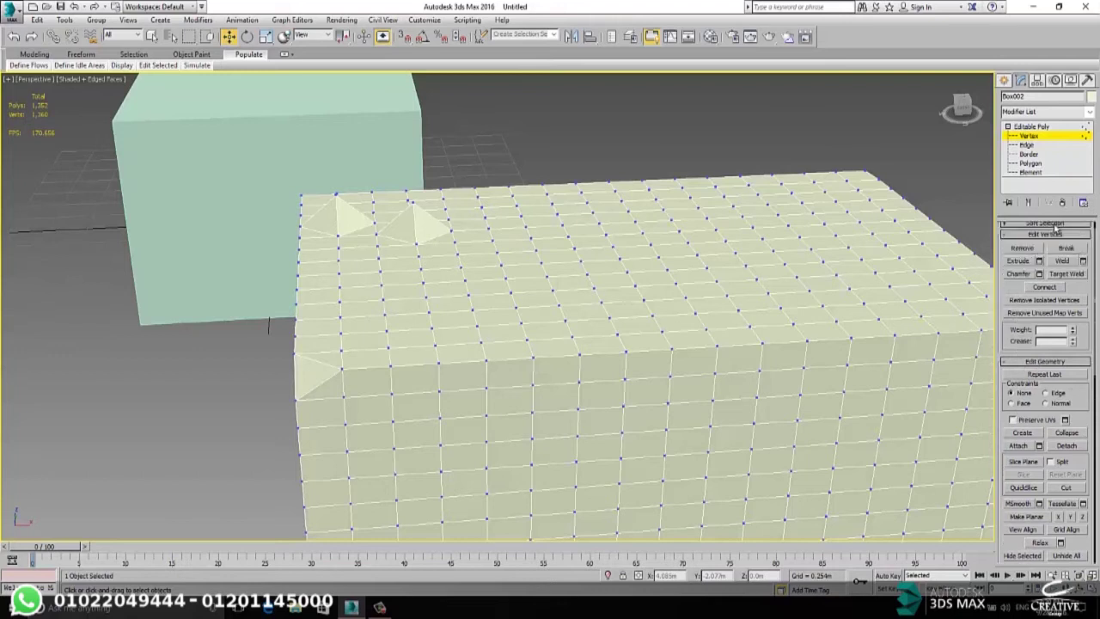
left_click(1038, 362)
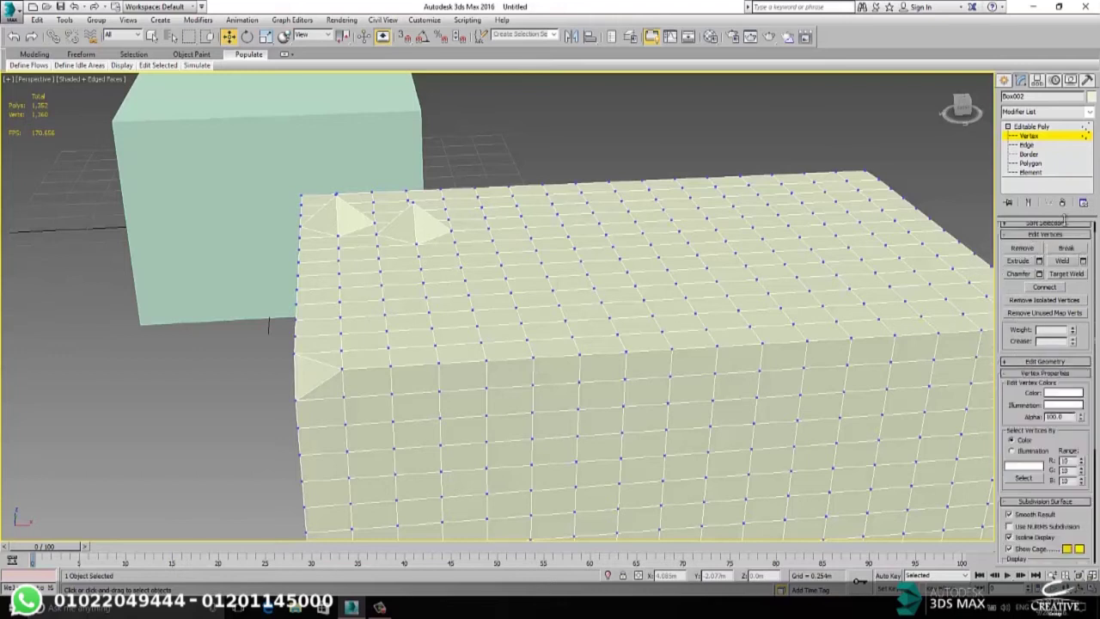
left_click(1037, 383)
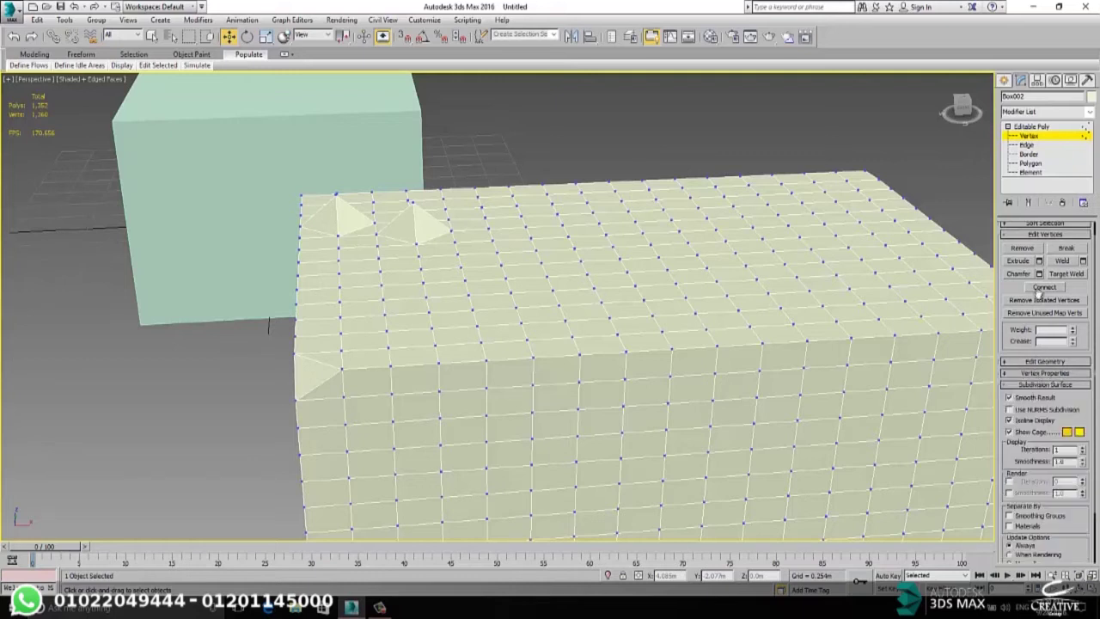
left_click(1042, 385)
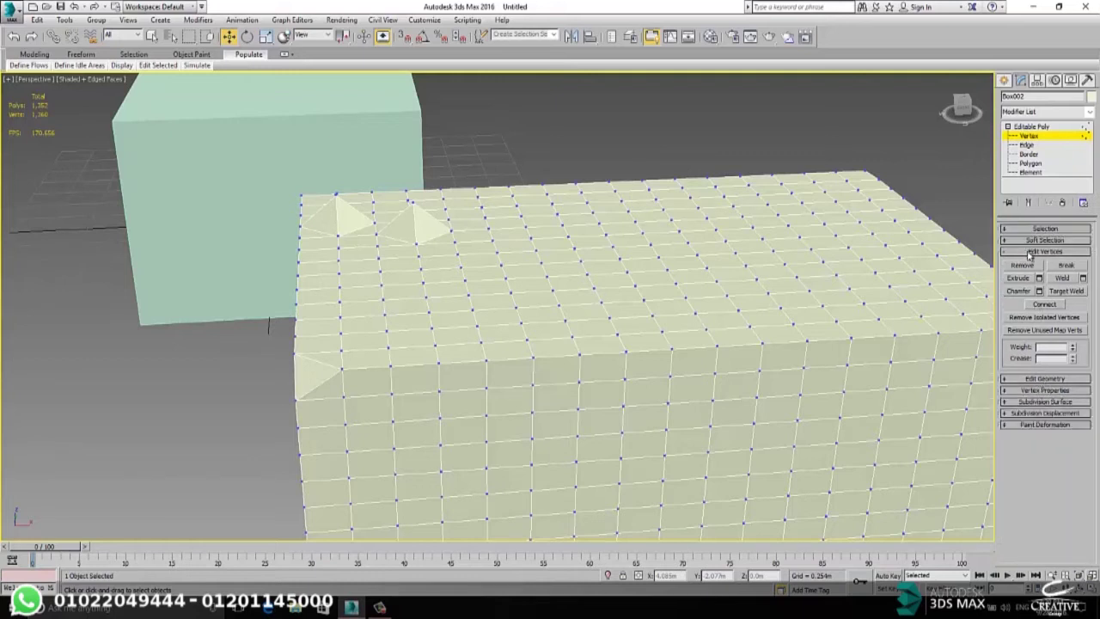
- Switch the box's Editable Poly editing level from Vertex to Edge
left_click(1028, 145)
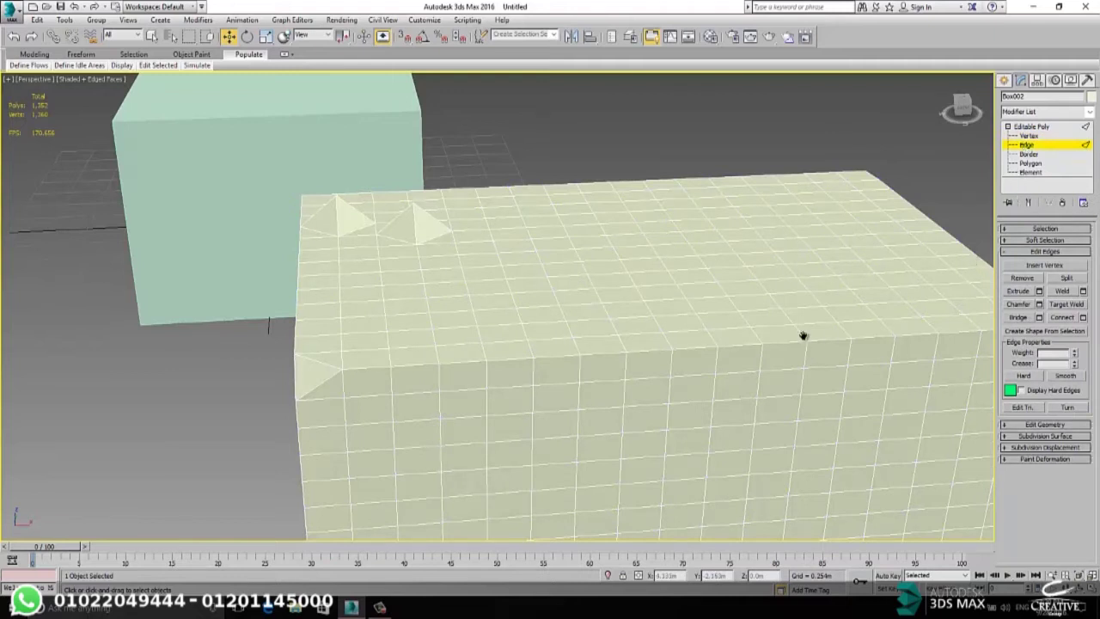
middle_click_drag(803, 336, 741, 348)
scroll(797, 343, "up", 5)
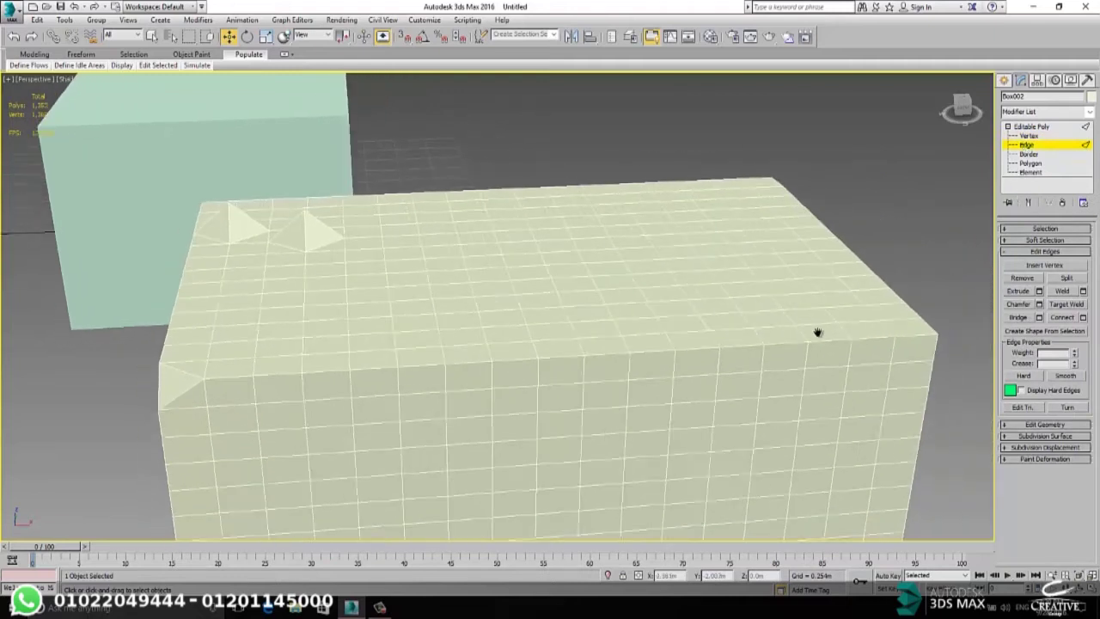
scroll(584, 344, "down", 5)
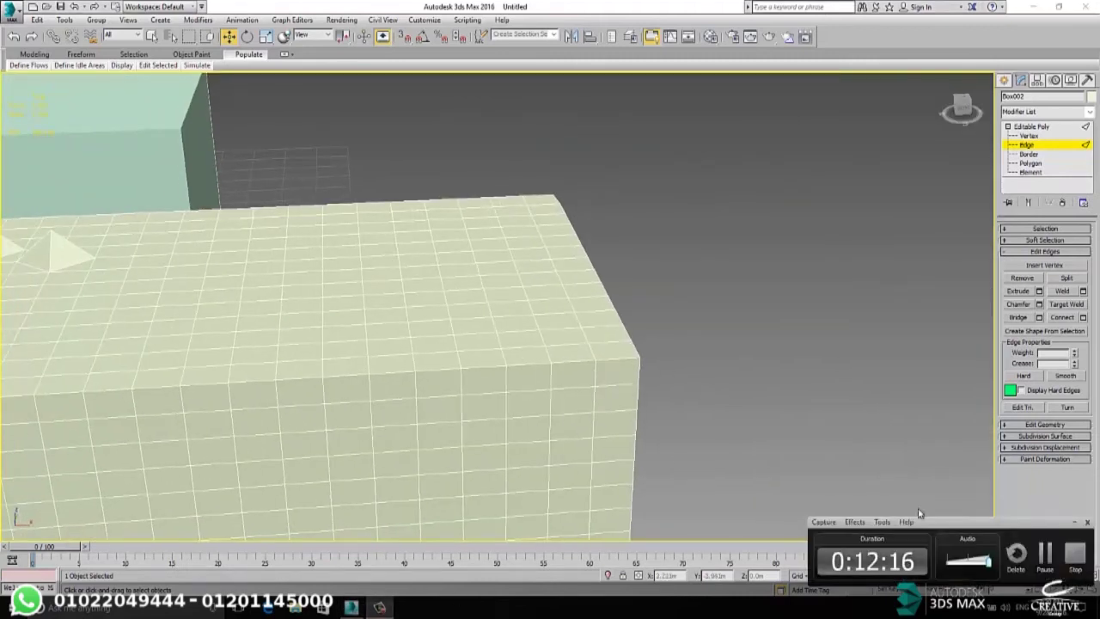
left_click(1047, 557)
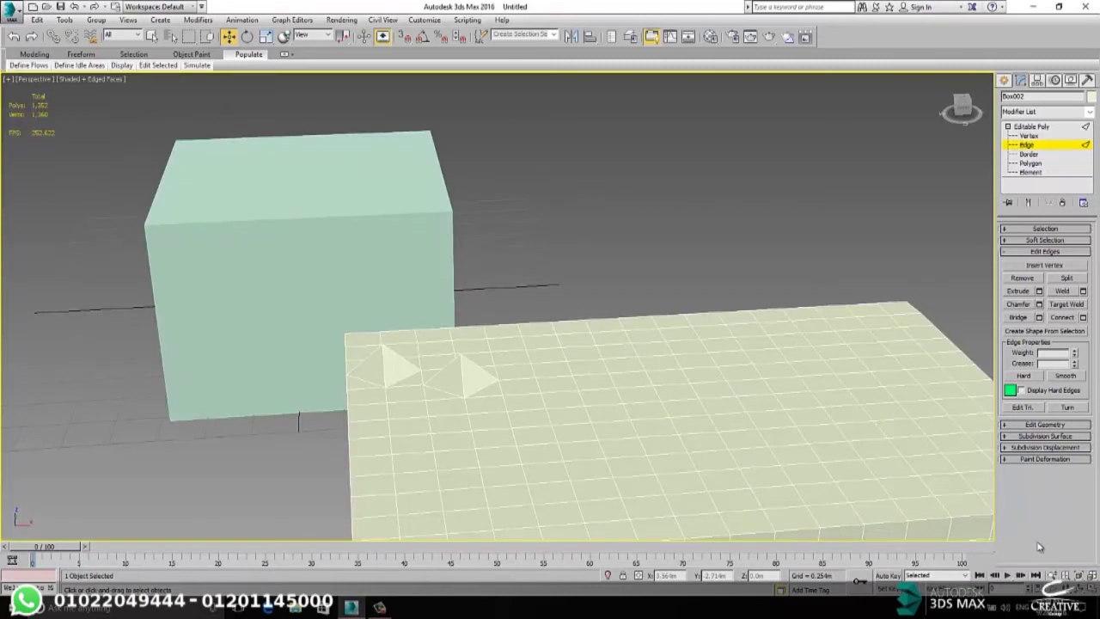
middle_click_drag(871, 373, 787, 374)
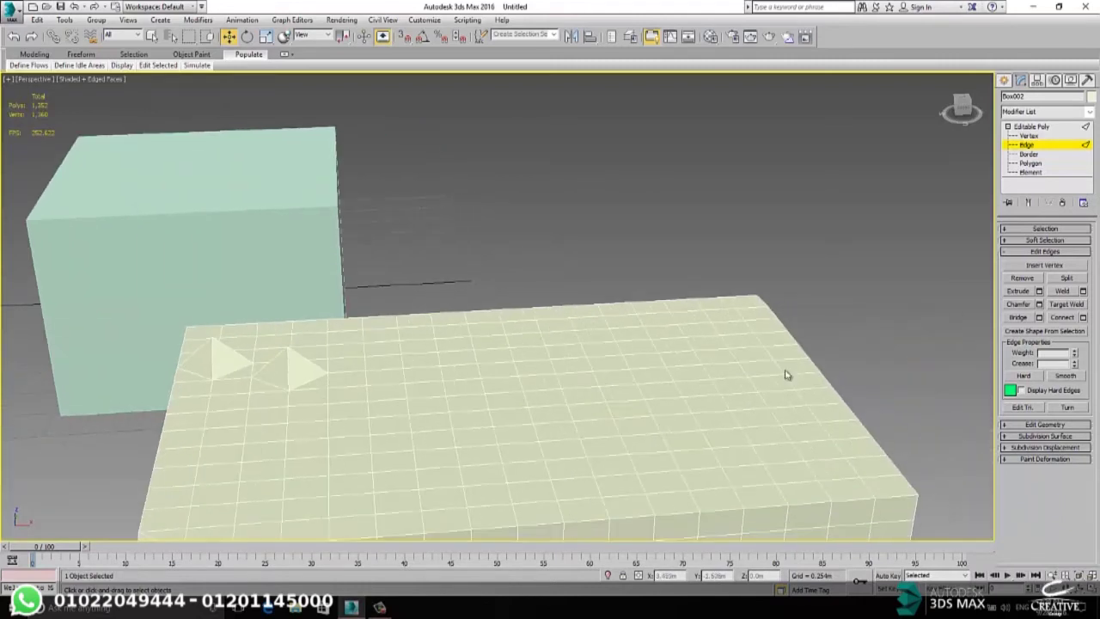
scroll(742, 364, "up", 4)
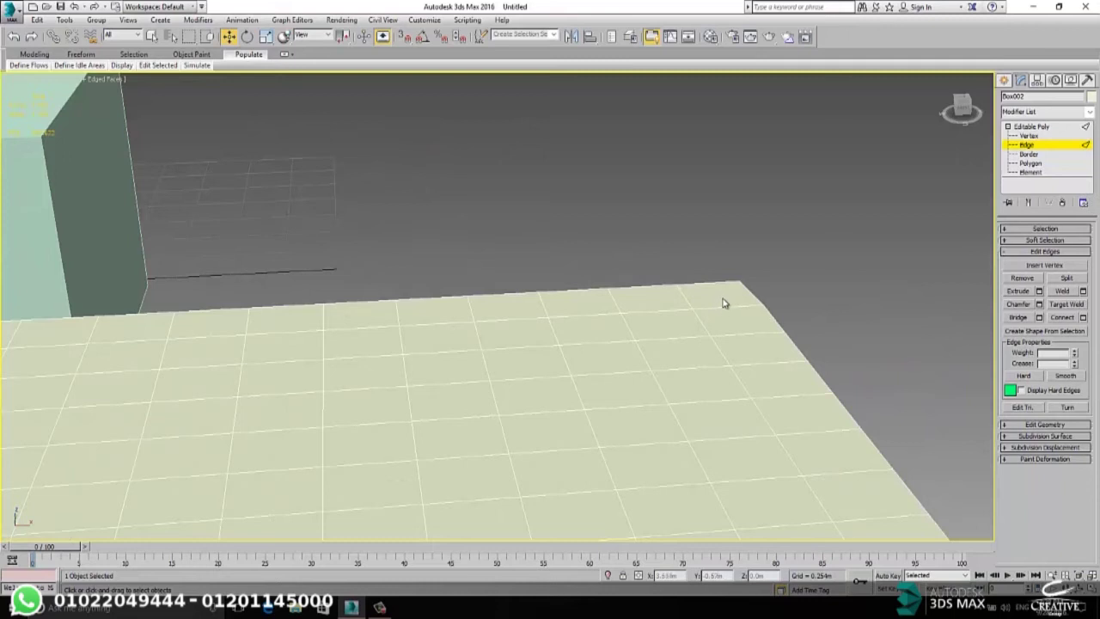
- Select single edges in turn on the box's top face, its front upper rim and its front face
middle_click_drag(793, 297, 690, 286)
scroll(670, 350, "up", 1)
scroll(671, 350, "down", 1)
scroll(691, 365, "down", 2)
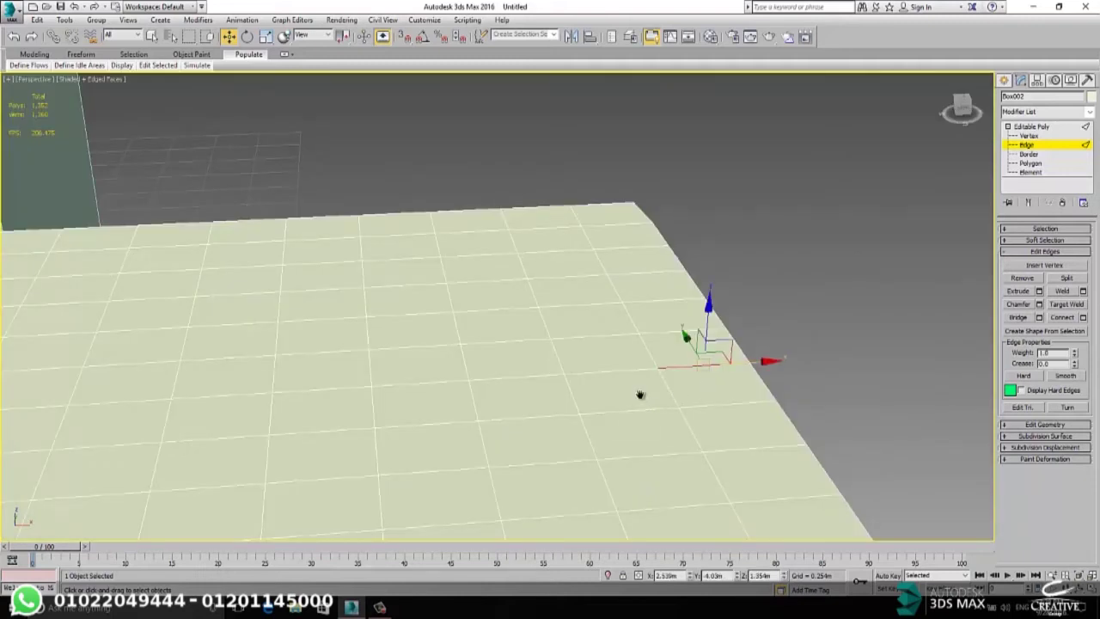
scroll(643, 343, "down", 4)
scroll(645, 339, "up", 7)
left_click(662, 215)
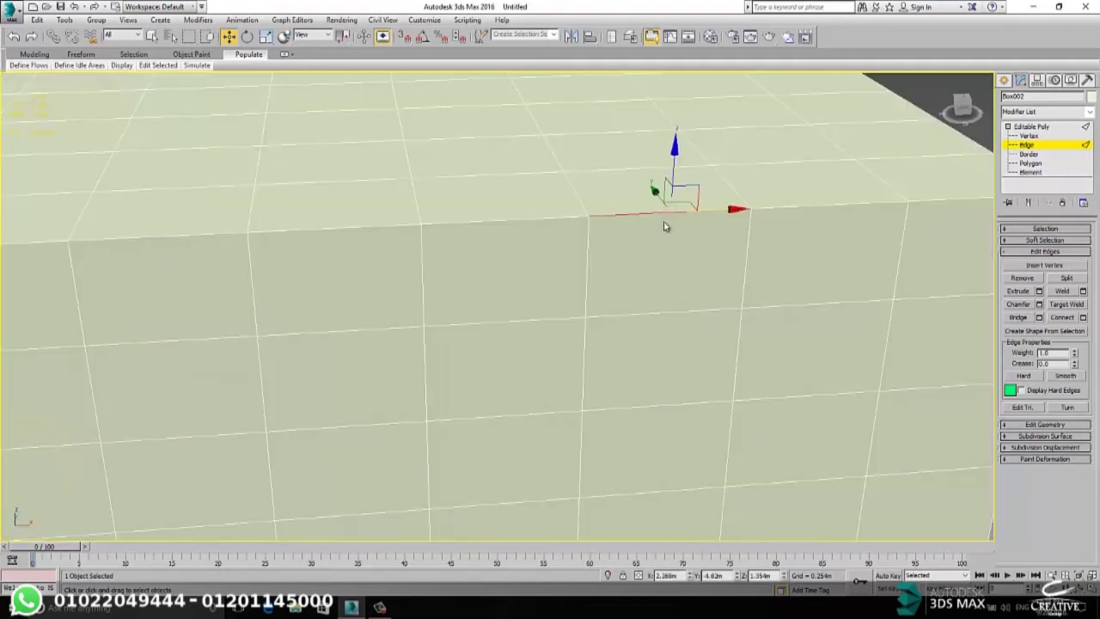
left_click(588, 288)
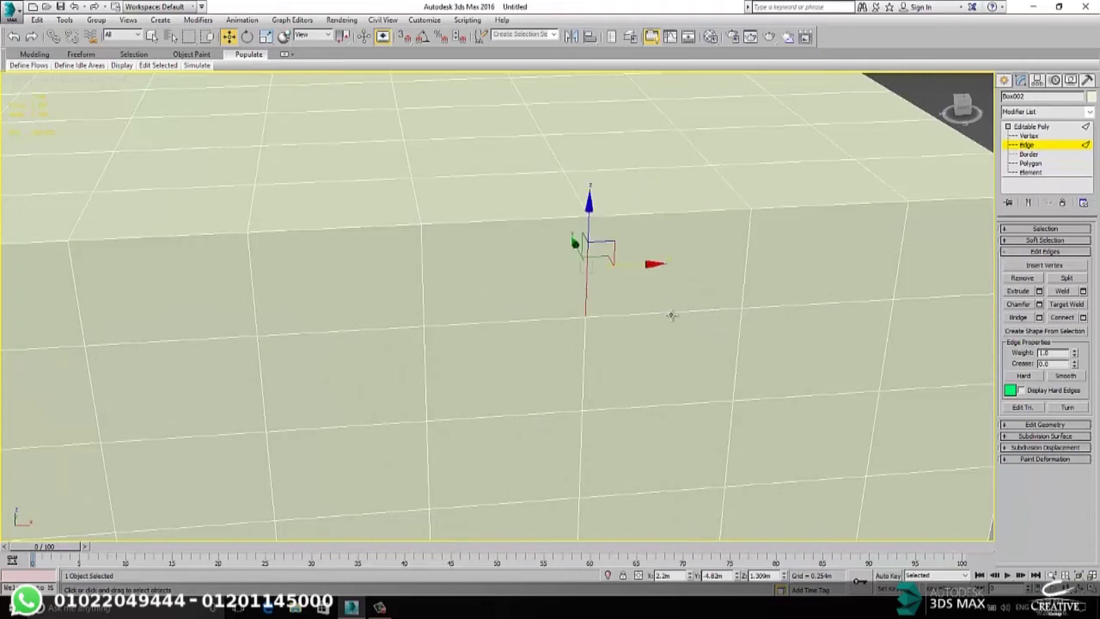
- Remove the uppermost inner horizontal edge on the front face in the third column from the end, keeping the surface closed
left_click(671, 314)
left_click(1019, 278)
middle_click_drag(716, 330, 658, 332)
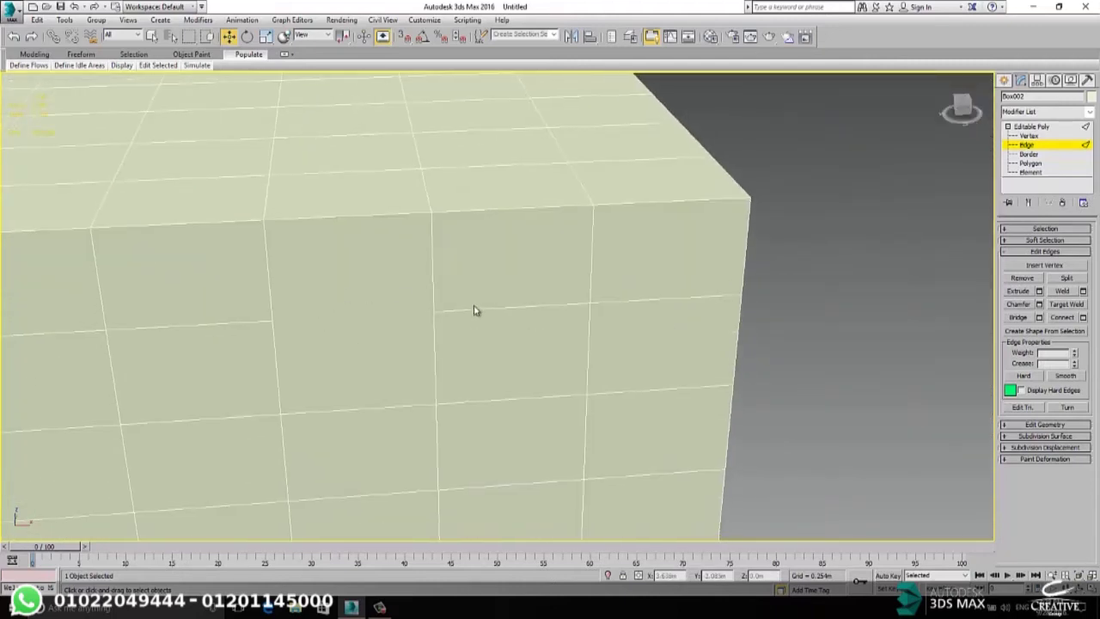
- Delete the front face's uppermost inner horizontal edge in the second column from the end, and Remove the matching edge in the end column
left_click(493, 308)
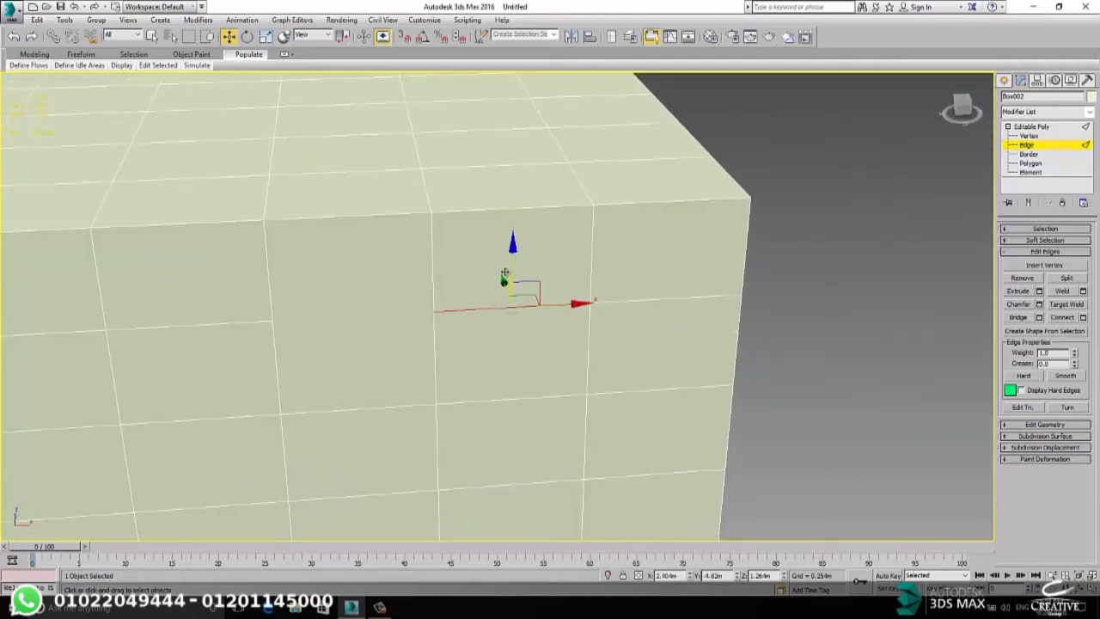
key("Delete")
middle_click_drag(456, 307, 451, 294, "alt")
middle_click_drag(466, 241, 484, 297)
middle_click_drag(501, 395, 515, 368)
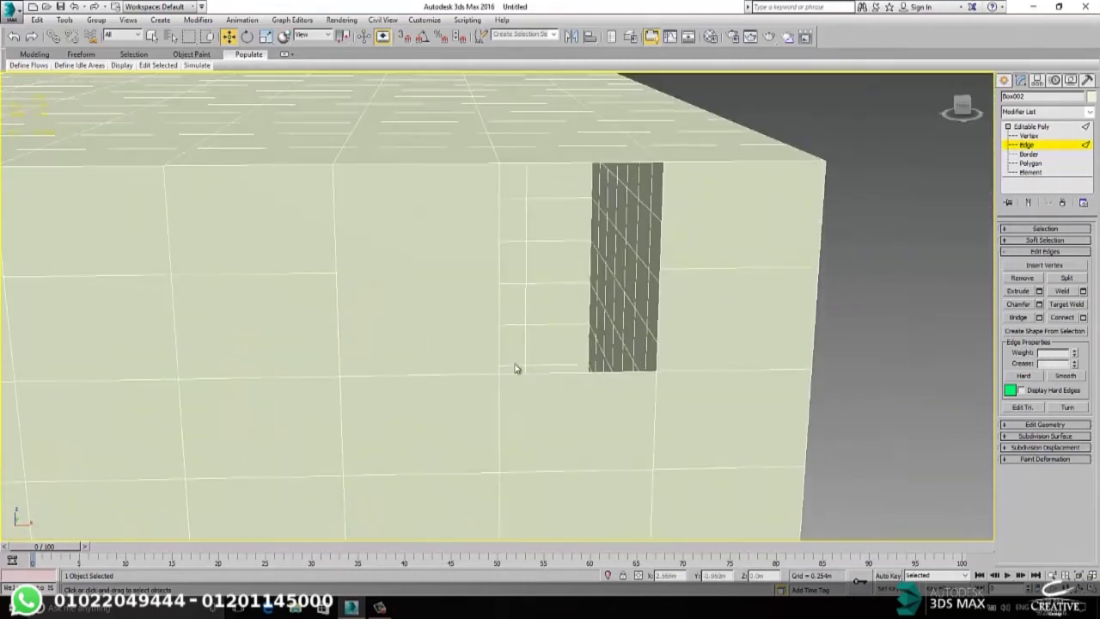
left_click(731, 269)
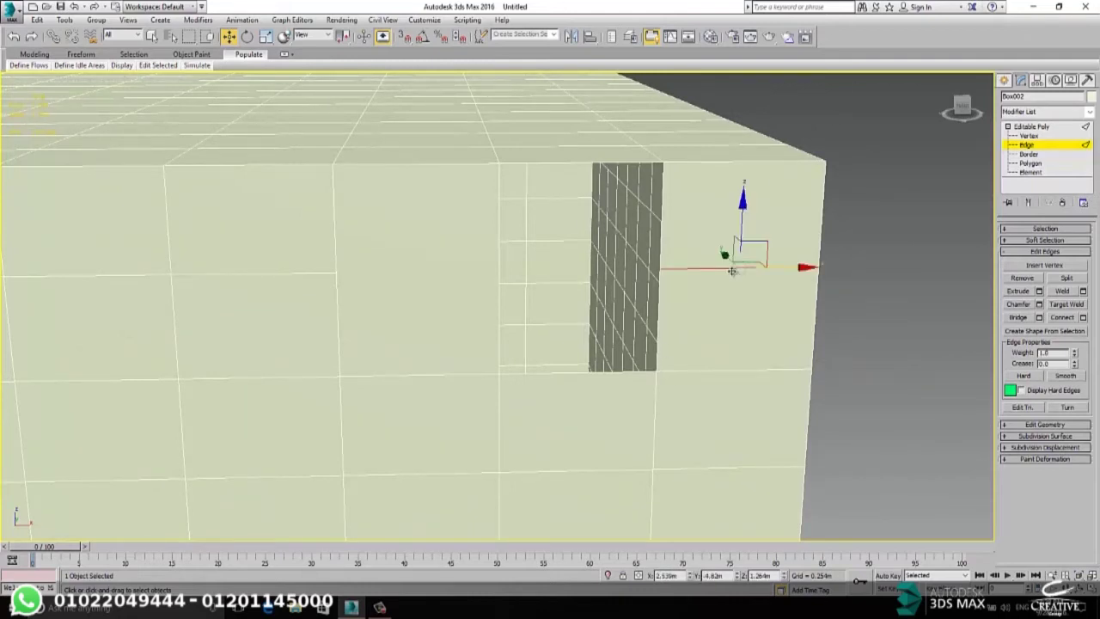
key("BackSpace")
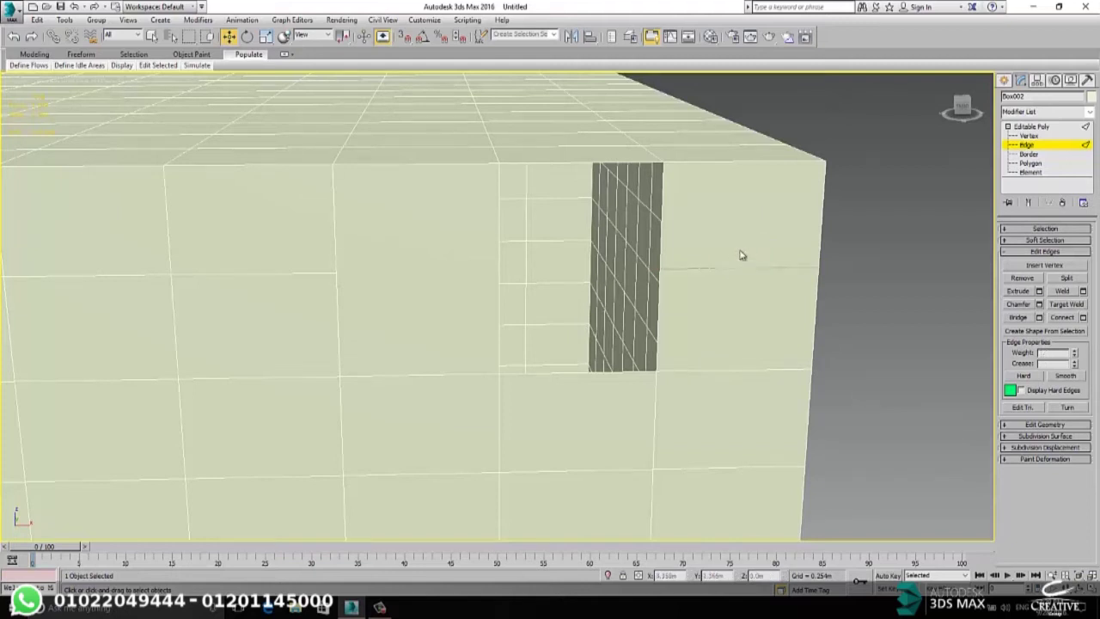
- Select the second edge segment from the front corner along the end side's upper rim and open its Extrude settings
middle_click_drag(753, 330, 758, 339)
scroll(757, 335, "down", 5)
scroll(693, 348, "up", 5)
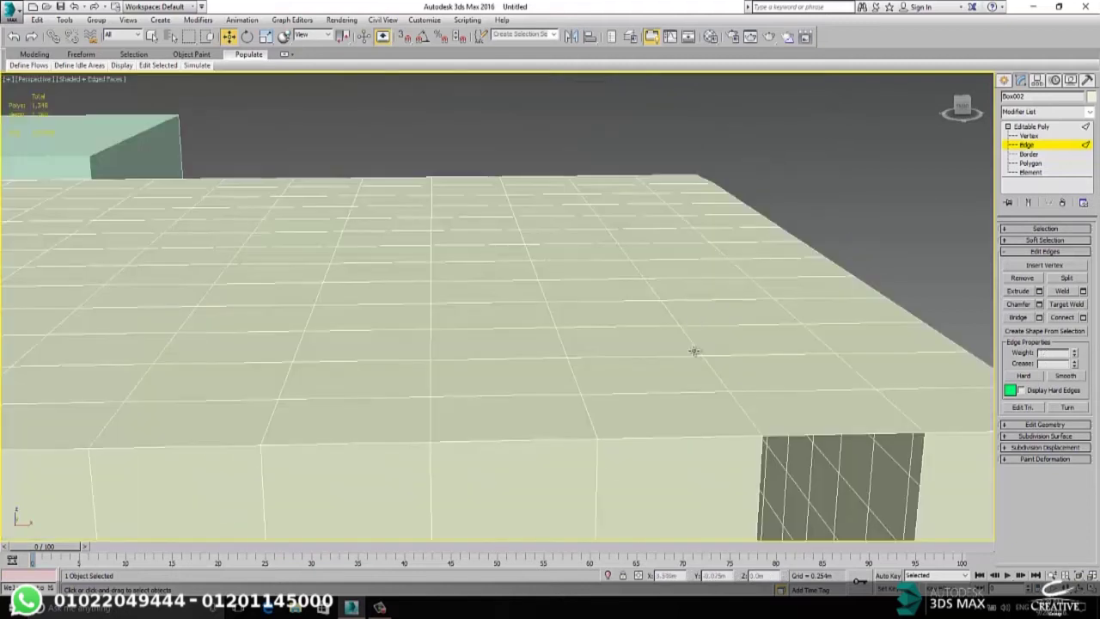
middle_click_drag(694, 351, 600, 345, "alt")
left_click(492, 317)
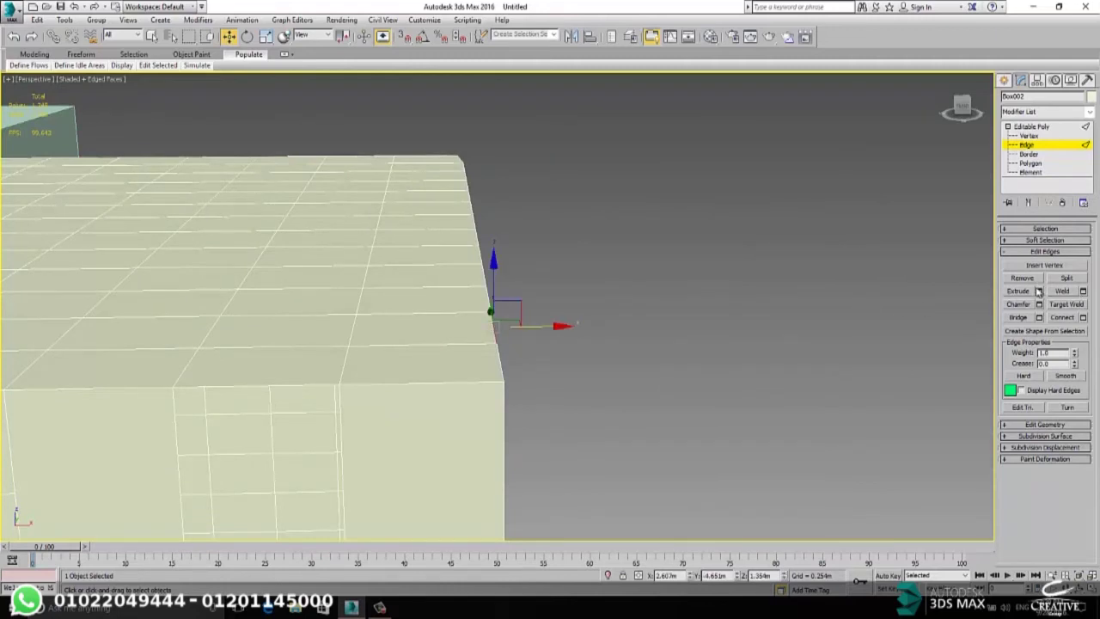
middle_click_drag(415, 373, 458, 369, "alt")
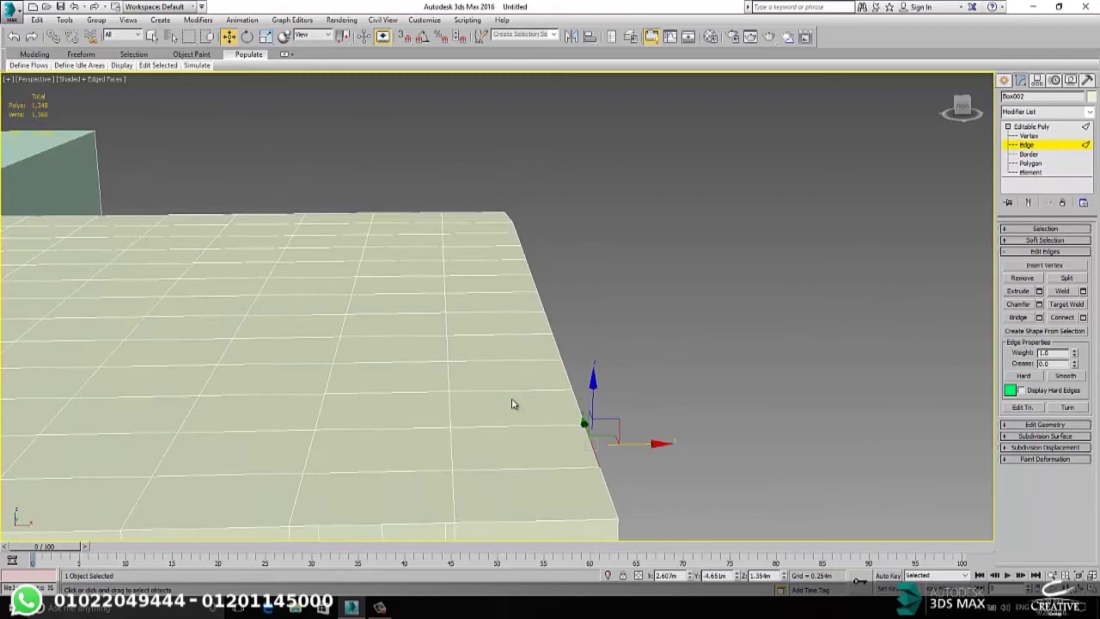
left_click(1039, 293)
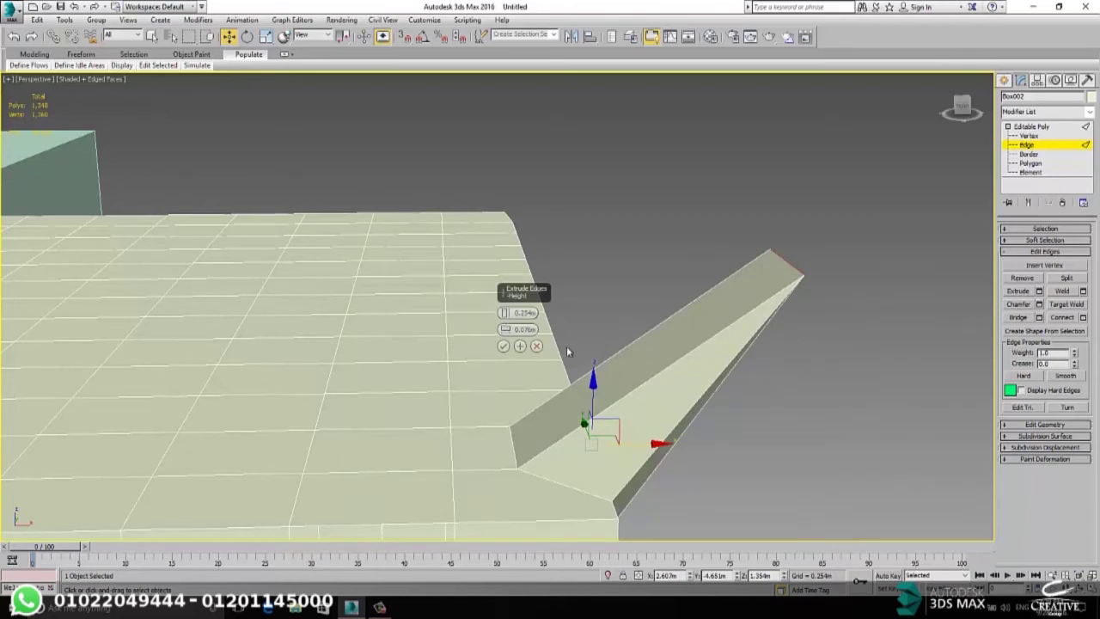
- Set the rim edge's extrusion height to 0.009 m, widen its base, and apply the extrusion
left_click_drag(507, 314, 538, 384)
middle_click_drag(583, 426, 525, 425, "alt")
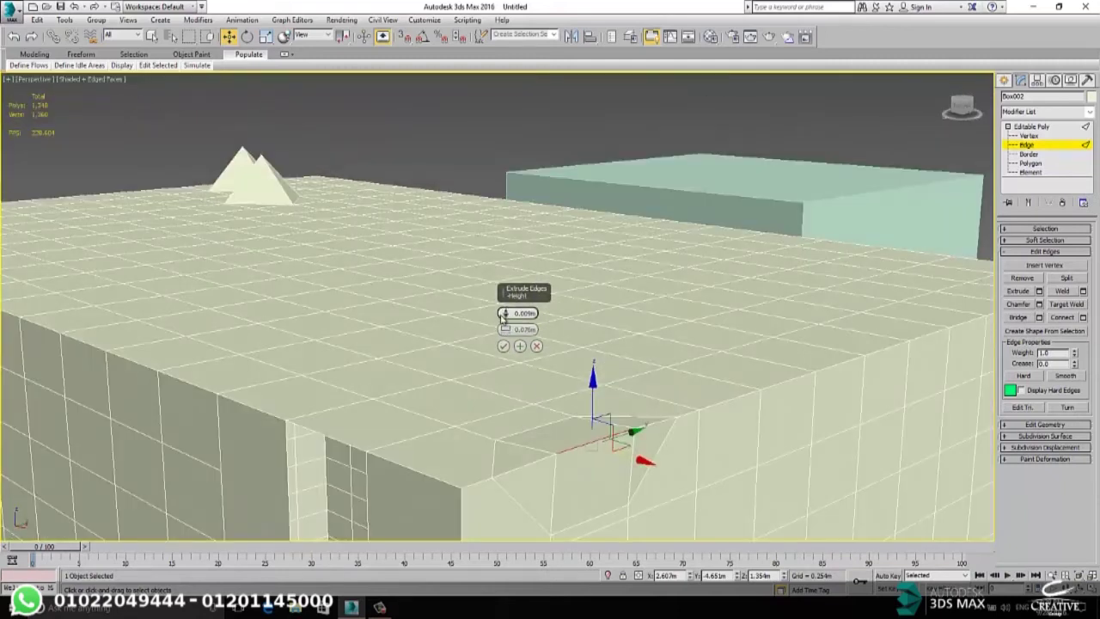
left_click_drag(505, 331, 537, 308)
middle_click_drag(599, 378, 597, 351)
left_click(503, 345)
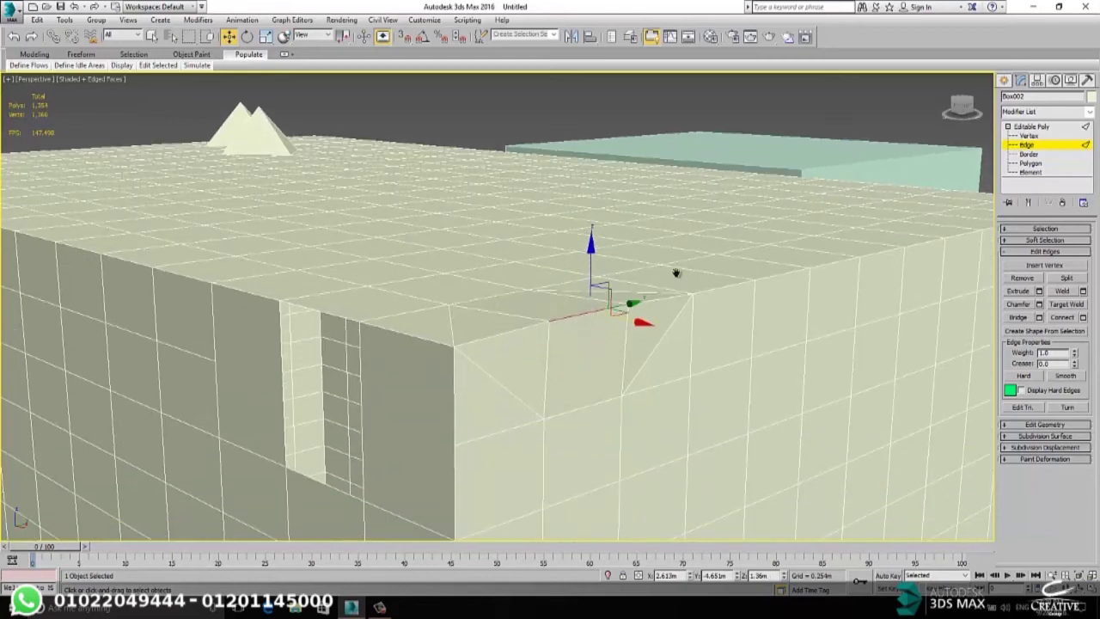
middle_click_drag(667, 297, 679, 306)
middle_click_drag(844, 290, 797, 308)
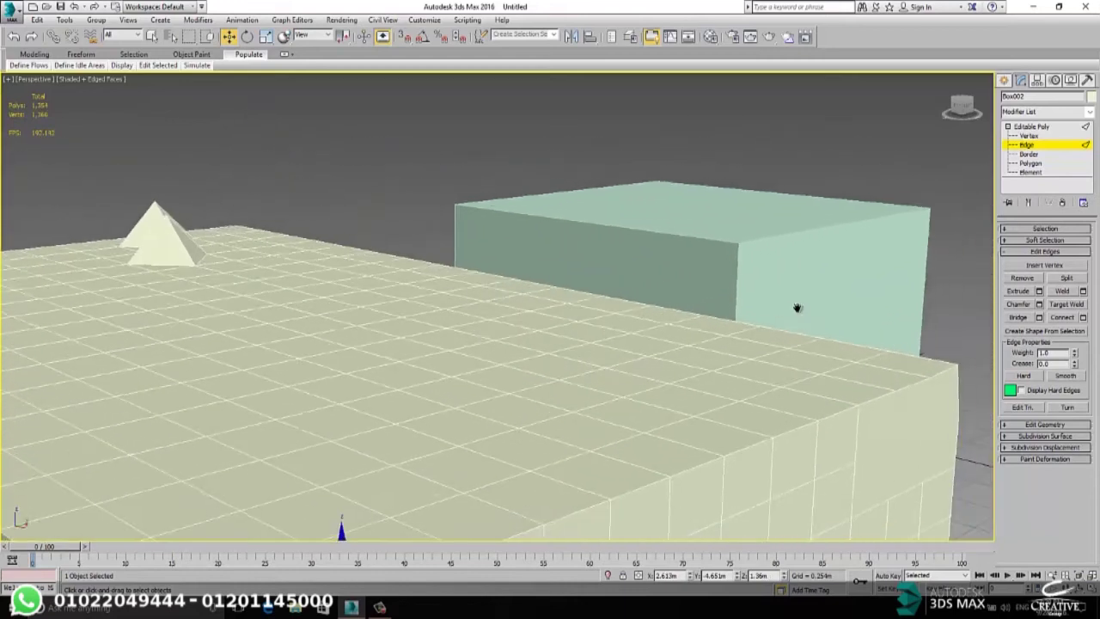
- Select an edge segment midway along the upper rim of the side beside the cut corner, and preview a Standard Chamfer on it
middle_click_drag(834, 401, 862, 349)
scroll(861, 352, "down", 3)
scroll(639, 319, "up", 3)
middle_click_drag(639, 320, 577, 282)
left_click(704, 334)
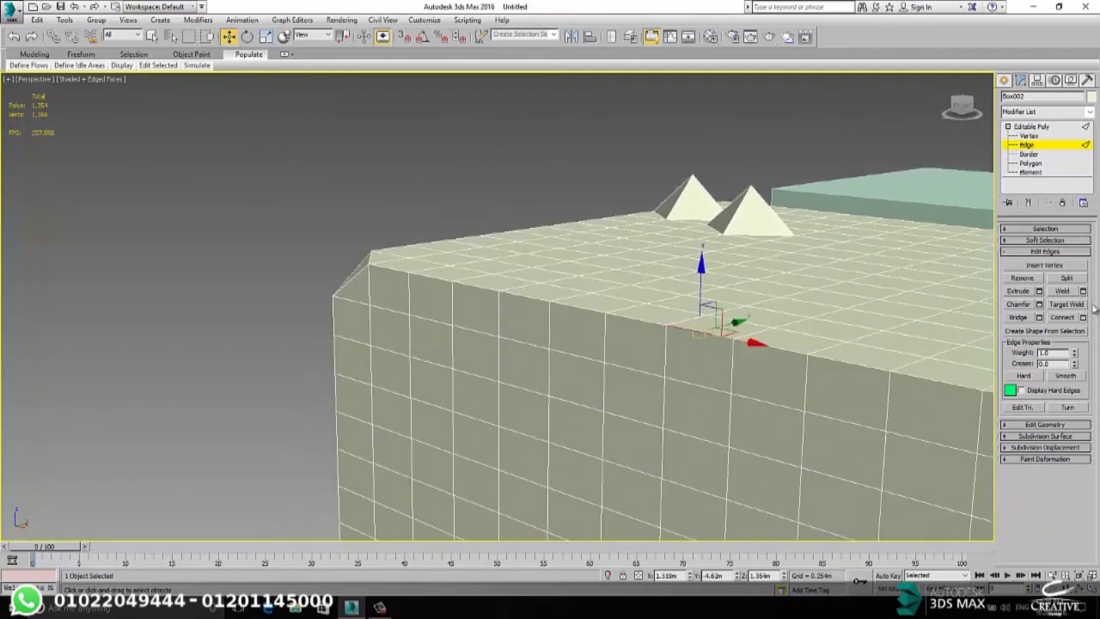
left_click(1039, 304)
scroll(682, 325, "up", 5)
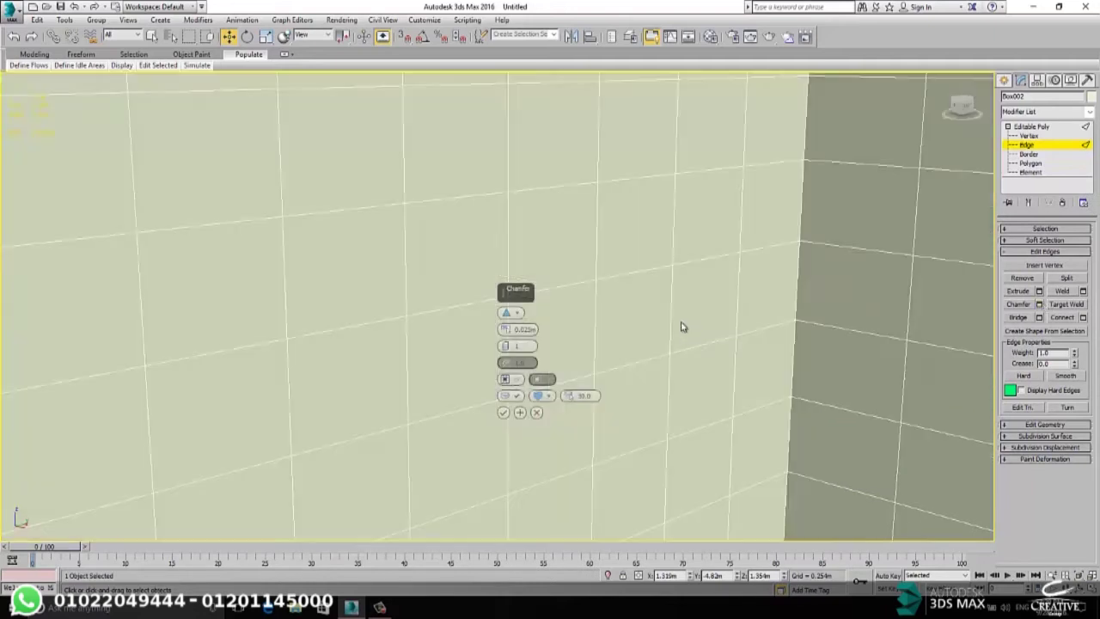
scroll(679, 331, "down", 5)
middle_click_drag(685, 328, 787, 331, "alt")
scroll(743, 358, "up", 5)
scroll(737, 358, "down", 6)
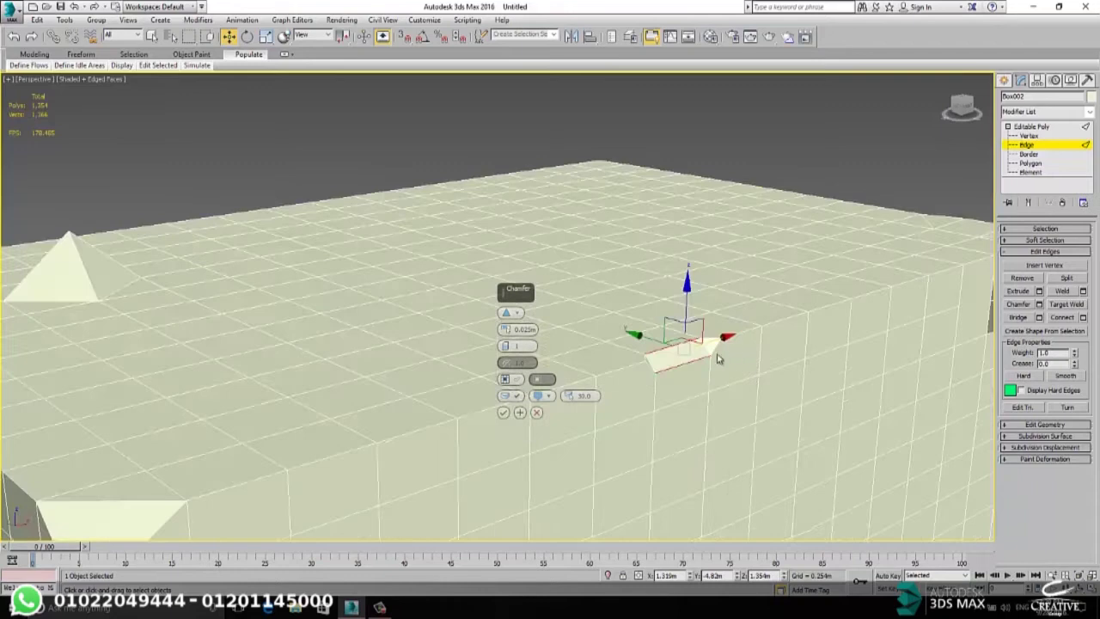
left_click(508, 313)
left_click(556, 322)
middle_click_drag(852, 334, 751, 330)
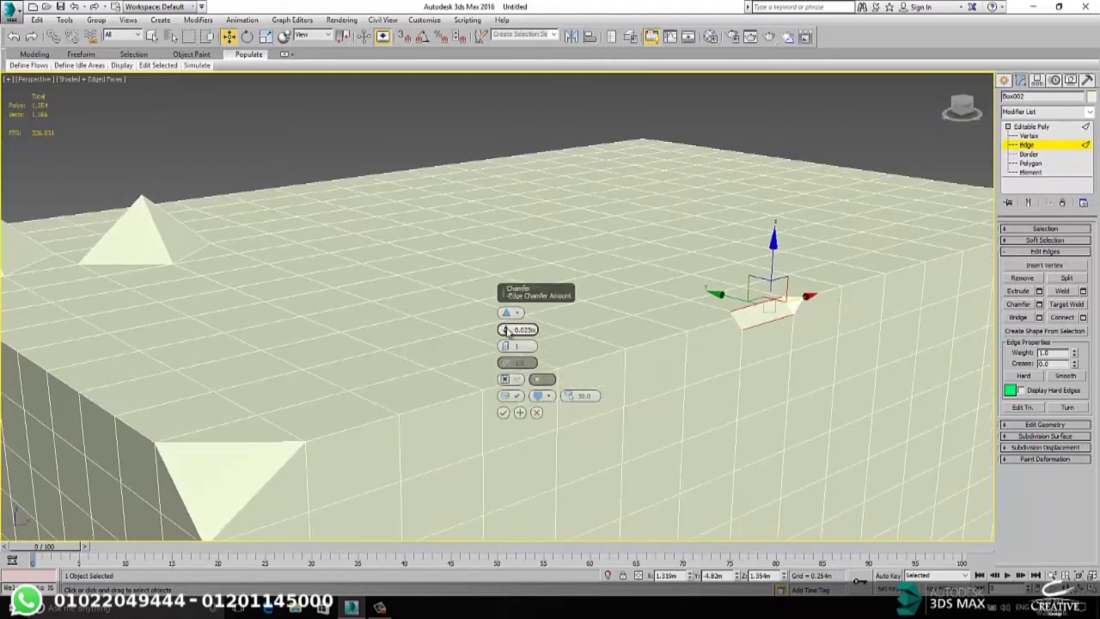
- Set the rim edge's chamfer amount to 0.222 m and its segments to 33
left_click_drag(505, 328, 507, 286)
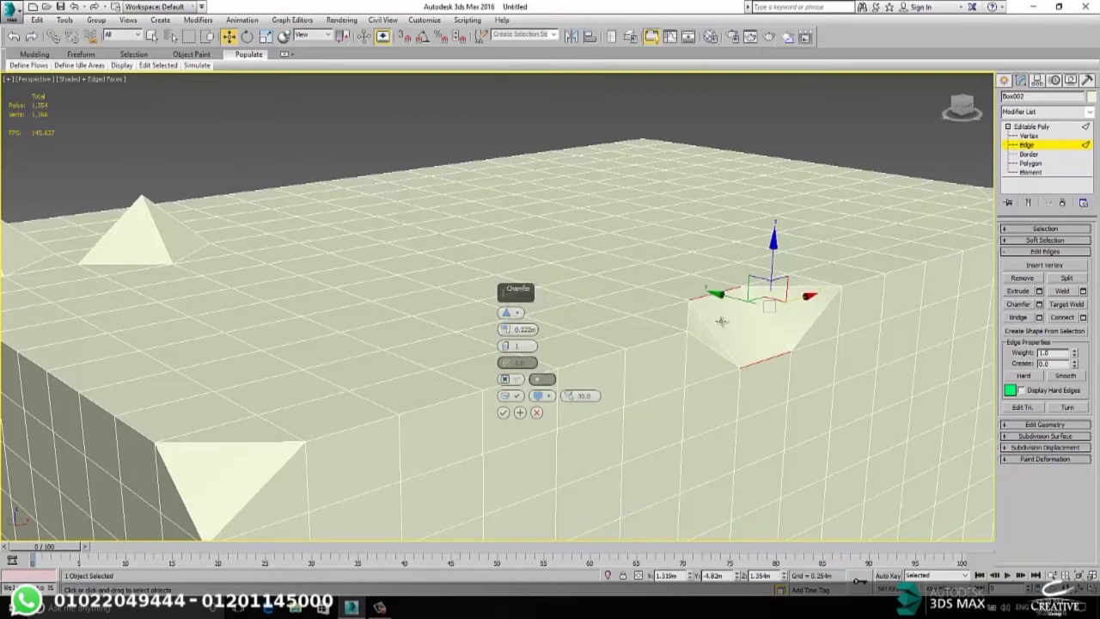
middle_click_drag(796, 315, 761, 291)
scroll(756, 300, "up", 1)
scroll(755, 300, "down", 1)
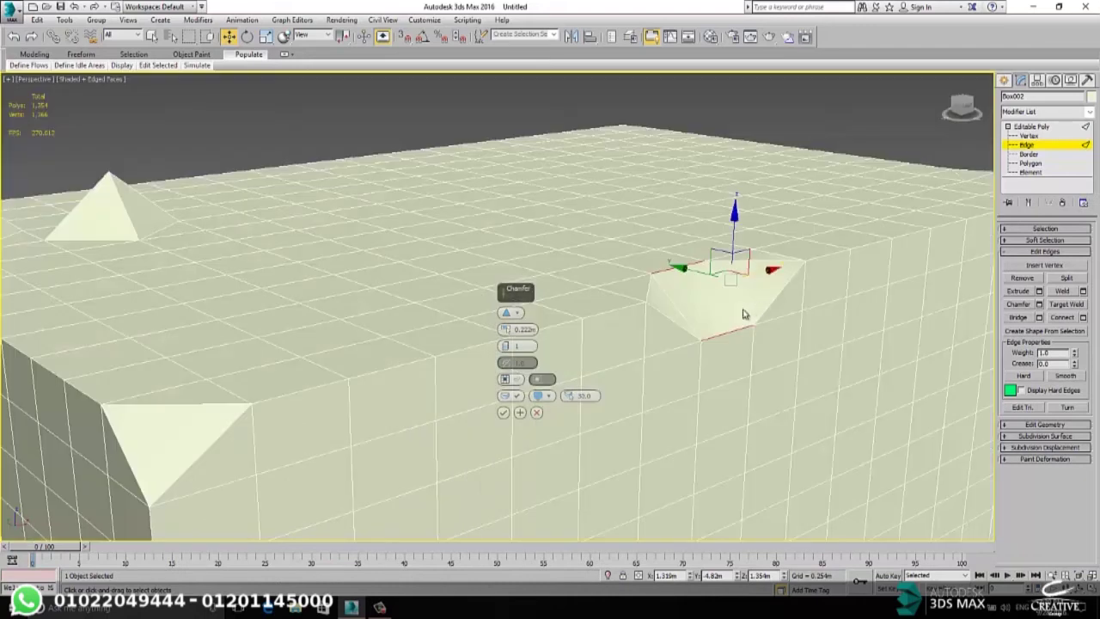
key("z")
scroll(743, 316, "down", 2)
middle_click_drag(592, 340, 732, 230)
left_click_drag(505, 346, 522, 263)
middle_click_drag(354, 304, 392, 320)
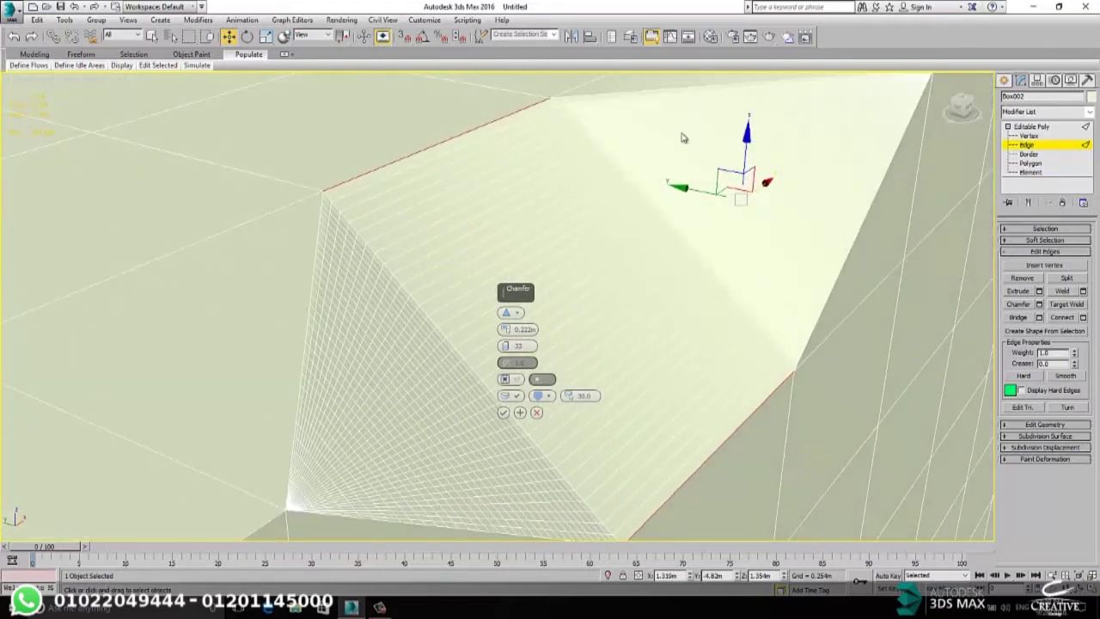
scroll(530, 225, "down", 3)
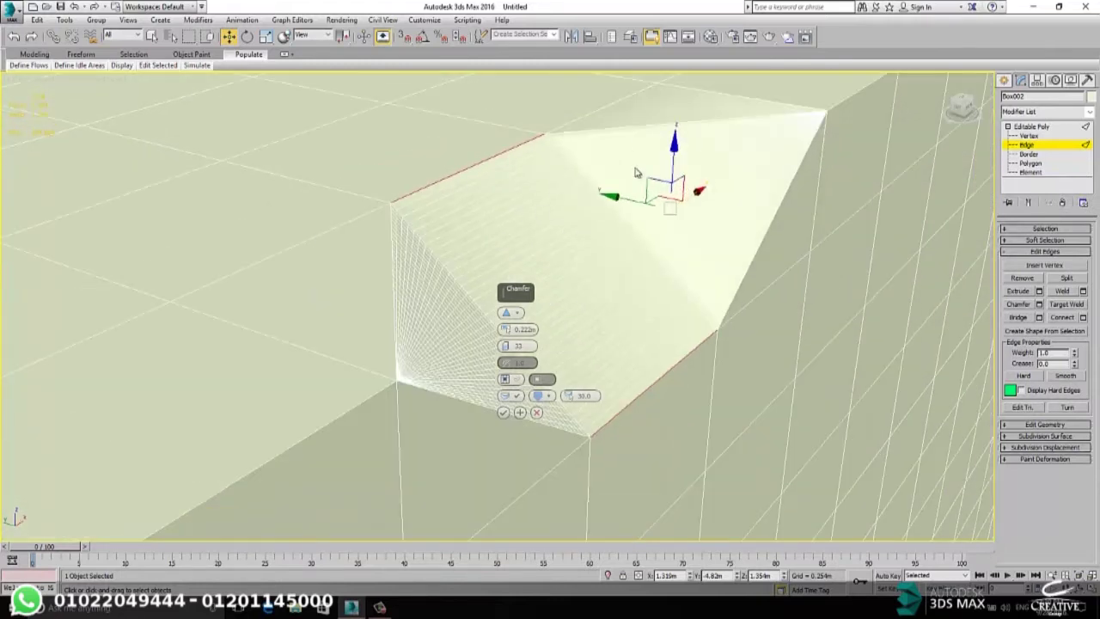
- Toggle the chamfer's Open option on and off, and switch the chamfer type to Quad Chamfer
left_click(509, 380)
left_click(510, 379)
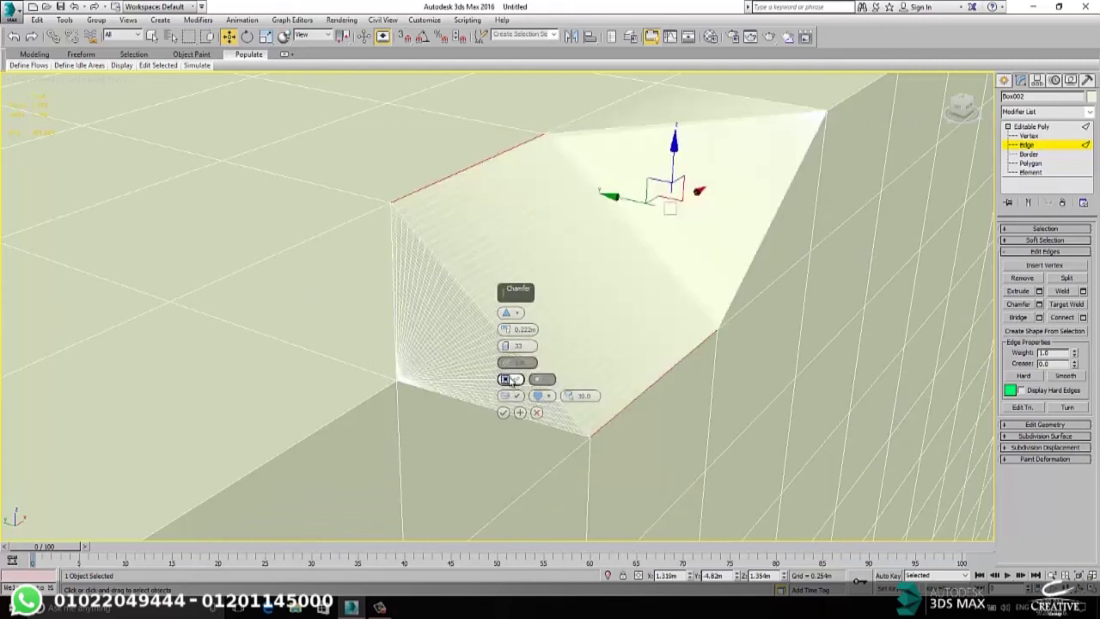
left_click(509, 313)
left_click(555, 331)
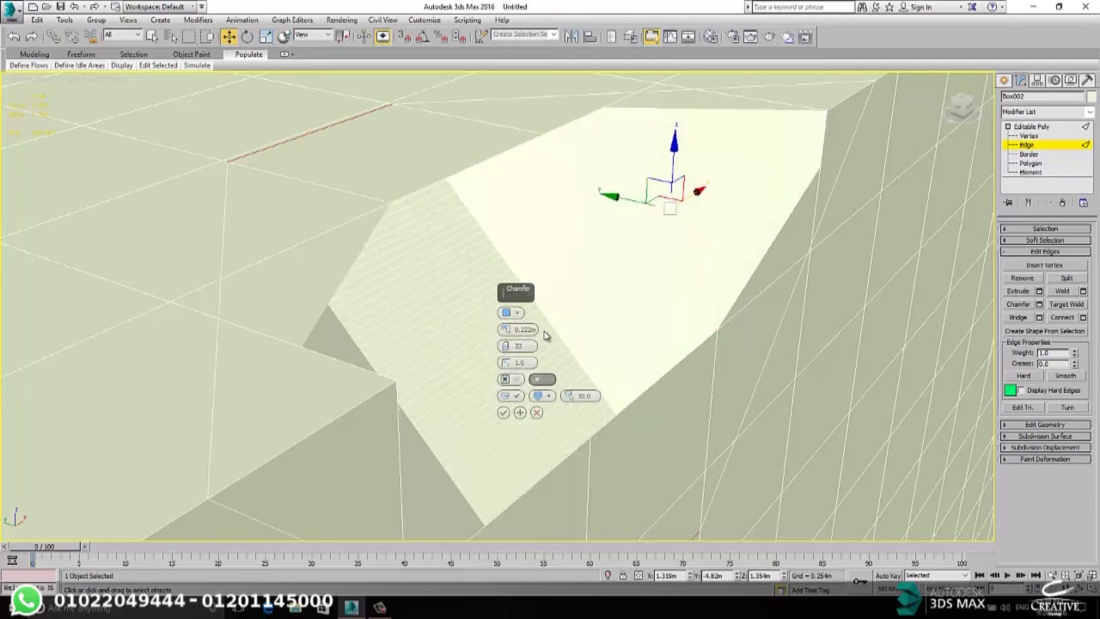
middle_click_drag(526, 345, 729, 310, "alt")
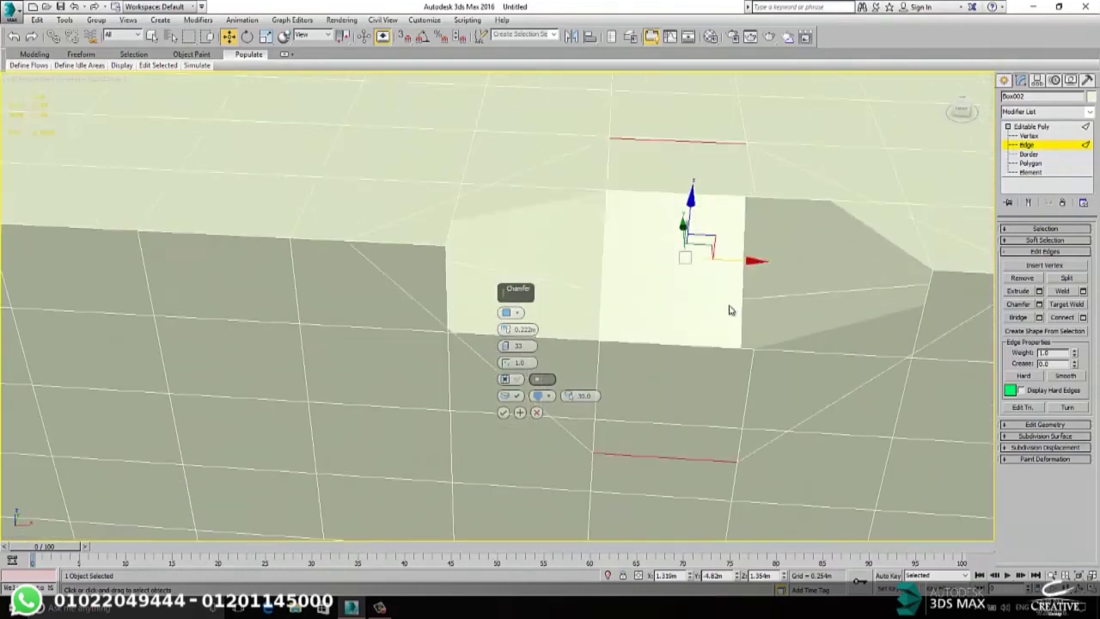
middle_click_drag(732, 254, 713, 222)
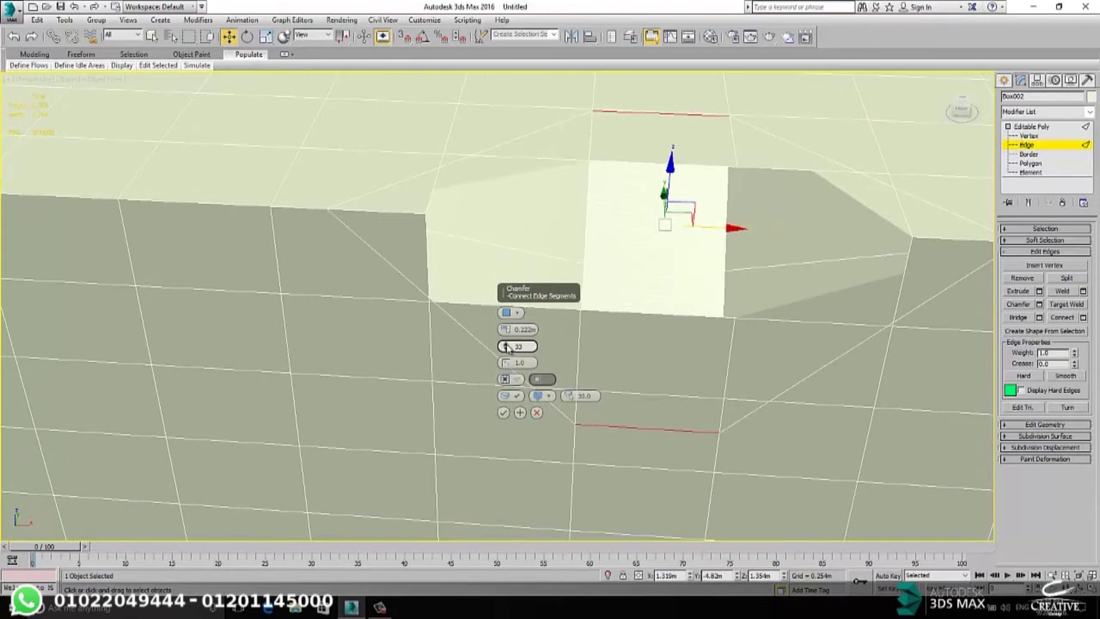
- Set the Quad Chamfer's amount to 0.042 m and its segments to 31
left_click(507, 397)
left_click(508, 397)
left_click_drag(505, 330, 508, 377)
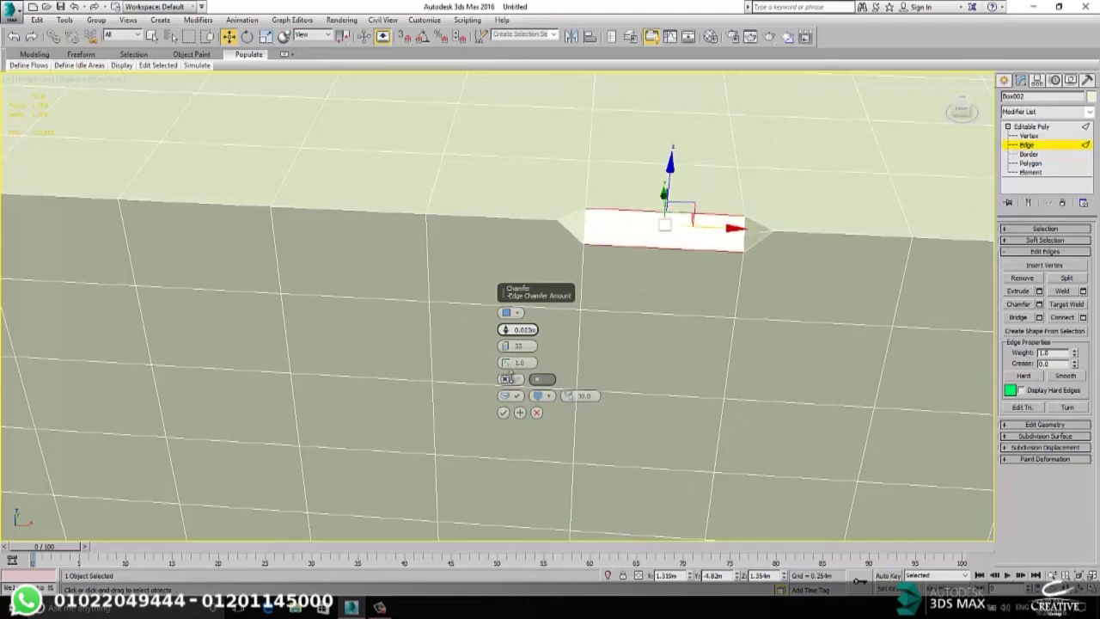
left_click_drag(506, 329, 507, 325)
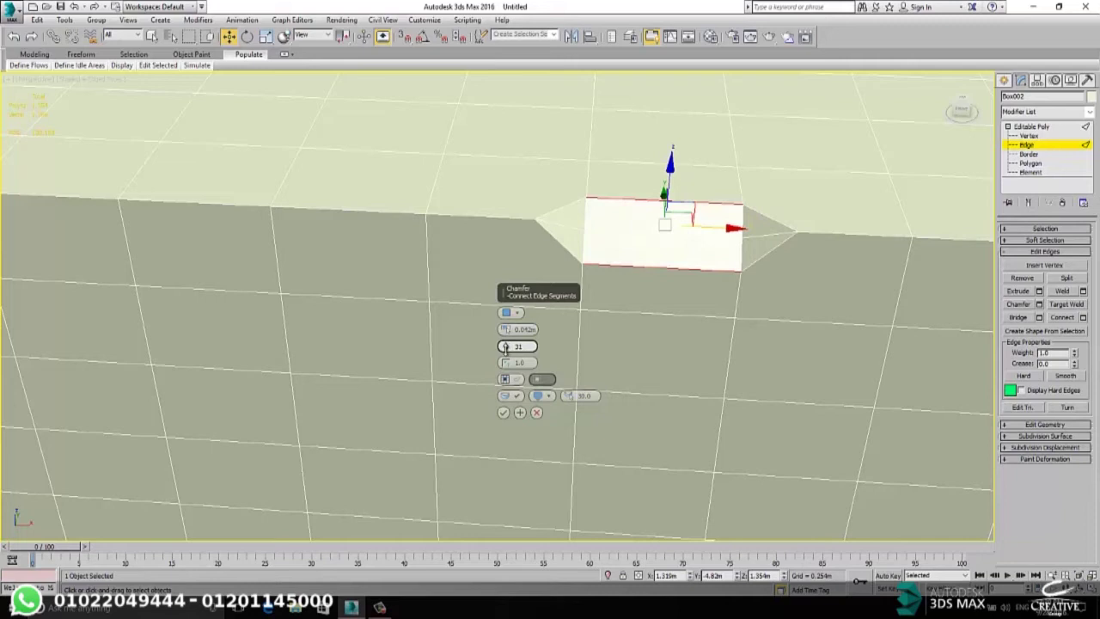
- Test the chamfer's Smooth option and the other smooth type, and cancel the rim edge's chamfer
left_click(515, 396)
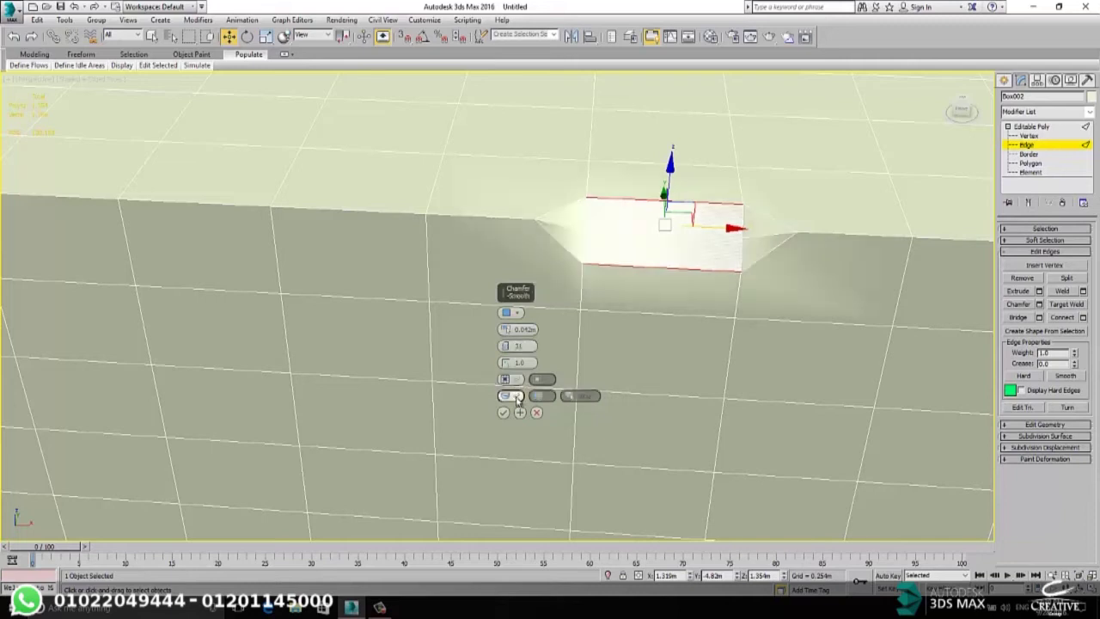
left_click(515, 397)
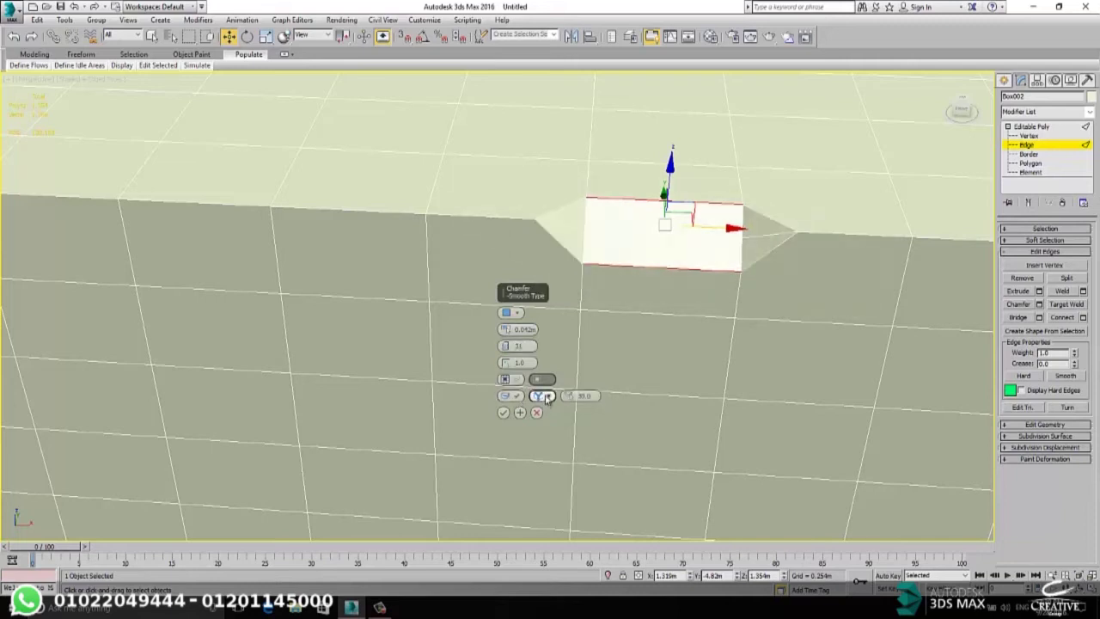
left_click(509, 313)
left_click(530, 329)
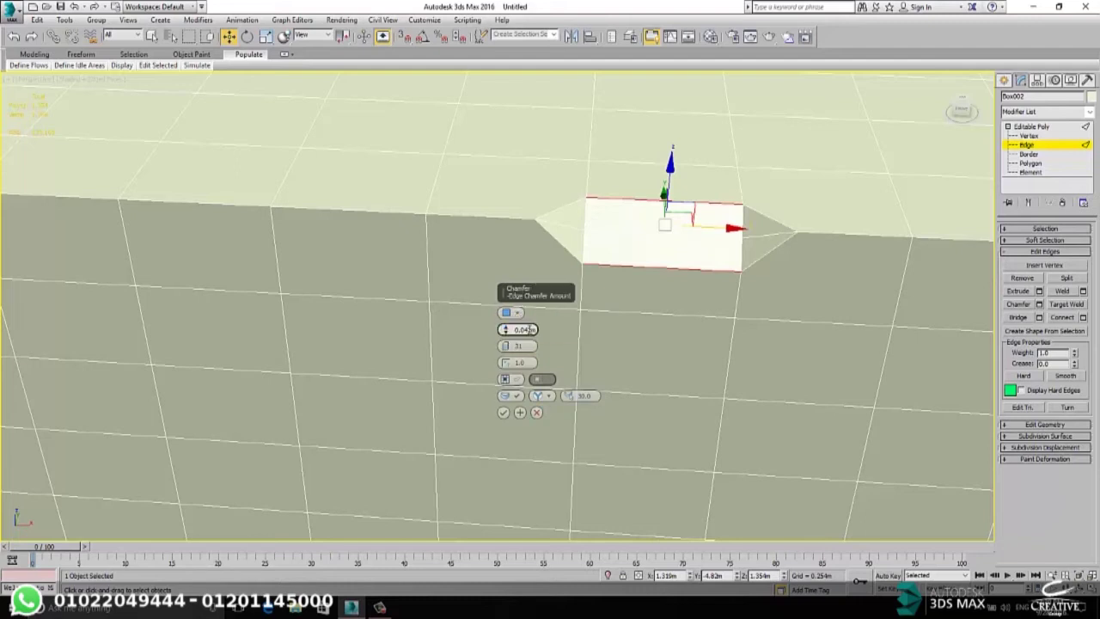
scroll(588, 231, "up", 3)
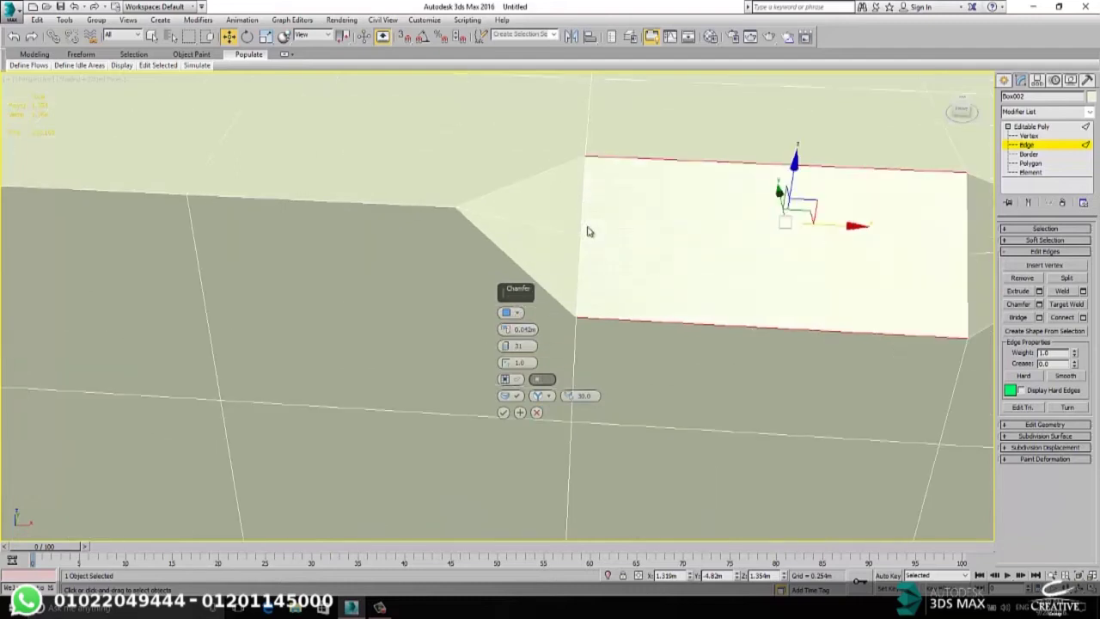
left_click(537, 412)
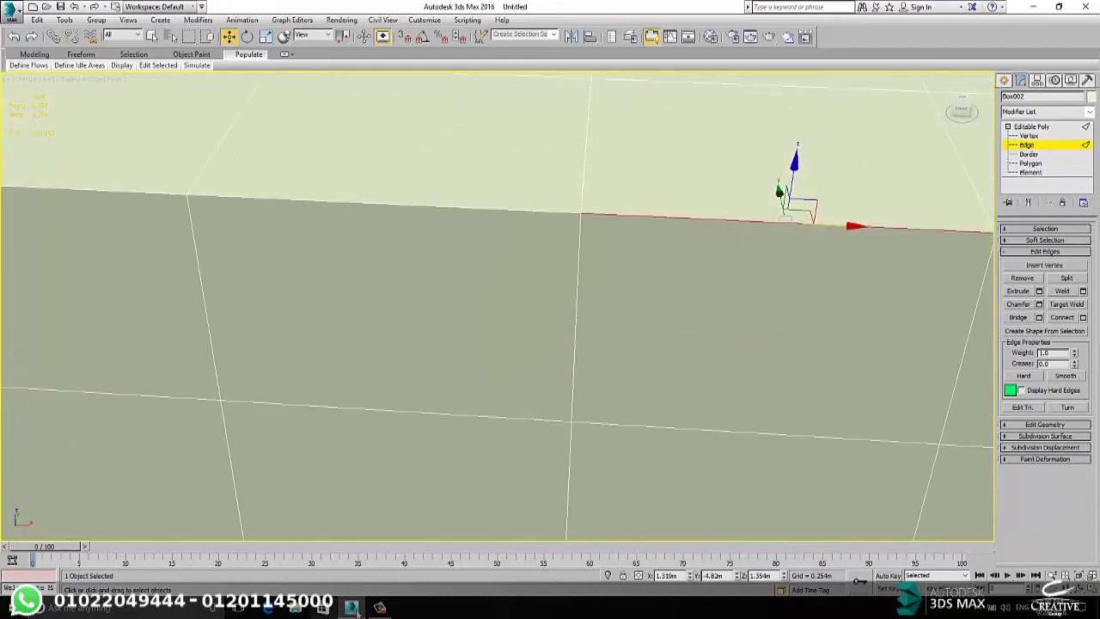
left_click(379, 607)
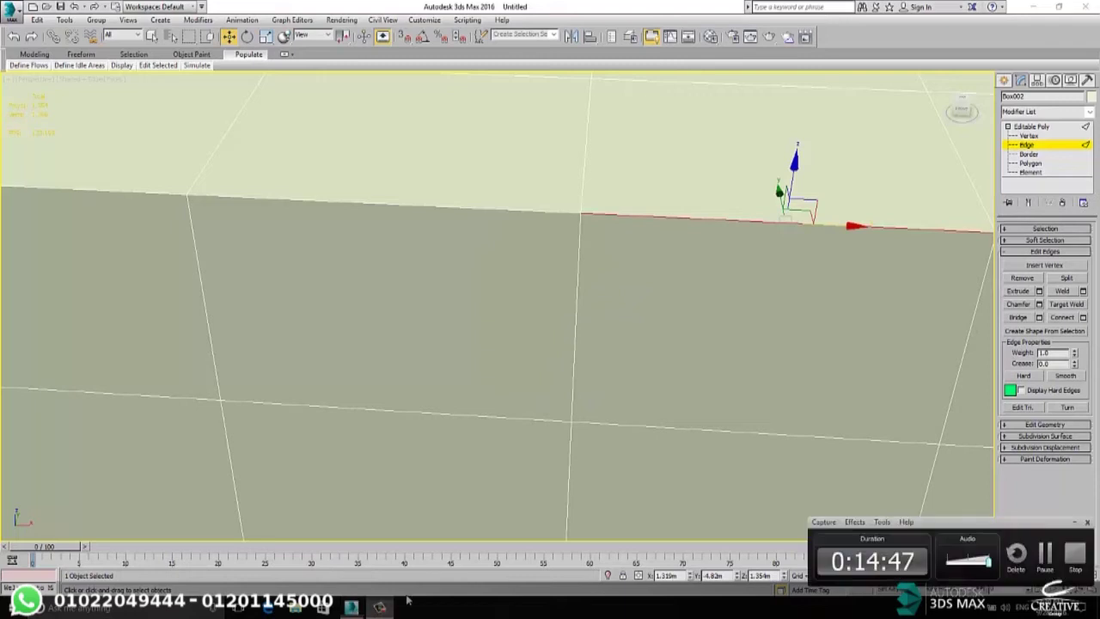
left_click(1046, 558)
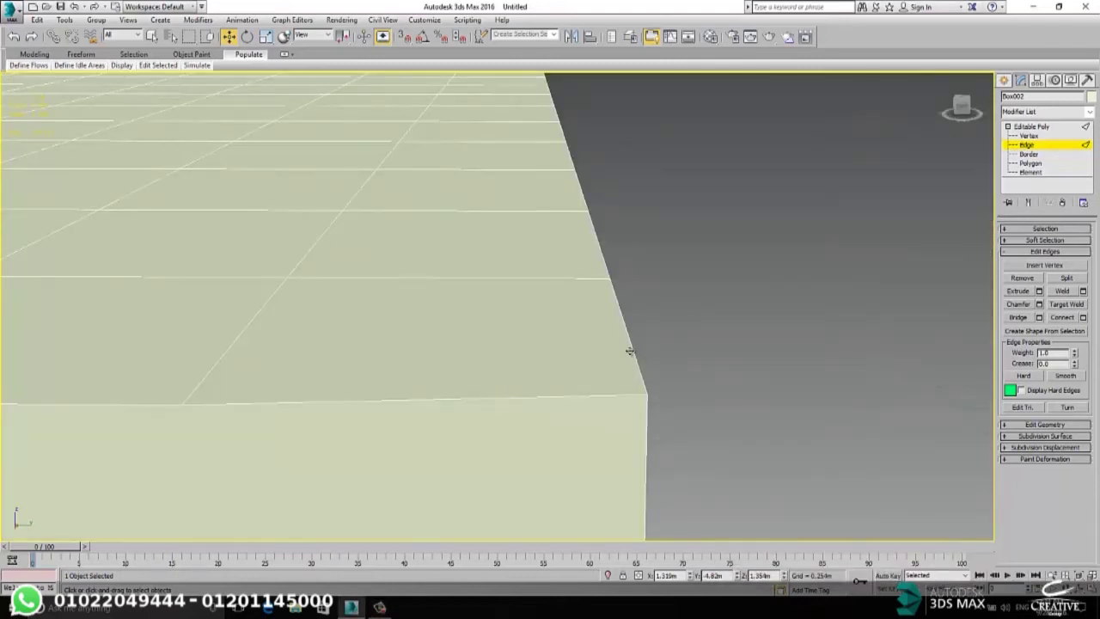
- Select the rim edge segment running back from the end side's far upper corner and open its Chamfer settings
left_click(630, 351)
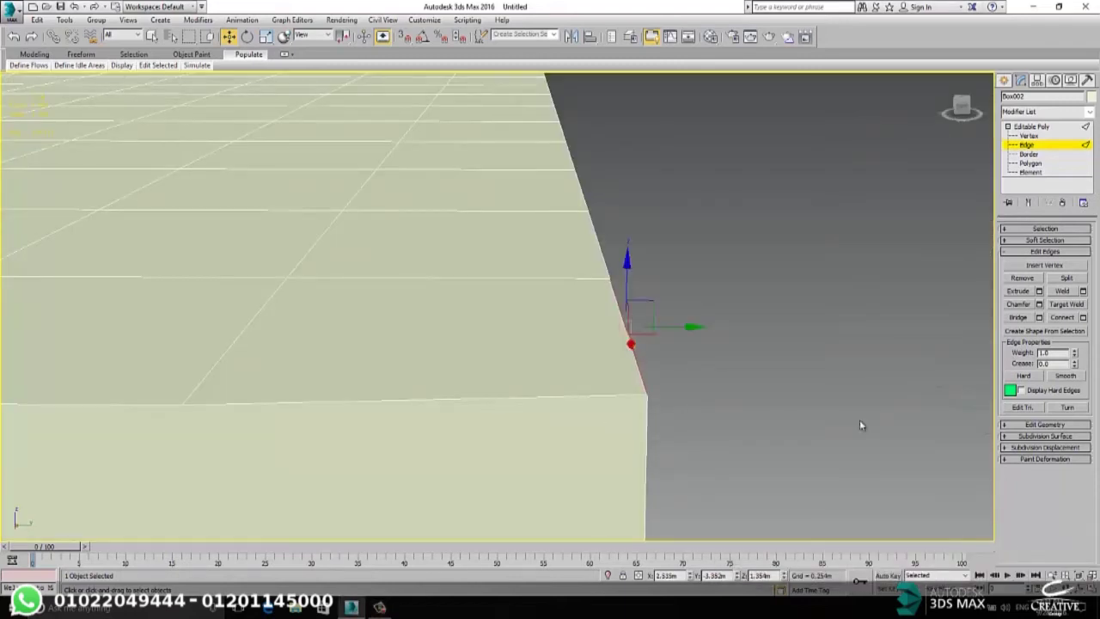
left_click(610, 395)
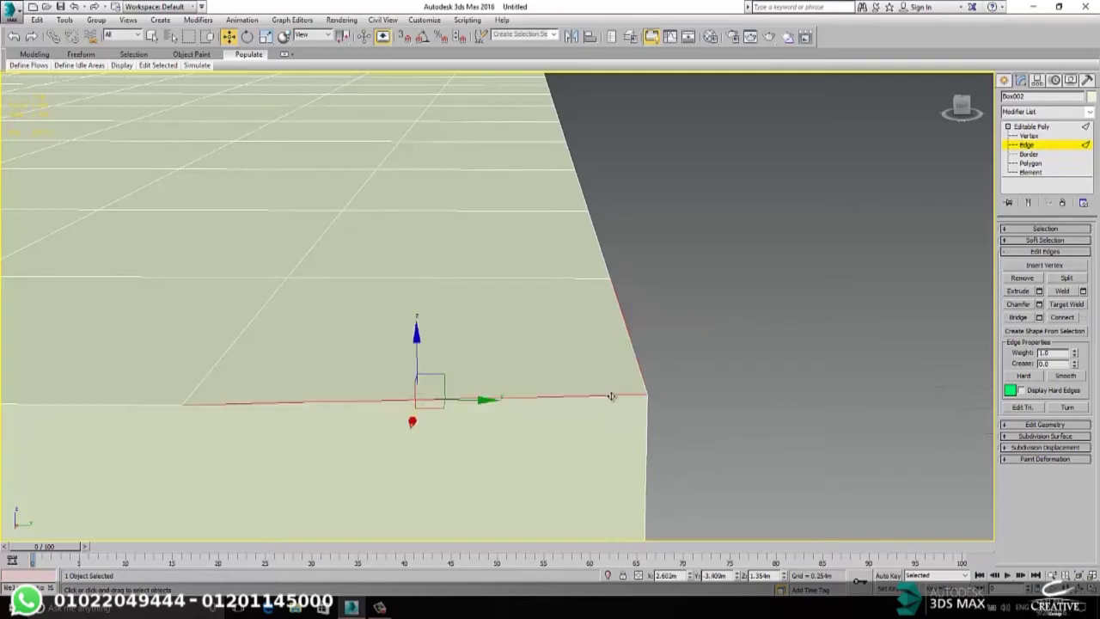
middle_click_drag(493, 428, 414, 379)
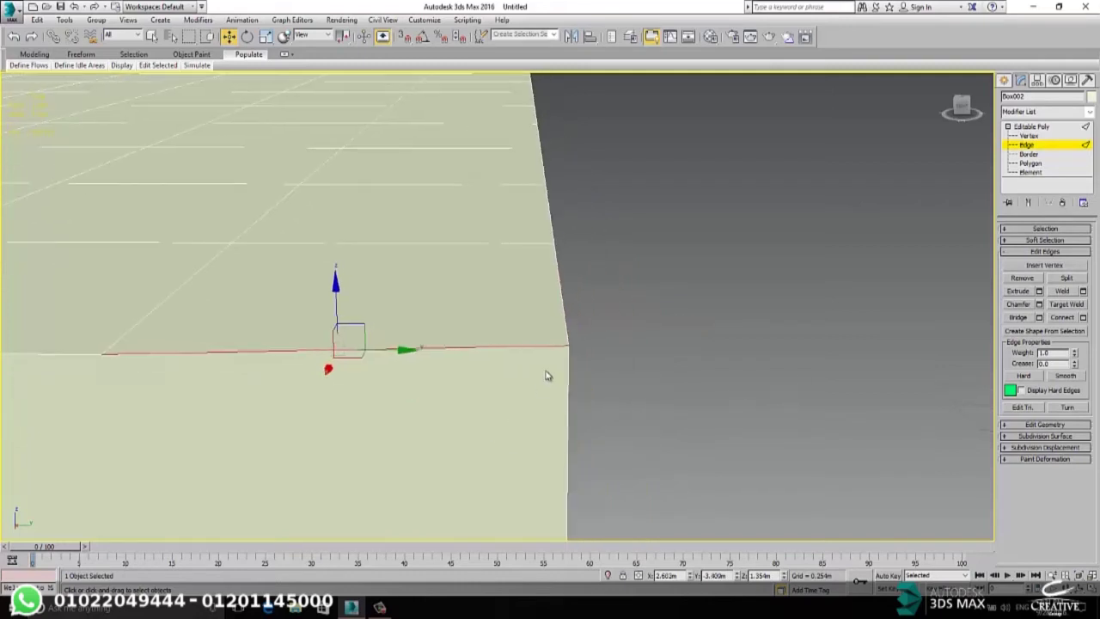
left_click(566, 323)
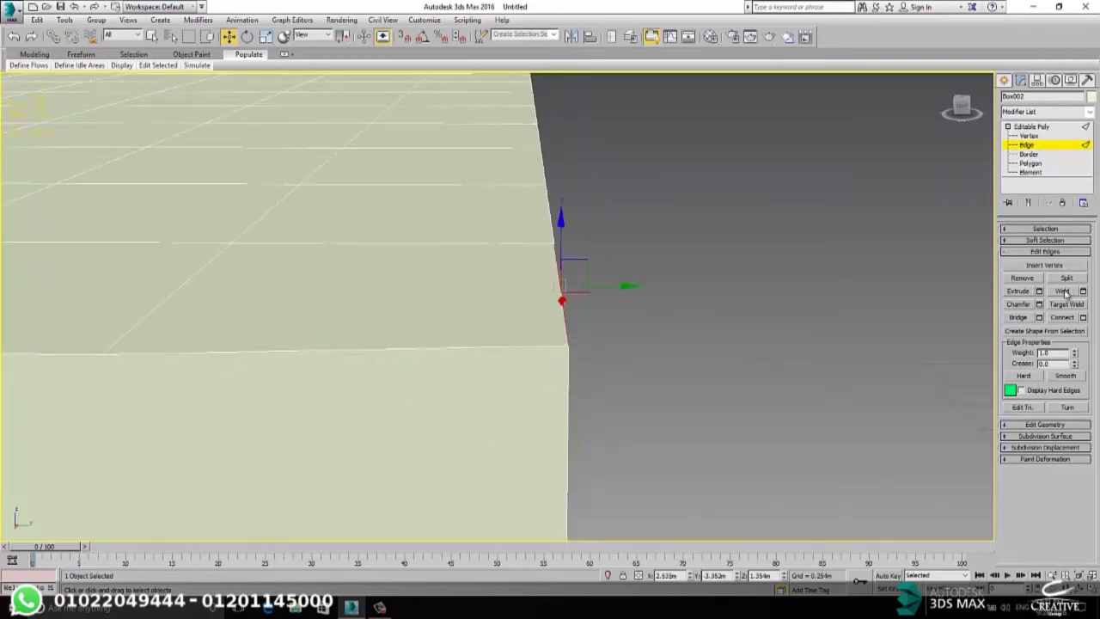
left_click(1039, 305)
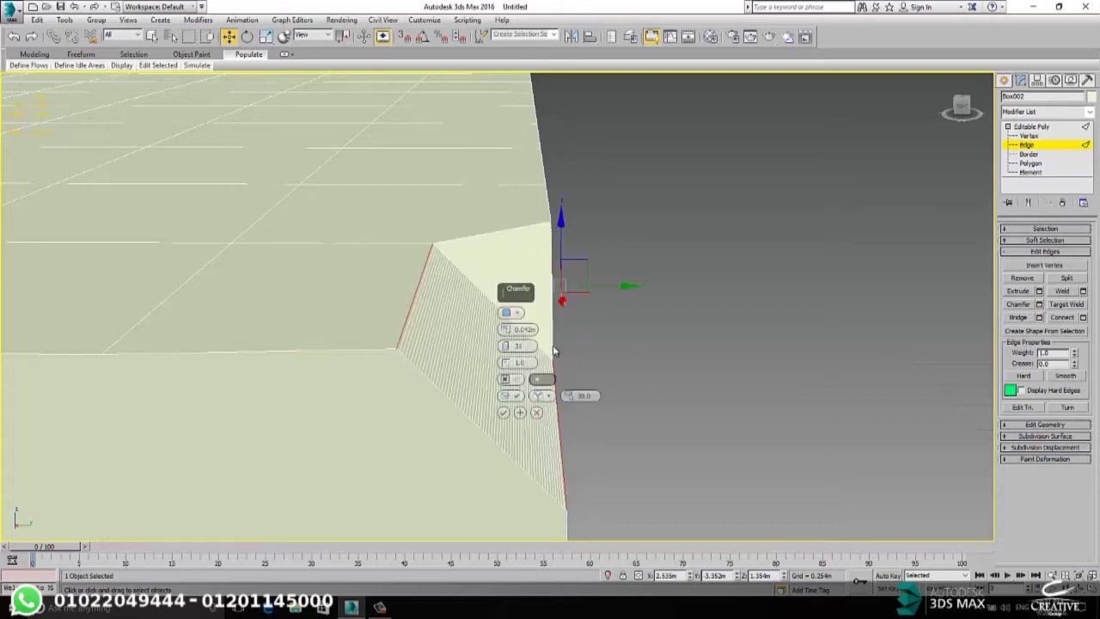
- Compare Standard Chamfer with Quad Chamfer on the corner's rim edge, and leave the type on Quad Chamfer
left_click(517, 314)
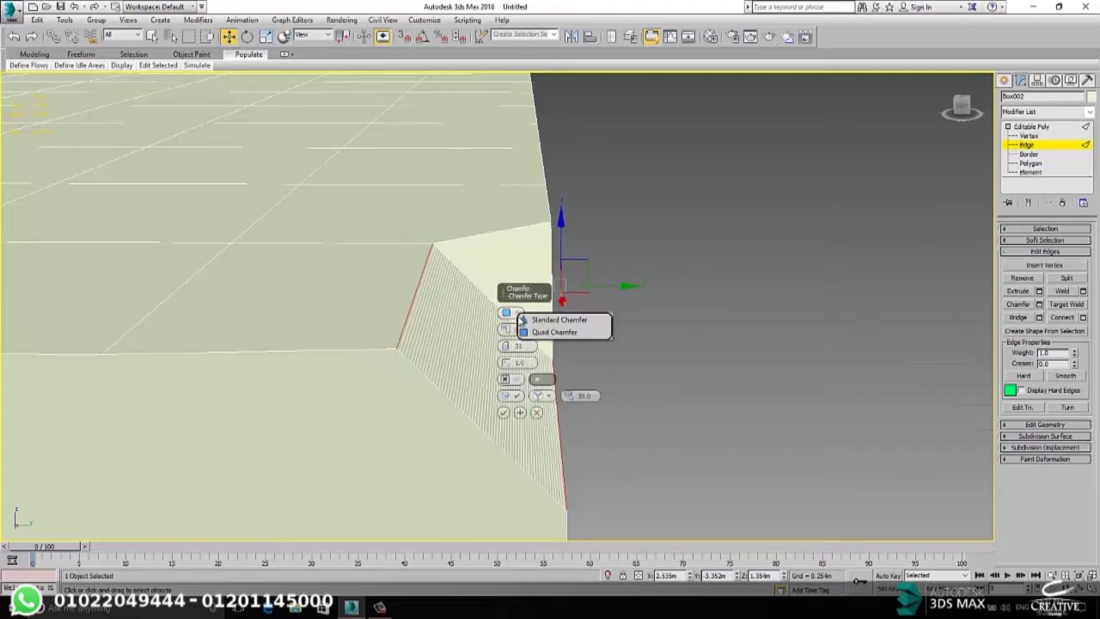
left_click(534, 332)
left_click(513, 313)
left_click(528, 320)
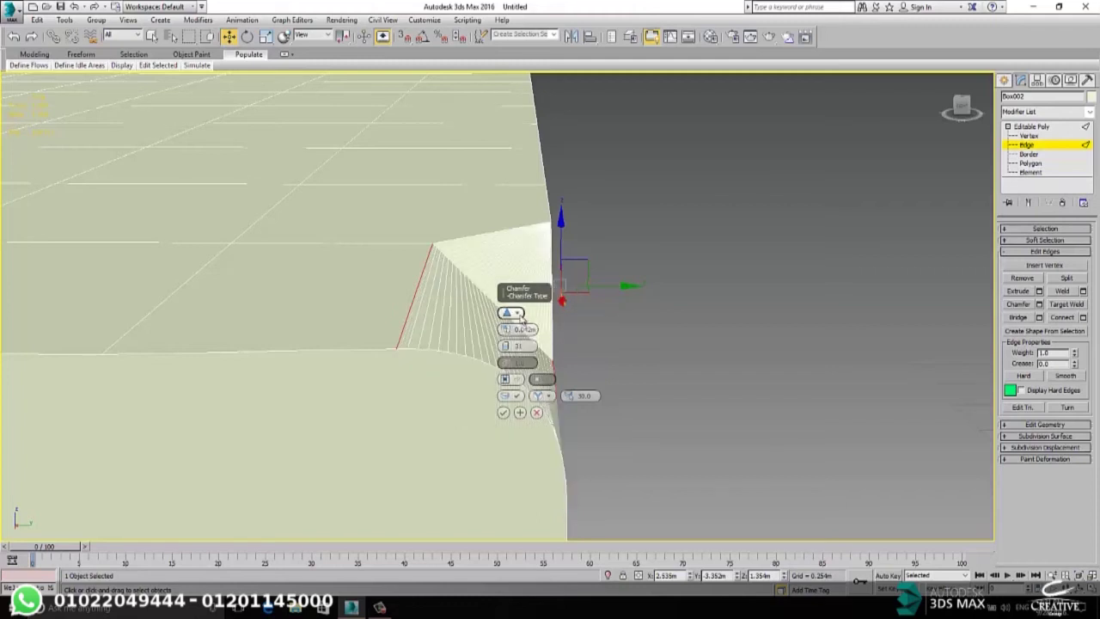
left_click(514, 313)
left_click(537, 322)
middle_click_drag(427, 347, 421, 331, "alt")
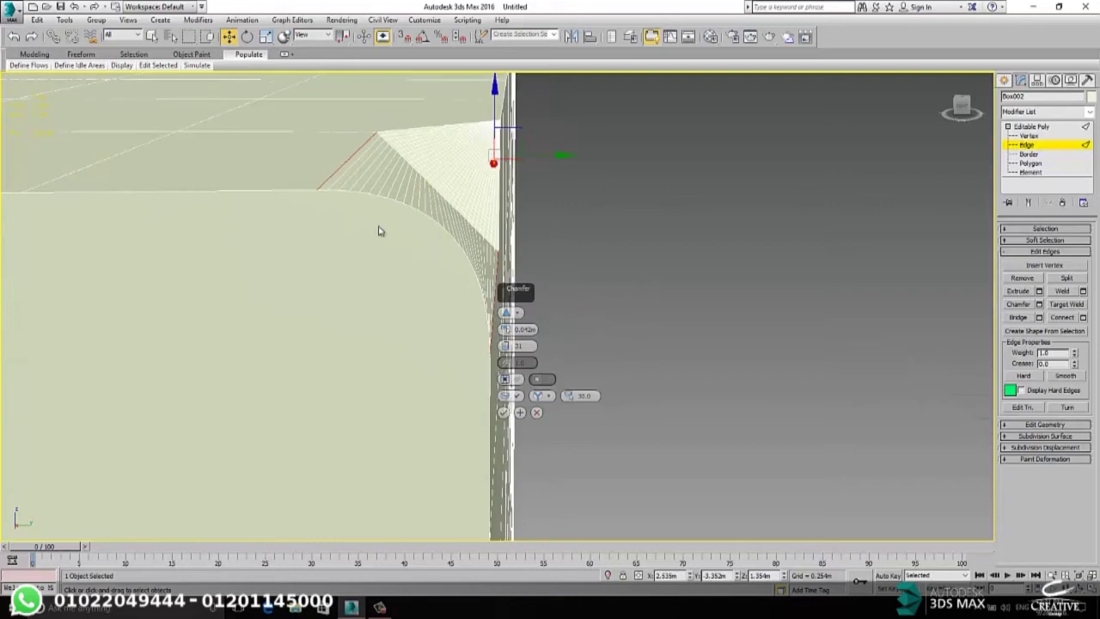
left_click(515, 313)
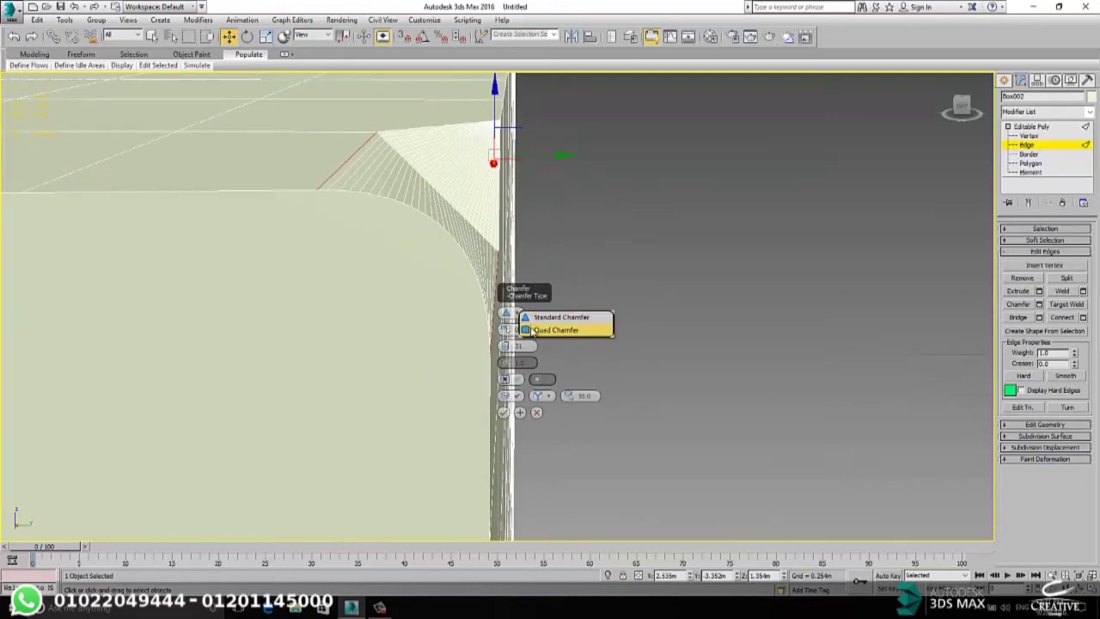
left_click(539, 333)
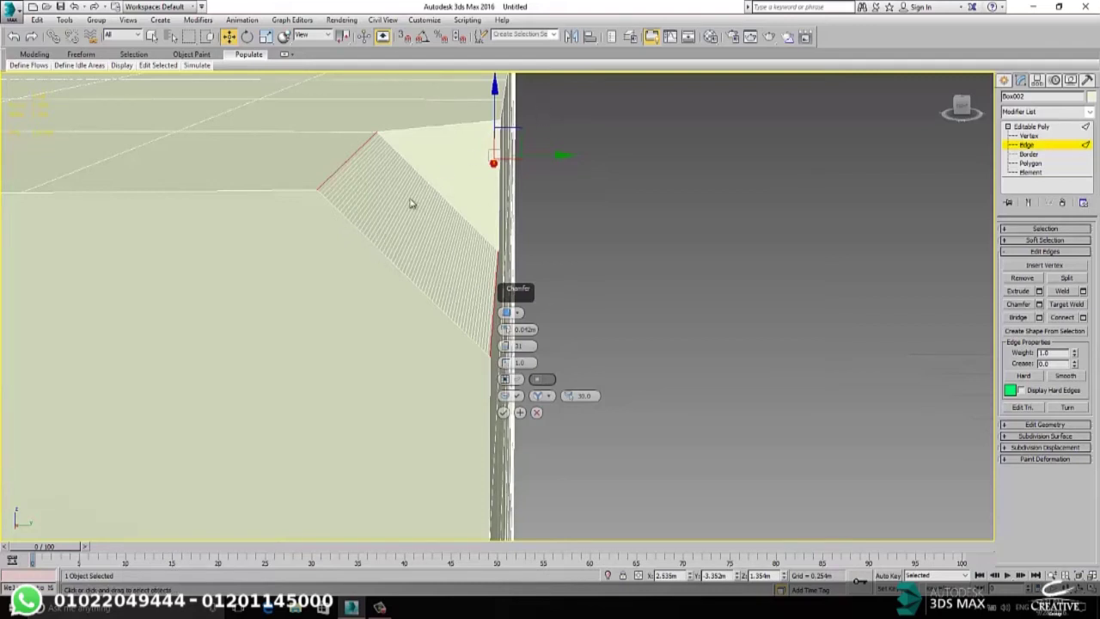
- Set the corner edge's chamfer amount to 0.066 m, keep Smooth enabled, and apply the chamfer
mouse_move(505, 330)
left_mouse_down()
mouse_move(495, 245)
mouse_move(504, 331)
mouse_move(525, 325)
left_mouse_up()
left_click(504, 397)
left_click(504, 397)
left_click(504, 397)
left_click(504, 397)
left_click(504, 397)
left_click(504, 397)
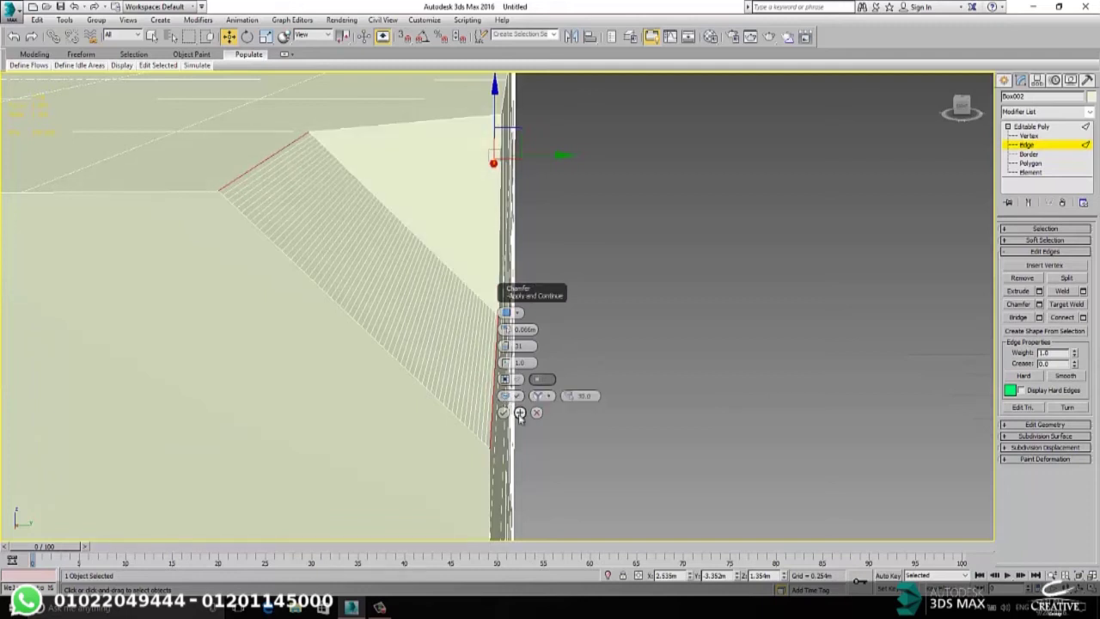
left_click(503, 412)
- Select the upper and lower horizontal edges of one grid cell on the box's end side, near the chamfered corner
scroll(451, 311, "down", 5)
scroll(464, 311, "up", 5)
scroll(473, 311, "up", 2)
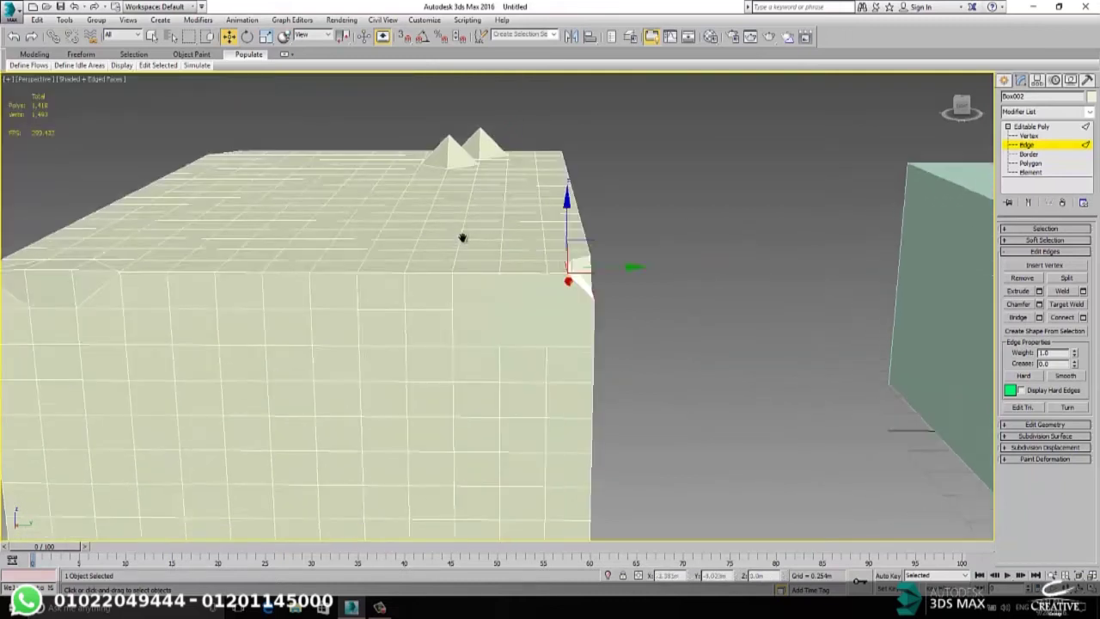
scroll(462, 238, "down", 3)
scroll(444, 327, "up", 6)
scroll(560, 255, "down", 5)
scroll(570, 248, "up", 5)
scroll(560, 226, "down", 5)
scroll(556, 224, "up", 5)
left_click(556, 224)
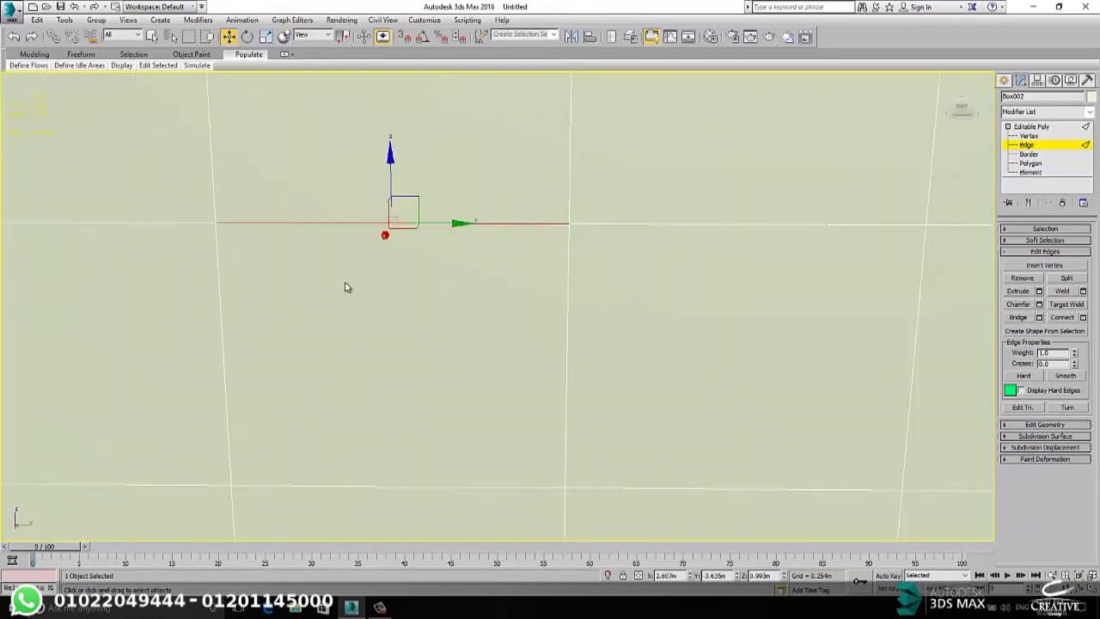
scroll(361, 258, "down", 5)
scroll(366, 307, "up", 5)
scroll(366, 253, "down", 5)
scroll(322, 317, "up", 5)
scroll(378, 249, "up", 5)
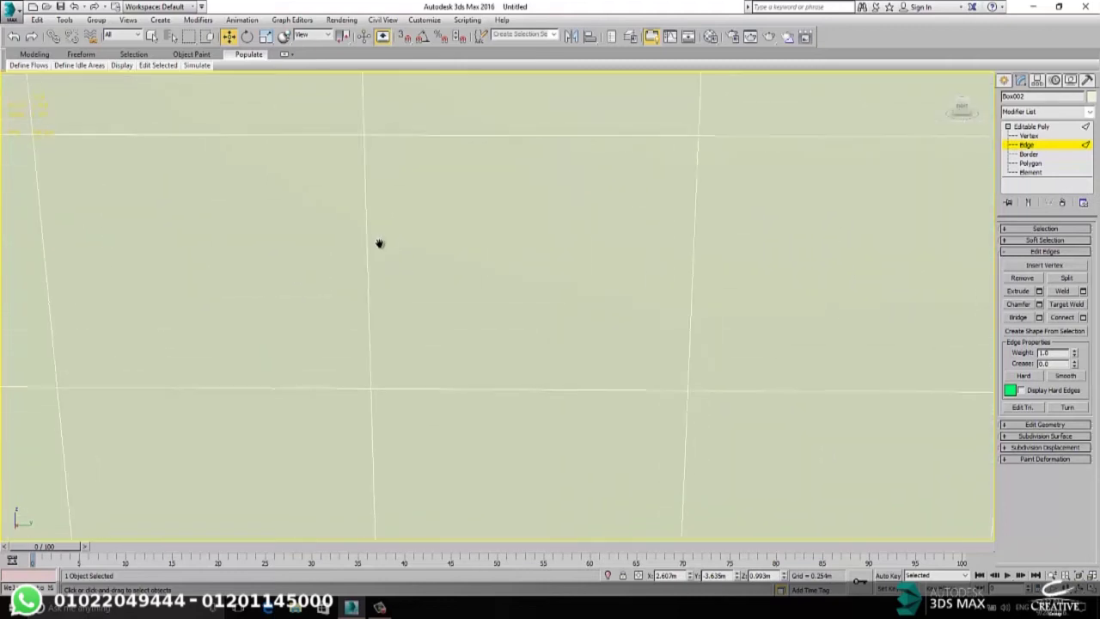
scroll(481, 215, "down", 5)
middle_click_drag(479, 230, 543, 248)
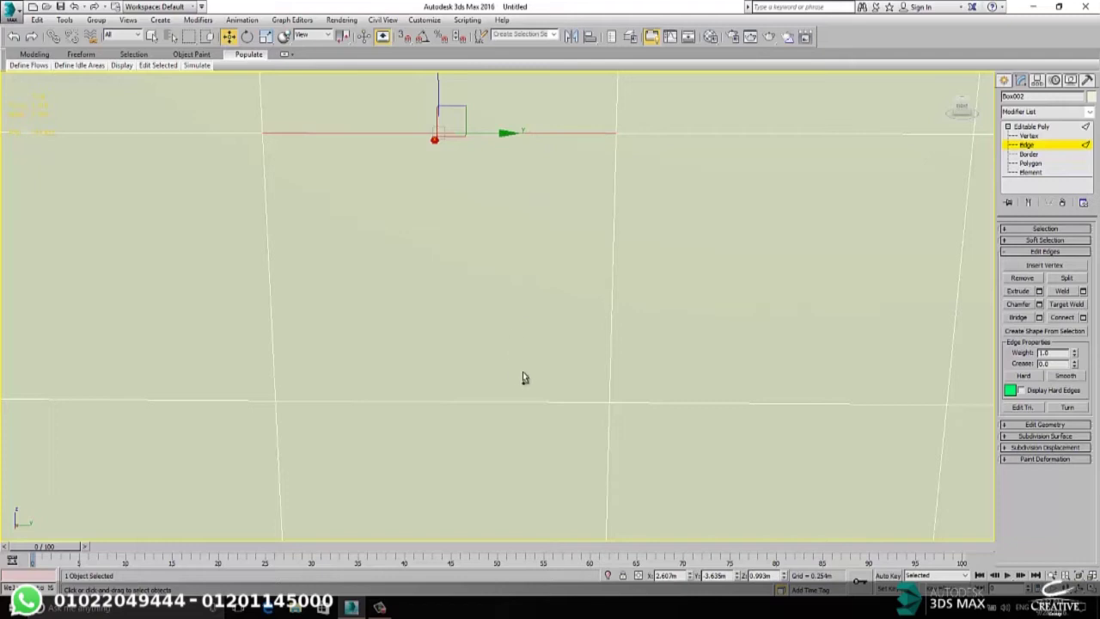
left_click(525, 402)
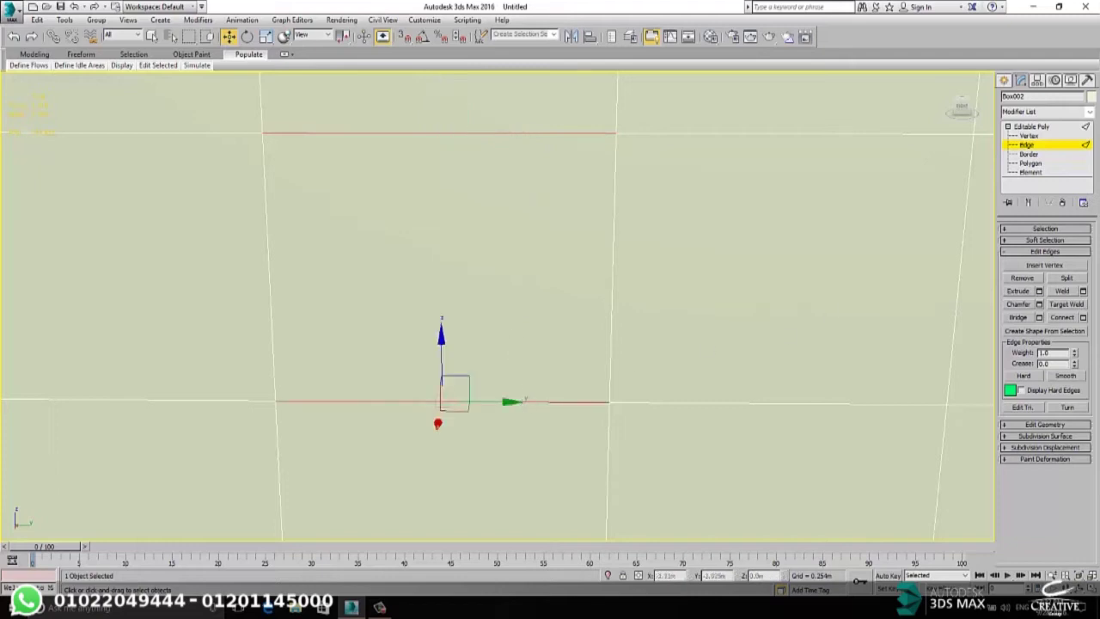
- Connect the two selected horizontal edges with 2 segments, pinch 32 and slide 7
left_click(1083, 317)
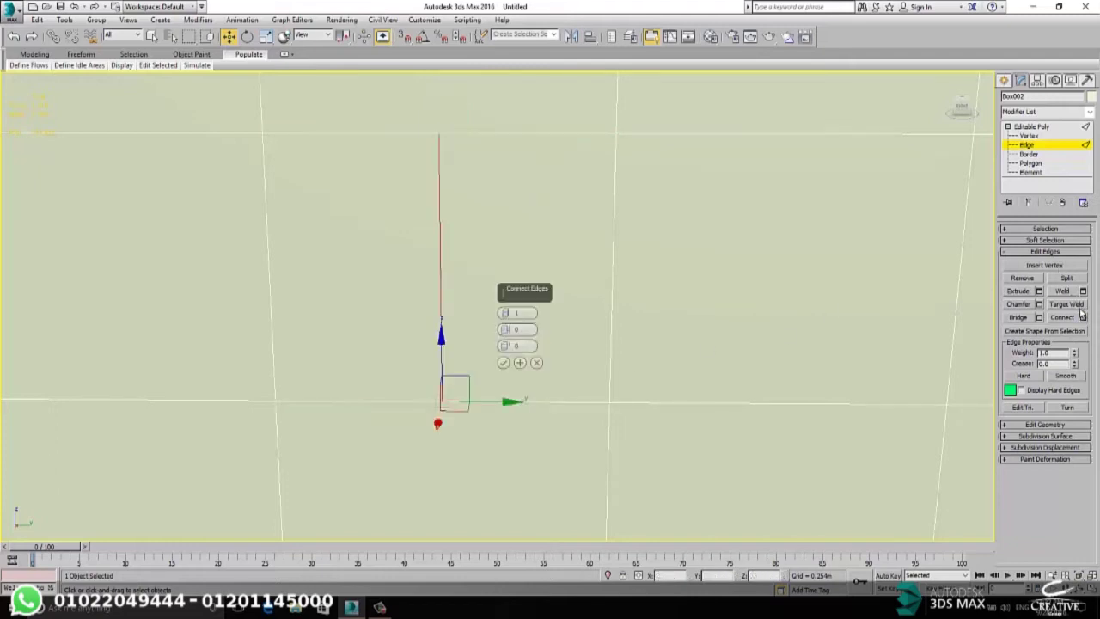
left_click(451, 133)
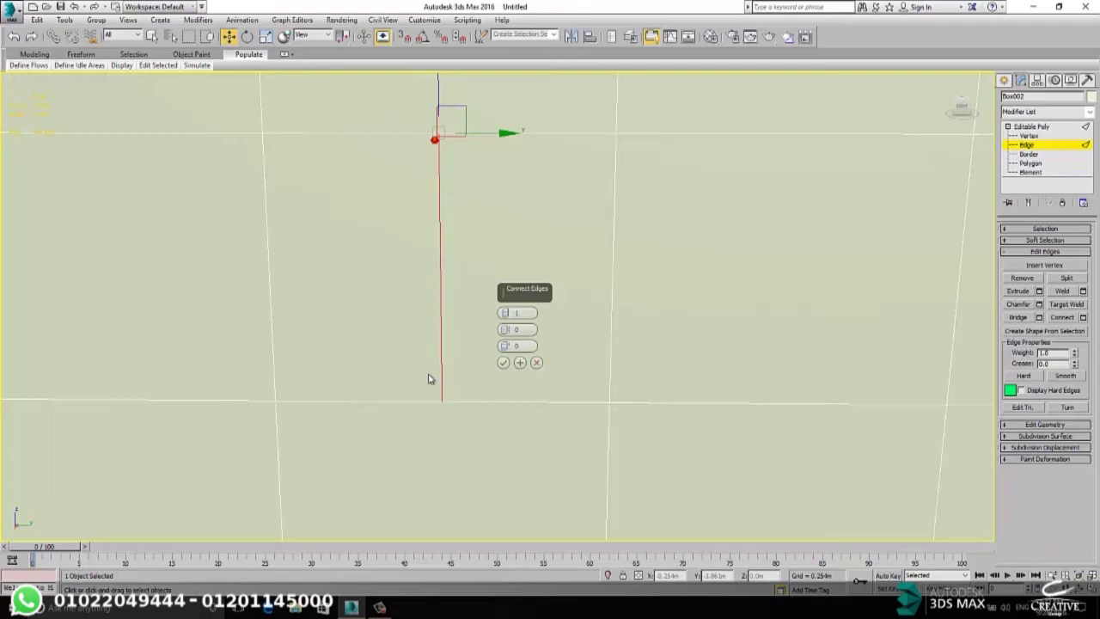
left_click_drag(504, 316, 513, 249)
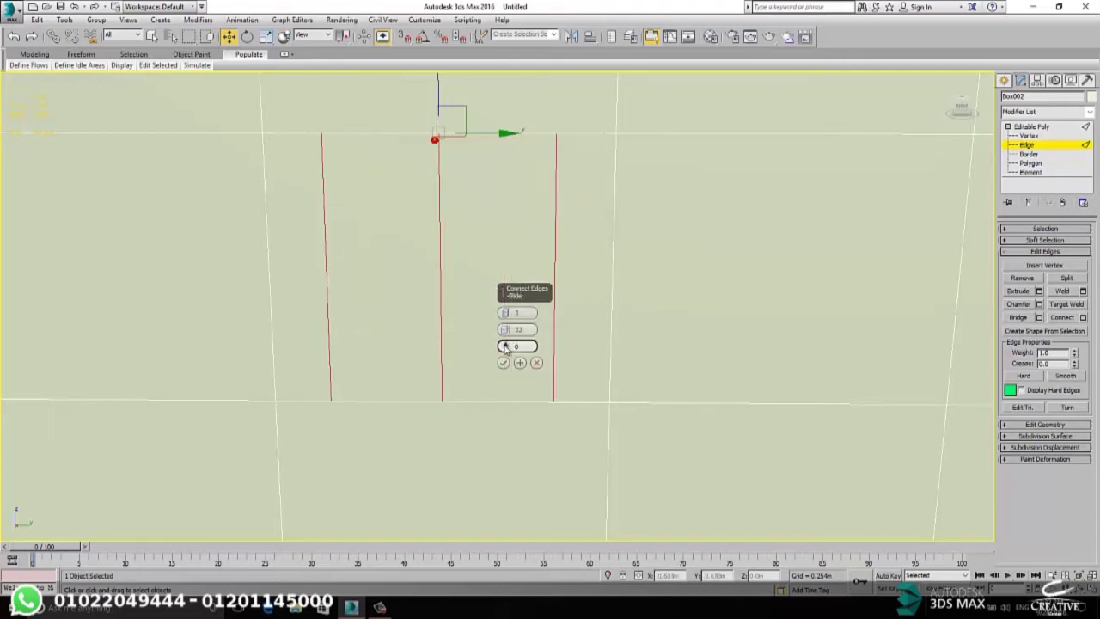
left_click_drag(505, 346, 508, 317)
left_click(507, 317)
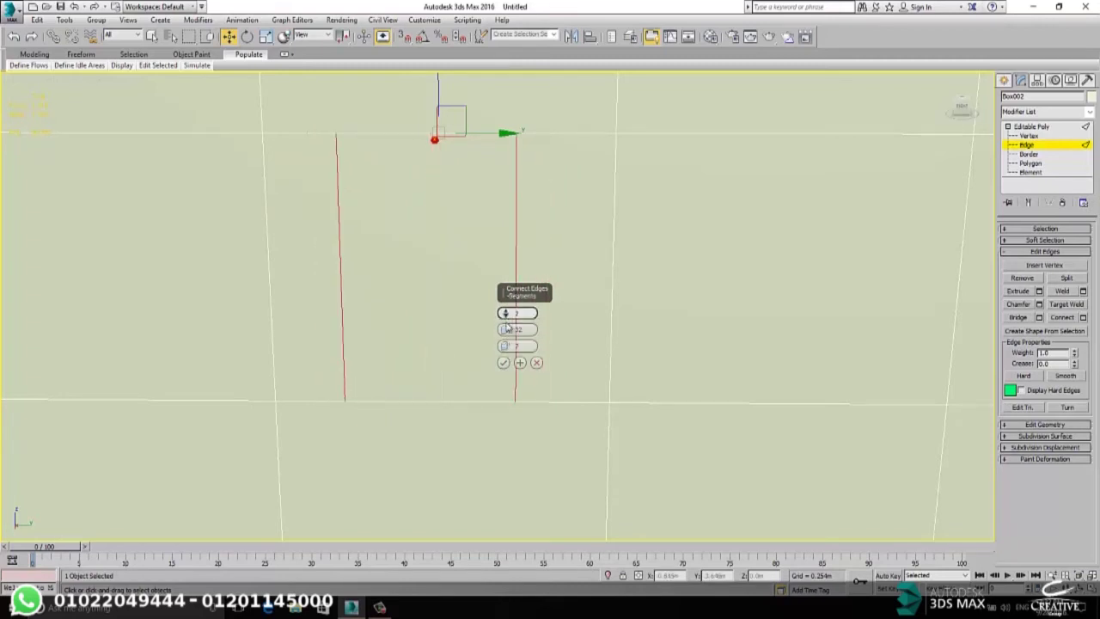
left_click(504, 363)
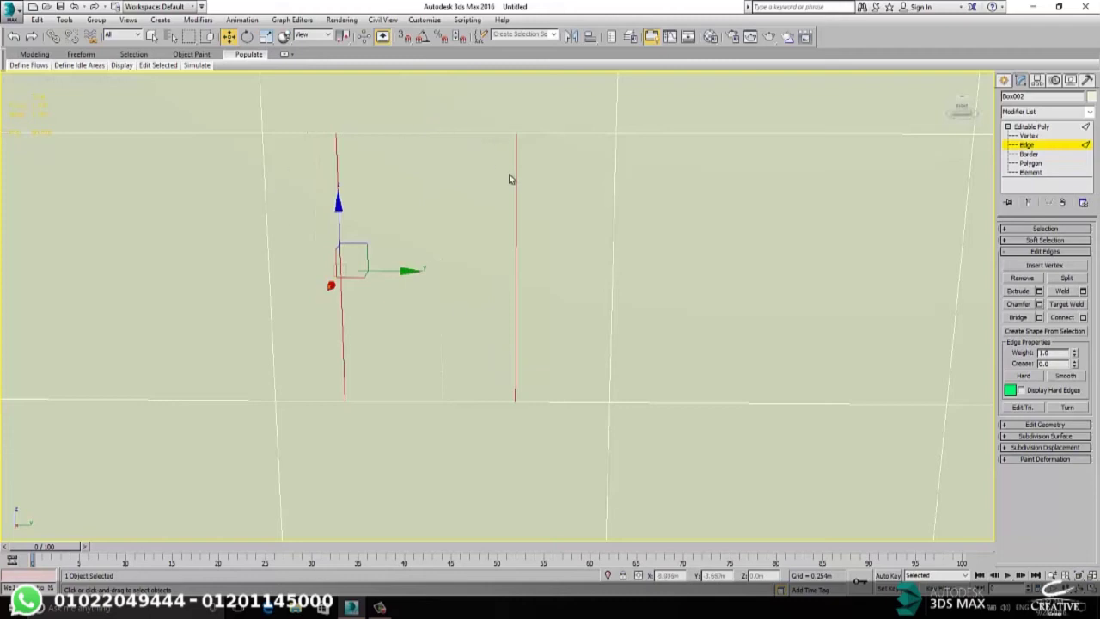
- Select the two new vertical edges inside the cell and connect them with 5 segments, pinch 32 and slide 7
left_click(505, 224)
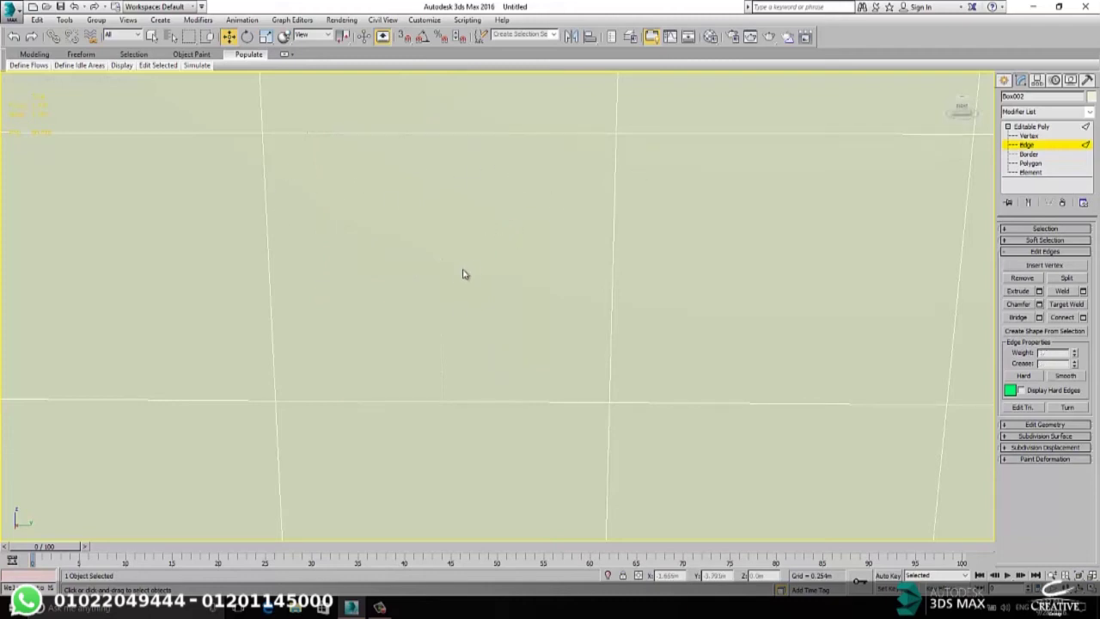
left_click_drag(326, 356, 326, 356)
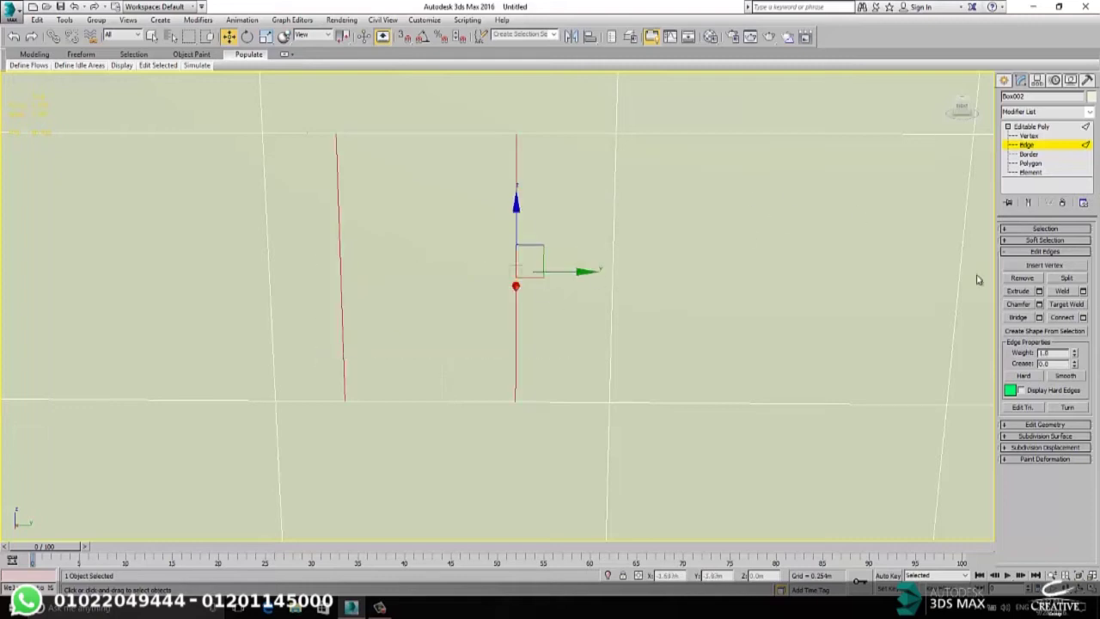
left_click(1083, 317)
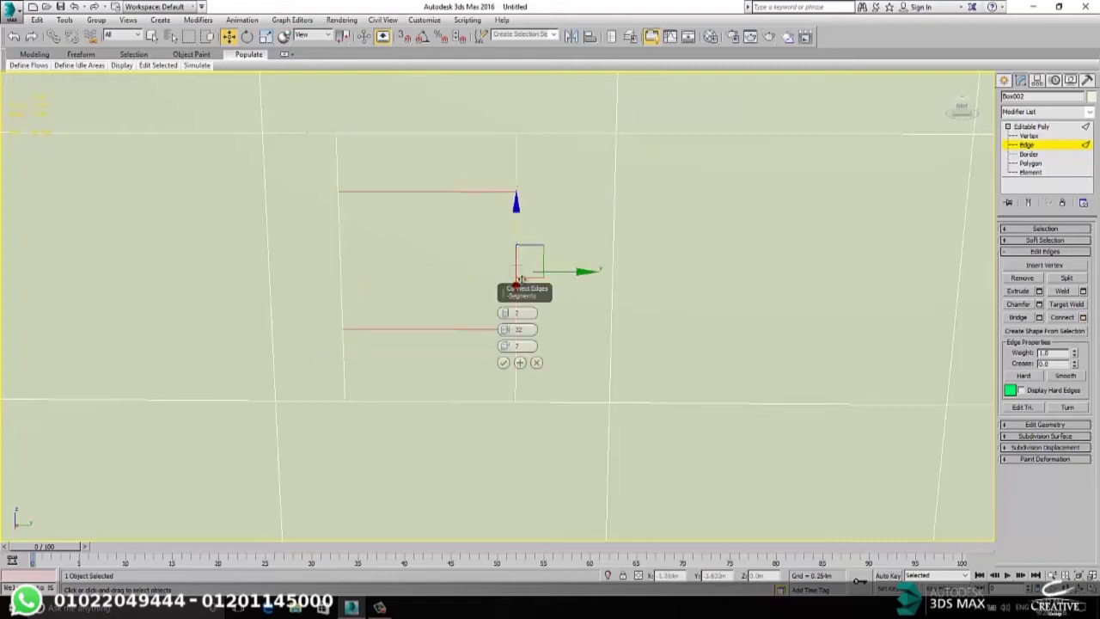
left_click(506, 310)
left_click(506, 310)
left_click(506, 311)
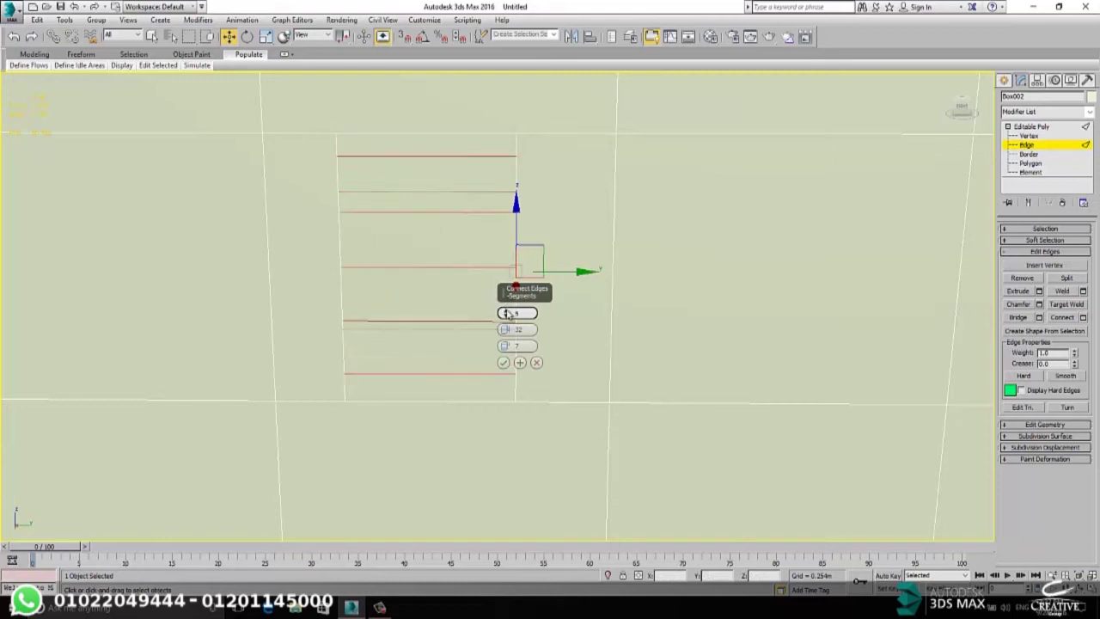
left_click(503, 318)
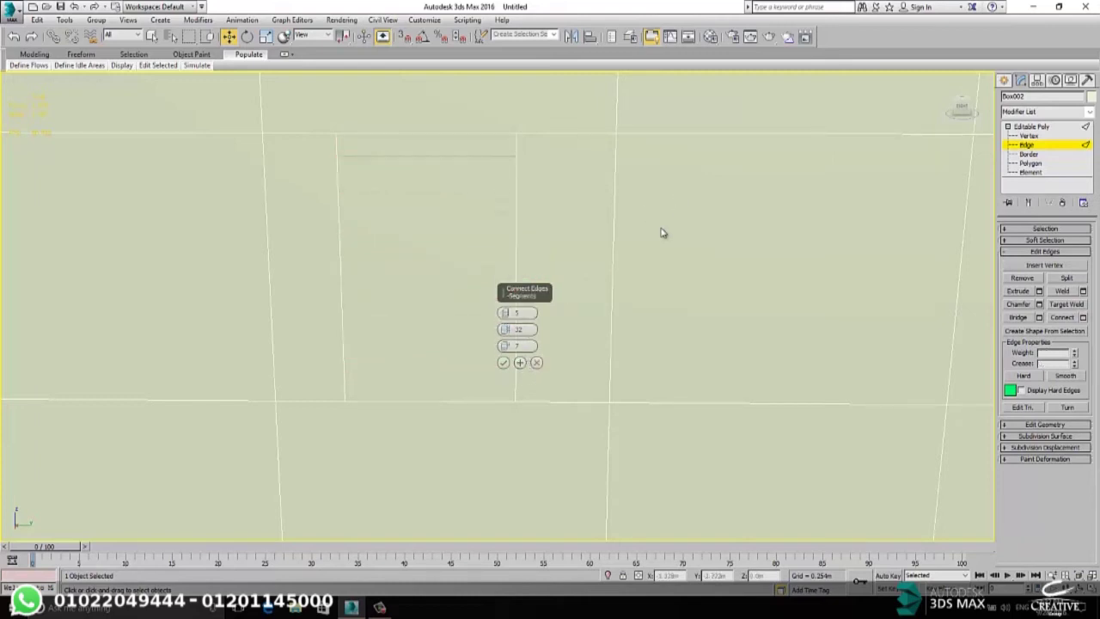
left_click(537, 362)
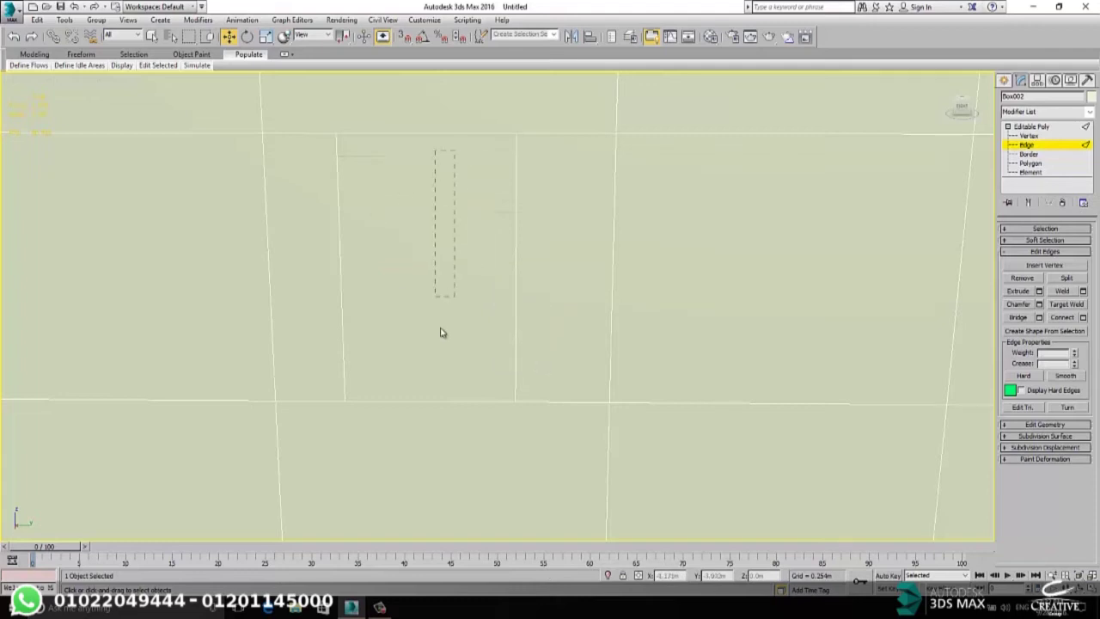
key("ctrl+z")
left_click(1083, 317)
left_click(505, 351)
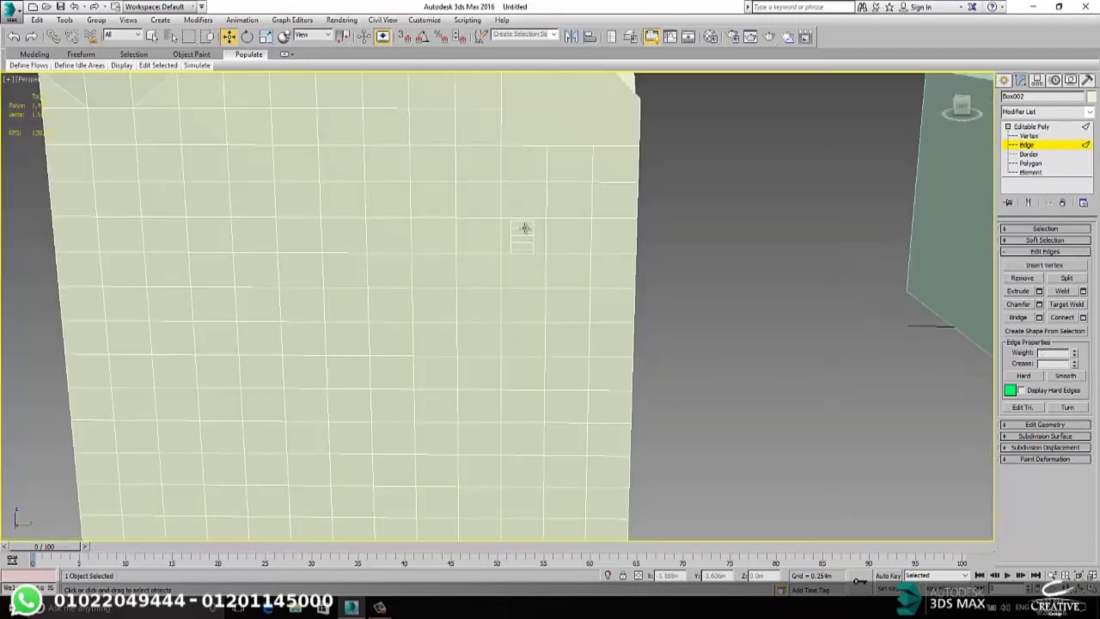
- Check one of the narrow faces between the new connecting edges at Polygon level, and clear the selection
key("4")
left_click(515, 240)
scroll(519, 245, "up", 5)
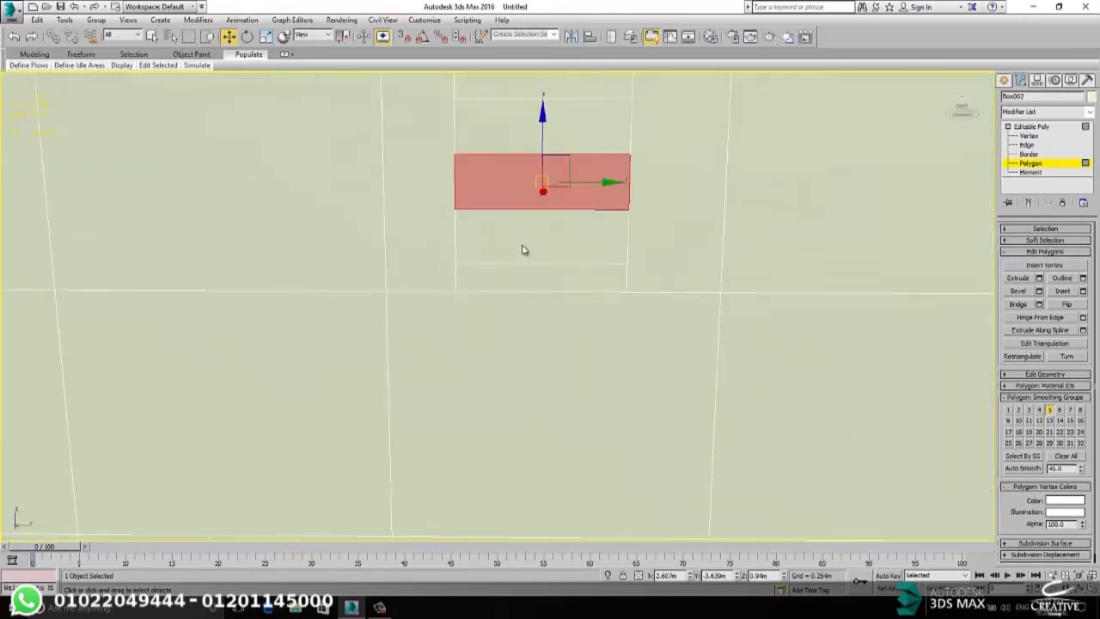
scroll(522, 250, "down", 5)
left_click(728, 246)
scroll(703, 227, "down", 5)
middle_click_drag(677, 178, 676, 210)
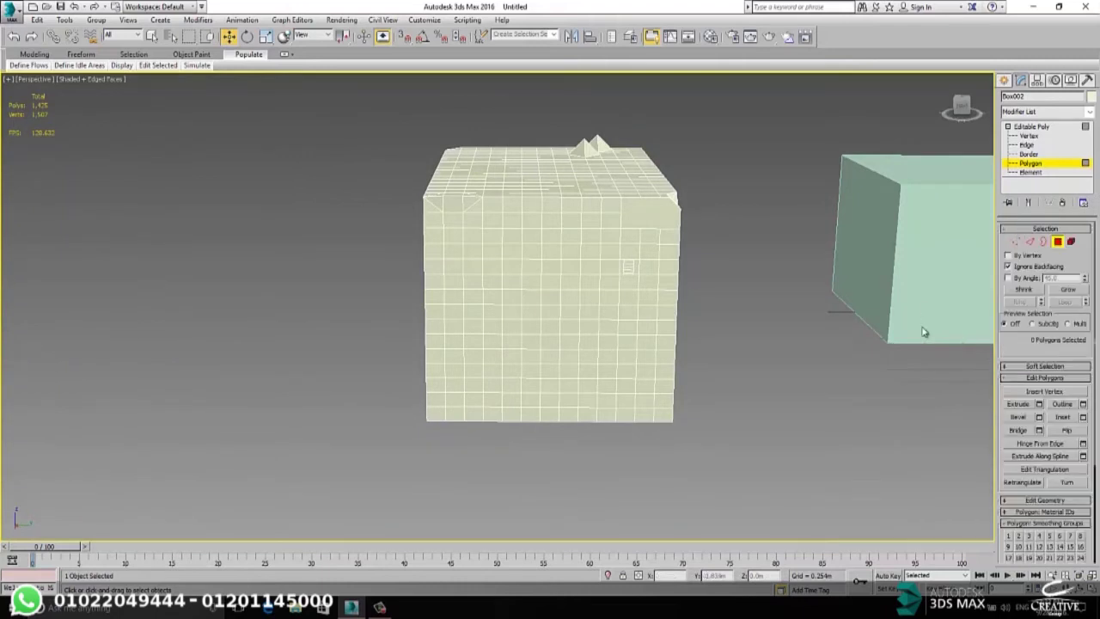
middle_click_drag(656, 229, 650, 216)
middle_click_drag(569, 258, 639, 229)
- Select one edge in the upper middle of the end side, test Grow on it several times, and clear the selection
key("2")
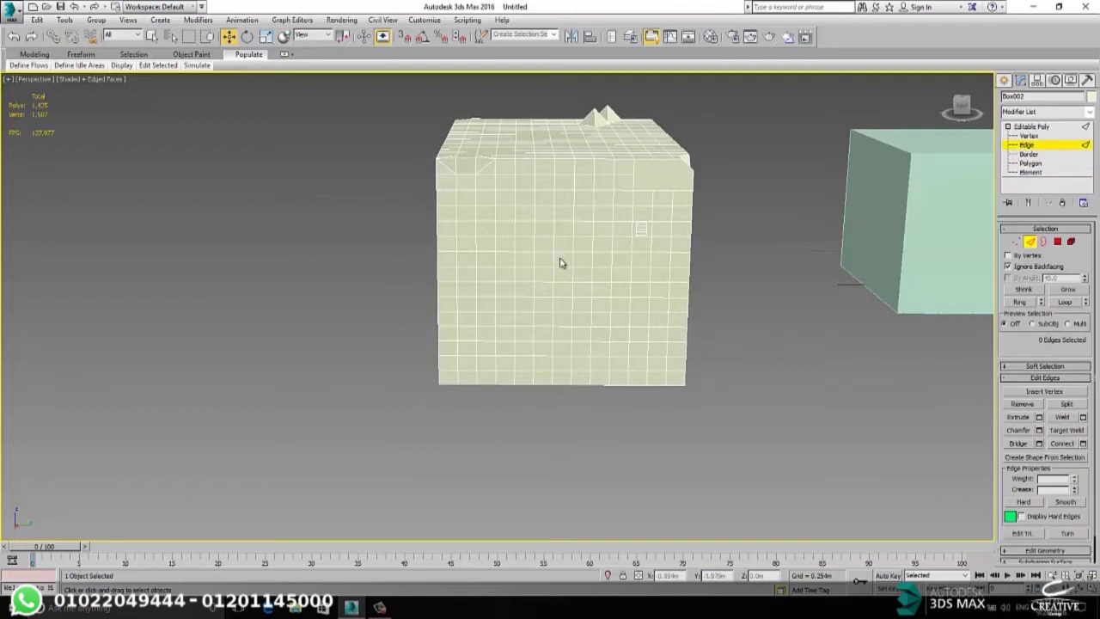
left_click(578, 238)
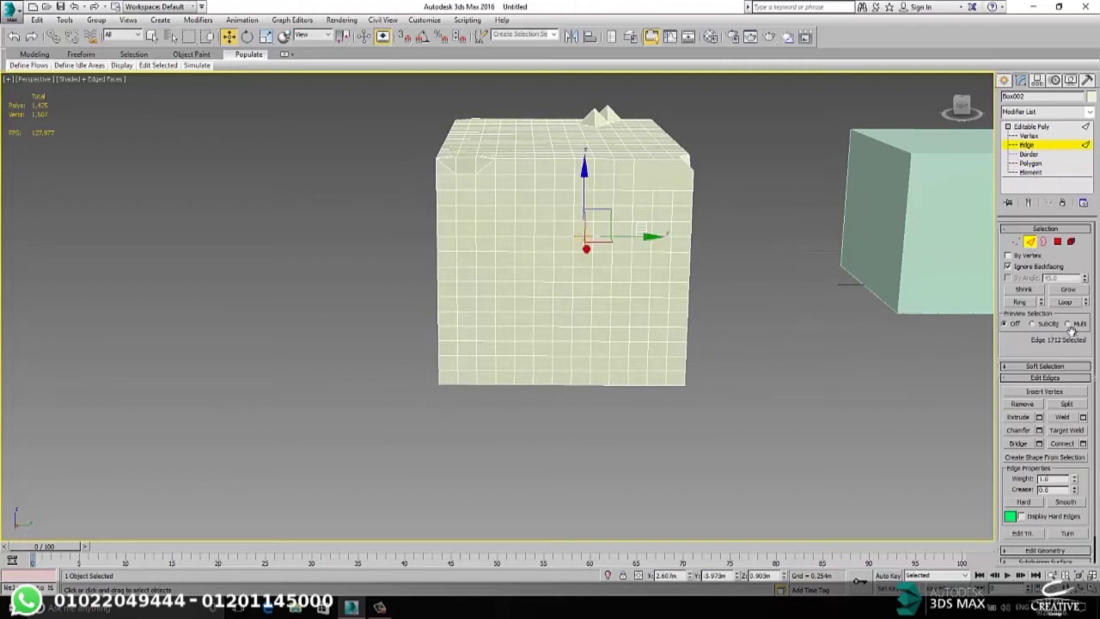
left_click(1067, 290)
left_click(1066, 290)
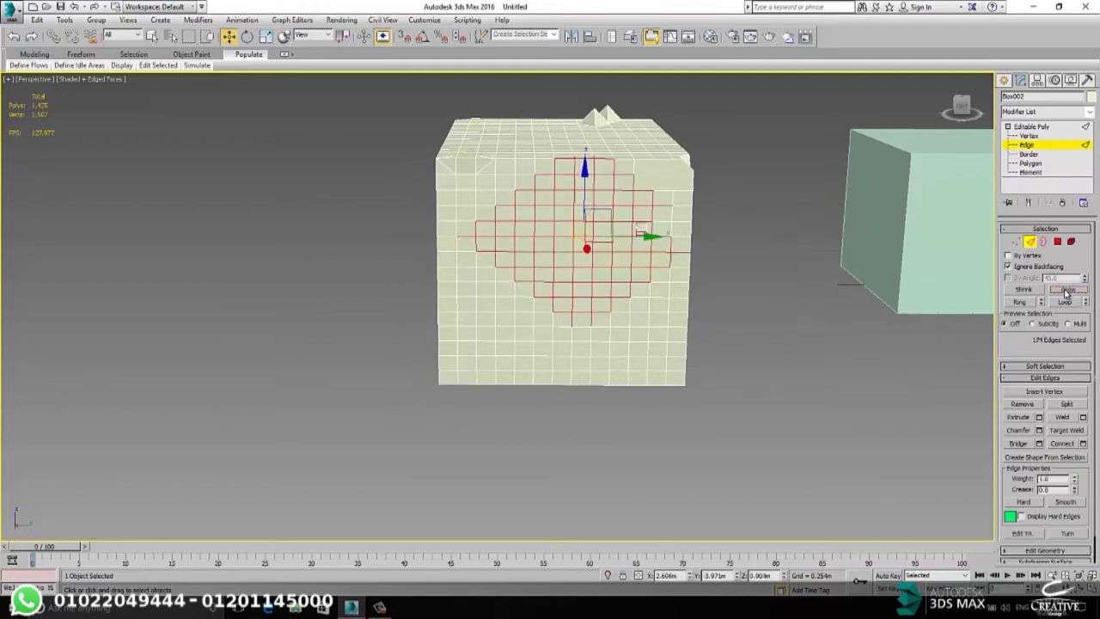
left_click(1066, 291)
left_click(1067, 291)
left_click(539, 422)
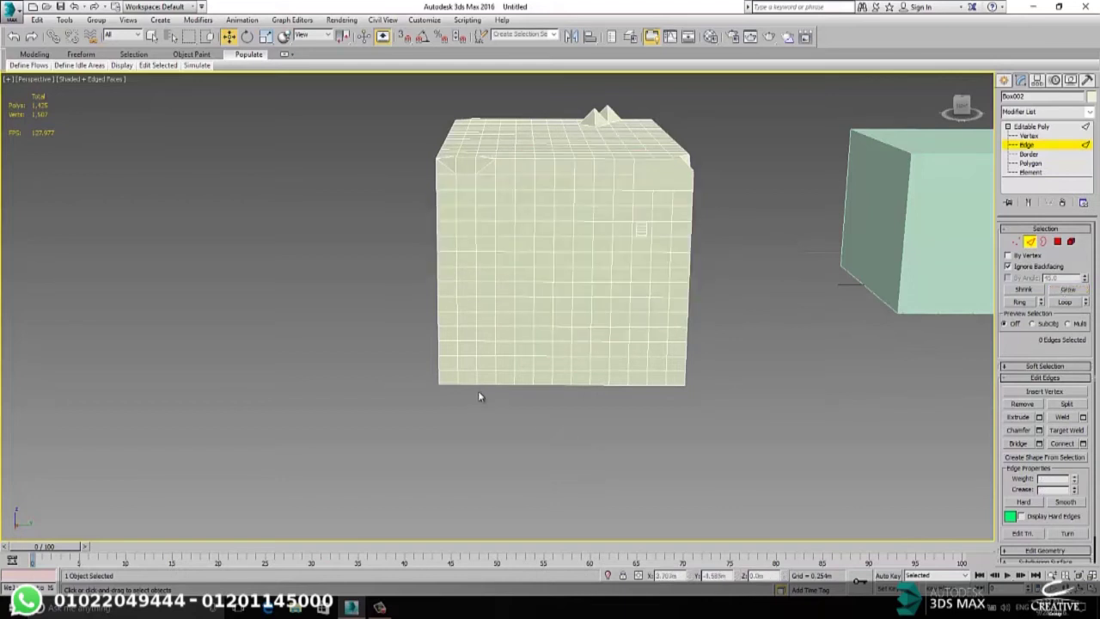
- Select a horizontal edge segment on the box's adjacent long side, near the lower corner it shares with the end side
middle_click_drag(467, 373, 557, 358, "alt")
scroll(576, 339, "up", 2)
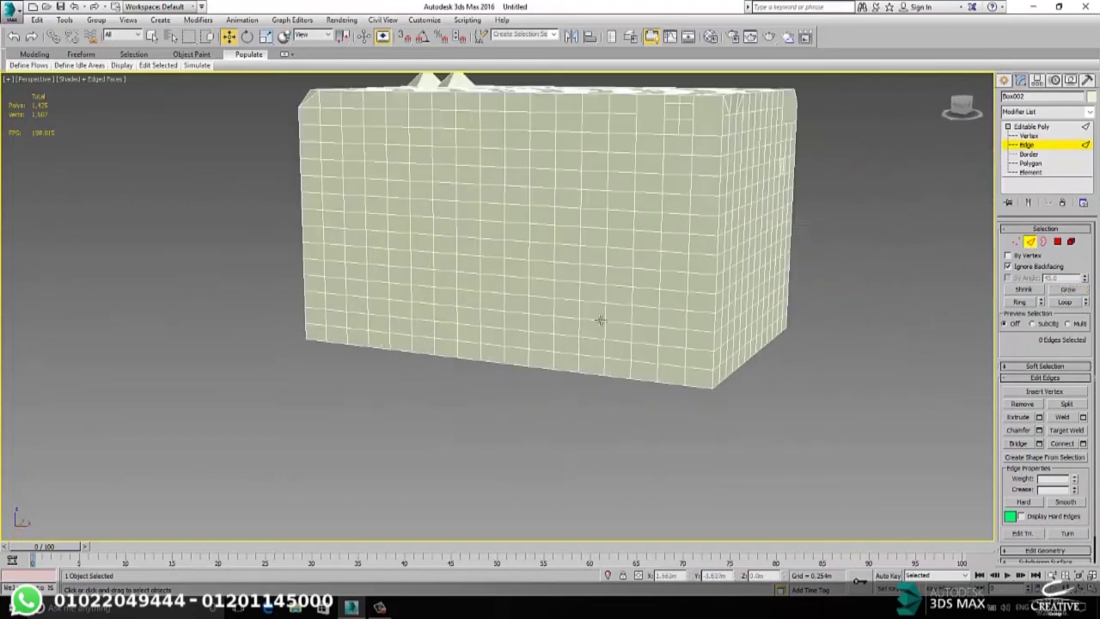
left_click(616, 323)
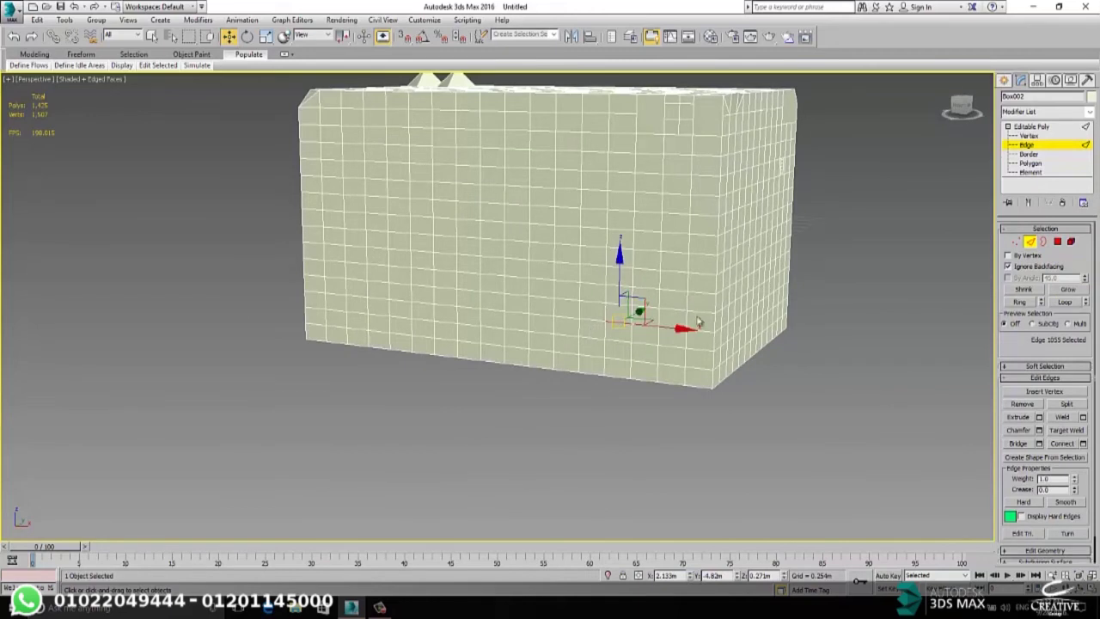
- Select the horizontal edge loop near the gridded box's base, and a ring of edges from a single front-face edge
left_click(705, 329)
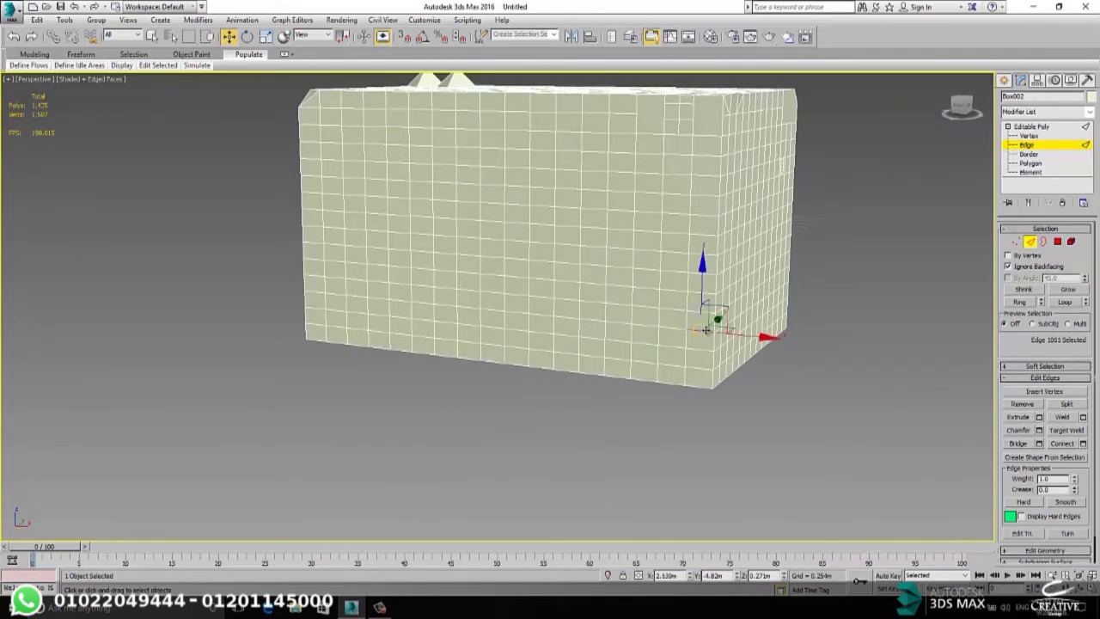
left_click(1065, 302)
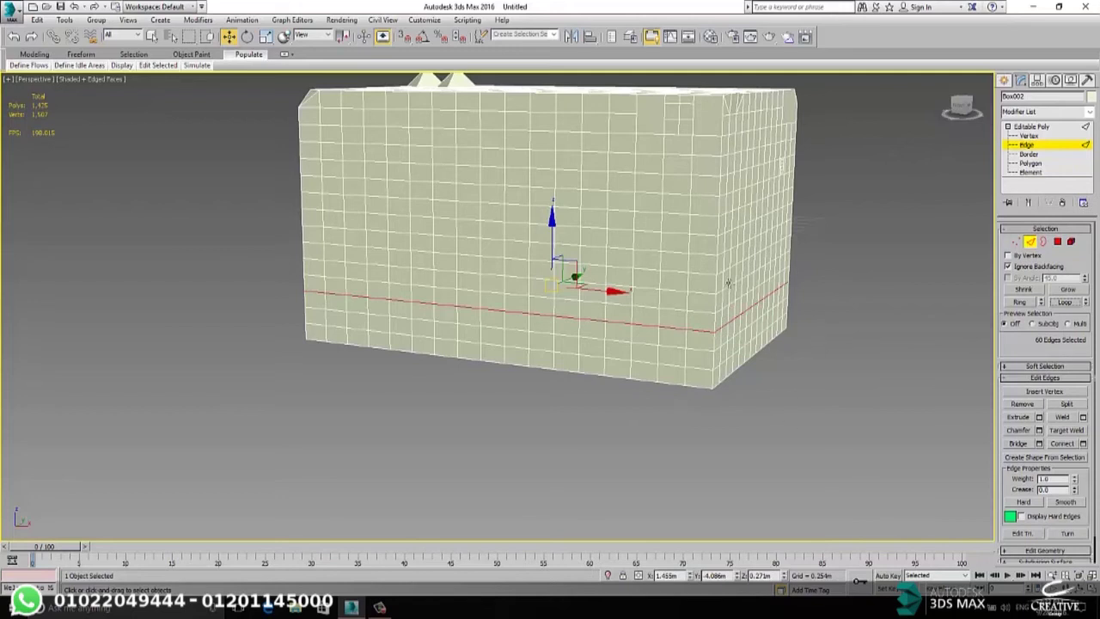
left_click(590, 209)
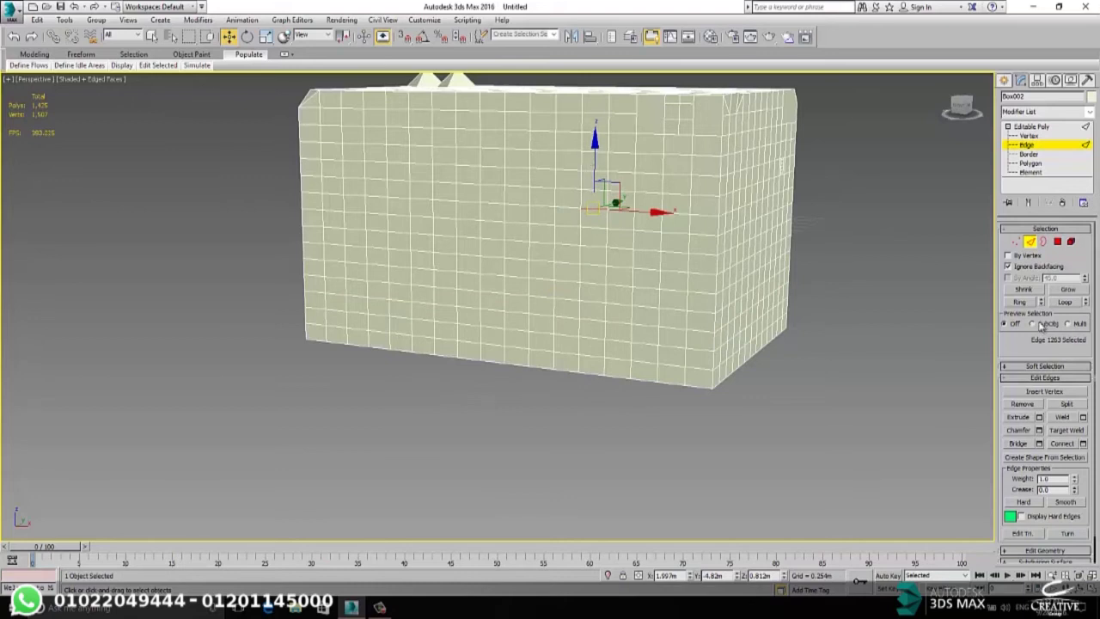
left_click(1020, 302)
middle_click_drag(690, 265, 685, 351, "alt")
scroll(685, 351, "down", 3)
left_click(804, 342)
scroll(678, 452, "up", 10)
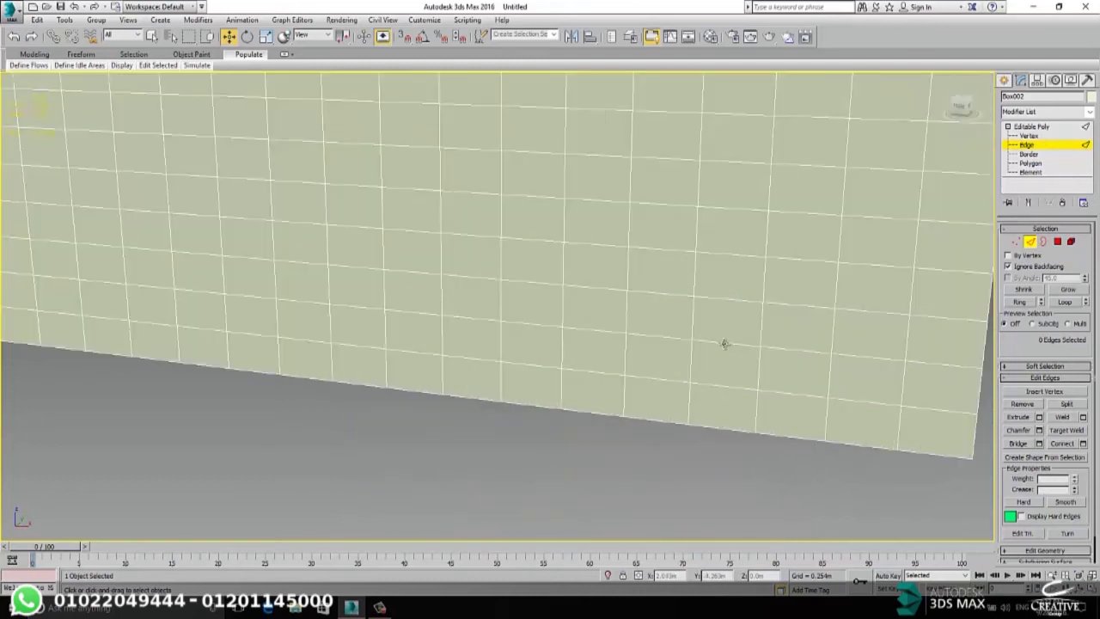
scroll(726, 352, "down", 10)
- Select the ring of parallel edges in one column of the box's front face, and clear the selection
left_click(791, 320)
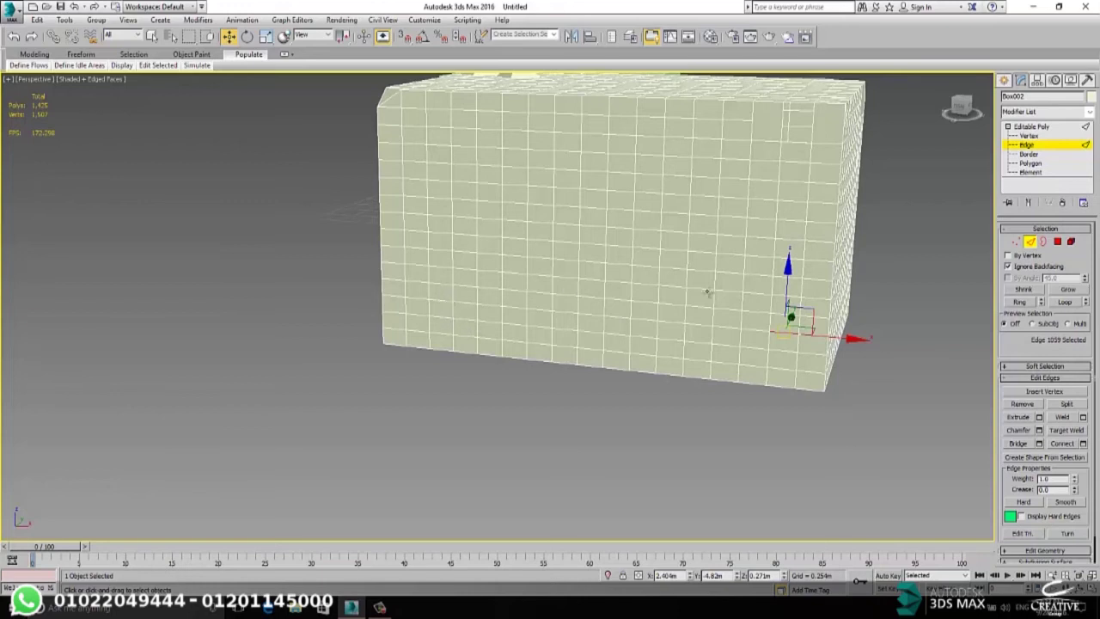
left_click(794, 163, "shift")
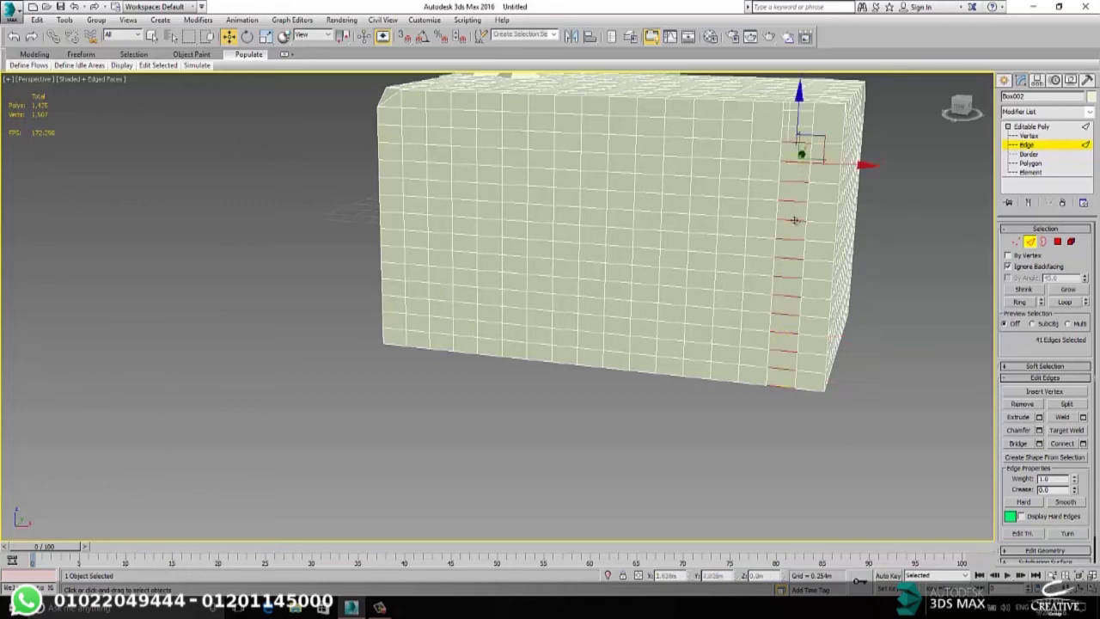
middle_click_drag(800, 348, 885, 313, "alt")
left_click(896, 362)
- Select a block of edges around the box's chamfered top corner, covering both the top and front faces
middle_click_drag(896, 361, 809, 269, "alt")
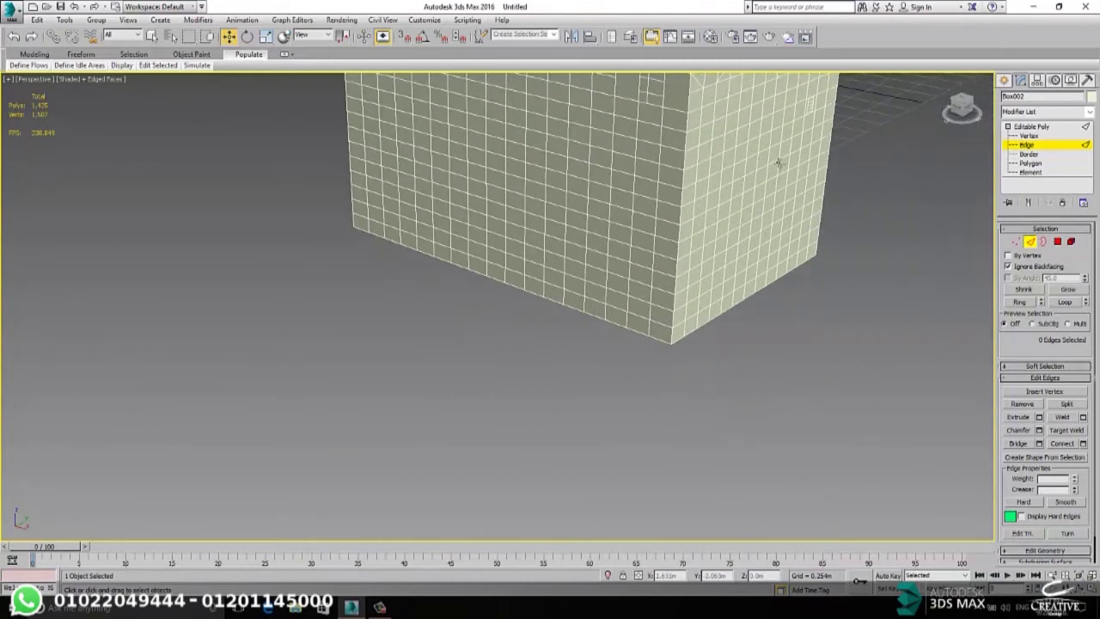
scroll(777, 163, "up", 5)
scroll(735, 295, "down", 4)
middle_click_drag(707, 268, 776, 385)
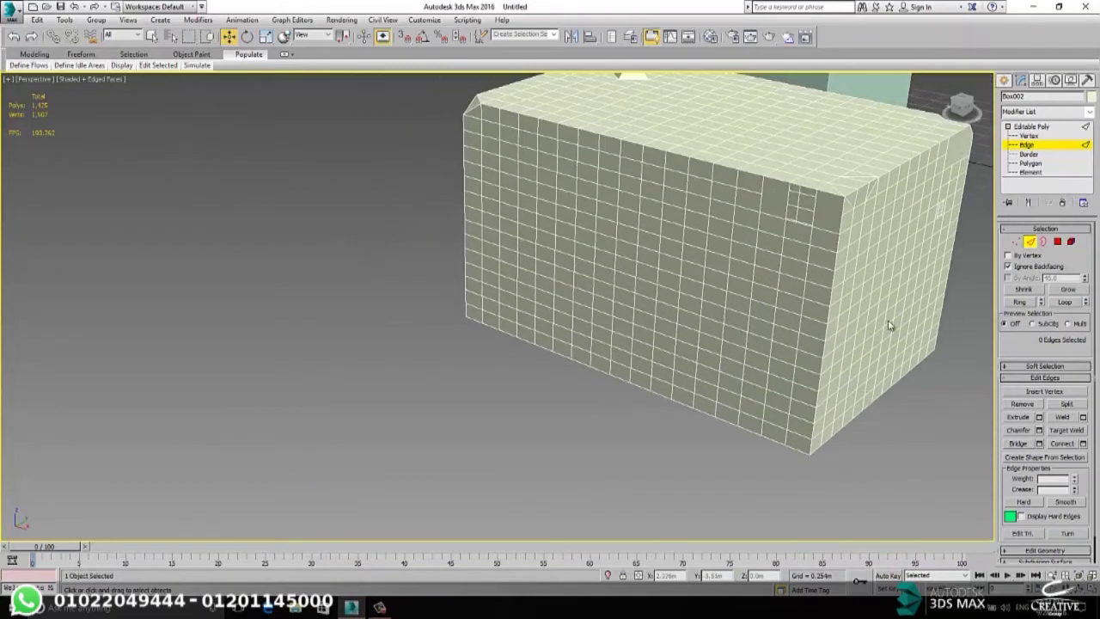
middle_click_drag(689, 378, 671, 380, "alt")
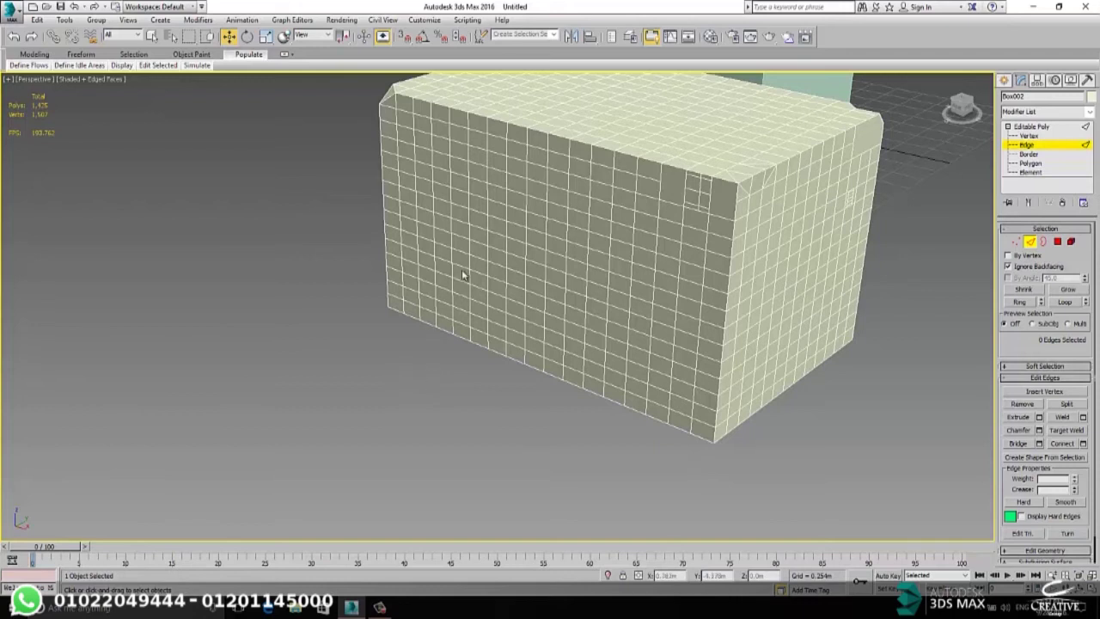
middle_click_drag(659, 220, 442, 223, "alt")
scroll(432, 214, "up", 3)
scroll(481, 215, "down", 5)
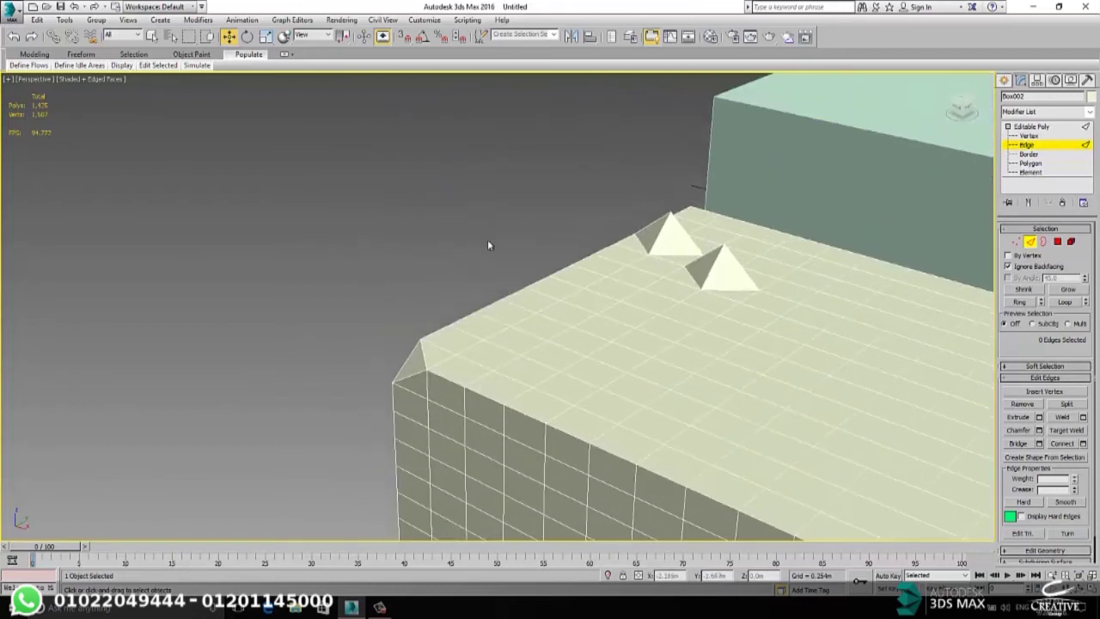
left_click_drag(478, 334, 528, 359)
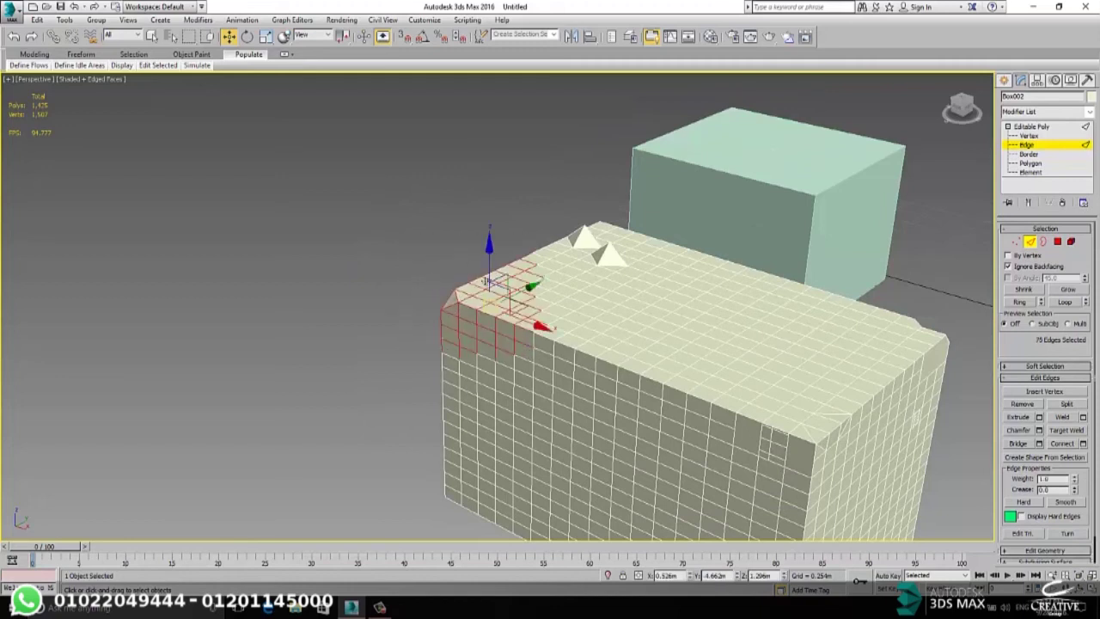
- Create a Linear shape from the selected corner edges, keeping the name Shape001
left_click(1043, 457)
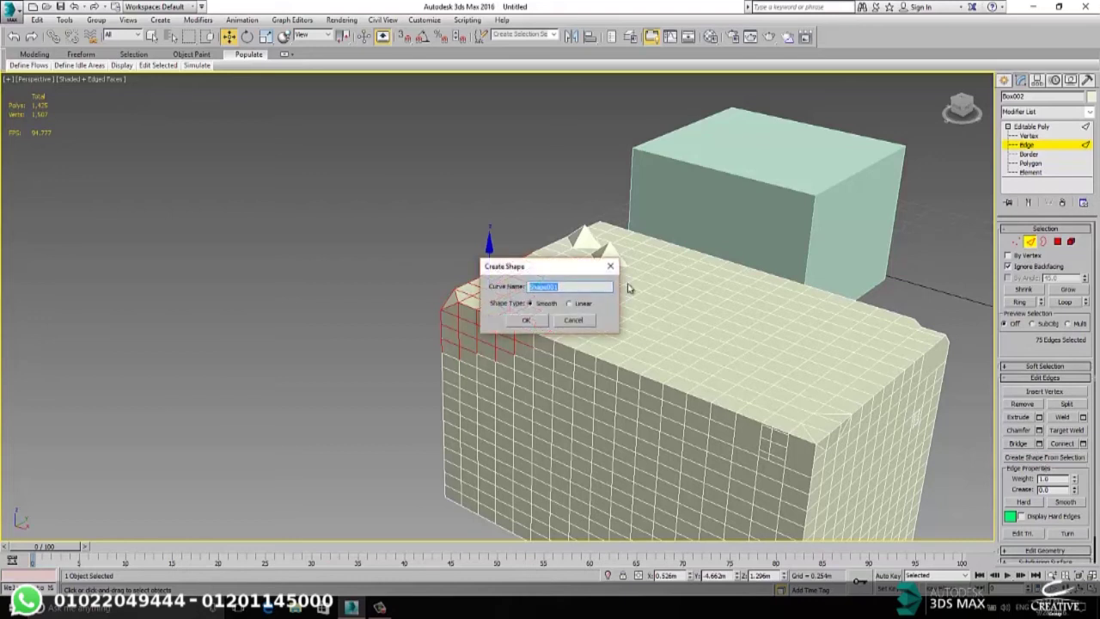
left_click_drag(522, 274, 731, 174)
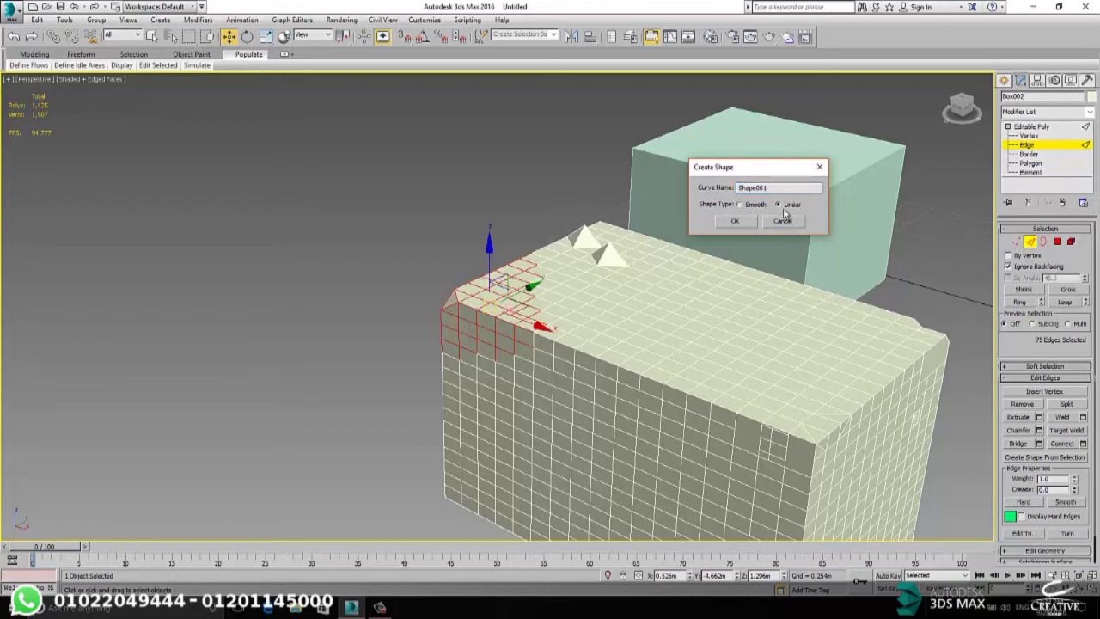
left_click(778, 205)
left_click(739, 221)
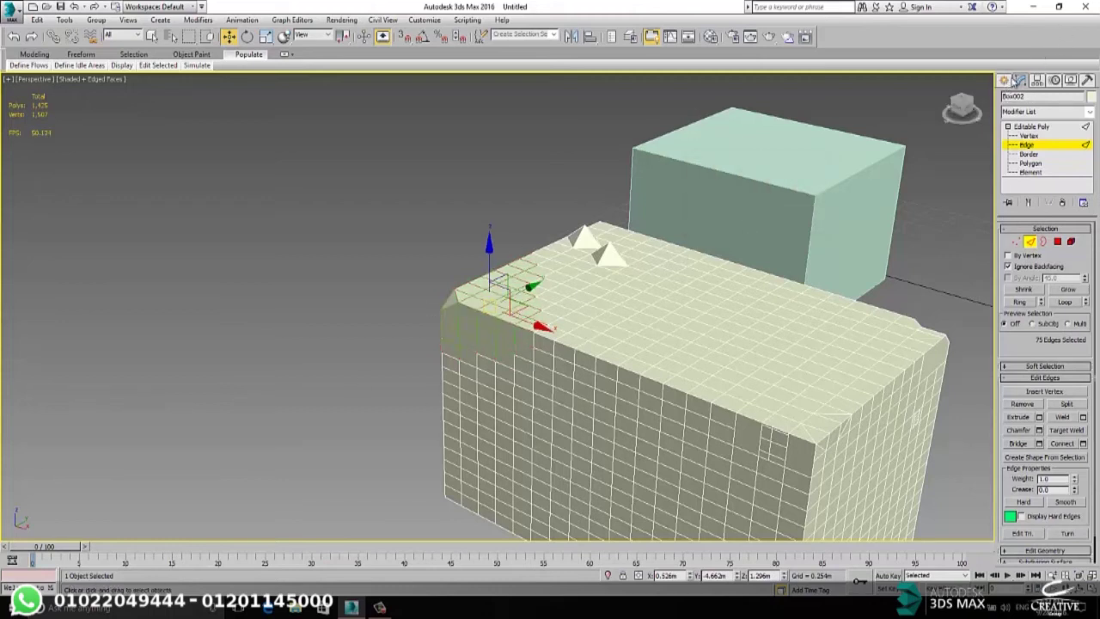
- Leave edge editing of the box and select the extracted linear shape at its corner
left_click(1006, 81)
left_click(468, 206)
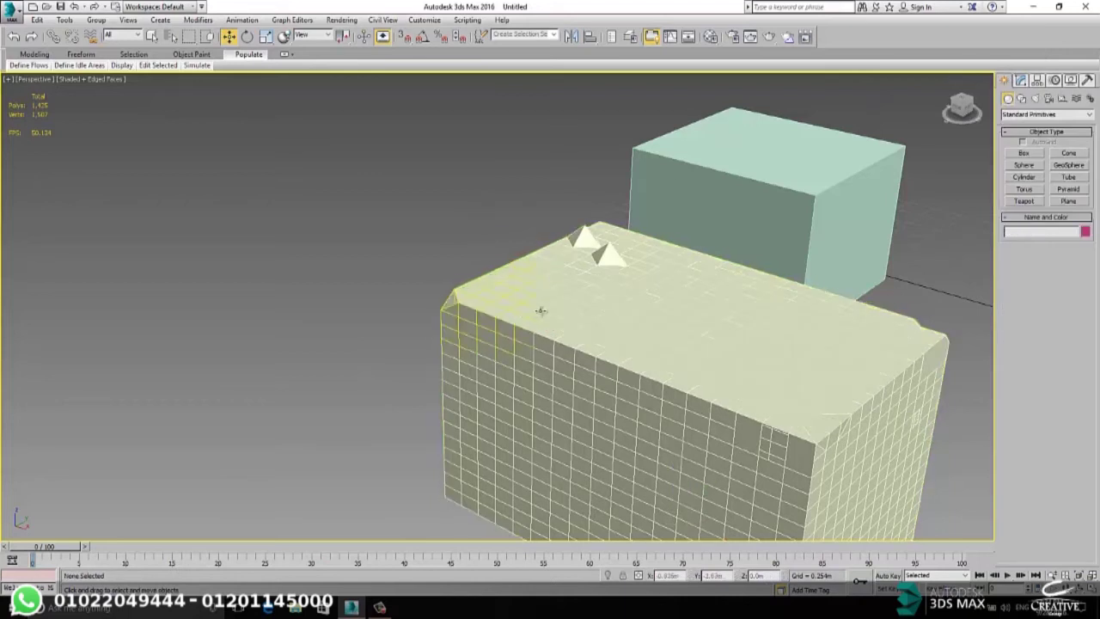
left_click(486, 328)
- Move the extracted linear shape away from the box's corner, and undo the move
scroll(364, 313, "down", 5)
left_click_drag(547, 446, 473, 412)
scroll(365, 293, "up", 5)
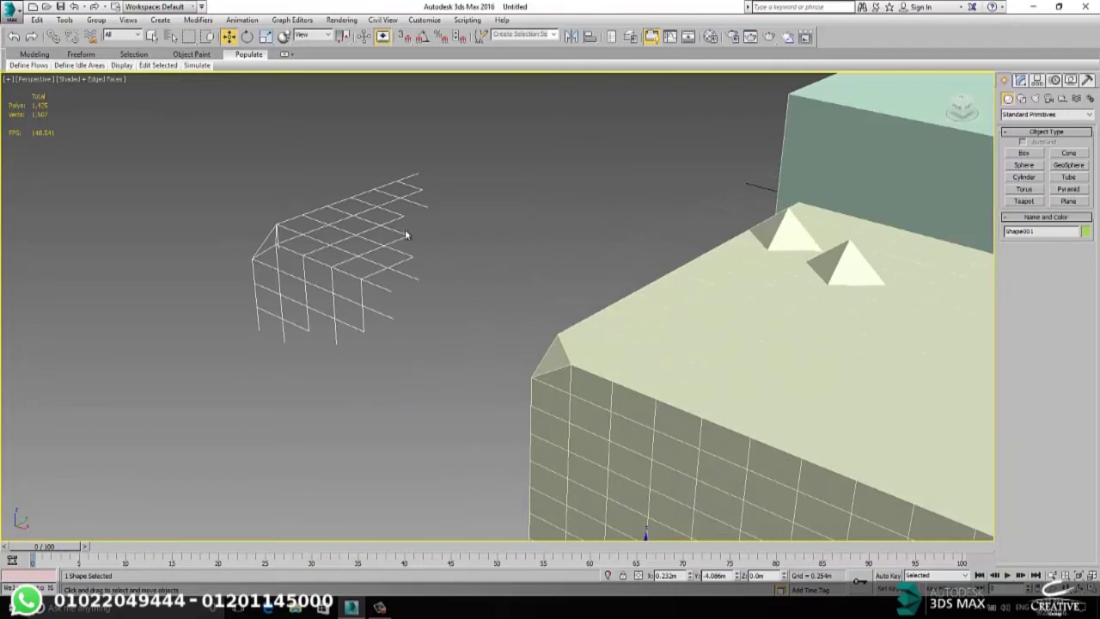
key("ctrl+z")
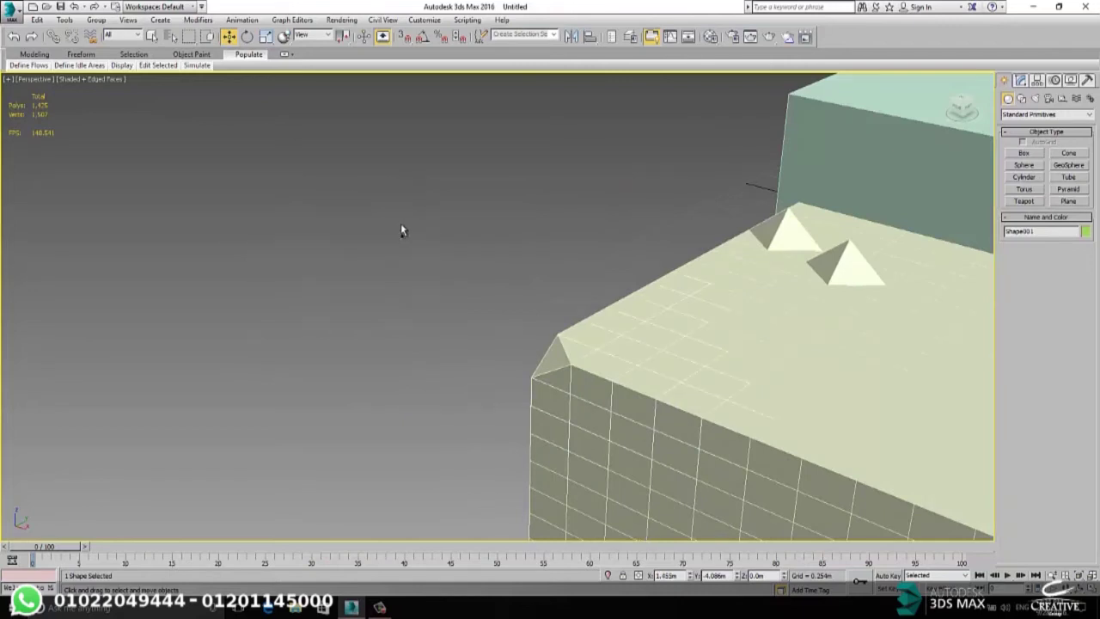
- Restrict selection to Shapes and move the extracted linear shape clear of the box, to about -1.5 m in X
scroll(423, 290, "down", 5)
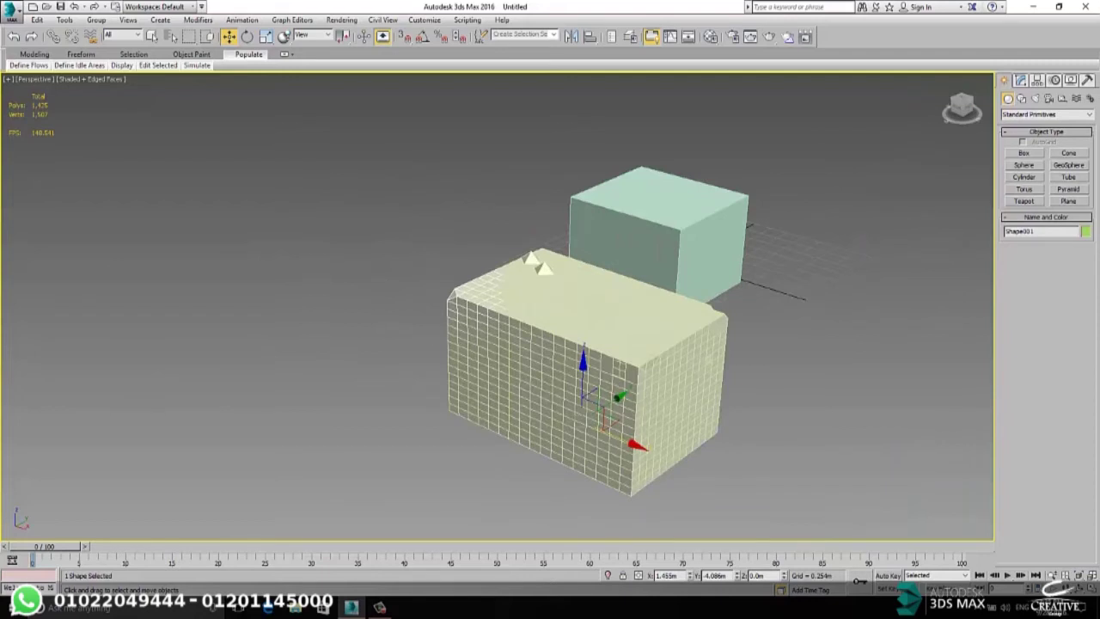
left_click(122, 35)
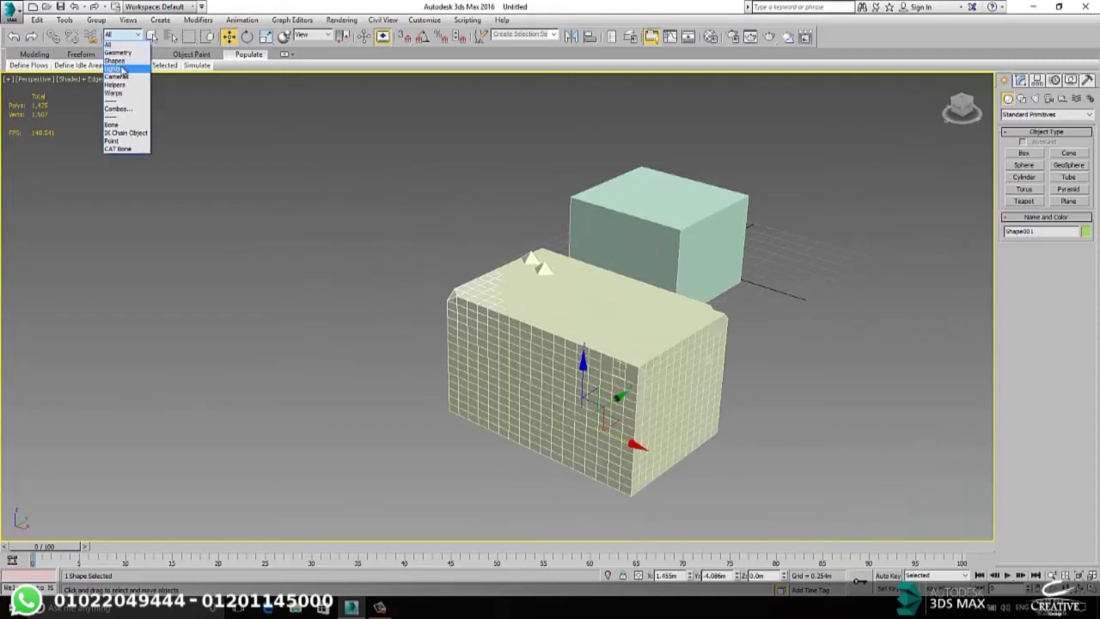
left_click(115, 60)
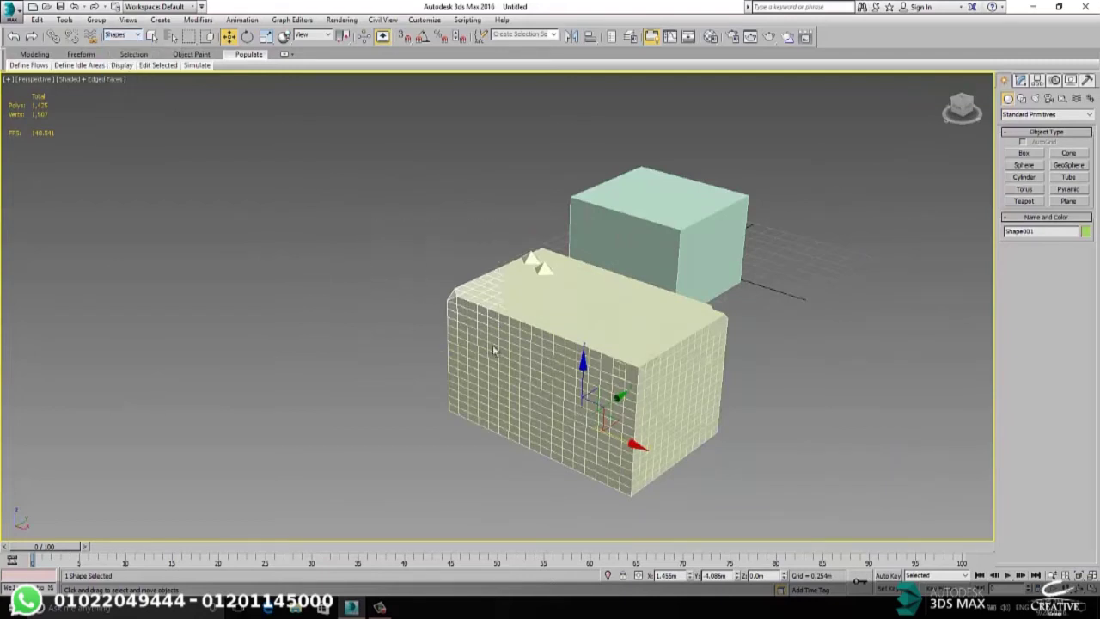
left_click_drag(617, 441, 395, 359)
- Turn on viewport rendering for the linear shape so its lines display as thick tubes, and deselect it
left_click(1020, 79)
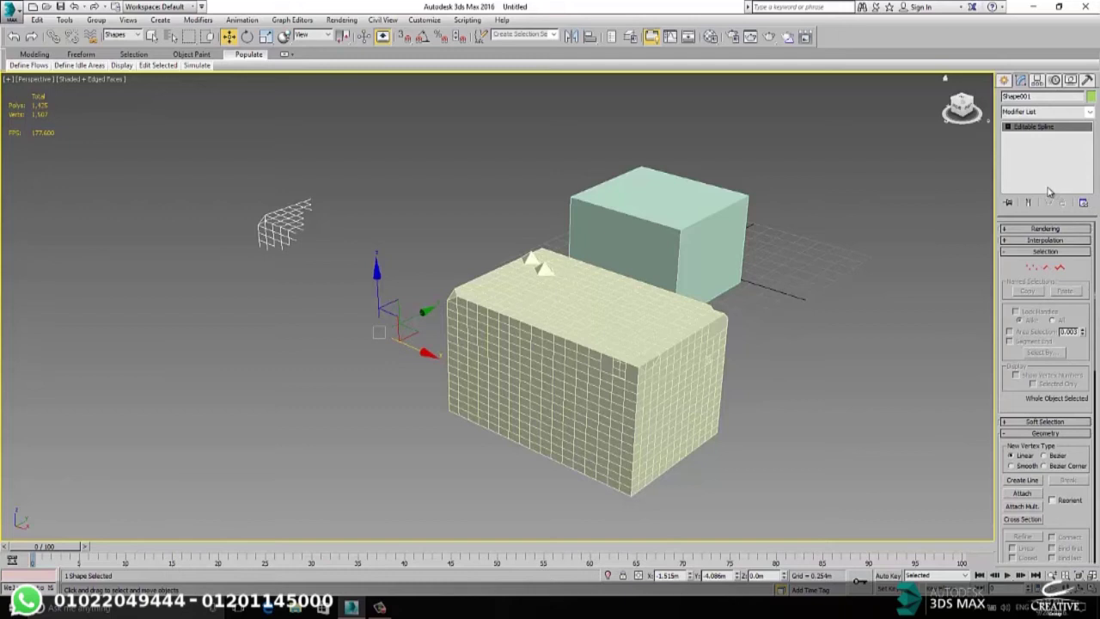
left_click(1028, 230)
left_click(1019, 249)
scroll(228, 223, "up", 3)
left_click(229, 219)
middle_click_drag(459, 241, 447, 219)
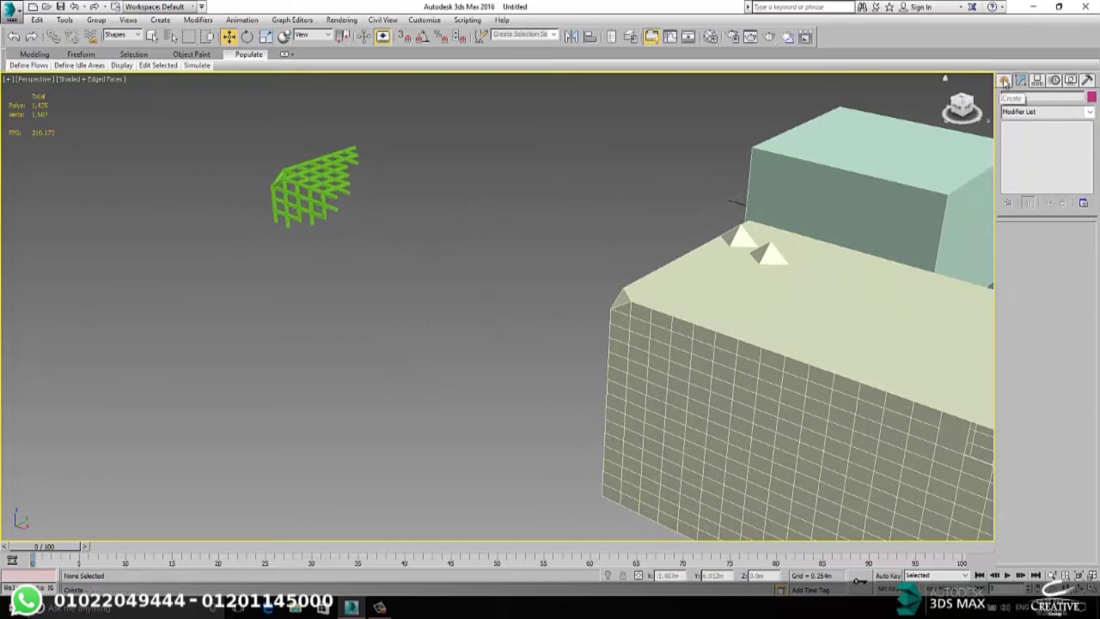
- Set the selection filter back to All and return to edge editing of the gridded box
left_click(1004, 80)
left_click(122, 36)
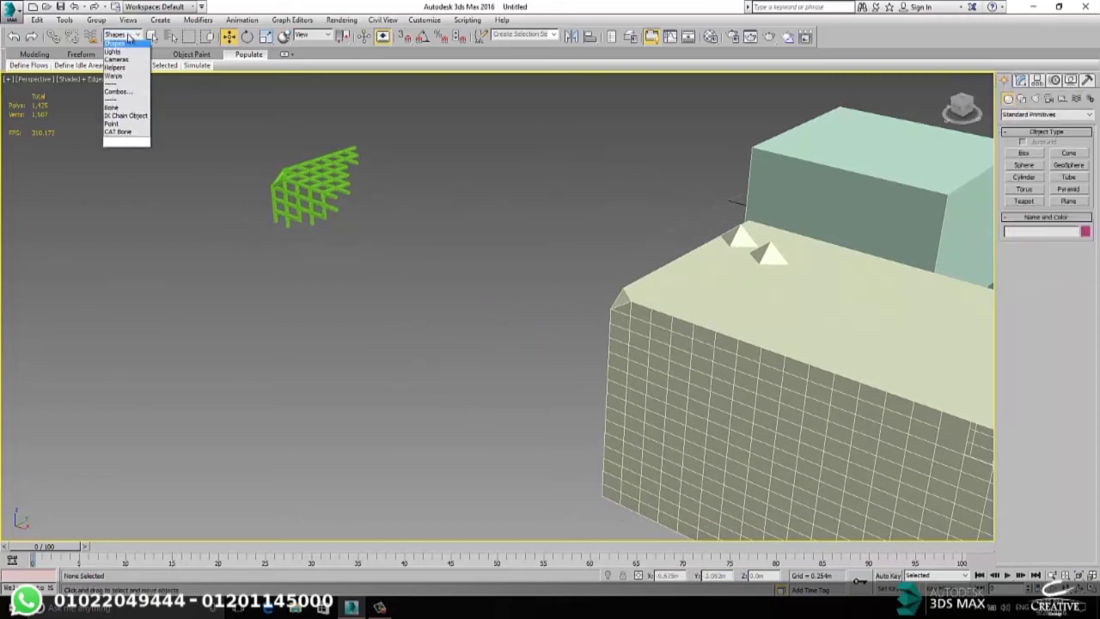
left_click(123, 44)
middle_click_drag(779, 218, 594, 194)
left_click(680, 352)
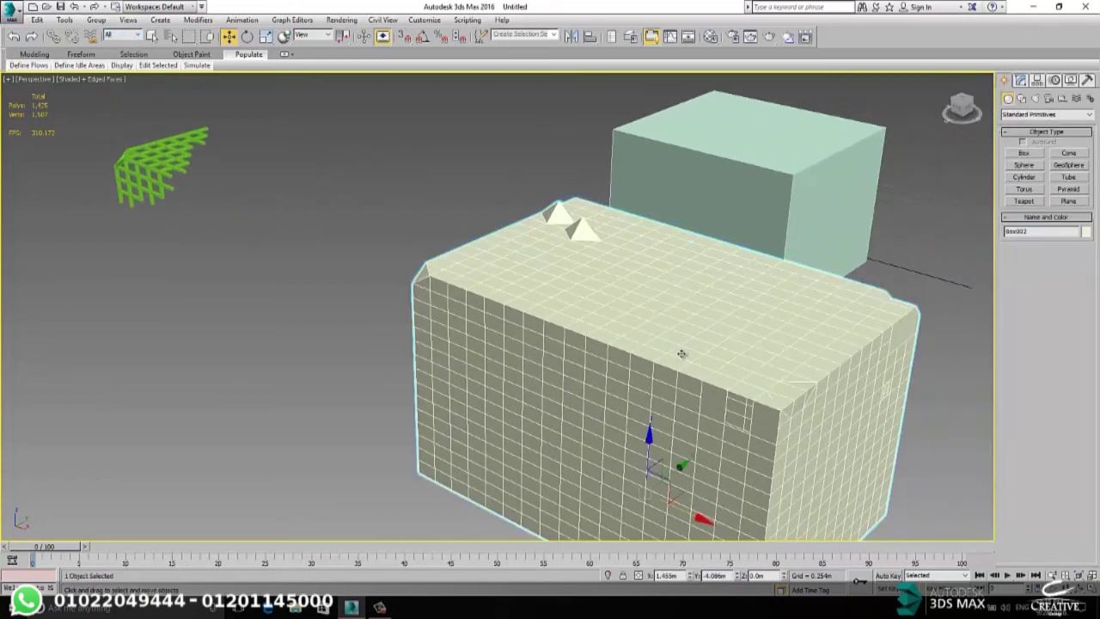
left_click(1021, 80)
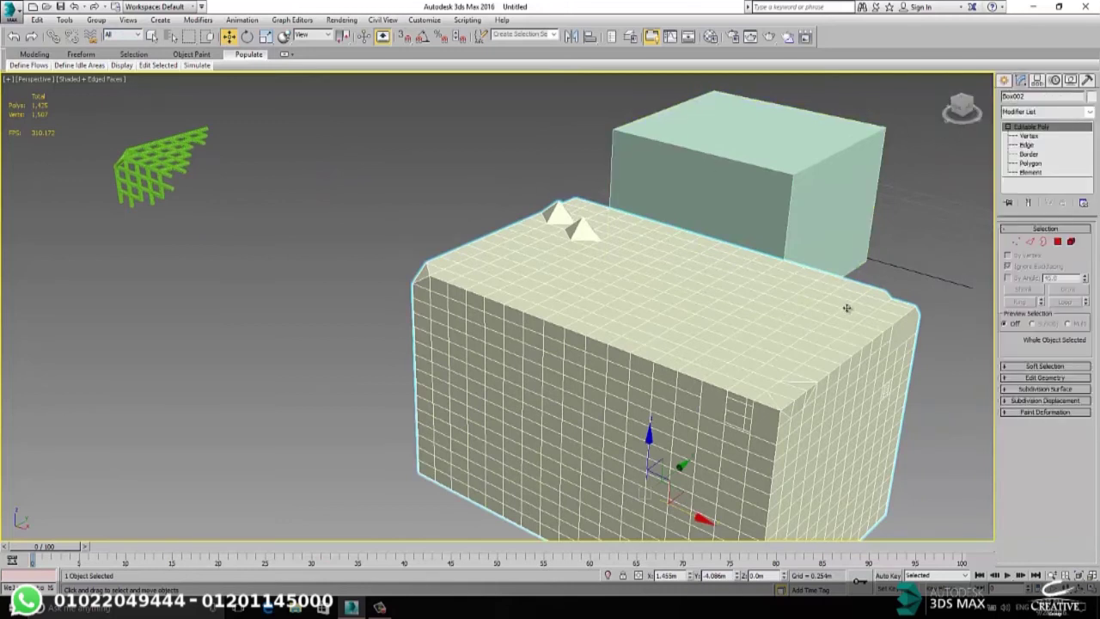
left_click(1026, 145)
- Create a Smooth shape from the selected corner edges, keeping the name Shape002
middle_click_drag(614, 383, 600, 361)
middle_click_drag(717, 355, 704, 333)
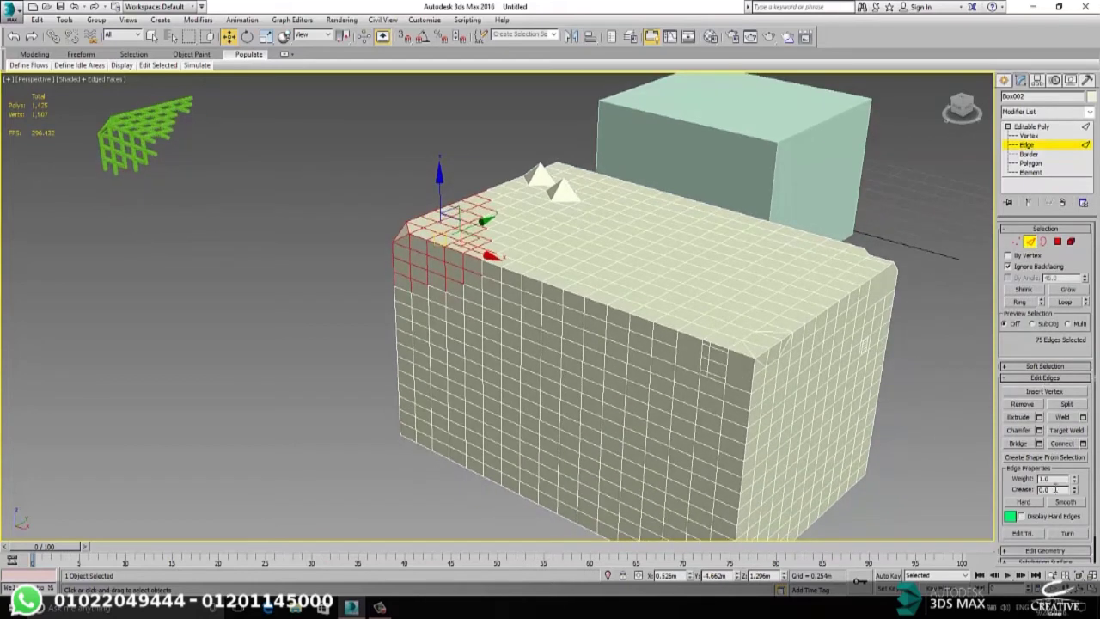
left_click(1045, 458)
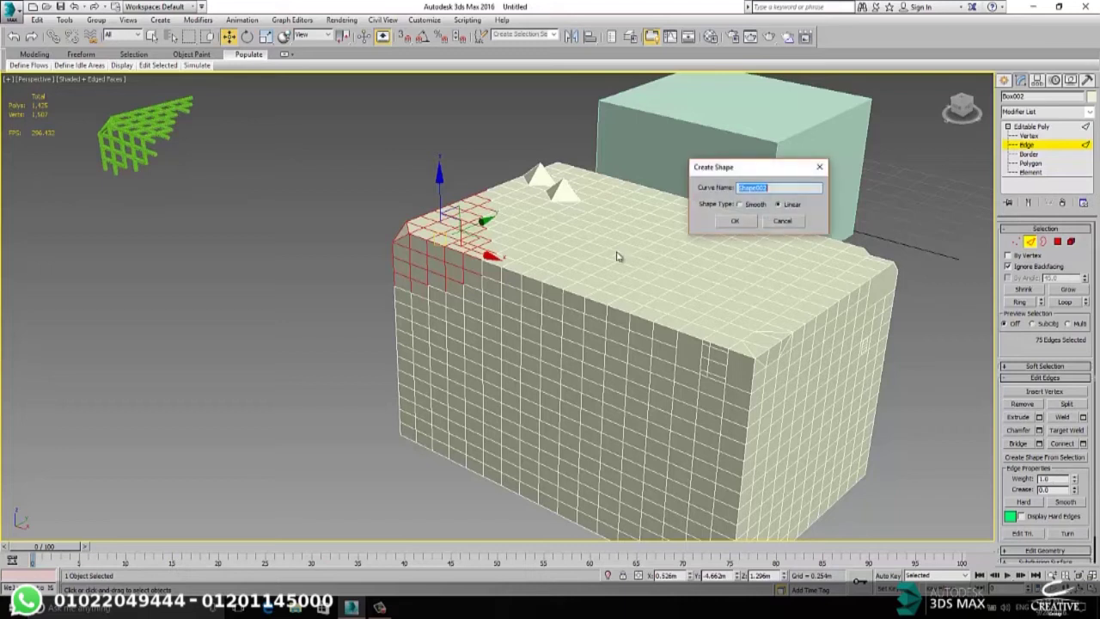
left_click(743, 205)
left_click(735, 221)
left_click_drag(482, 254, 450, 243)
key("ctrl+z")
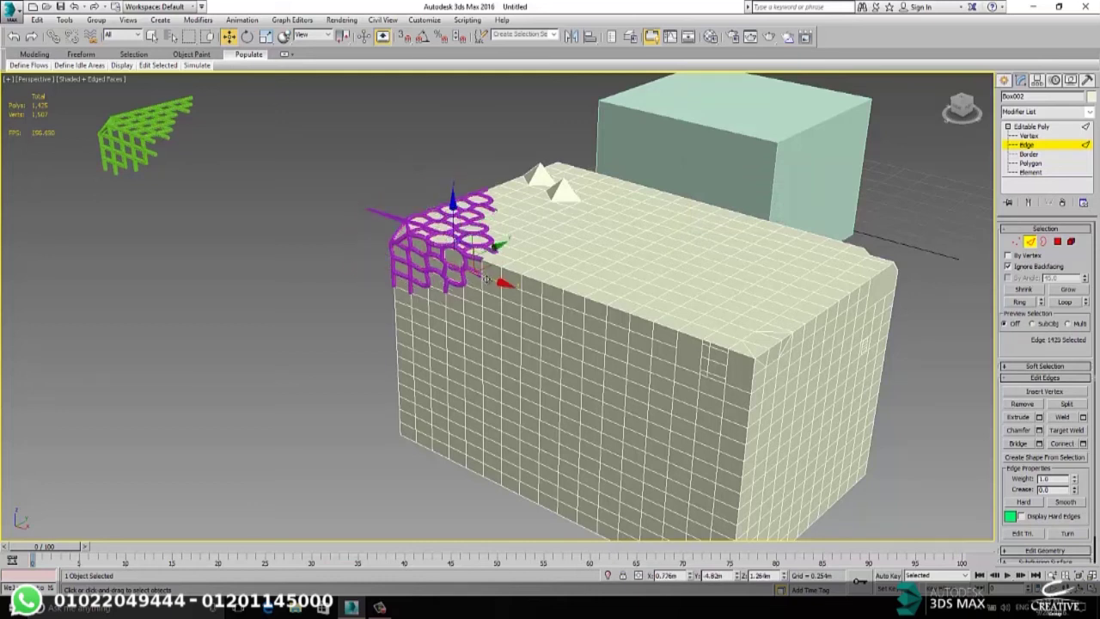
left_click(457, 267)
left_click(455, 264)
left_click_drag(246, 123, 498, 318)
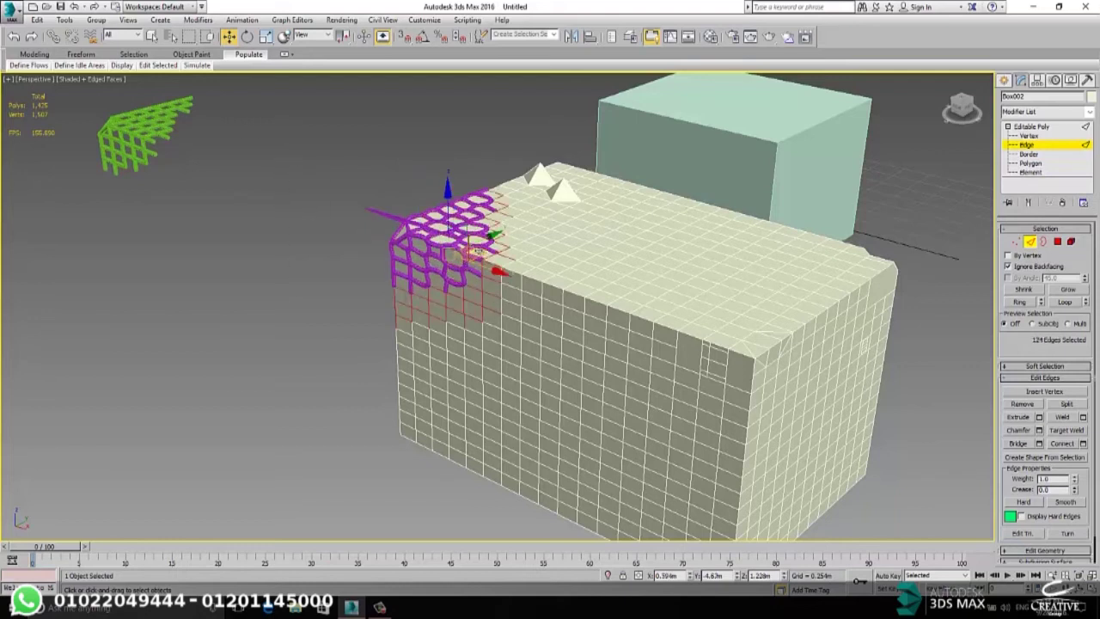
left_click(388, 201)
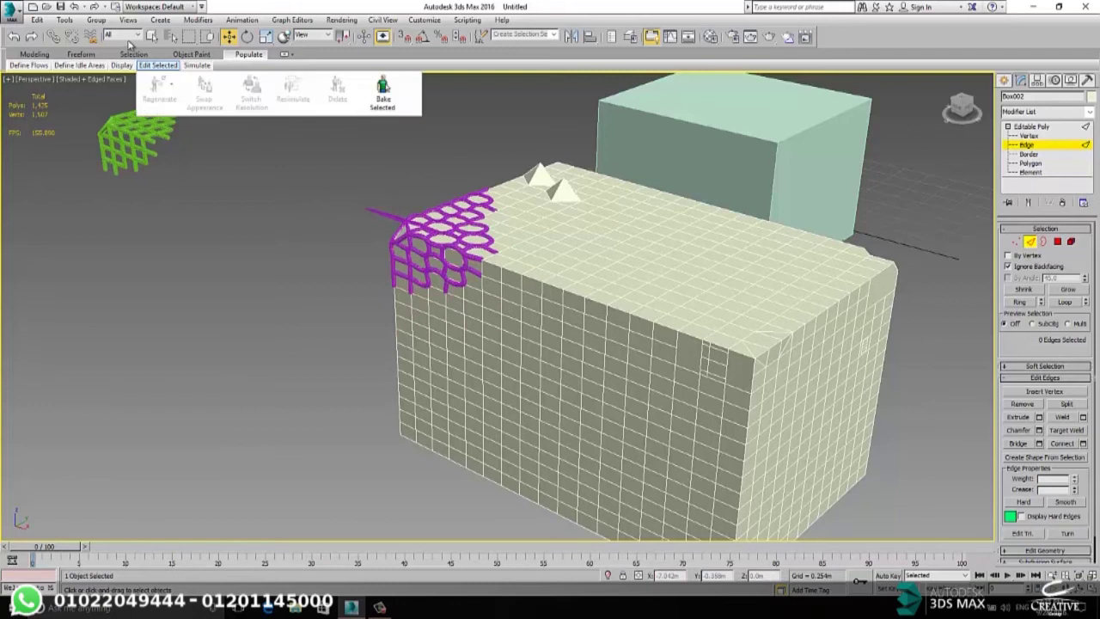
- Restrict selection to Shapes, leave edge editing, and move the smooth shape off the box's corner to about -0.6 m in X
left_click(131, 36)
left_click(114, 54)
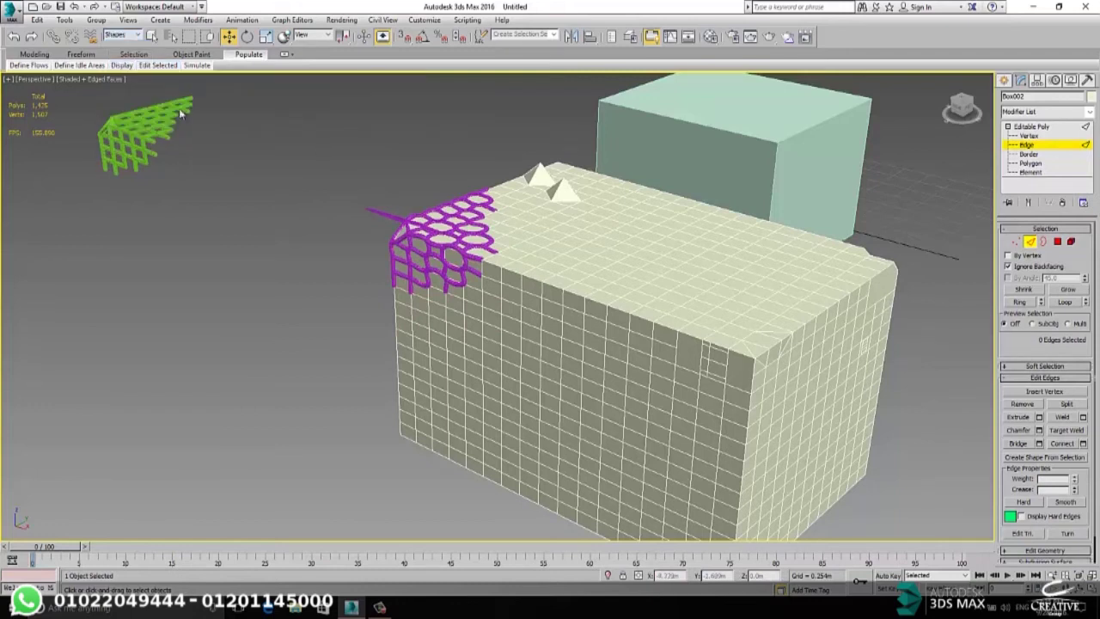
left_click_drag(489, 412, 519, 438)
mouse_move(503, 335)
left_mouse_down()
mouse_move(463, 324)
mouse_move(508, 344)
left_mouse_up()
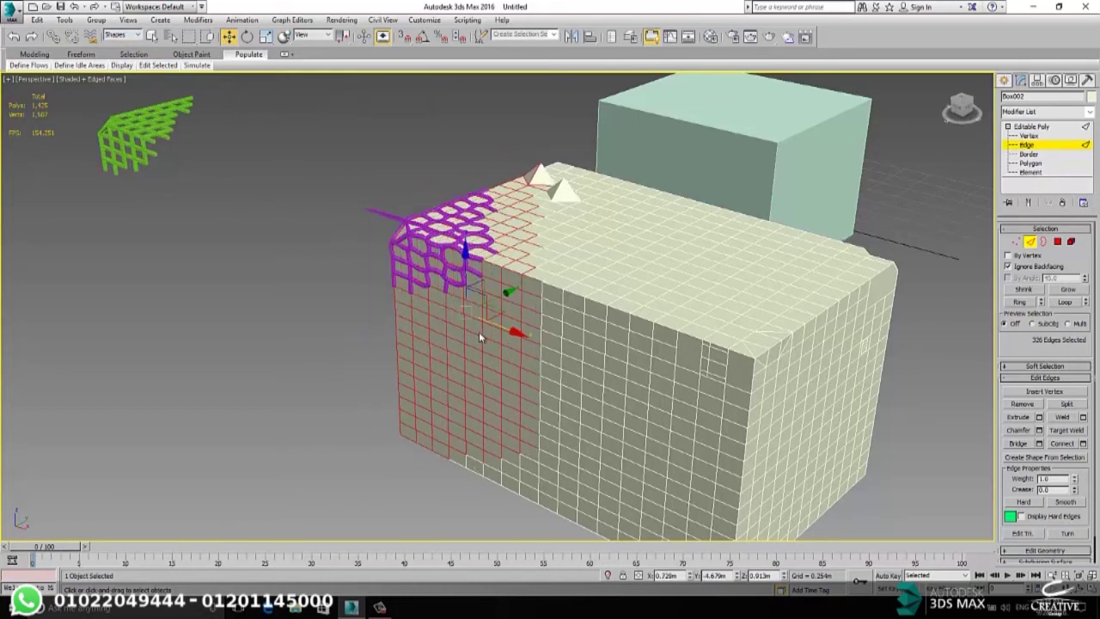
left_click(1004, 80)
left_click(462, 255)
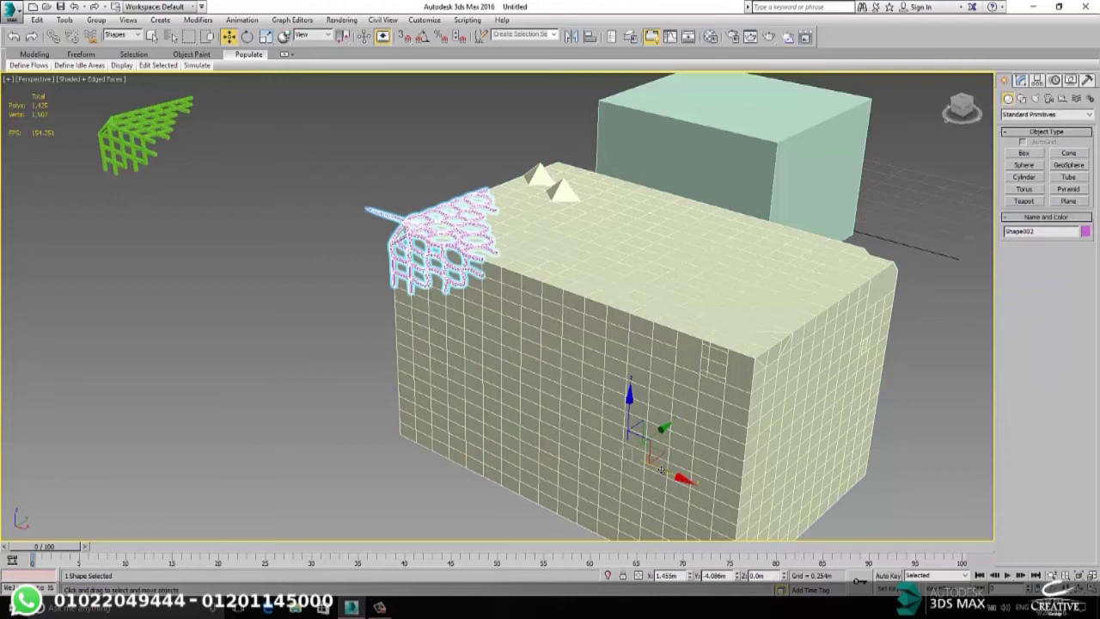
left_click_drag(661, 469, 414, 375)
- Turn off renderer and viewport display for the purple smooth shape so it shows as plain splines, and deselect it
left_click(327, 249)
scroll(204, 131, "up", 5)
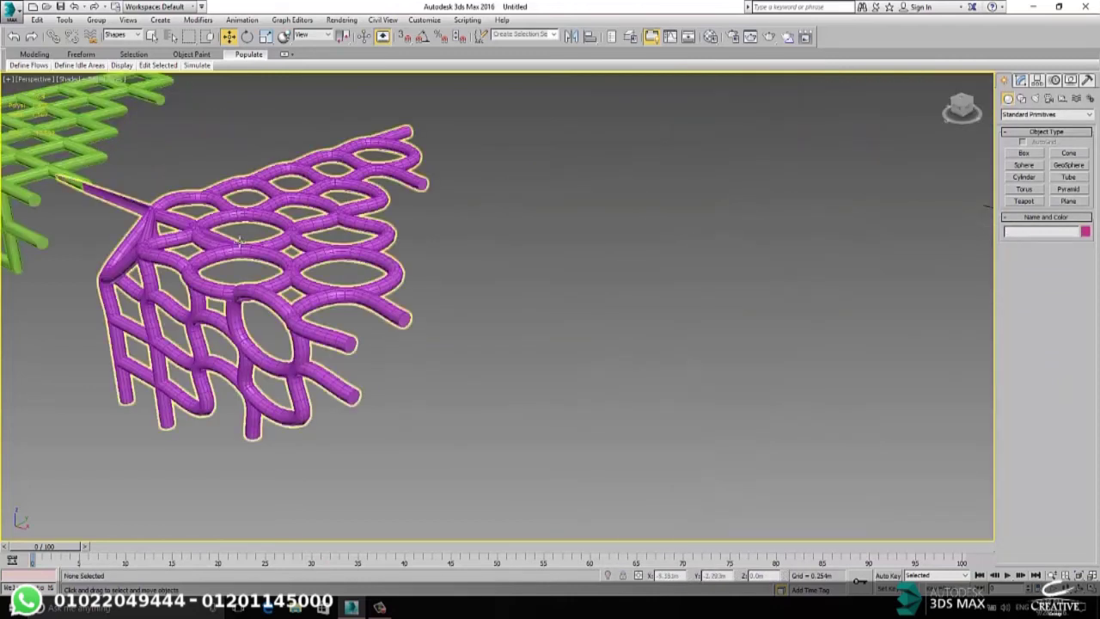
left_click(243, 217)
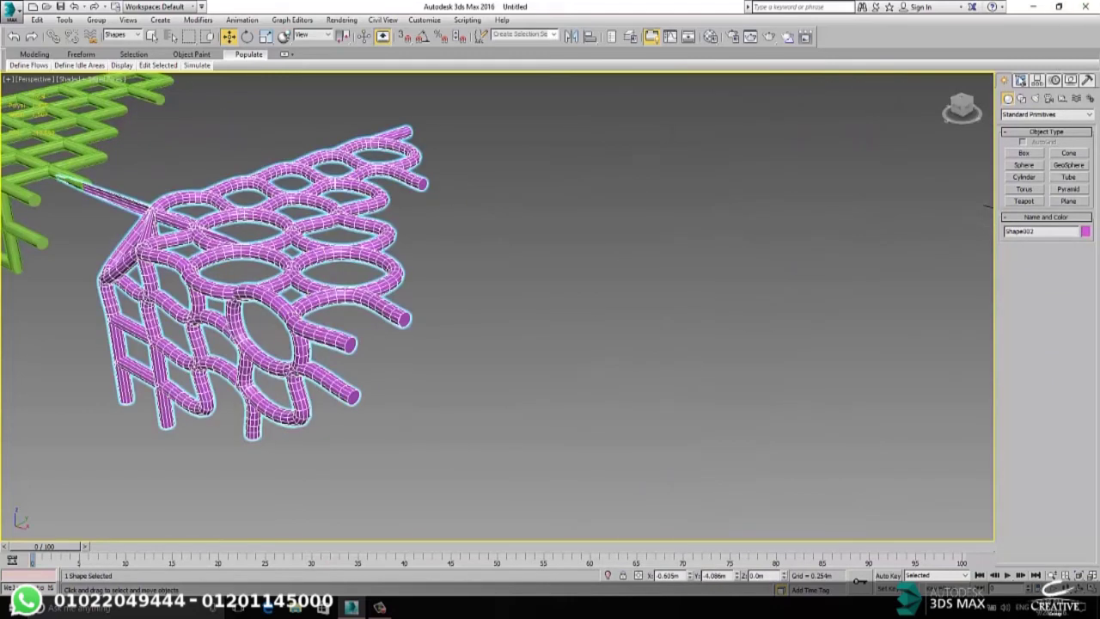
left_click(1021, 80)
left_click(1019, 240)
left_click(1014, 248)
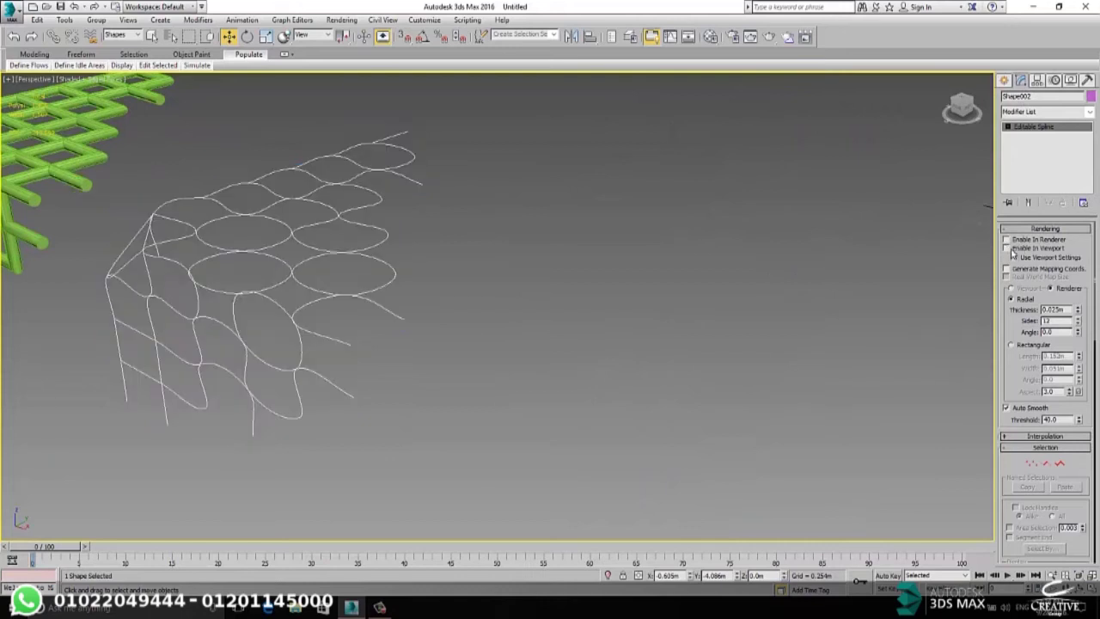
scroll(430, 272, "down", 5)
scroll(300, 255, "up", 5)
middle_click_drag(381, 412, 334, 228)
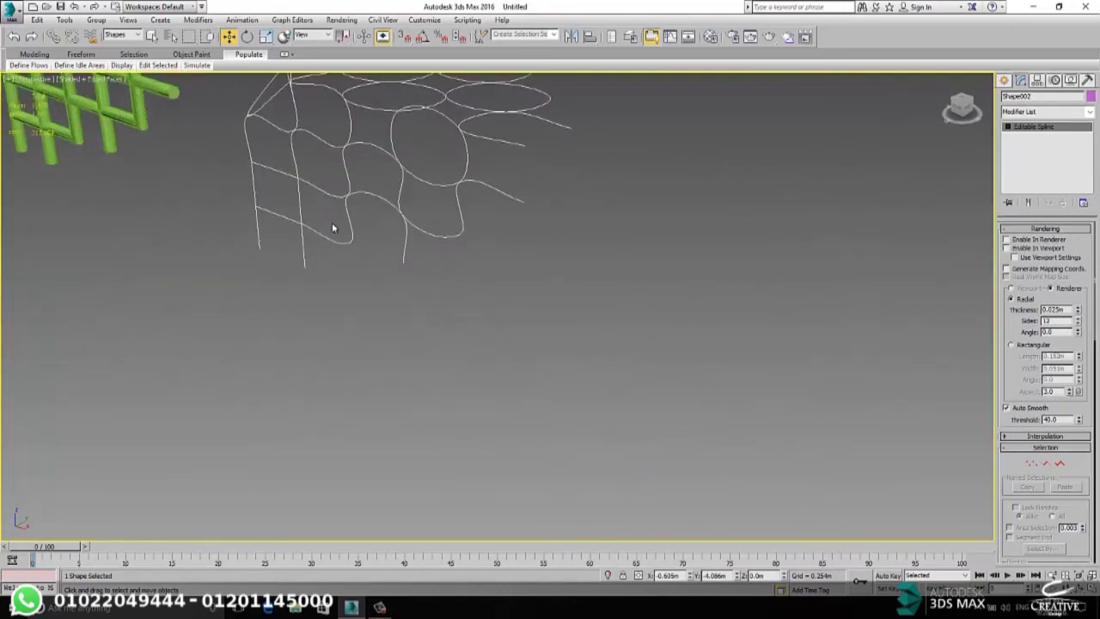
scroll(331, 226, "down", 5)
scroll(326, 185, "down", 3)
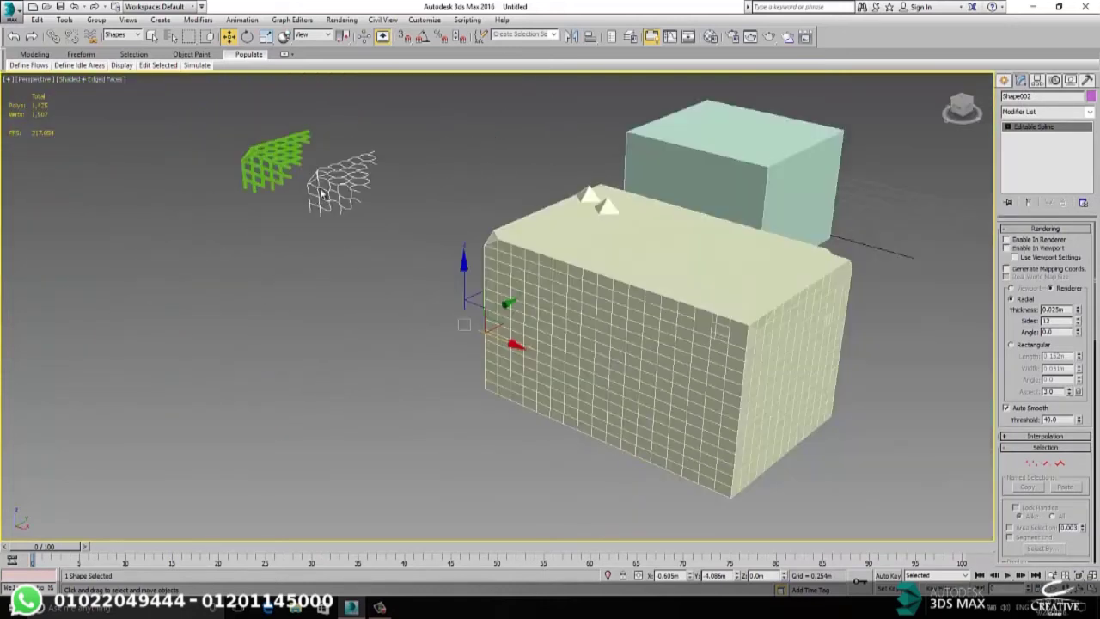
middle_click_drag(311, 269, 334, 243)
left_click(353, 230)
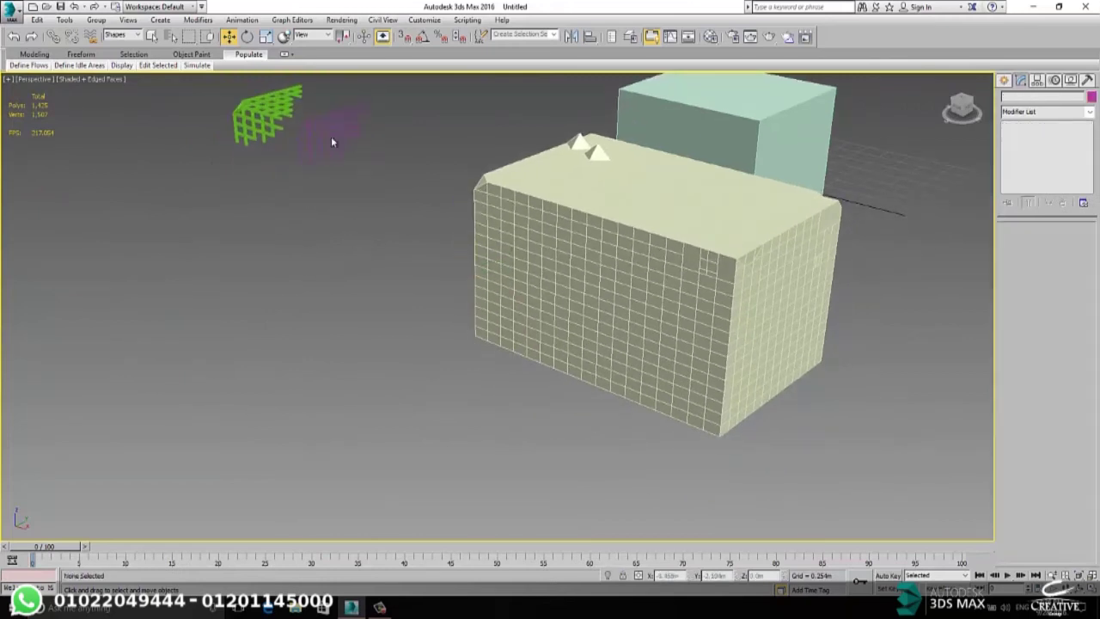
scroll(757, 228, "up", 3)
scroll(739, 258, "down", 3)
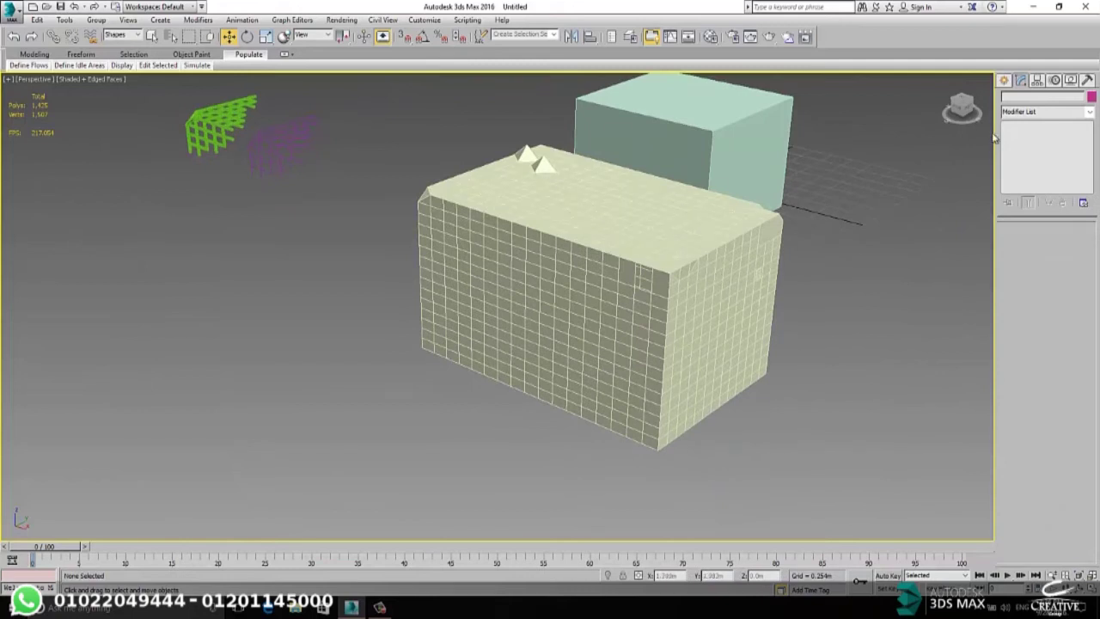
- Set the selection filter back to All and start polygon editing on the gridded box
left_click(1004, 80)
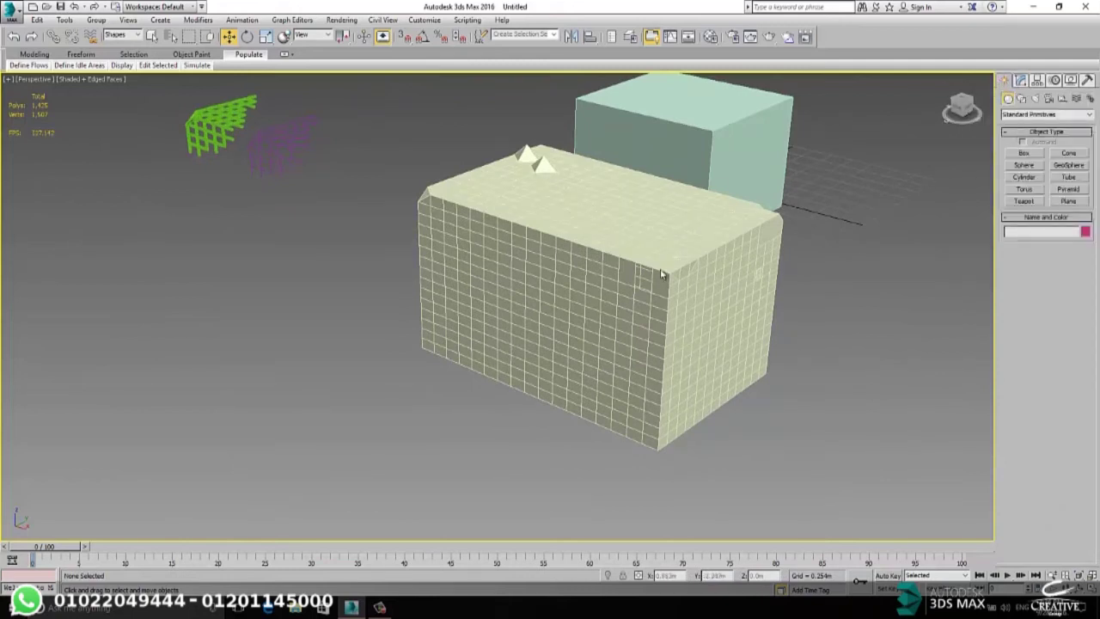
left_click(127, 35)
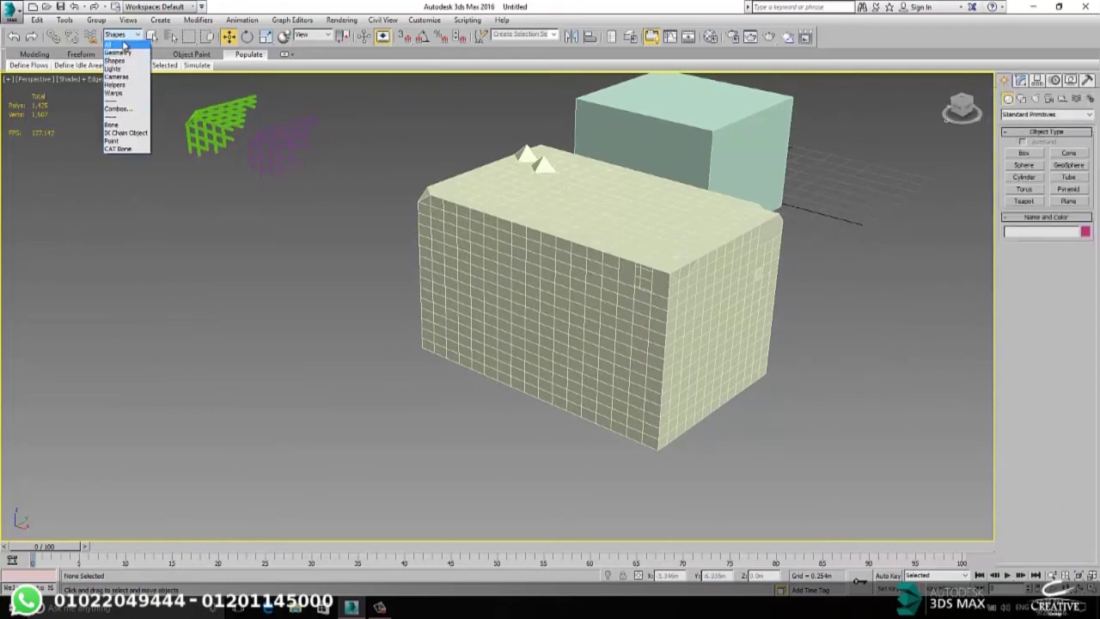
left_click(110, 44)
left_click(568, 273)
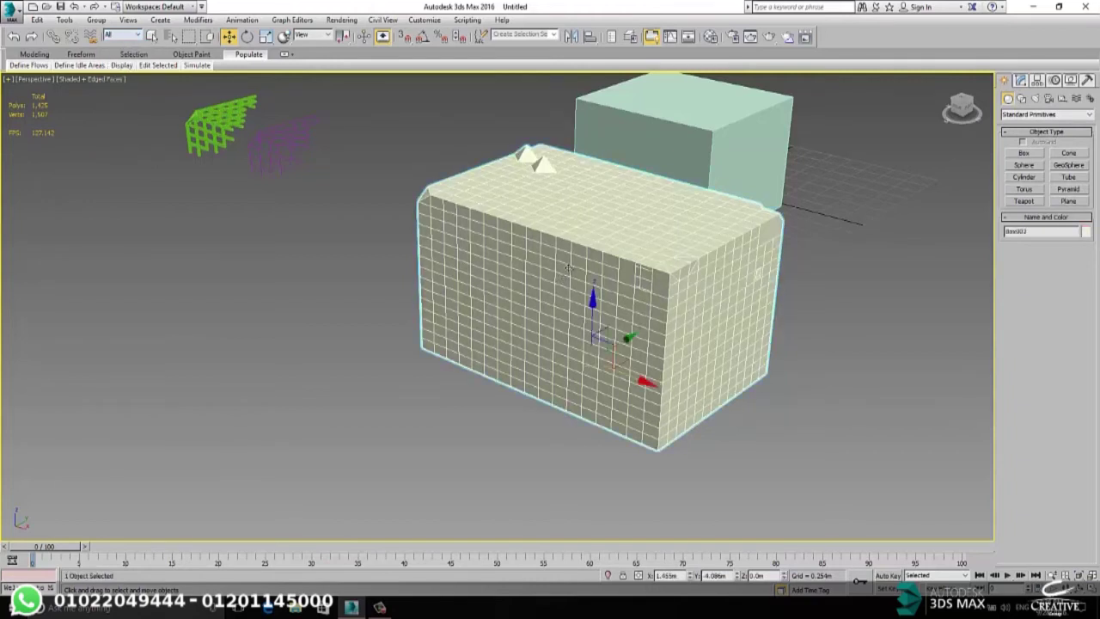
left_click(1017, 82)
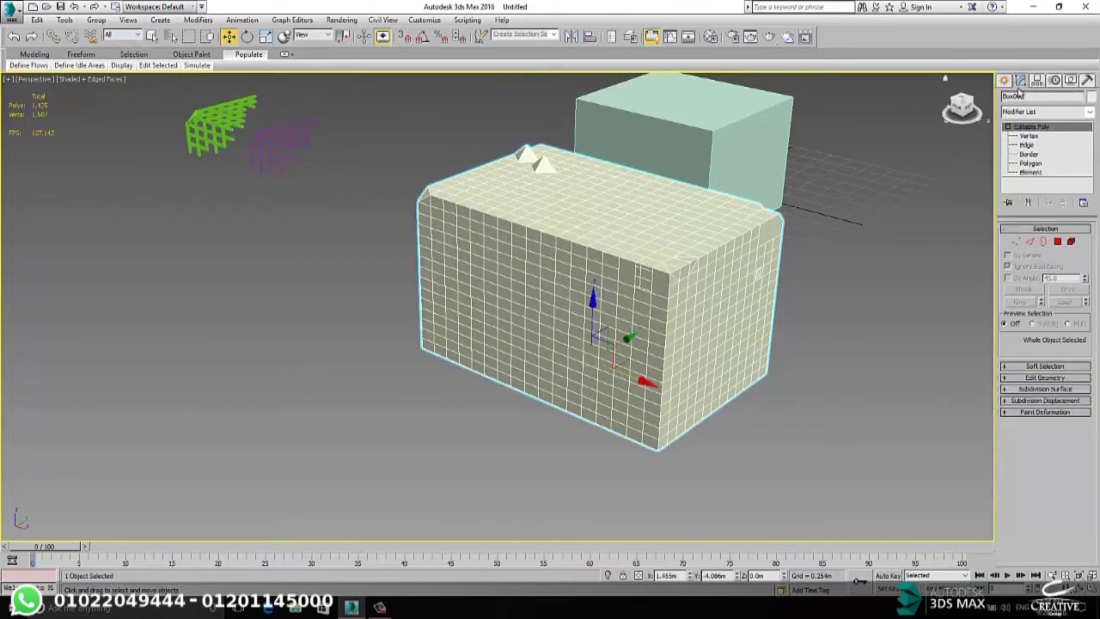
left_click(1030, 163)
- Select one polygon in the upper part of the box's long side and grow the selection three times
scroll(650, 347, "up", 8)
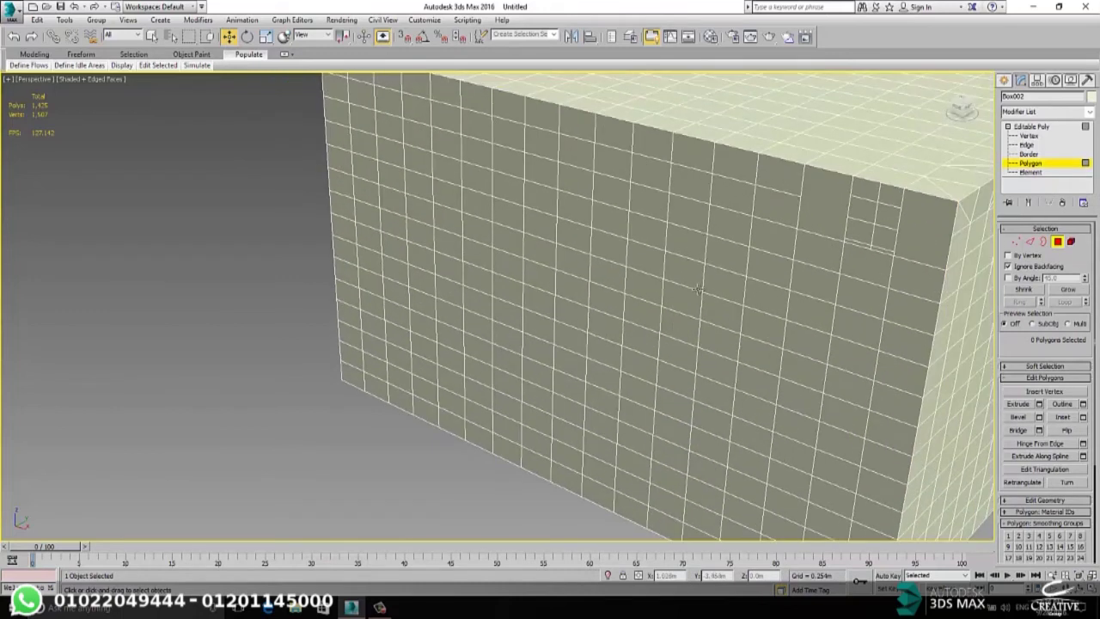
scroll(698, 290, "up", 5)
scroll(696, 266, "down", 5)
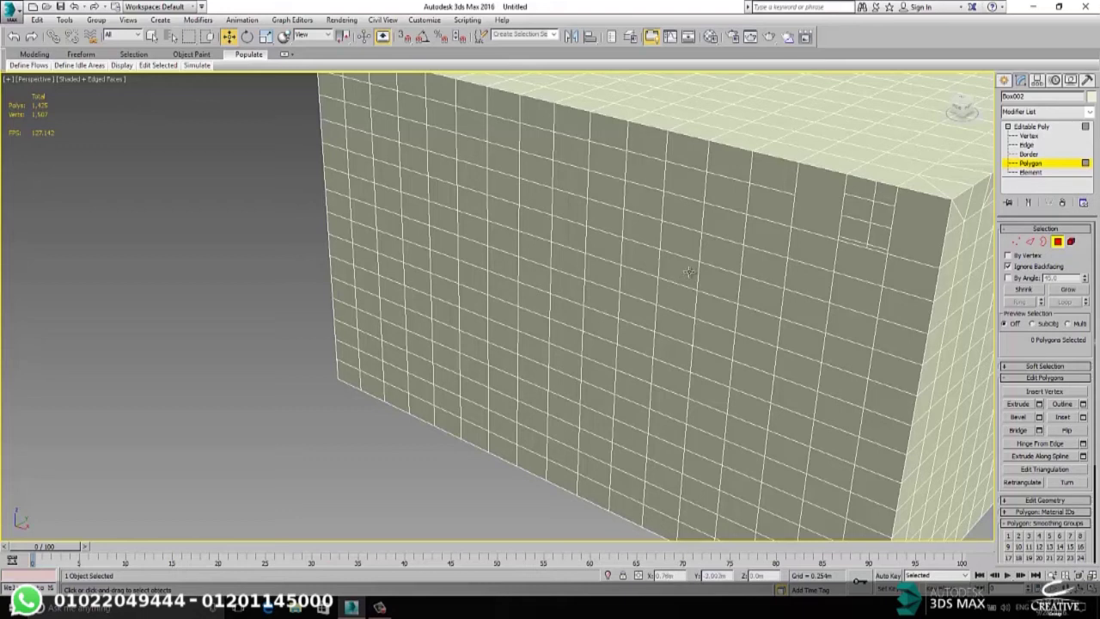
left_click(640, 230)
scroll(624, 239, "up", 10)
scroll(626, 215, "down", 9)
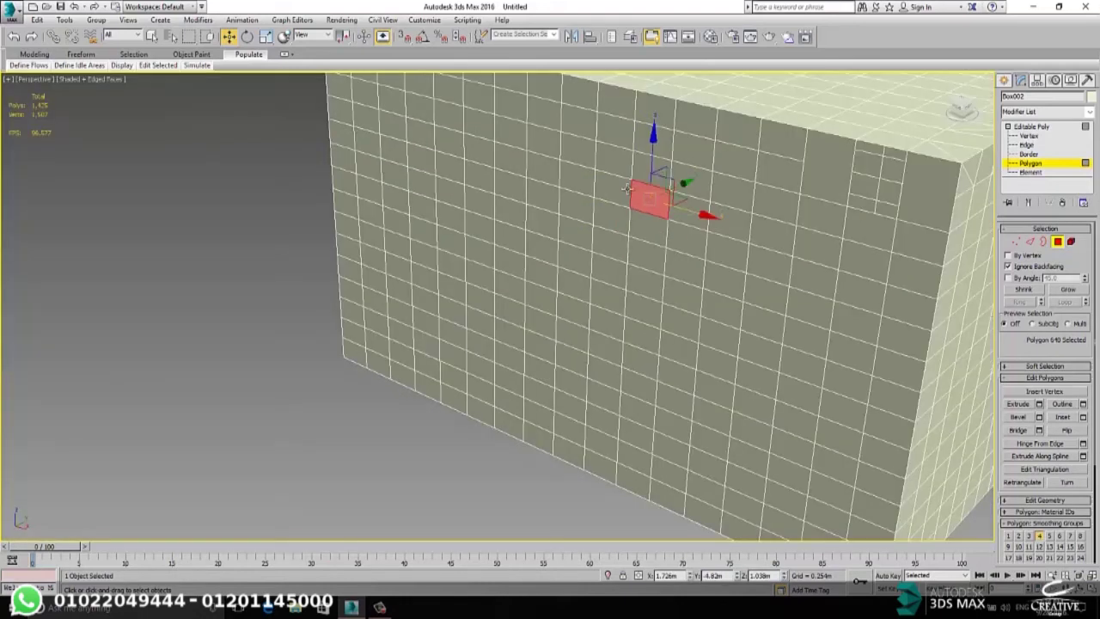
scroll(616, 245, "up", 8)
scroll(559, 263, "down", 9)
scroll(578, 222, "up", 6)
scroll(569, 226, "down", 6)
middle_click_drag(543, 234, 564, 224)
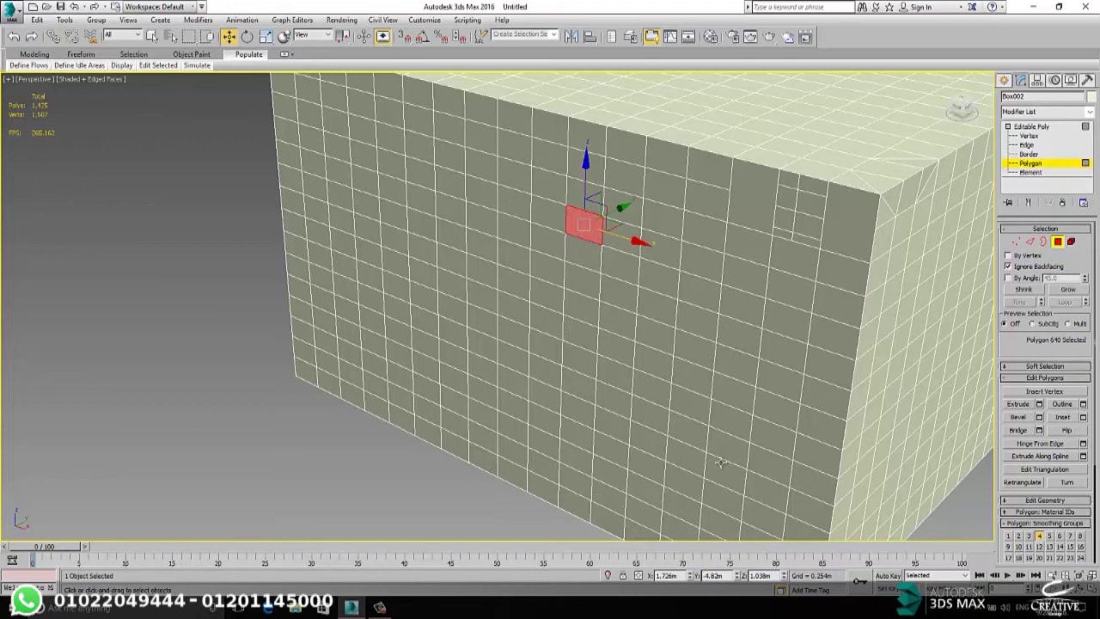
left_click(1068, 289)
left_click(1068, 289)
left_click(1067, 288)
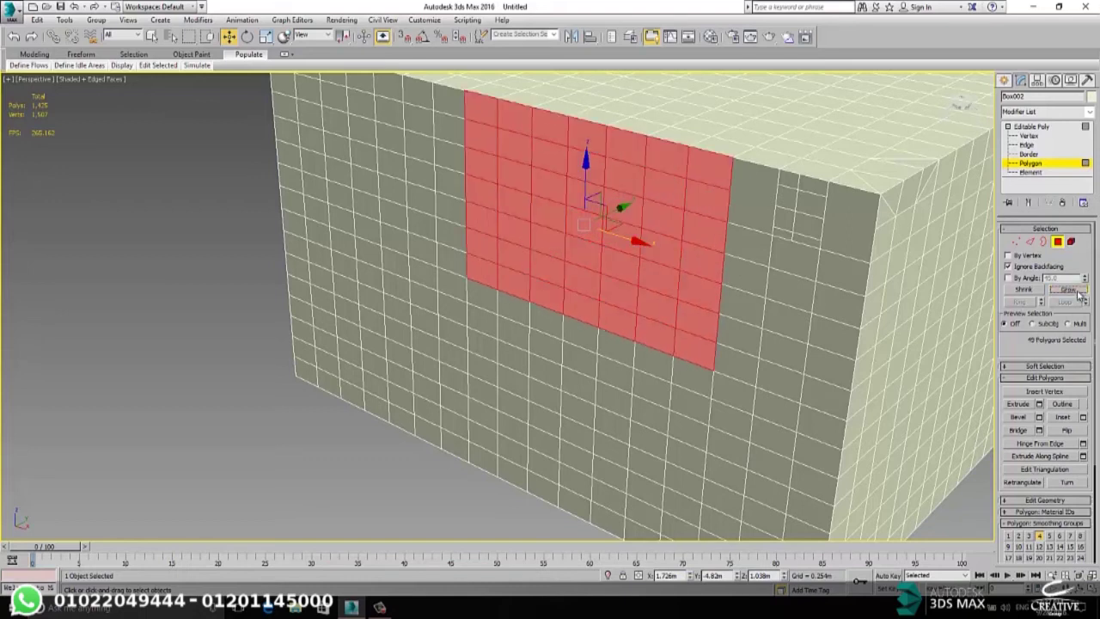
- Undo the three selection growths and the polygon selection
key("ctrl+z")
key("ctrl+z")
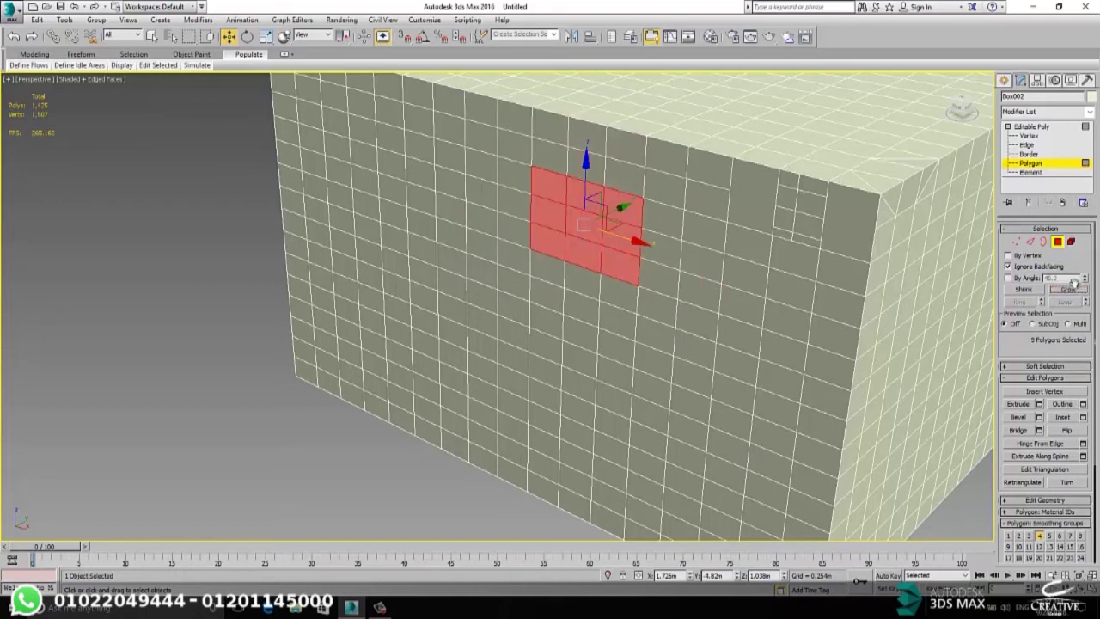
key("ctrl+z")
key("ctrl+z")
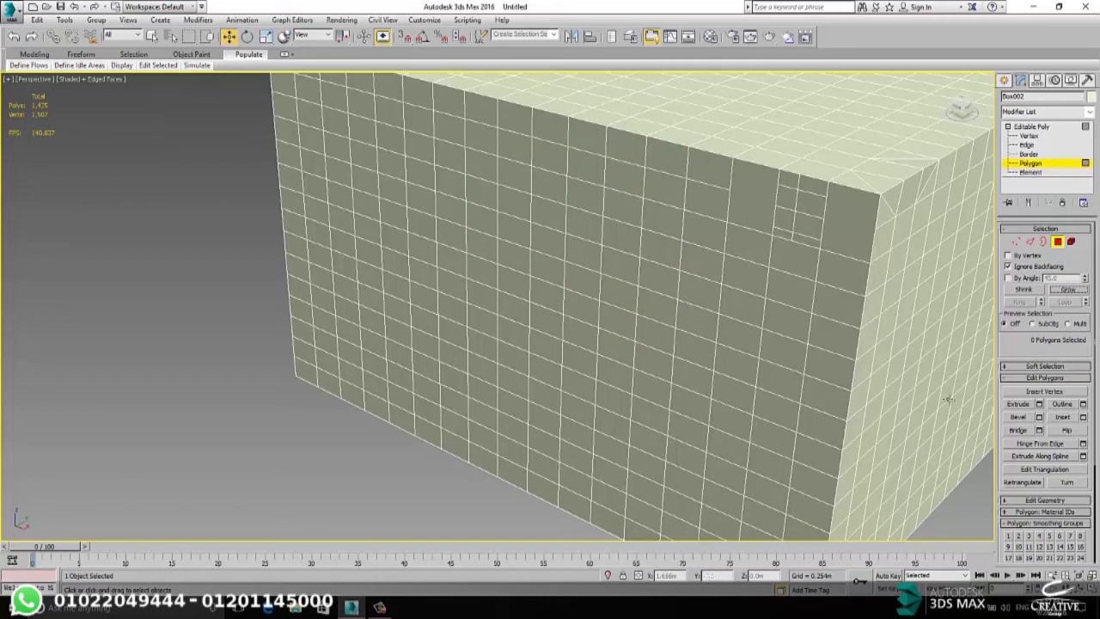
- Extrude a single polygon on the upper part of the box's long side by about 0.22 m, keeping the Group type
scroll(1043, 348, "down", 4)
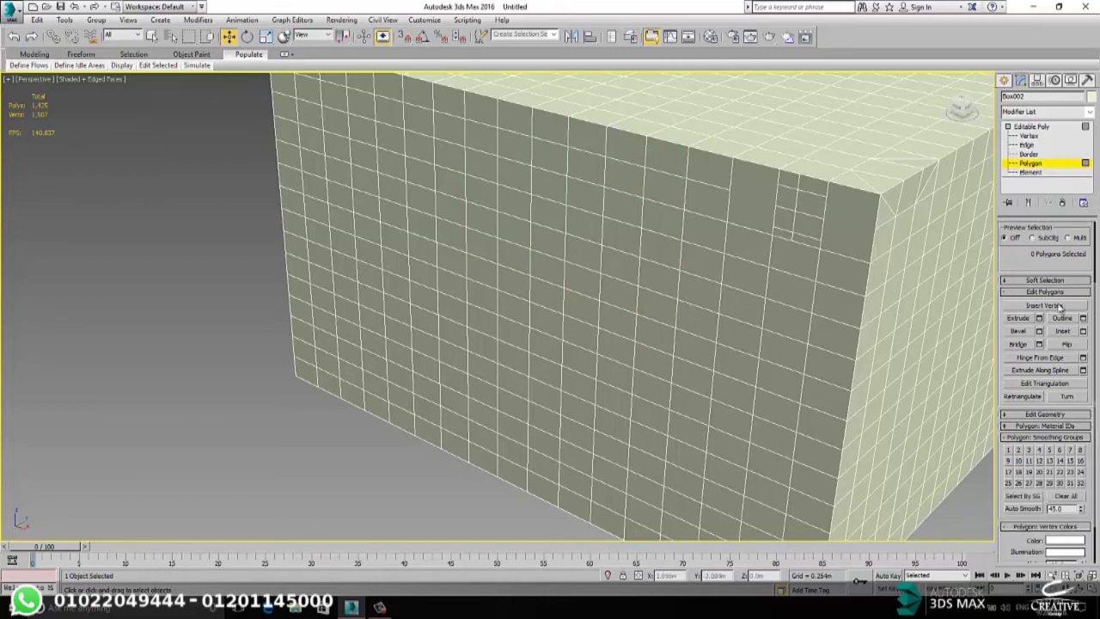
left_click(687, 267)
left_click(1039, 318)
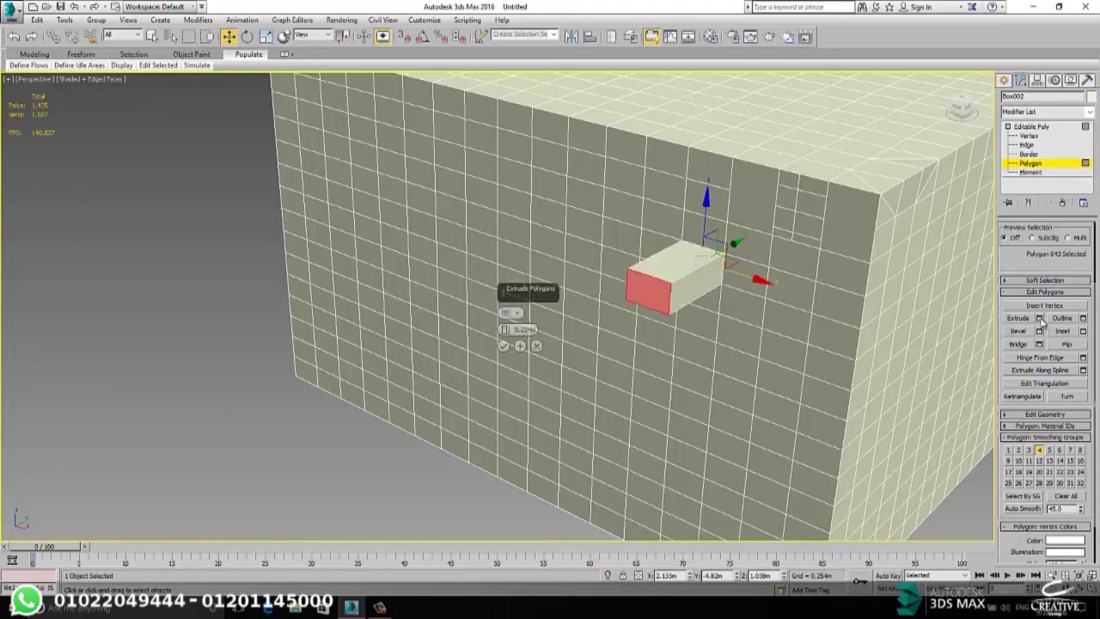
mouse_move(505, 329)
left_mouse_down()
mouse_move(505, 314)
mouse_move(506, 337)
left_mouse_up()
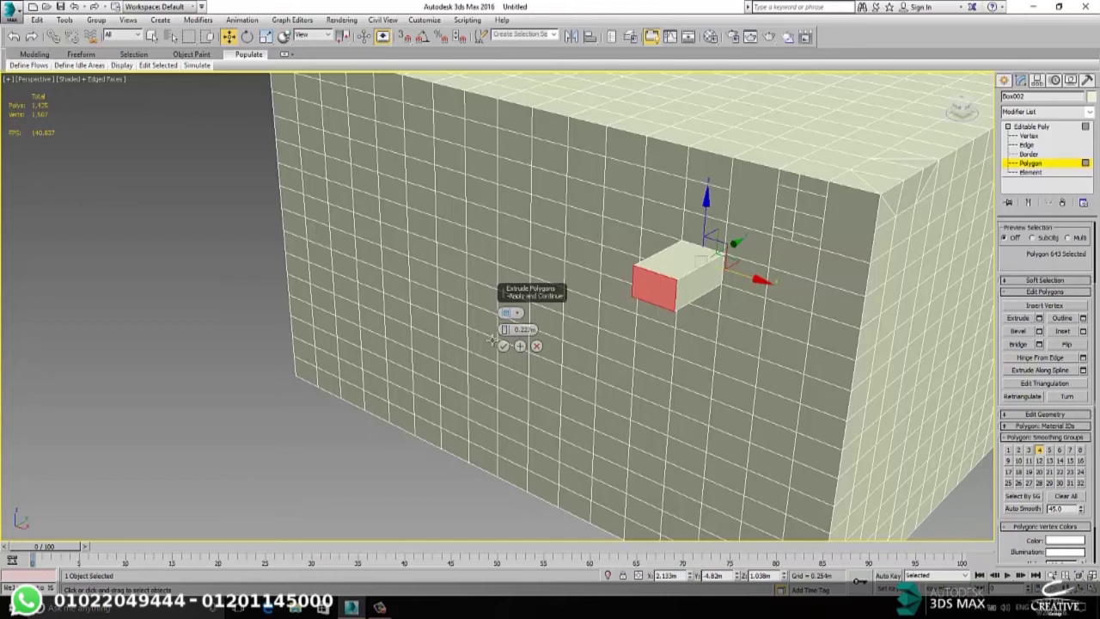
left_click(517, 313)
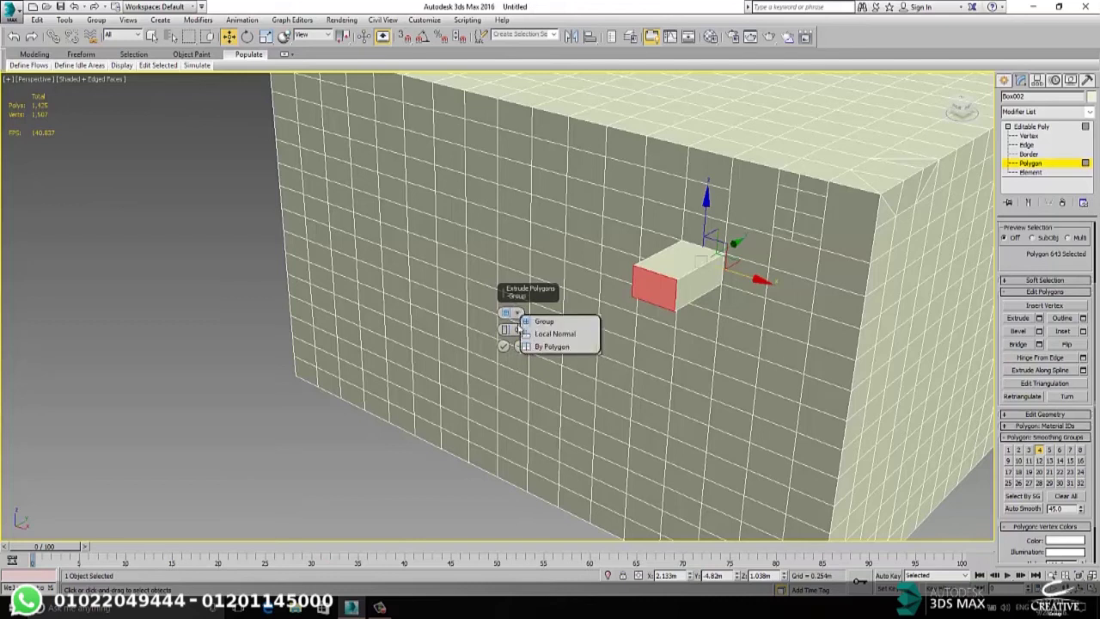
left_click(517, 323)
left_click(511, 313)
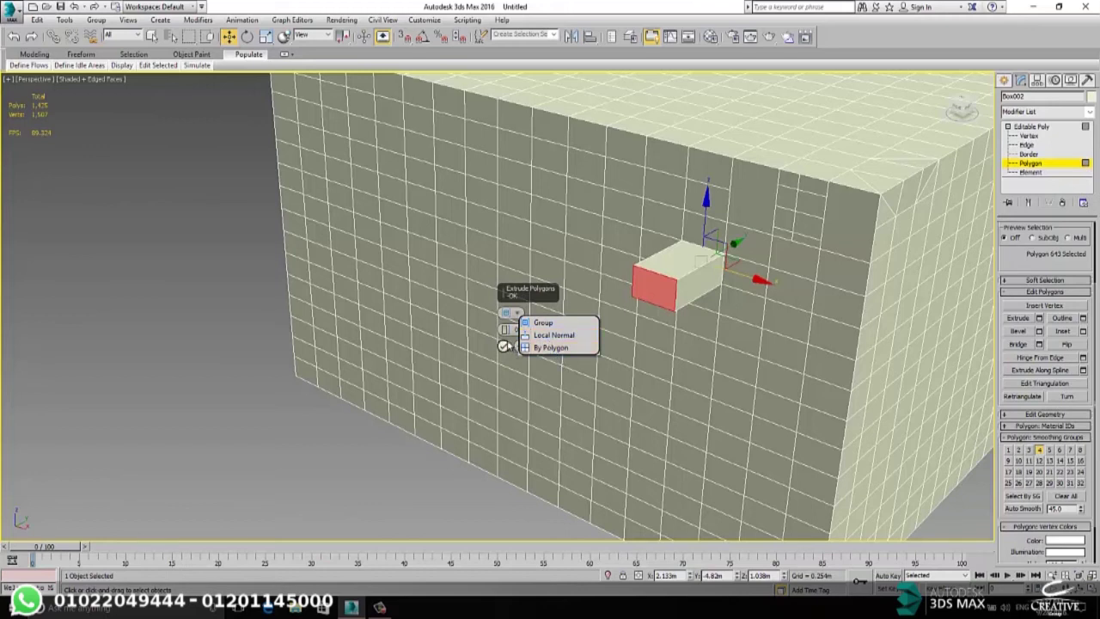
left_click(504, 346)
- Bevel a polygon between the extruded block and the box's near corner, with a reduced height and a -0.025 m outline
middle_click_drag(771, 299, 737, 272)
left_click(700, 231)
middle_click_drag(700, 230, 703, 285, "alt")
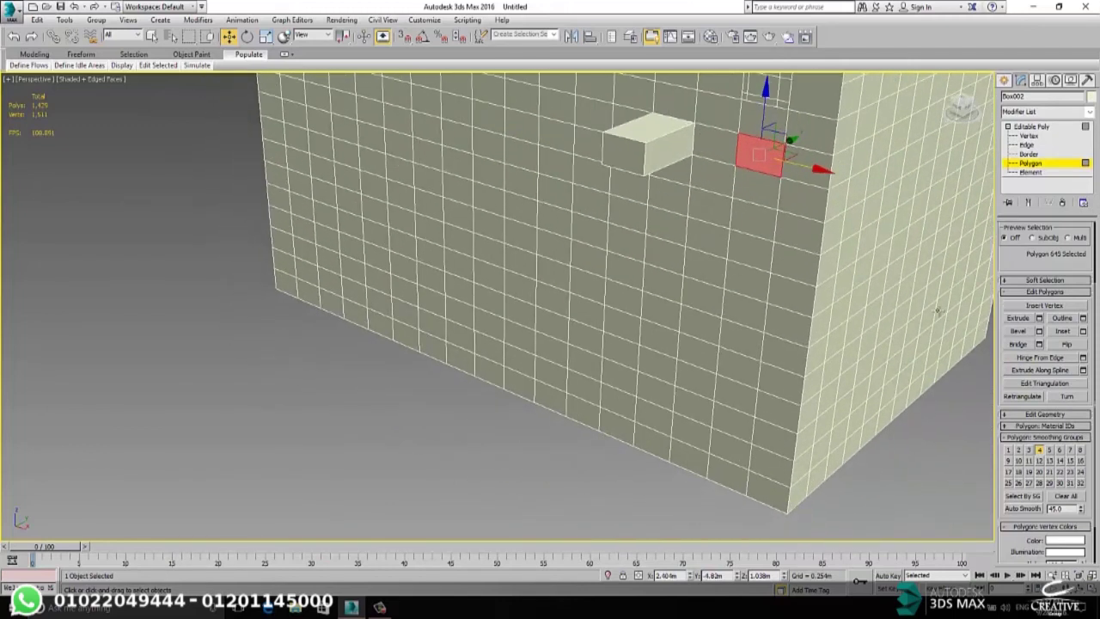
left_click(1039, 331)
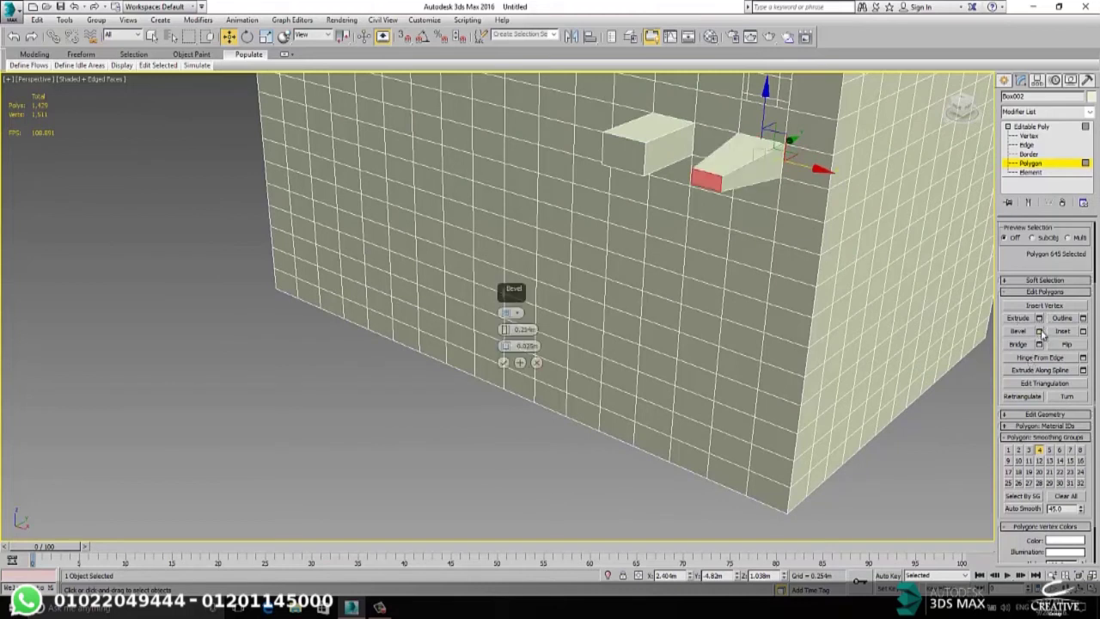
left_click_drag(505, 329, 508, 344)
left_click(514, 313)
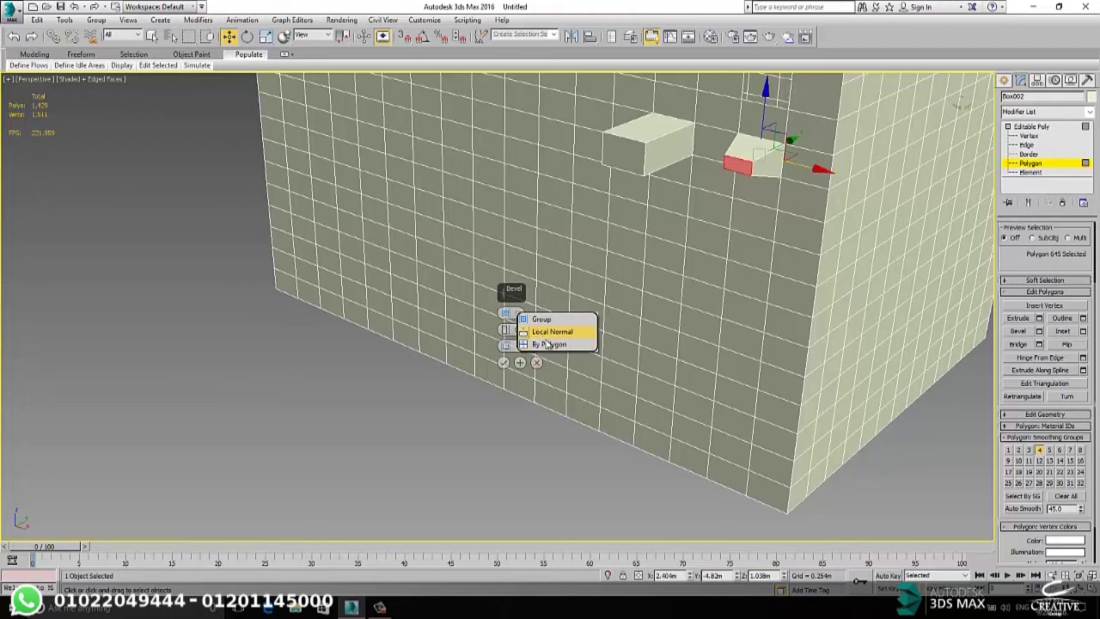
left_click(547, 343)
left_click(535, 362)
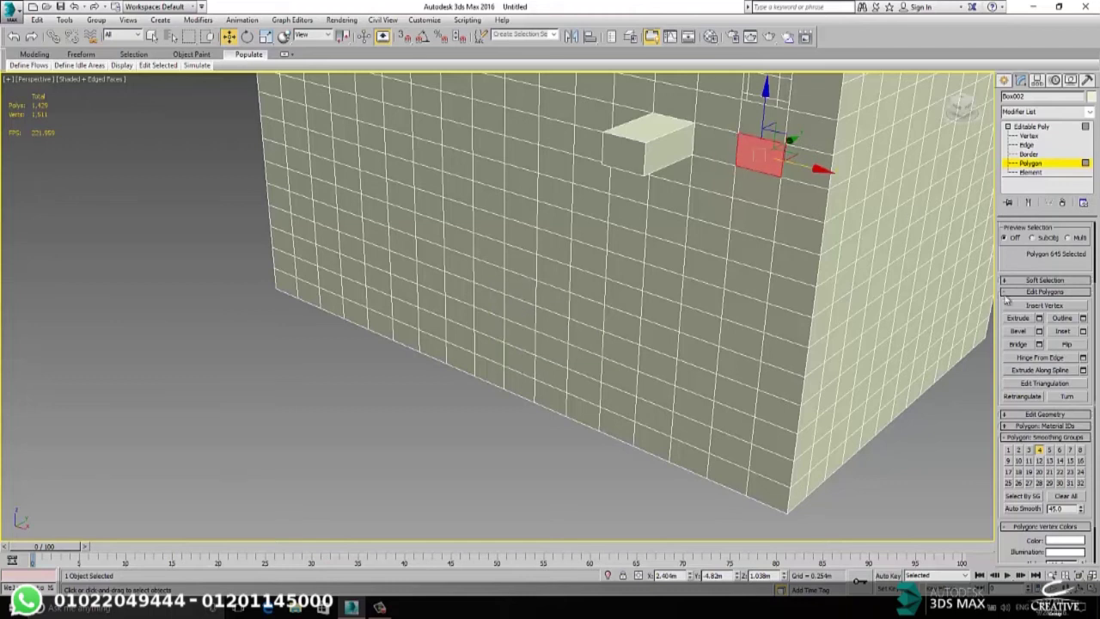
left_click(1039, 331)
left_click(503, 362)
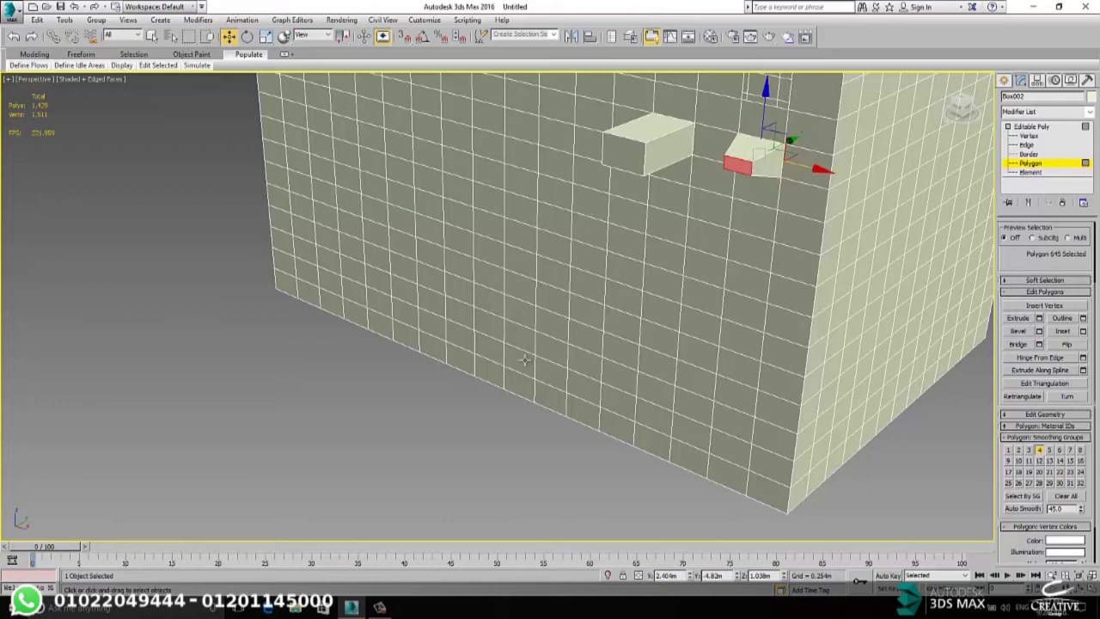
- Inset the polygon on the long side just below the extruded and beveled blocks by about 0.008 m
left_click(706, 239)
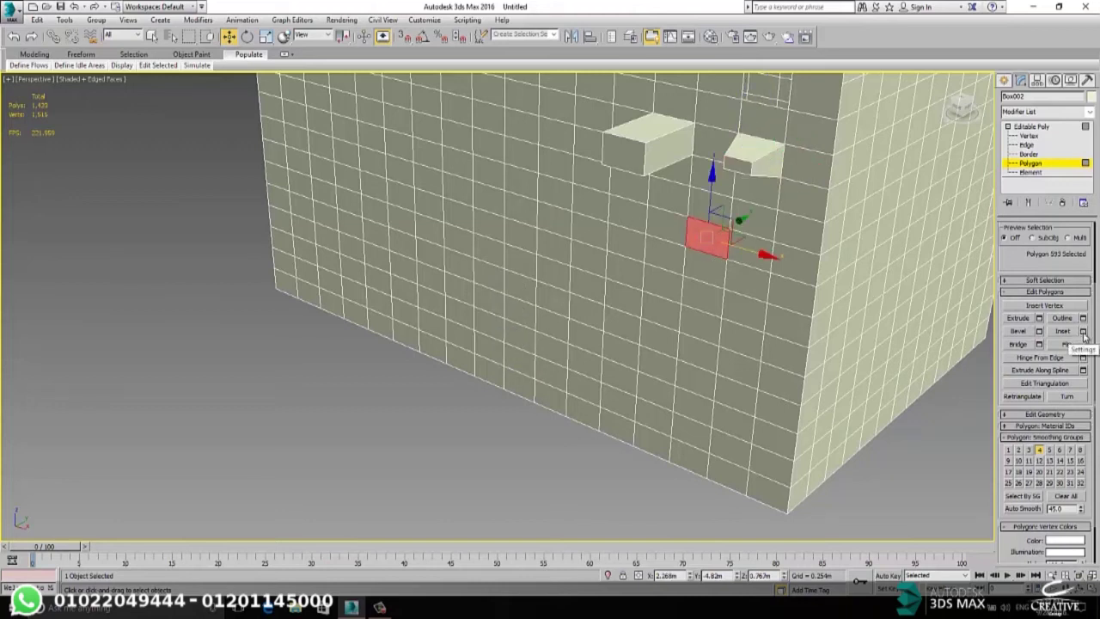
scroll(688, 215, "up", 5)
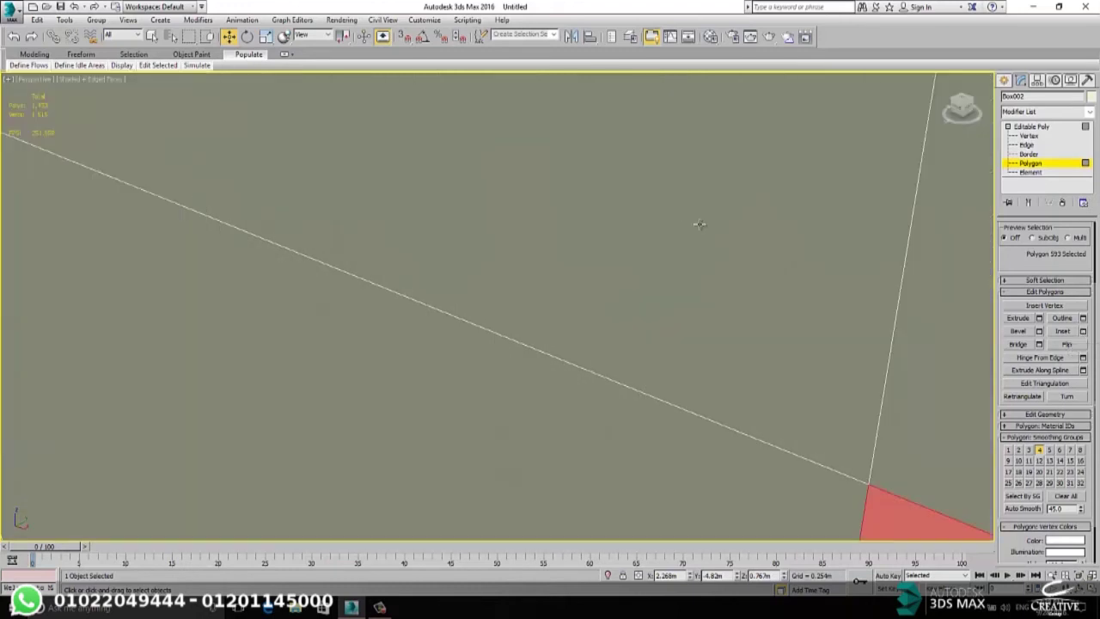
scroll(715, 240, "down", 5)
key("z")
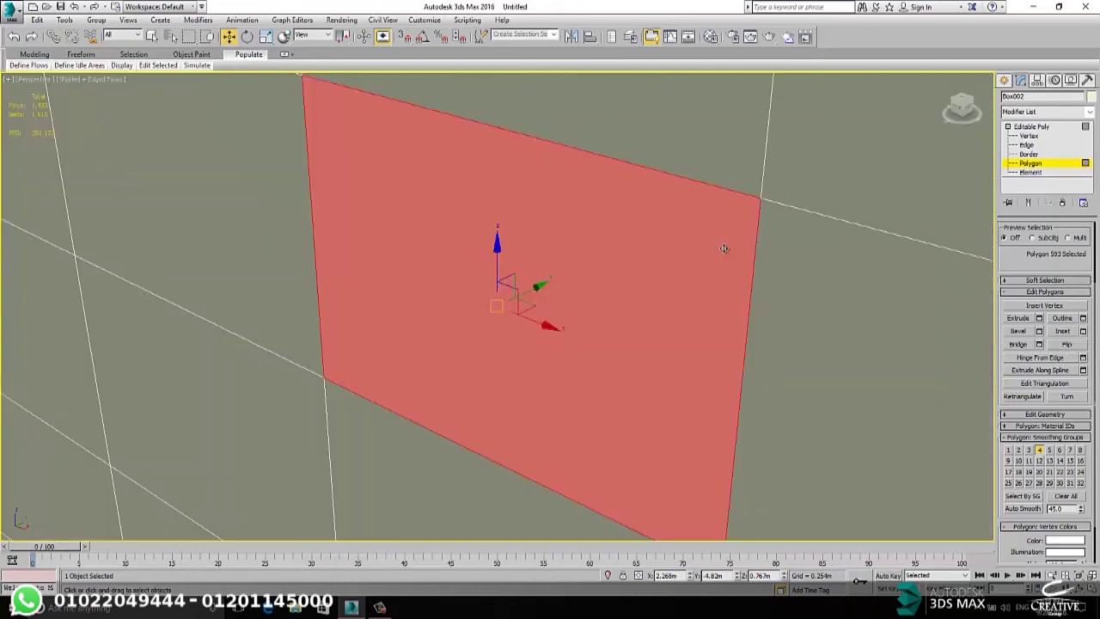
left_click(1083, 332)
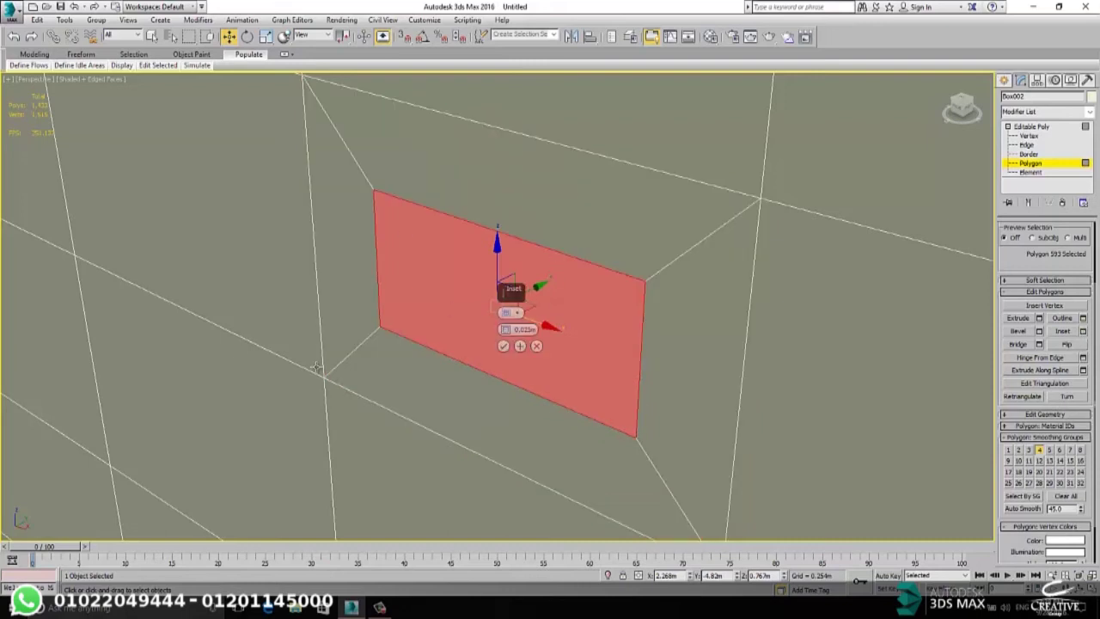
left_click_drag(505, 333, 511, 335)
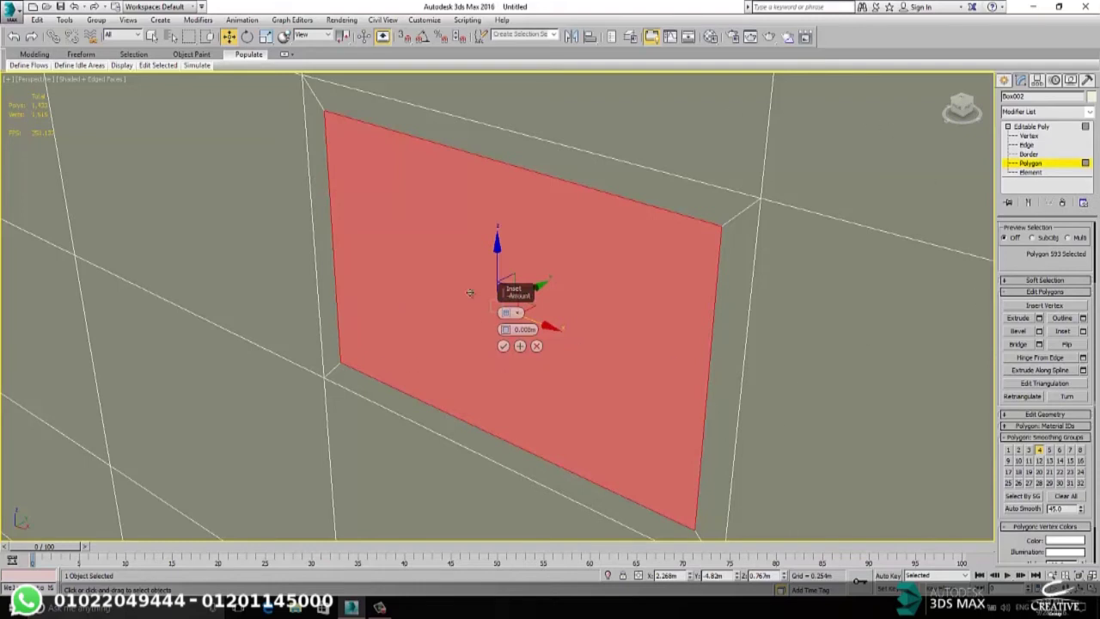
left_click(504, 346)
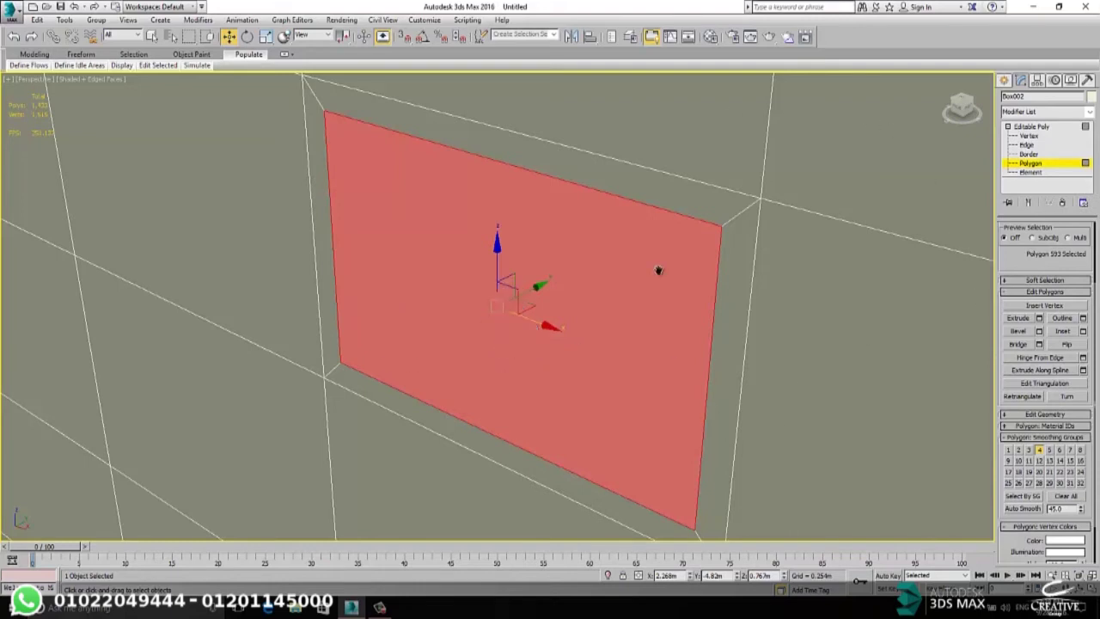
scroll(659, 271, "down", 3)
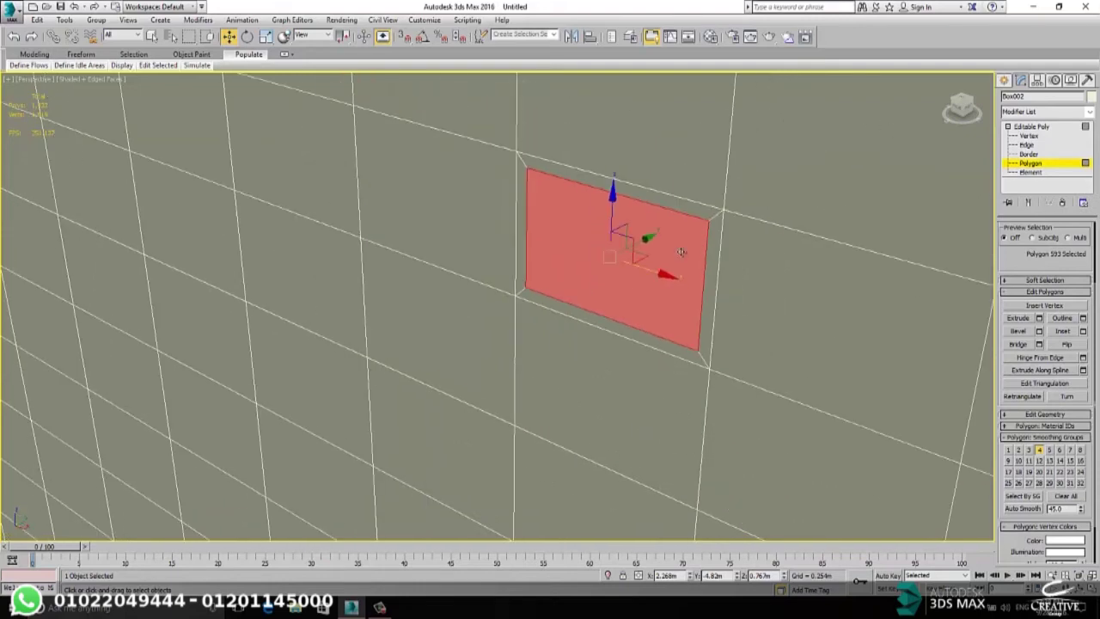
- Extrude the inset polygon on the box's long side outward by 0.227 m
left_click(1039, 318)
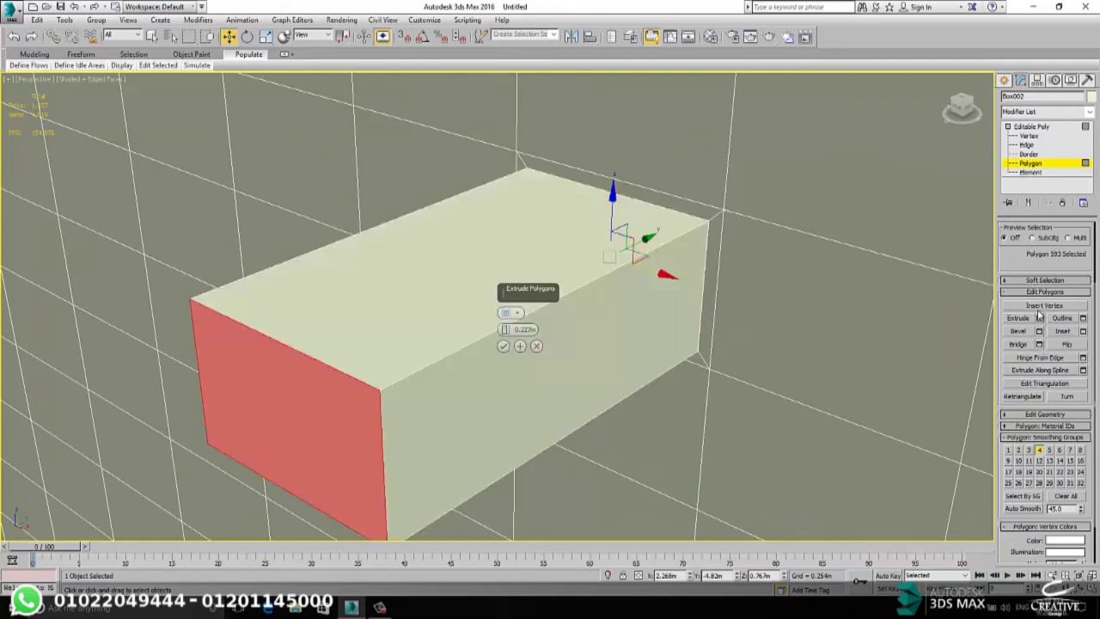
left_click(503, 345)
scroll(574, 286, "down", 5)
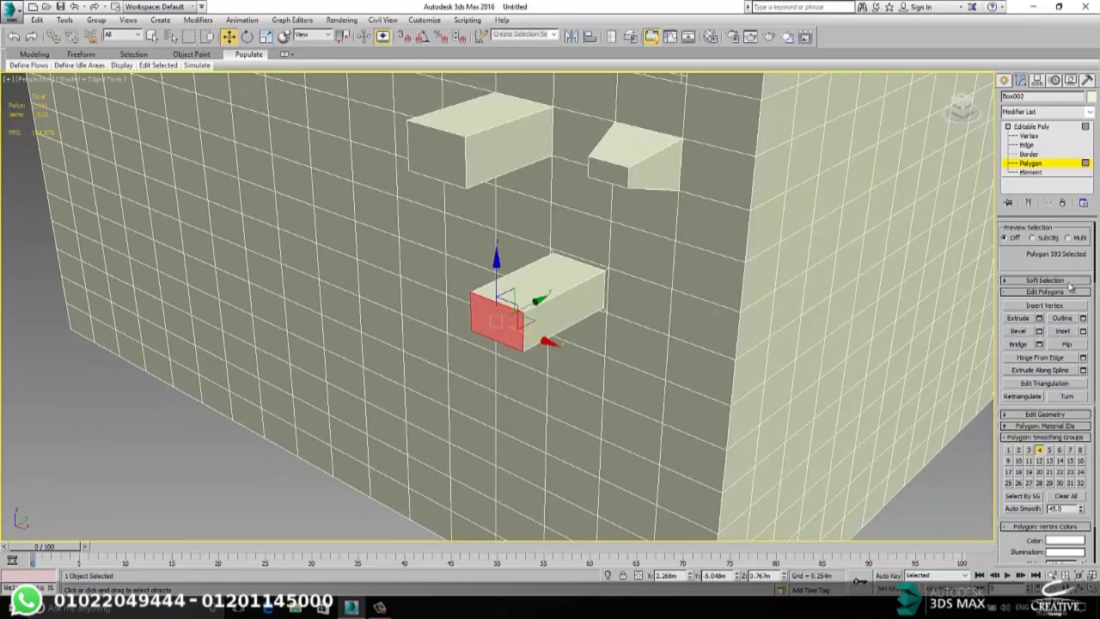
- Select a polygon in the middle of the box's short side, shrink it with a negative Outline amount, and clear the selection
left_click(765, 275)
key("z")
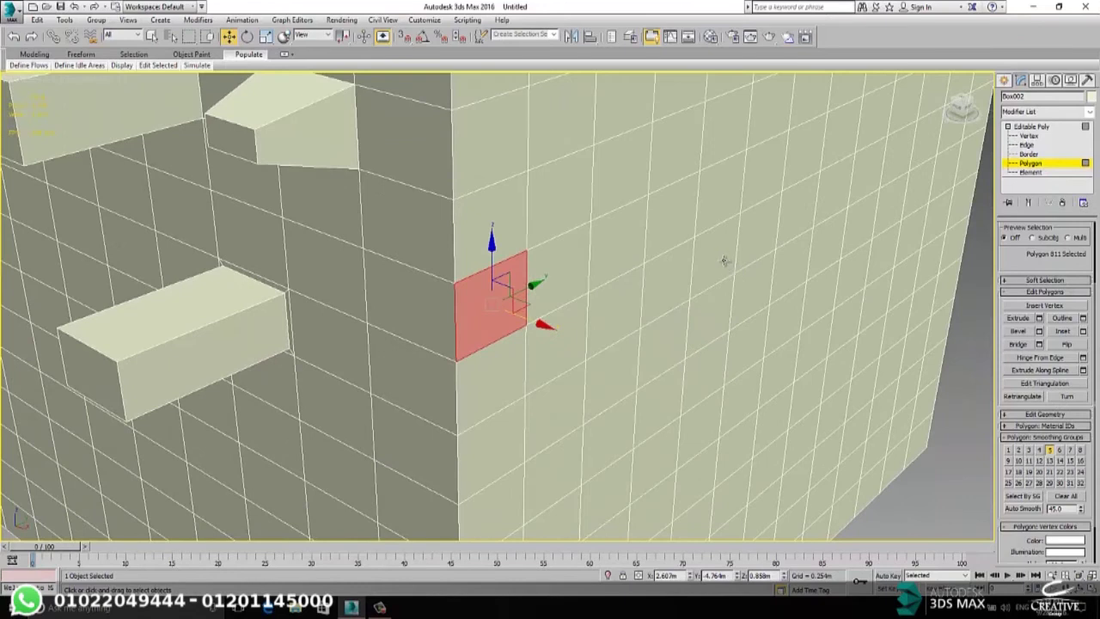
left_click(724, 261)
left_click(1083, 317)
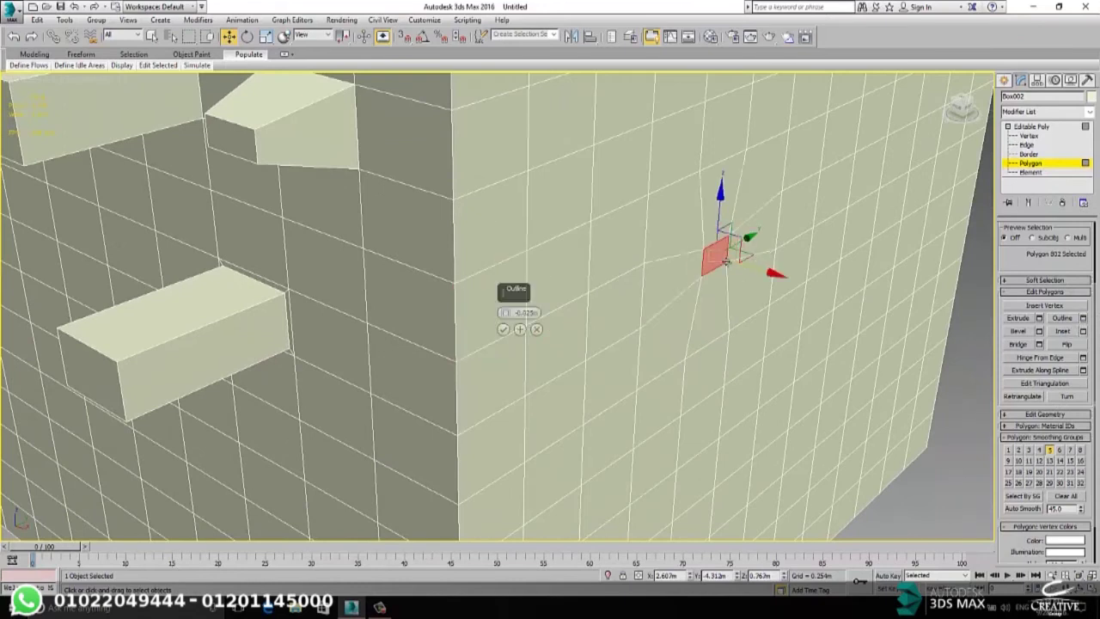
middle_click_drag(672, 224, 621, 206)
scroll(620, 206, "up", 3)
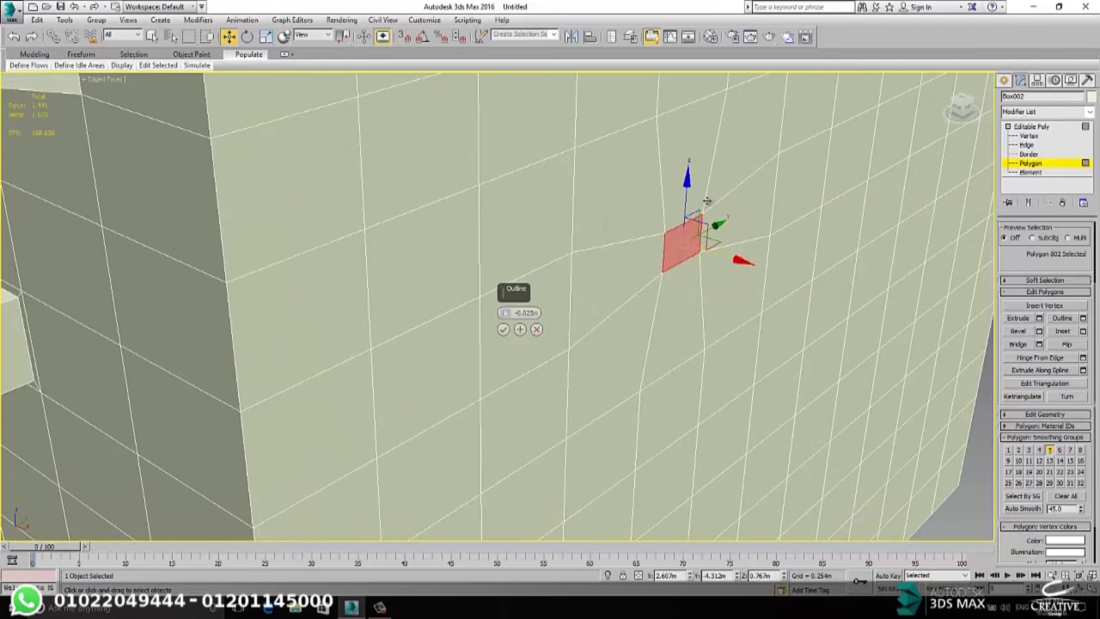
mouse_move(505, 313)
left_mouse_down()
mouse_move(510, 289)
mouse_move(507, 324)
left_mouse_up()
left_click(504, 329)
scroll(579, 372, "down", 8)
left_click(782, 244)
- Extrude the tapered polygon directly below the shrunken one on the short side, keeping the current extrusion height
scroll(698, 297, "up", 3)
scroll(555, 373, "up", 3)
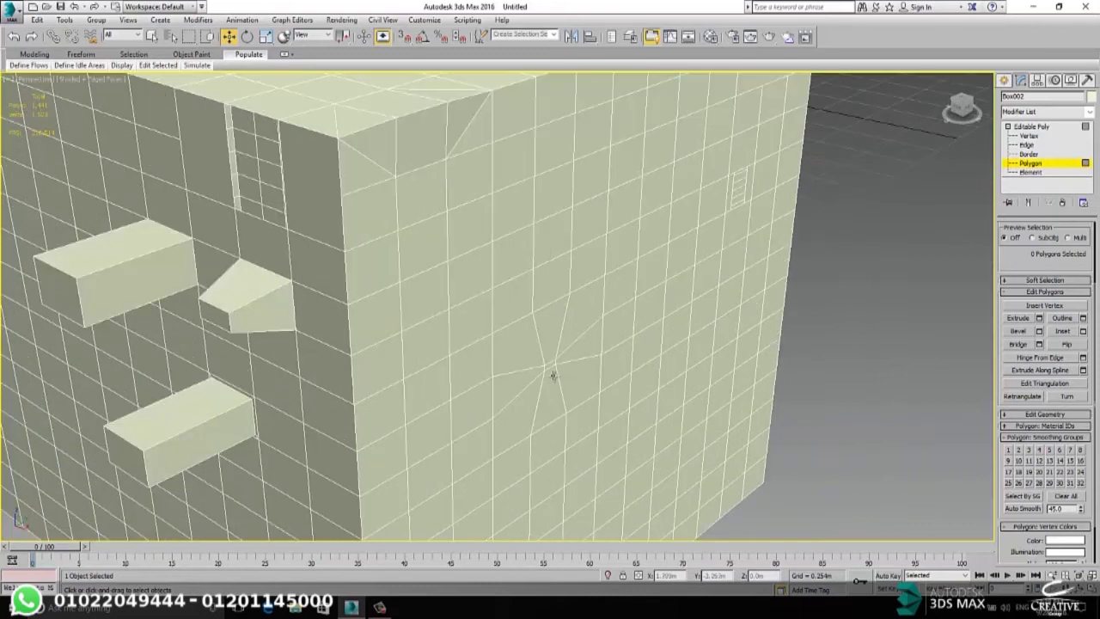
left_click(547, 367)
scroll(547, 367, "up", 3)
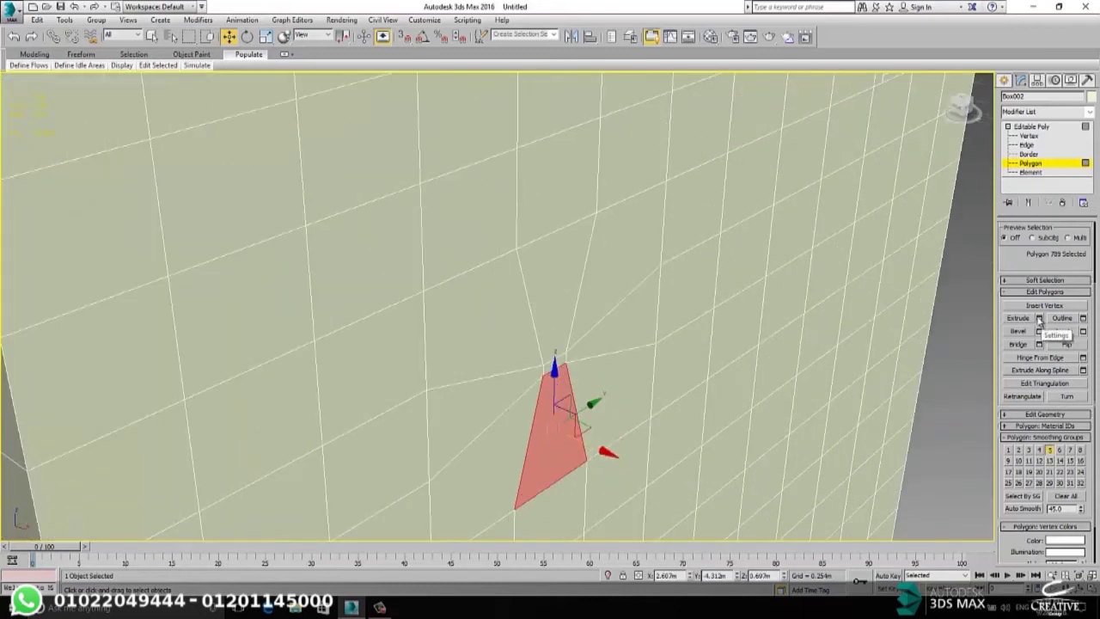
left_click(1039, 318)
left_click(506, 344)
scroll(707, 319, "down", 5)
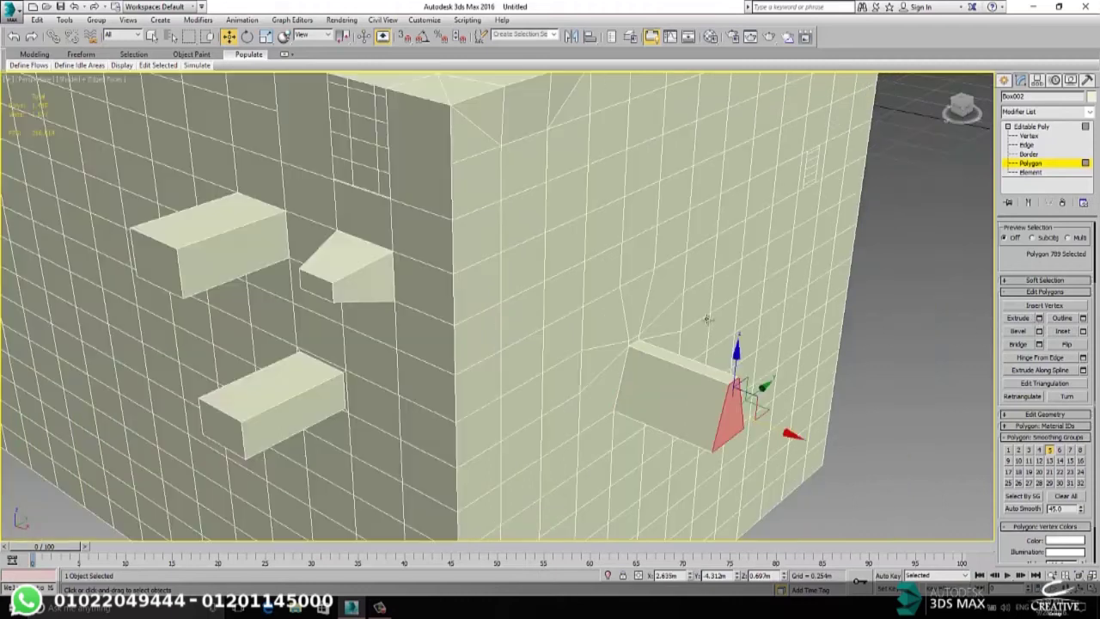
scroll(706, 318, "down", 3)
- Hide the edged faces to examine the short side's extruded shape without the grid, and show the edges again
left_click(825, 254)
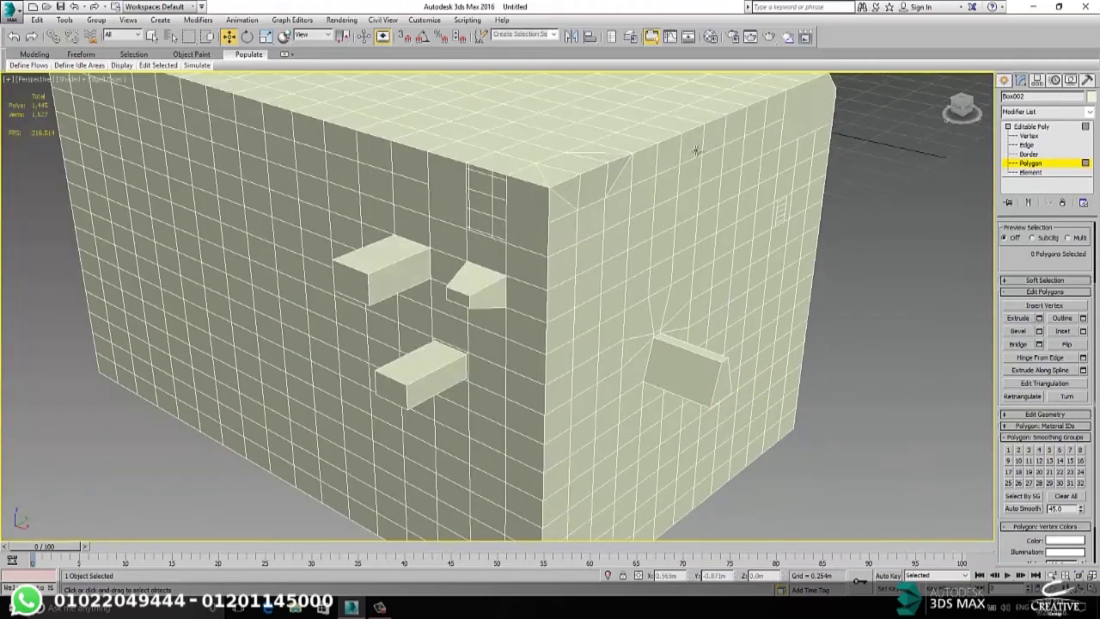
key("F4")
scroll(692, 356, "up", 5)
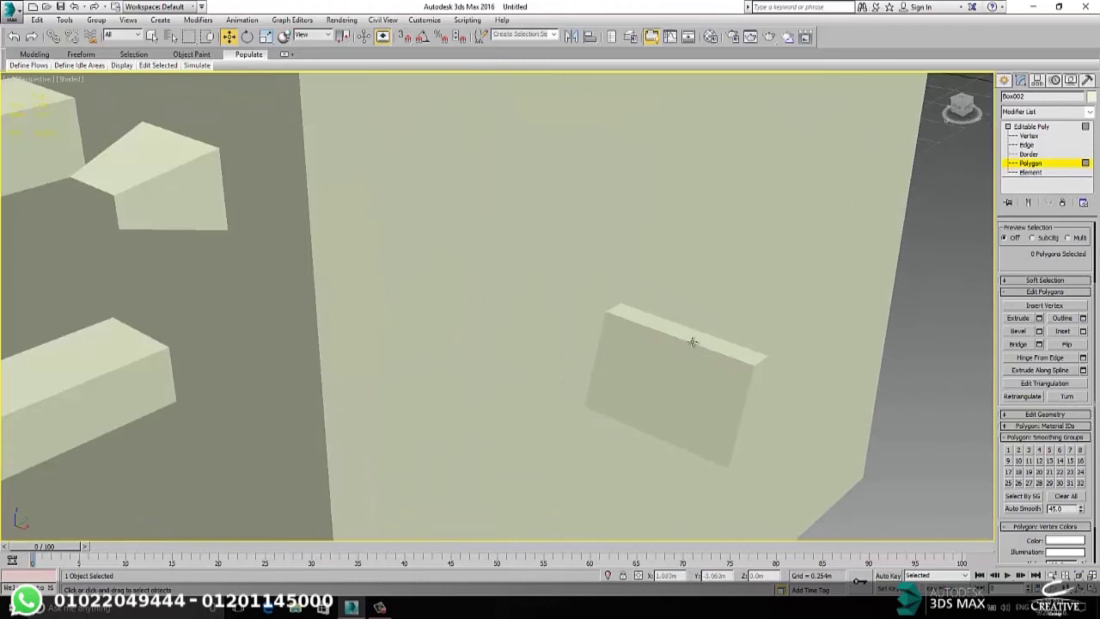
middle_click_drag(670, 342, 618, 329, "alt")
left_click(619, 329)
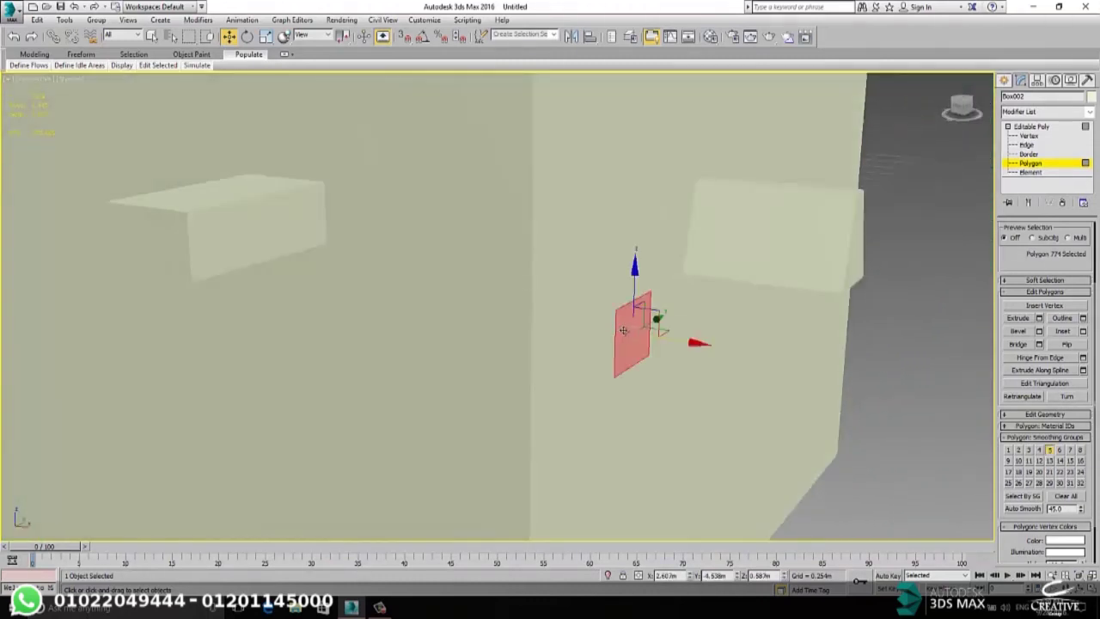
key("F4")
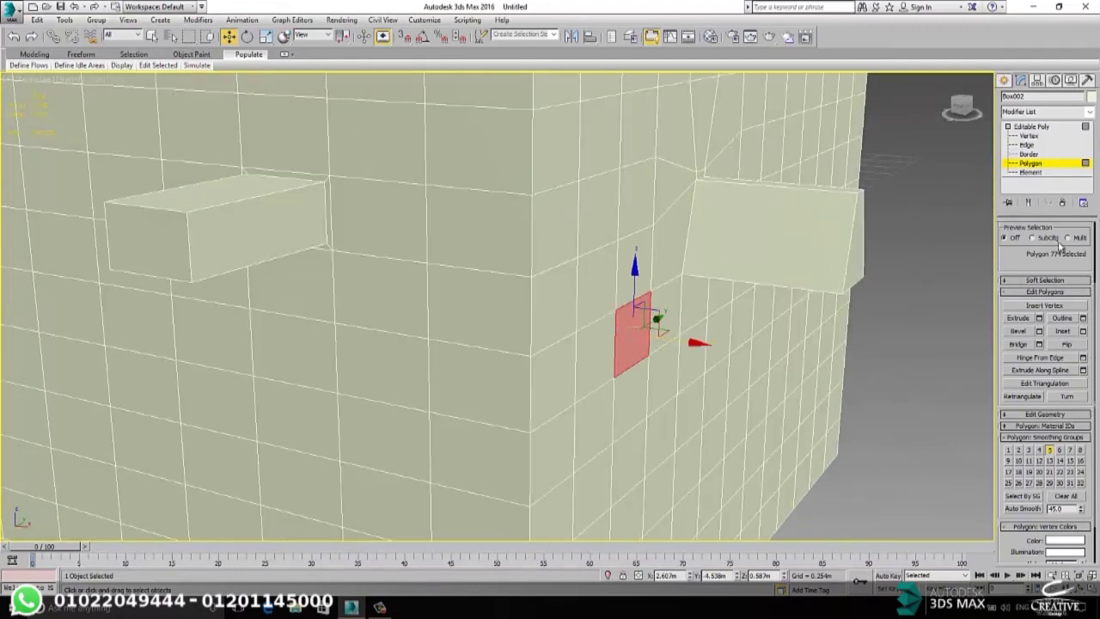
- Select a block of polygons six columns wide at the far lower corner of the box's long side
scroll(853, 263, "down", 3)
middle_click_drag(627, 328, 794, 326)
middle_click_drag(240, 308, 316, 311)
left_click_drag(263, 197, 464, 342)
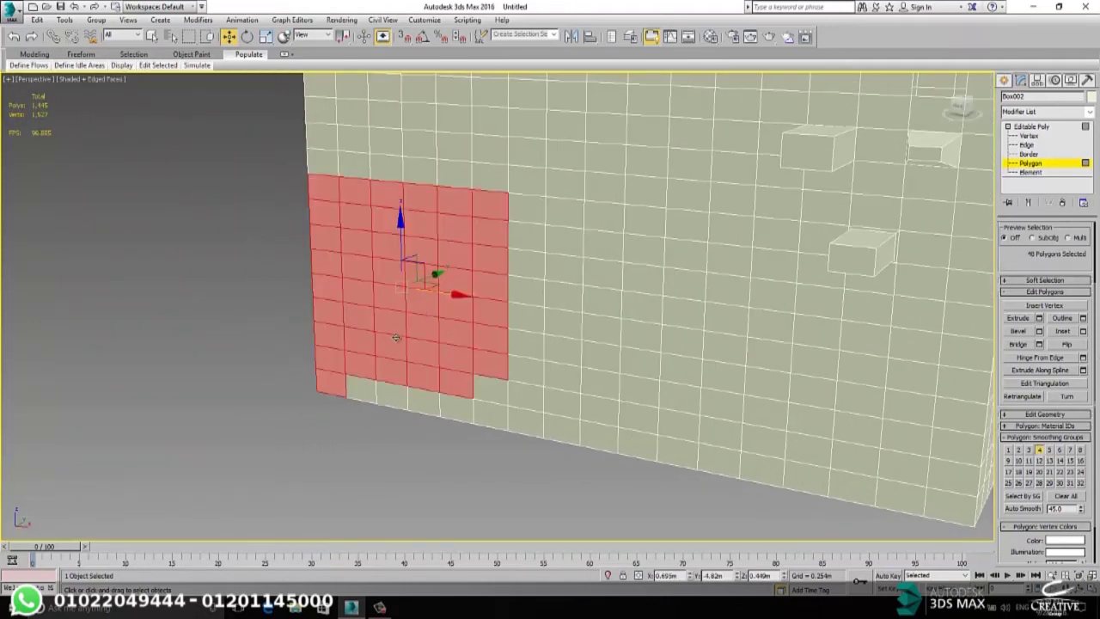
middle_click_drag(401, 323, 448, 263, "alt")
scroll(445, 257, "up", 2)
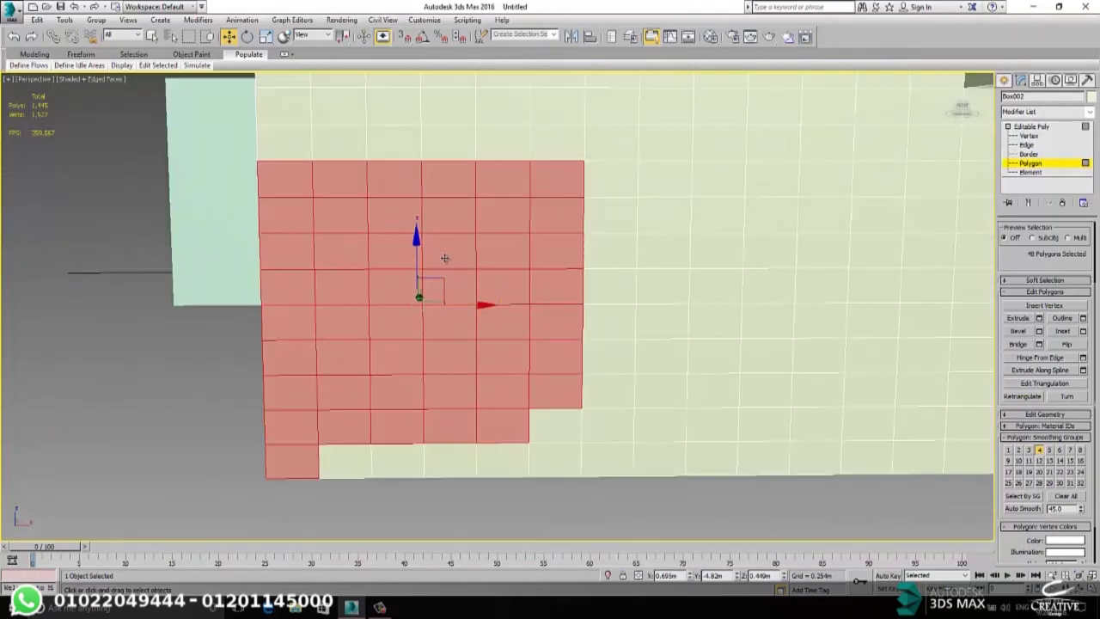
- Preview a bevel on the selected polygon block with the By Polygon type and cancel it
left_click(1039, 332)
middle_click_drag(433, 205, 565, 305)
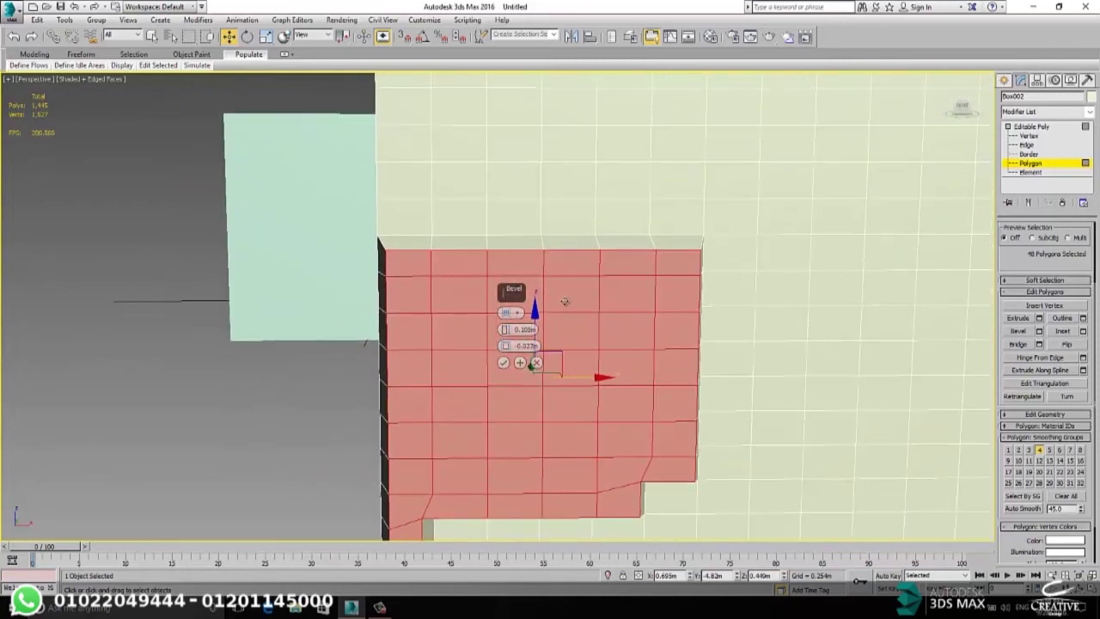
left_click(517, 313)
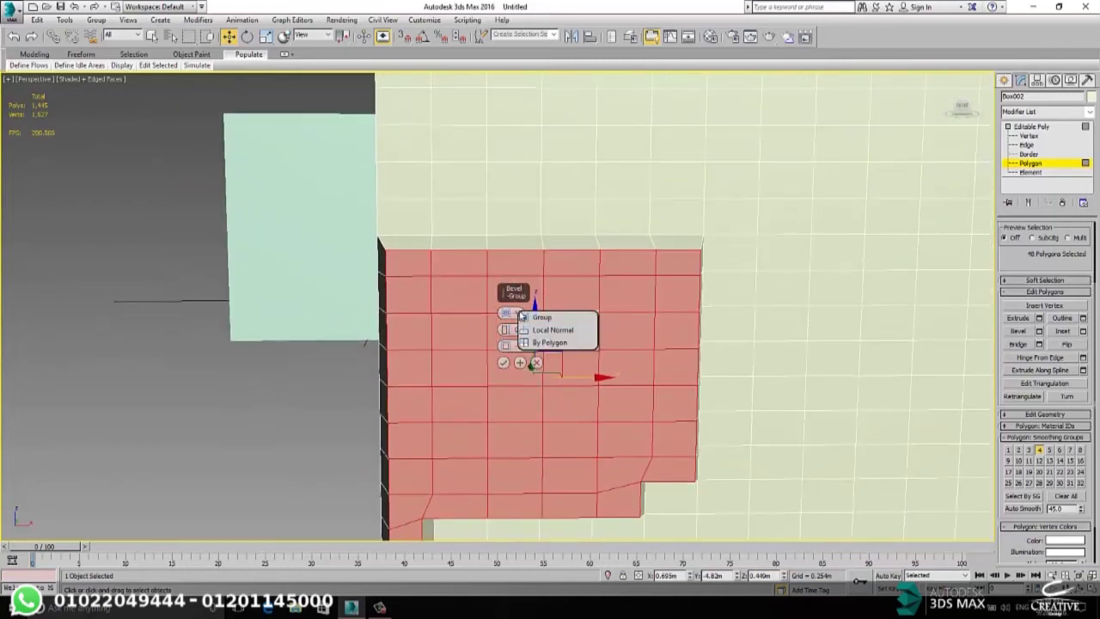
left_click(554, 342)
middle_click_drag(565, 344, 591, 158)
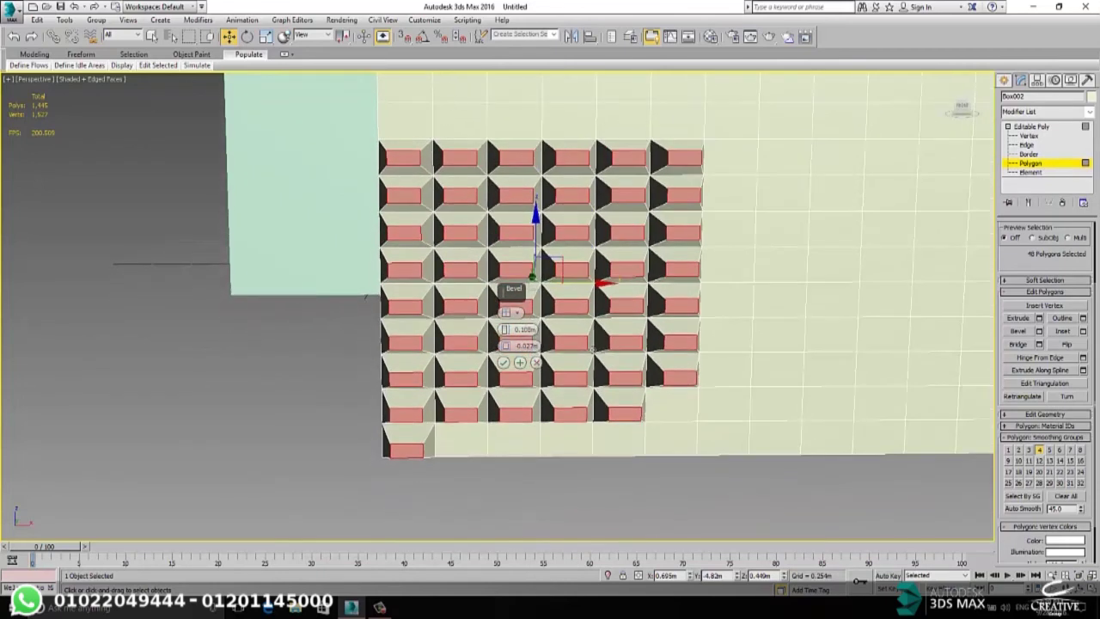
scroll(604, 166, "up", 2)
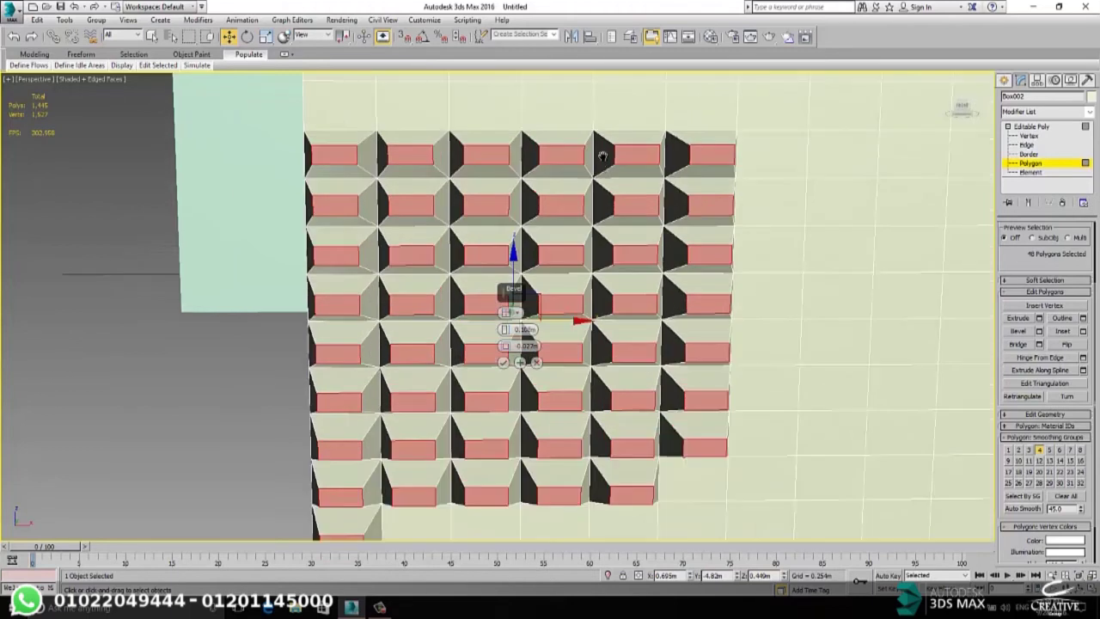
middle_click_drag(603, 157, 611, 92)
left_click(536, 362)
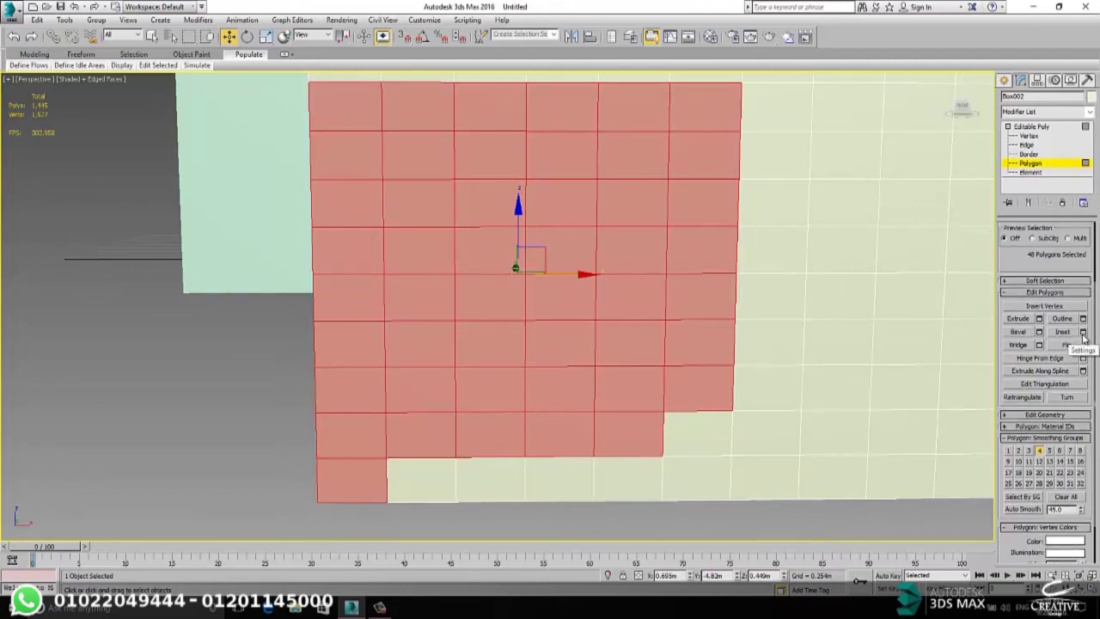
- Preview an inset on the polygon block with an increased amount and the By Polygon type, and cancel it
left_click(1083, 332)
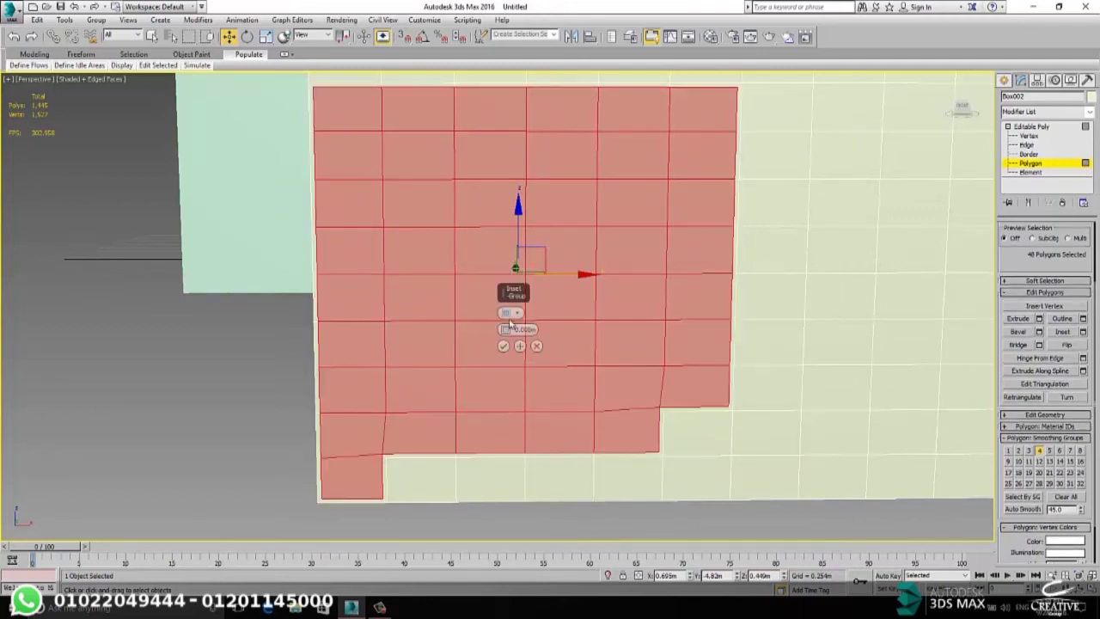
mouse_move(509, 329)
left_mouse_down()
mouse_move(511, 307)
mouse_move(512, 326)
left_mouse_up()
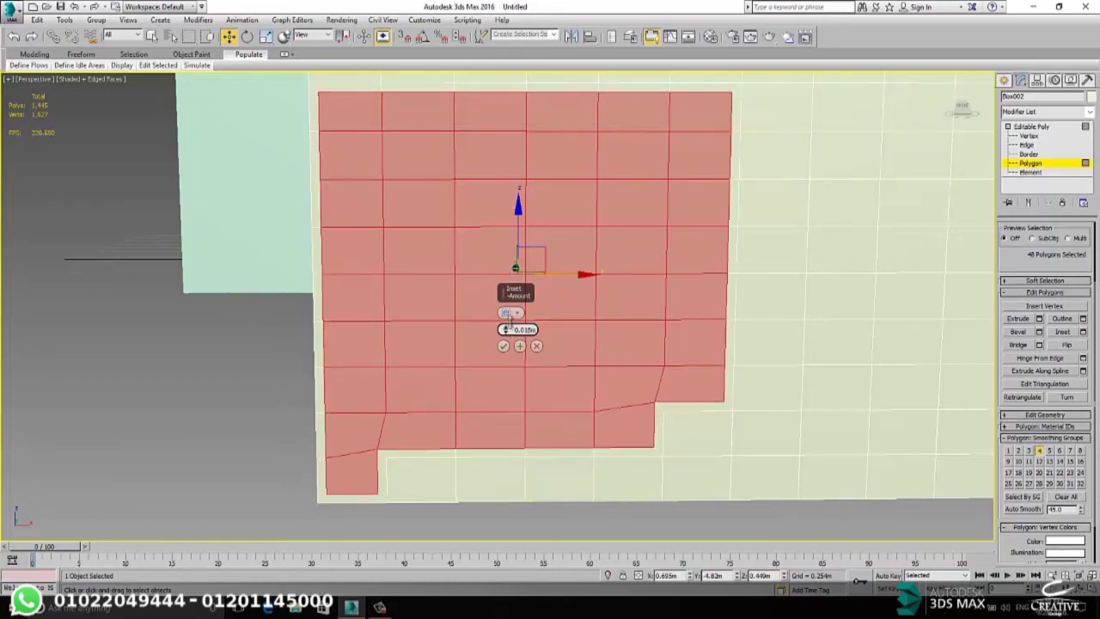
left_click(514, 313)
left_click(528, 336)
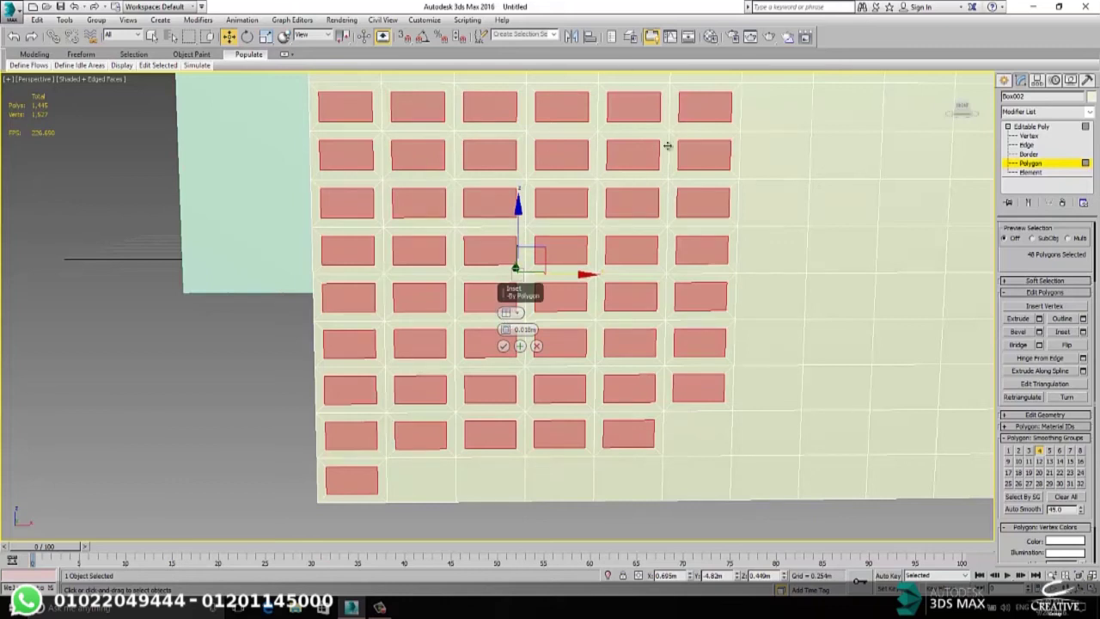
left_click(537, 345)
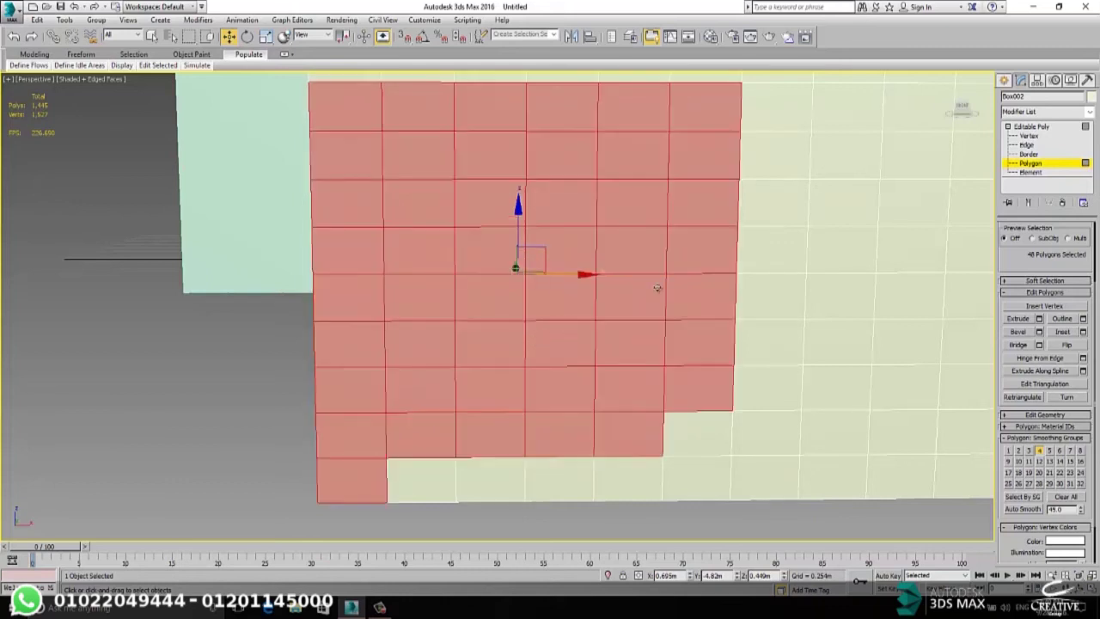
- Preview a By Polygon extrusion of the polygon block, cancel it, and clear the polygon selection
left_click(1039, 318)
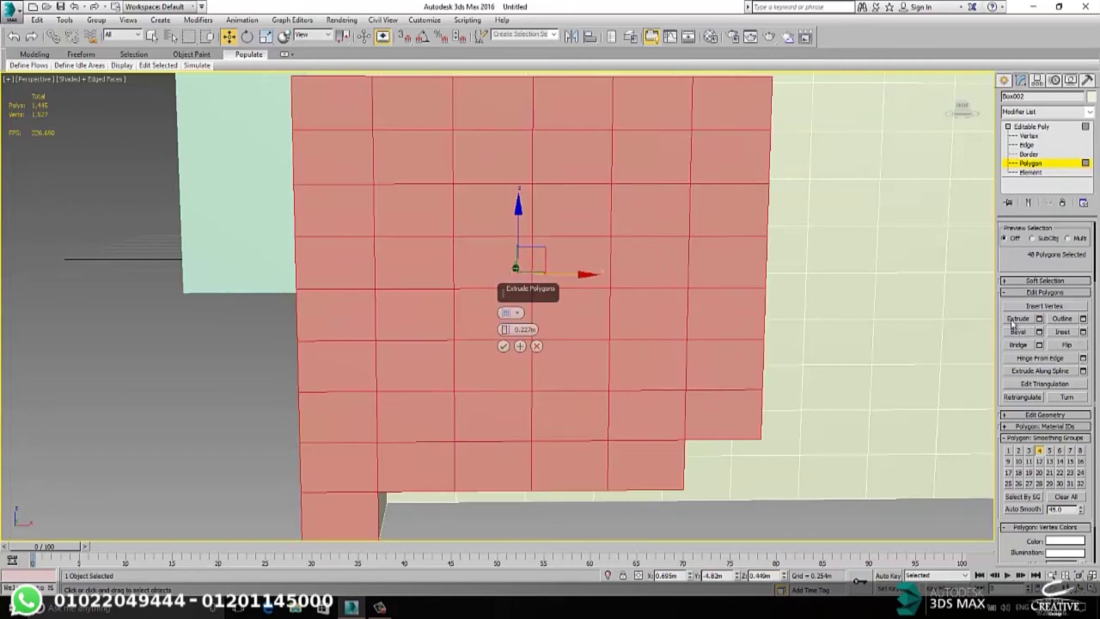
left_click(517, 314)
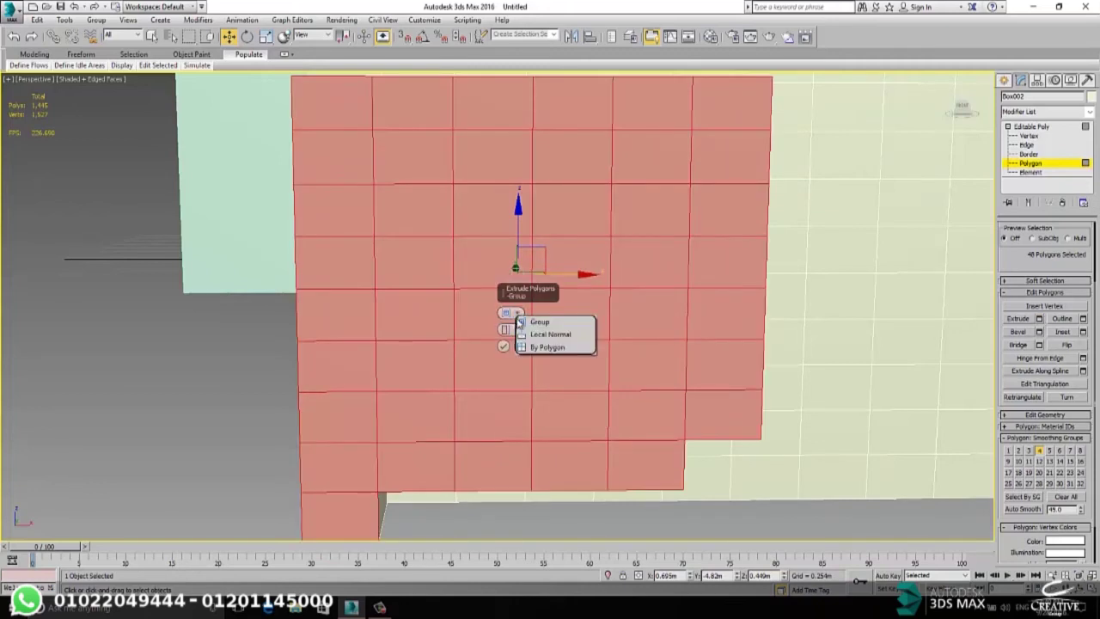
left_click(537, 344)
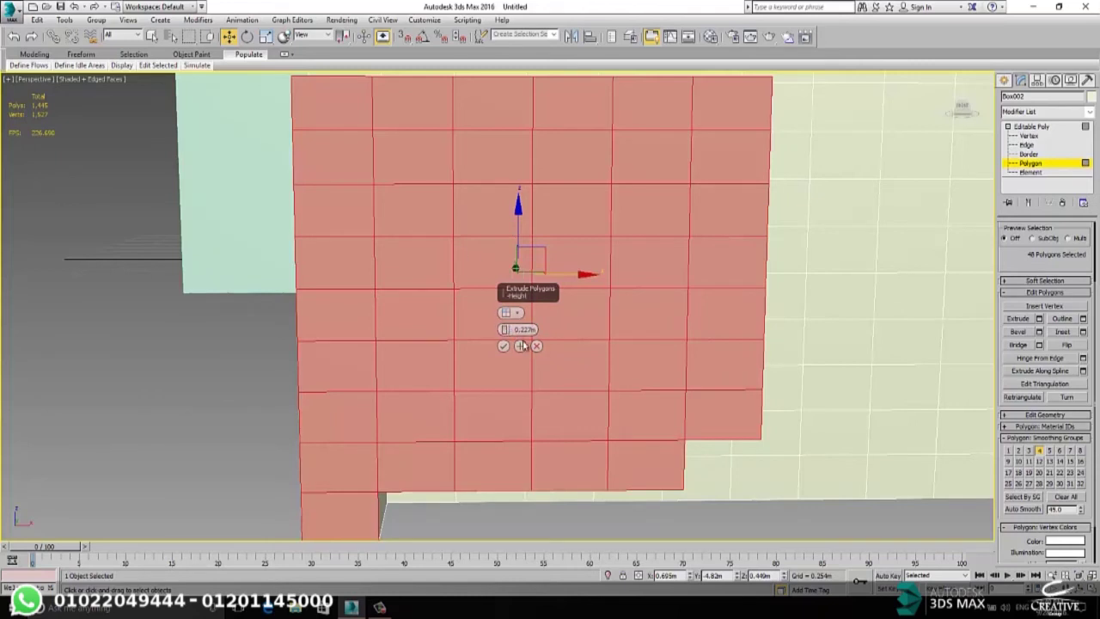
left_click(536, 345)
left_click(236, 376)
scroll(345, 344, "down", 5)
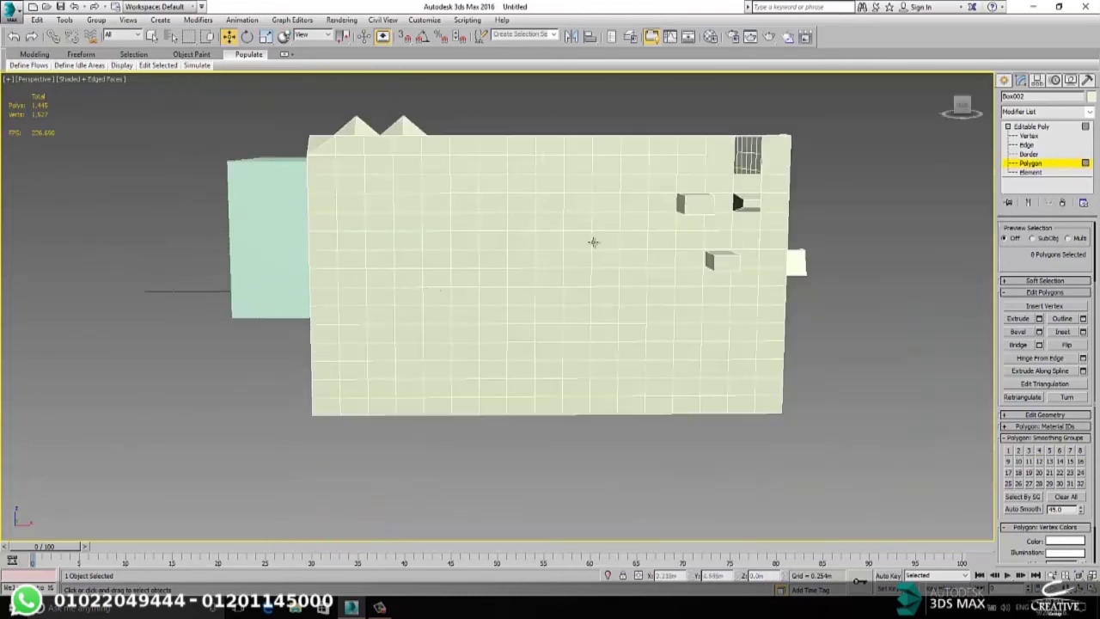
middle_click_drag(805, 315, 803, 285)
scroll(803, 285, "down", 2)
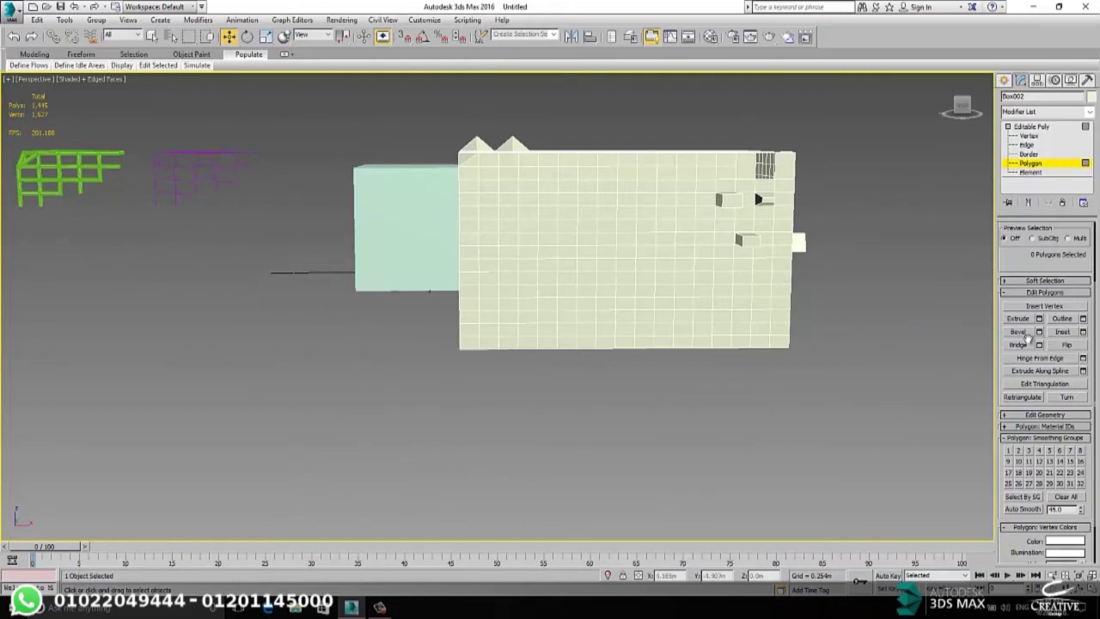
scroll(790, 301, "up", 2)
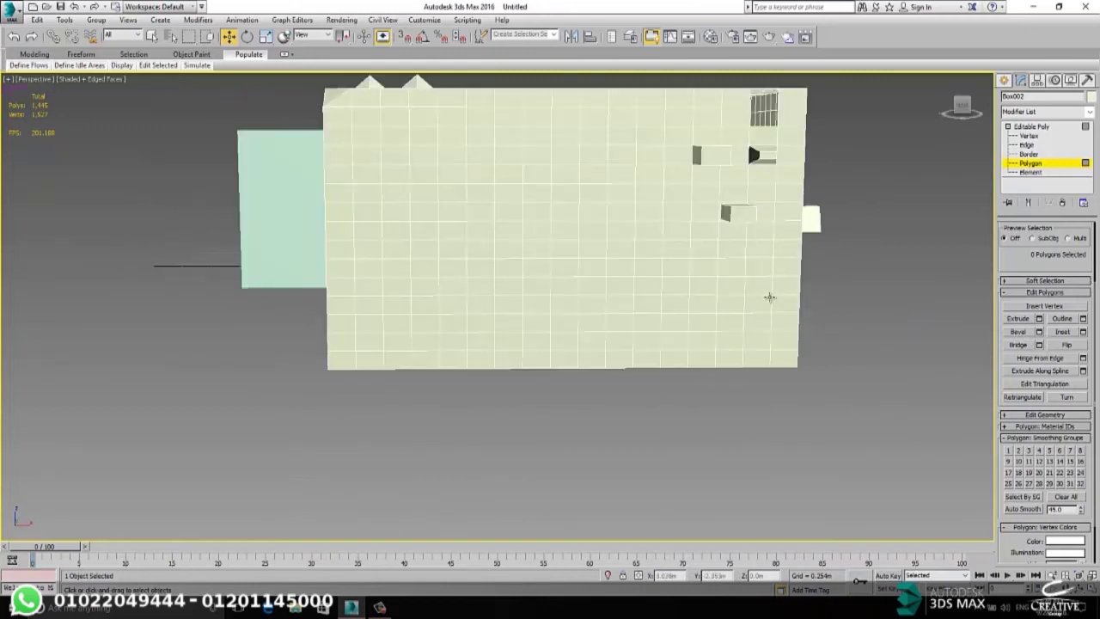
middle_click_drag(731, 291, 839, 381)
scroll(796, 350, "down", 2)
scroll(750, 336, "up", 2)
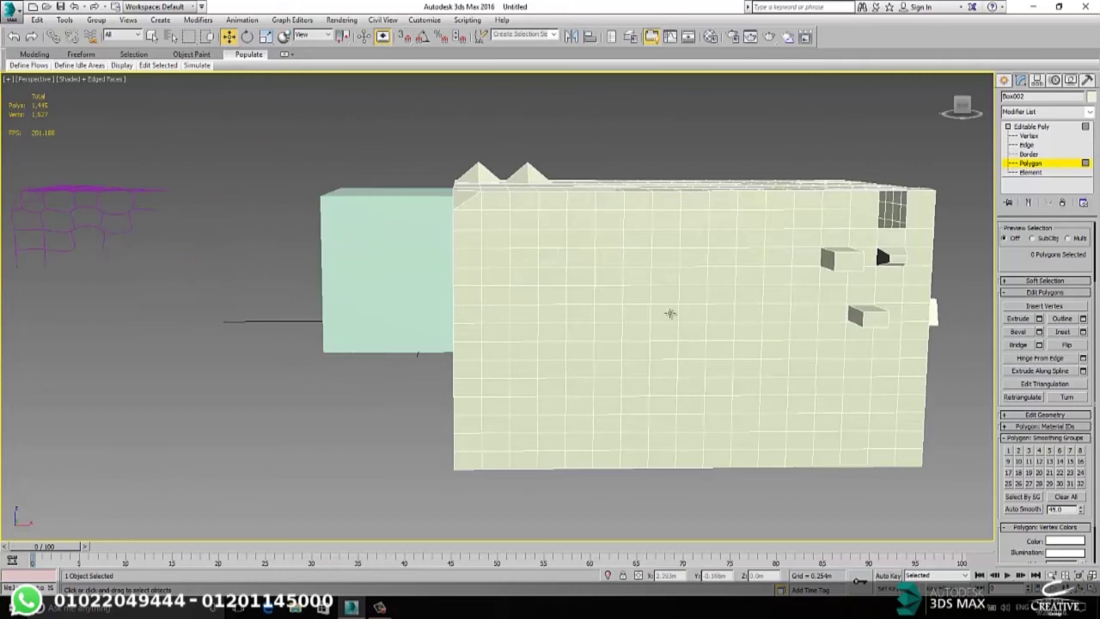
scroll(673, 322, "down", 2)
scroll(675, 321, "up", 2)
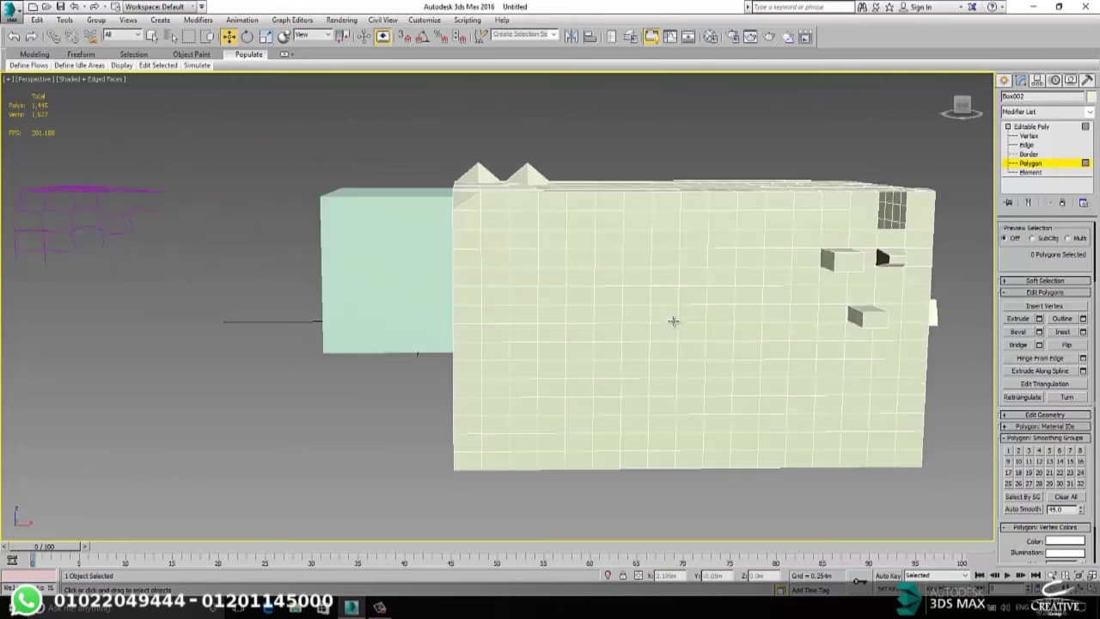
- Turn off Ignore Backfacing and select a polygon near the long side's lower near corner in the Front view, returning to Perspective
key("f")
middle_click_drag(438, 277, 523, 264)
scroll(1040, 249, "up", 3)
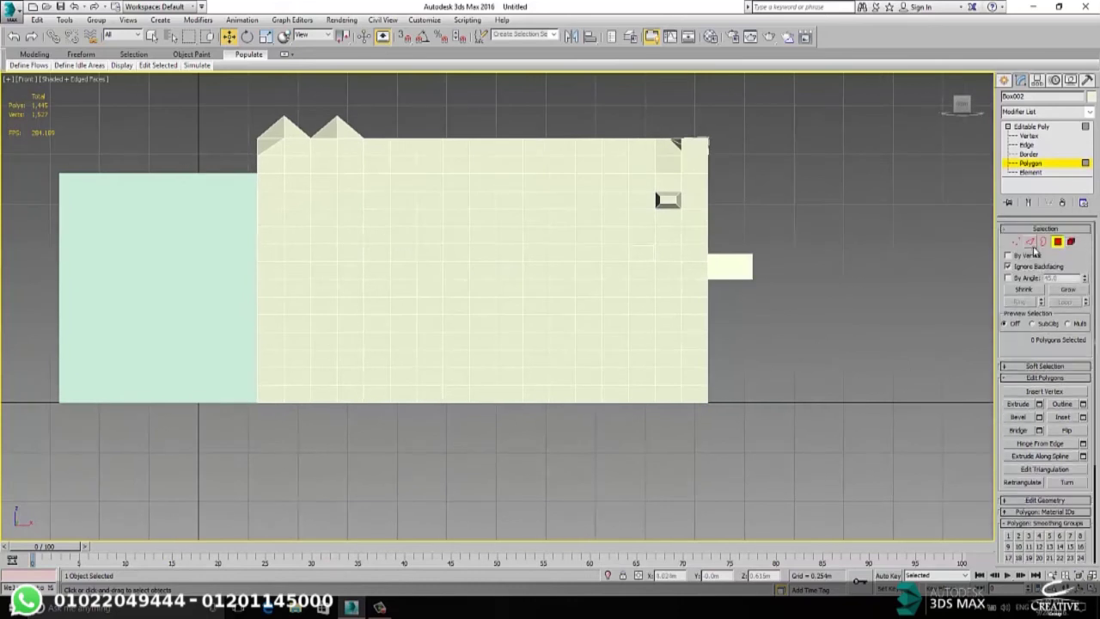
left_click(1023, 269)
scroll(657, 347, "up", 4)
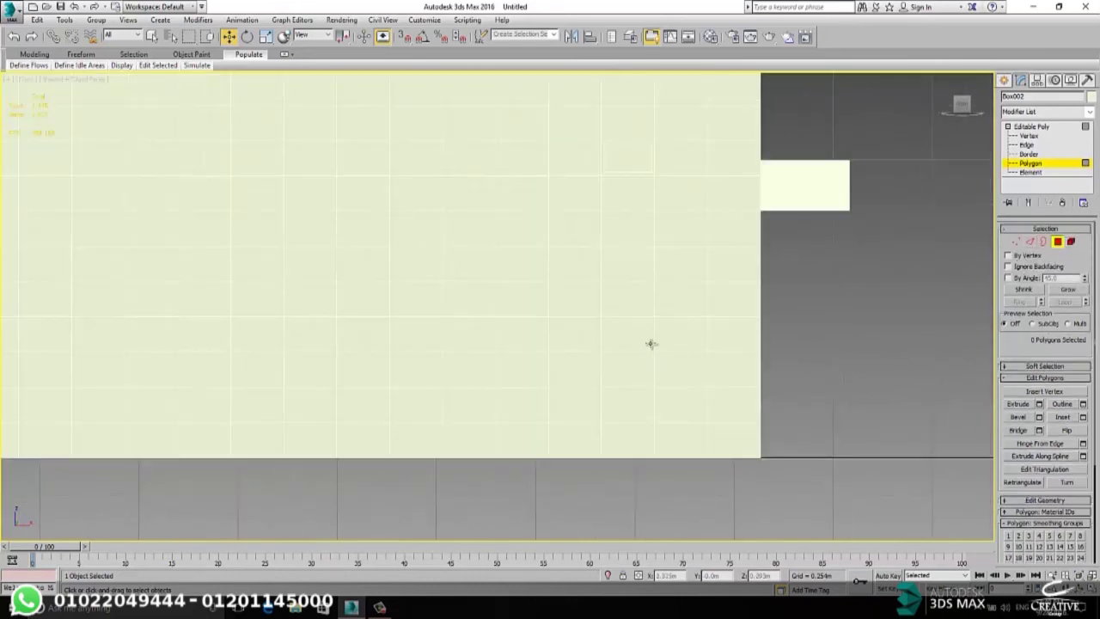
left_click(636, 298)
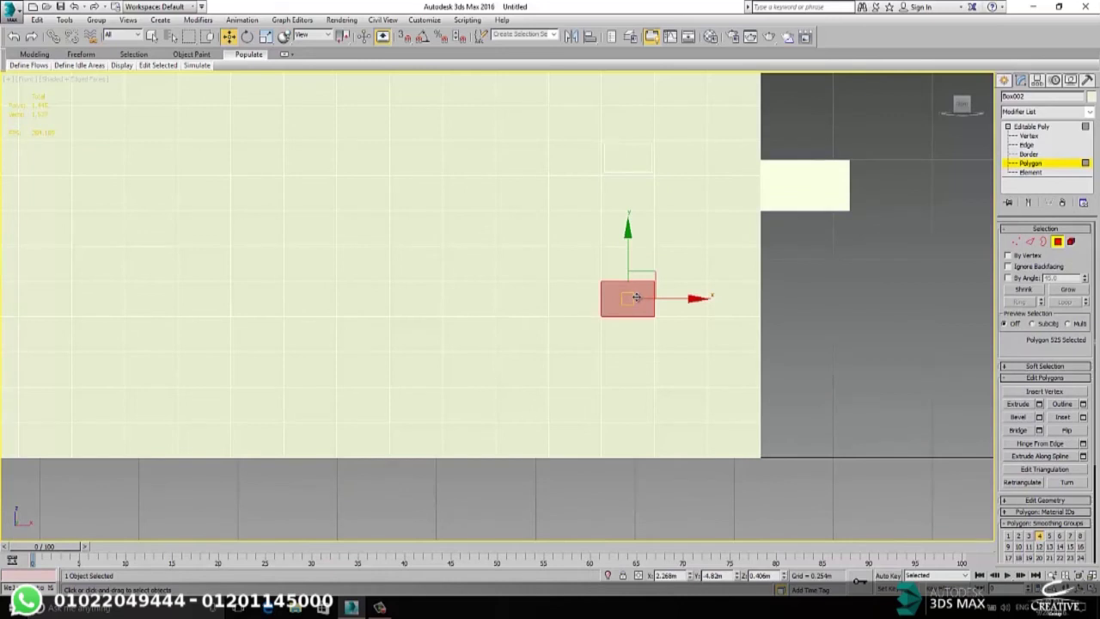
key("p")
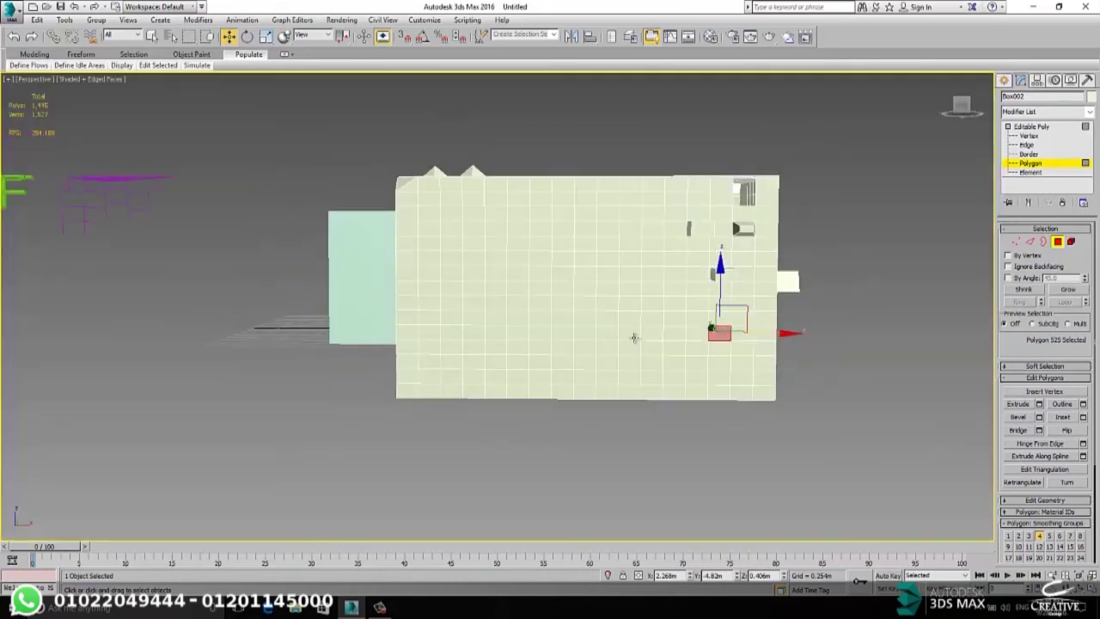
- Try selecting single polygons on the long side in the Front view, clearing the selection between picks
middle_click_drag(720, 337, 750, 342, "alt")
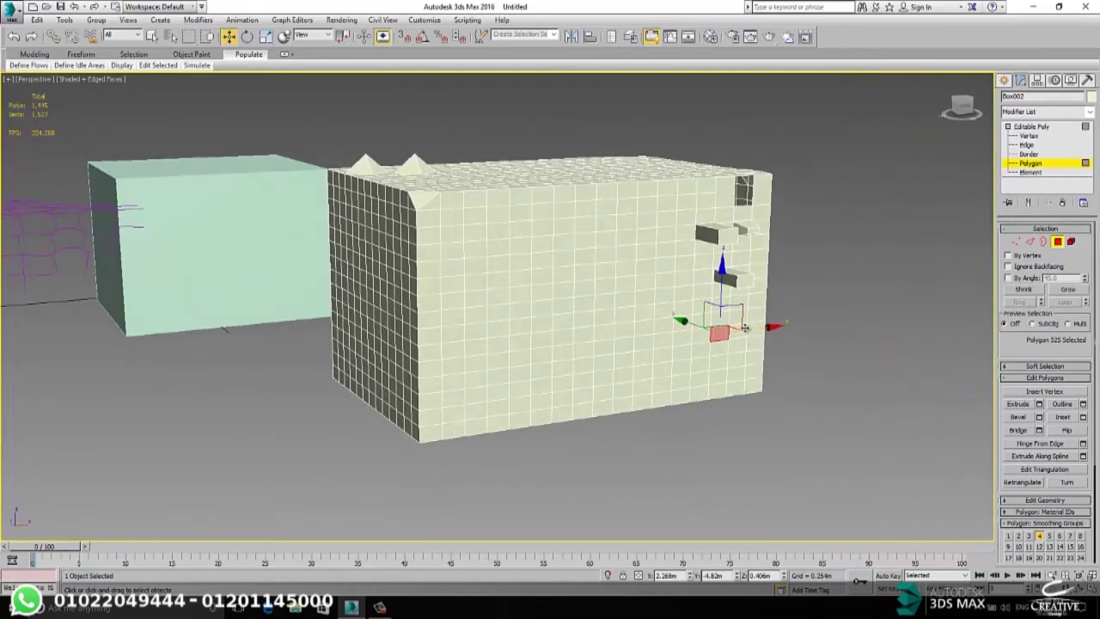
key("f")
left_click(702, 318)
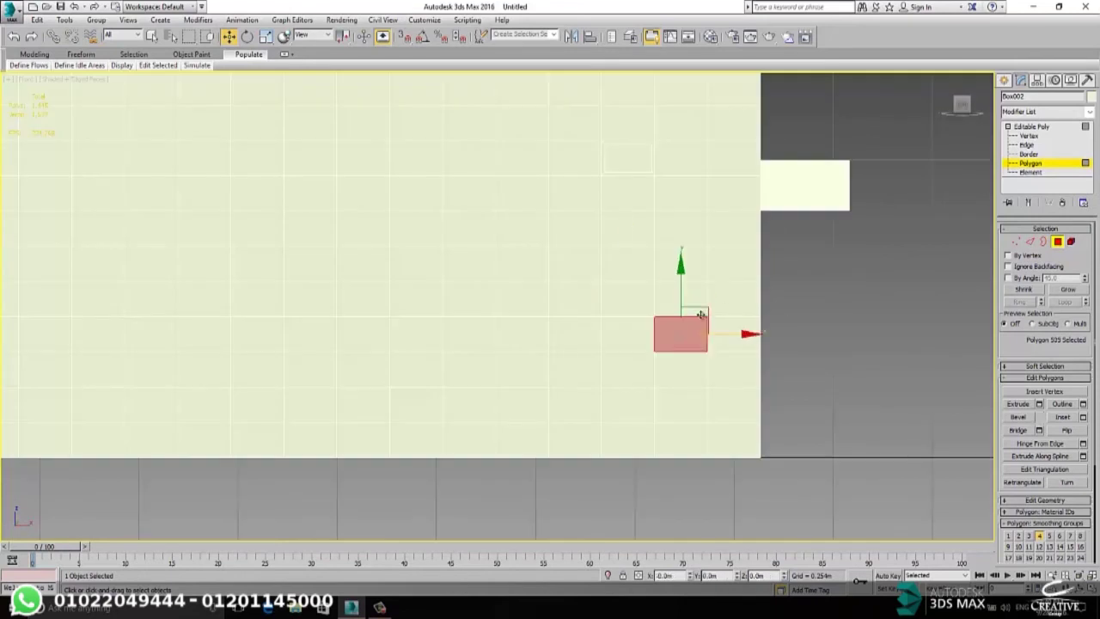
left_click_drag(767, 261, 765, 277)
scroll(649, 313, "down", 3)
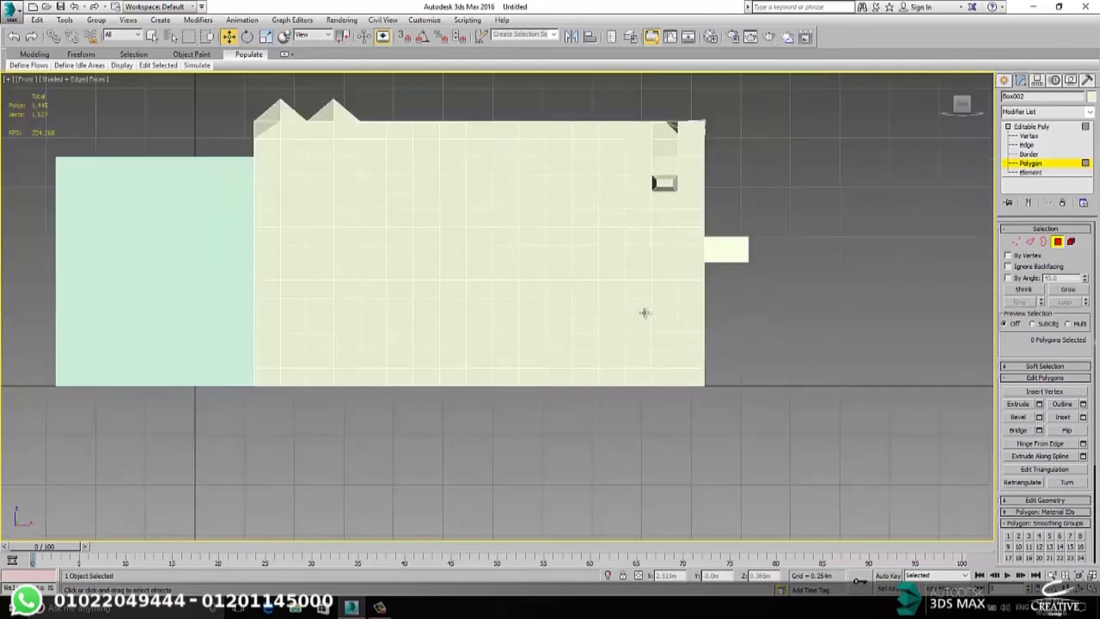
left_click(450, 222)
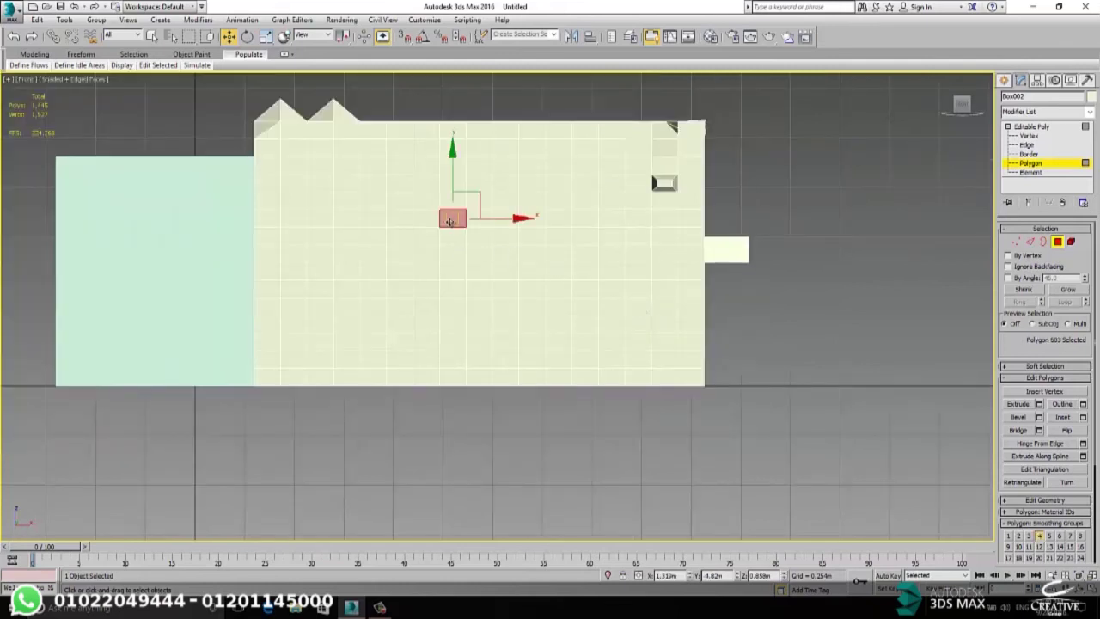
left_click(419, 107)
left_click_drag(413, 107, 557, 153)
left_click(450, 204)
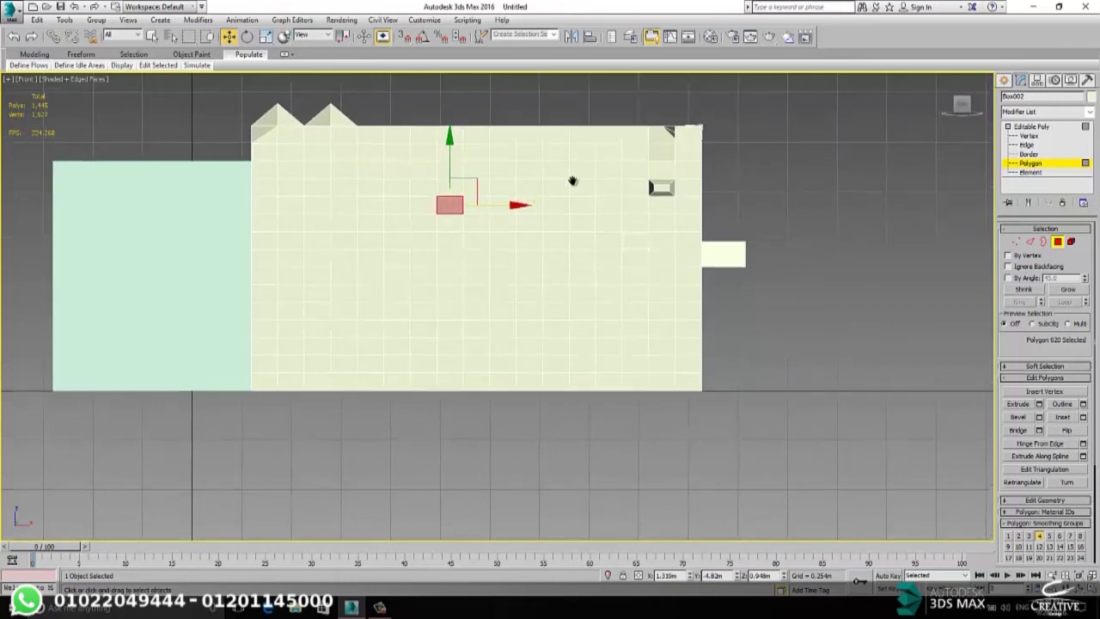
- Select a second-row polygon on the long side in the Front view and return to Perspective facing the opposite side
scroll(550, 206, "up", 4)
scroll(576, 234, "down", 2)
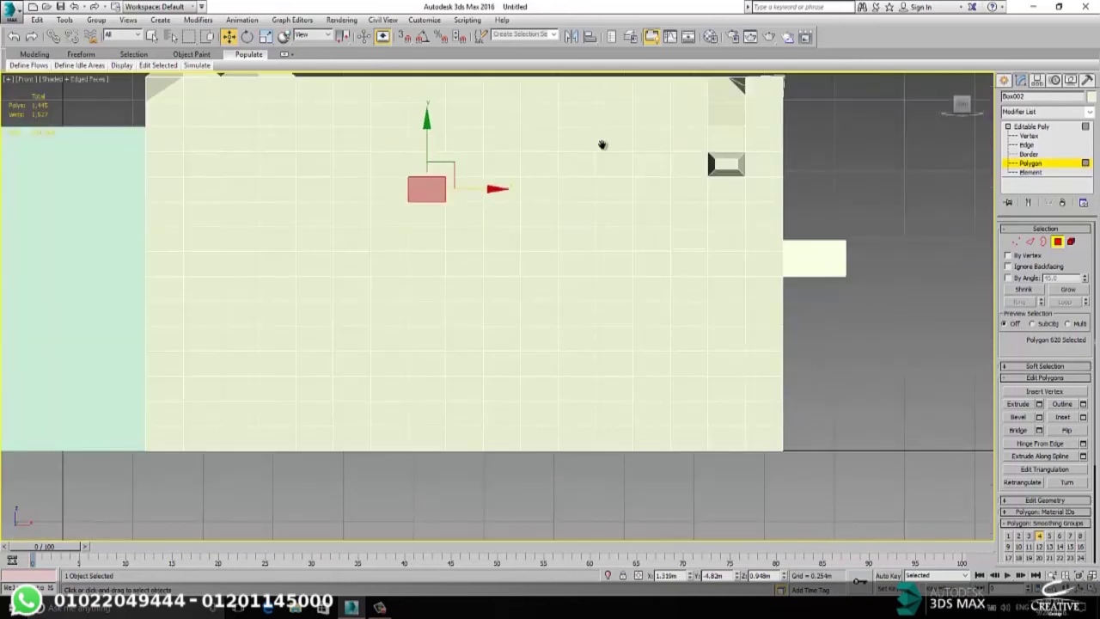
middle_click_drag(602, 145, 607, 207)
left_click(610, 191)
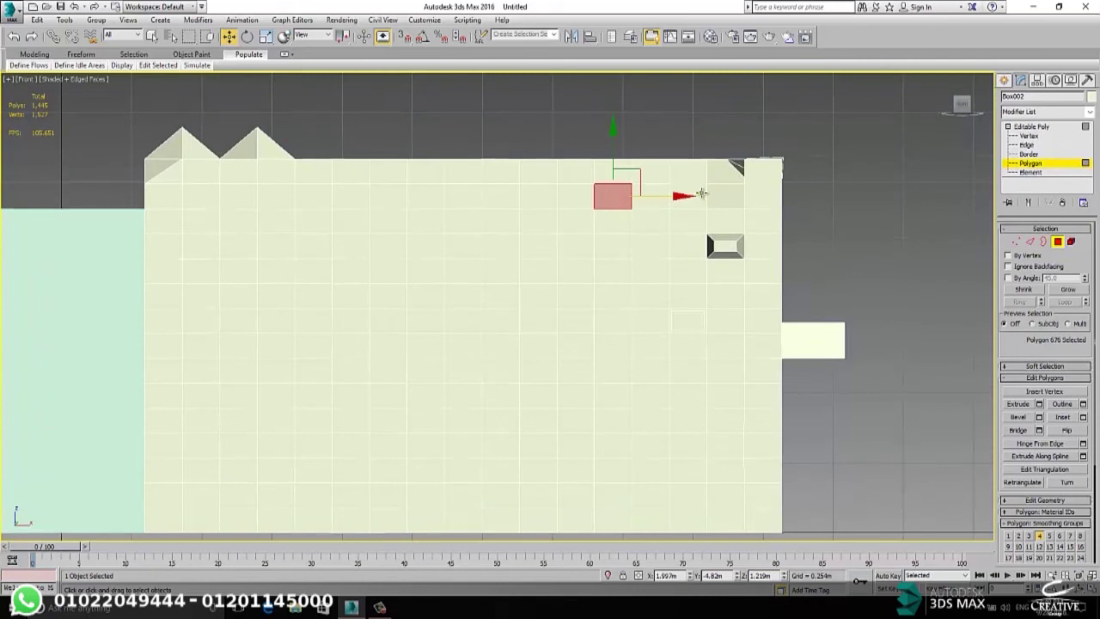
middle_click_drag(718, 208, 664, 218, "alt")
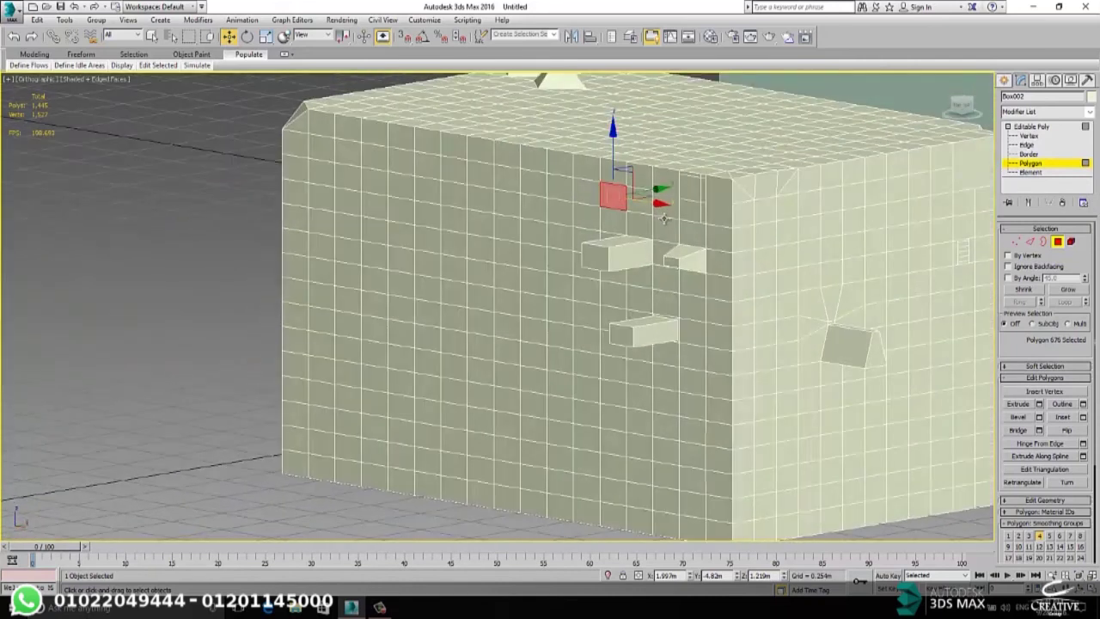
key("p")
middle_click_drag(746, 186, 589, 185, "alt")
scroll(729, 120, "up", 3)
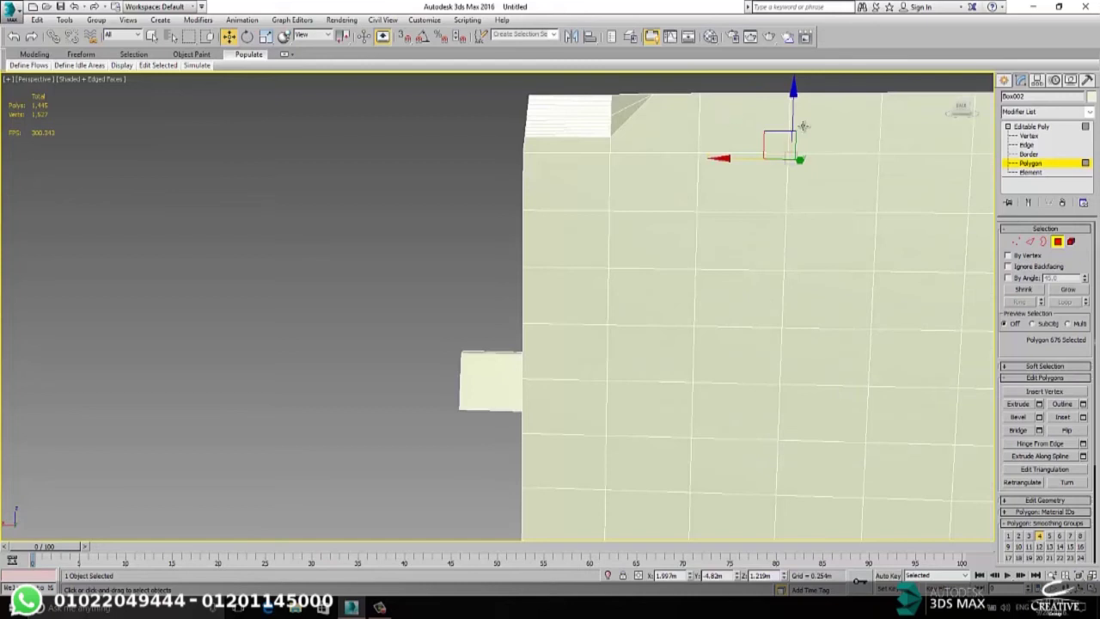
- Select a second-row polygon on the far long side and add the matching polygon on the near long side
left_click(847, 192)
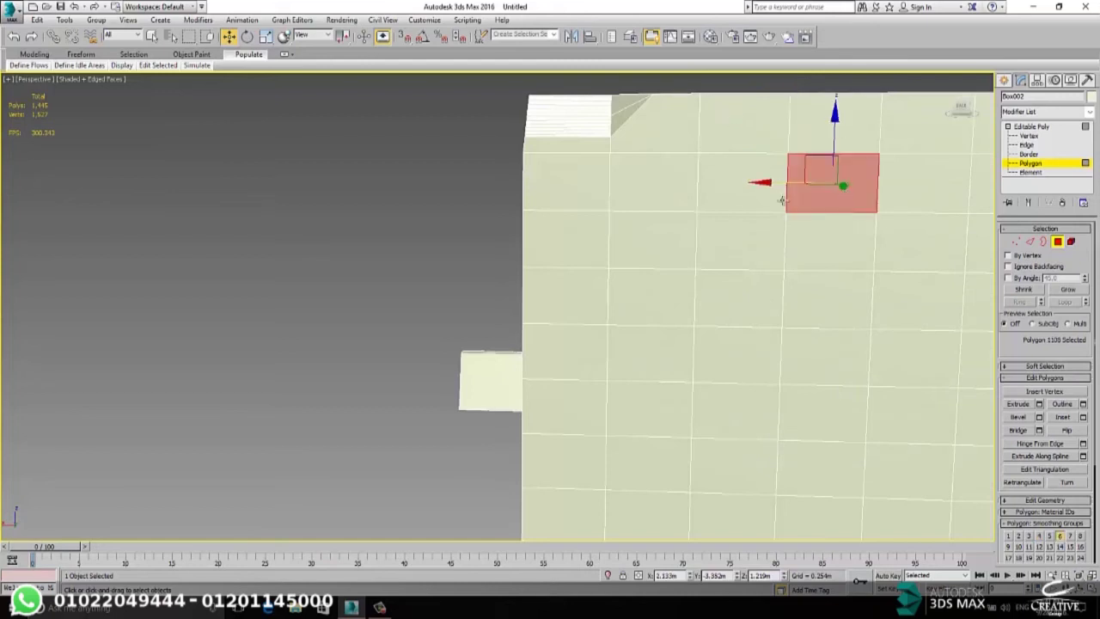
middle_click_drag(684, 205, 852, 212, "alt")
scroll(852, 213, "down", 5)
scroll(712, 258, "down", 2)
scroll(702, 258, "up", 3)
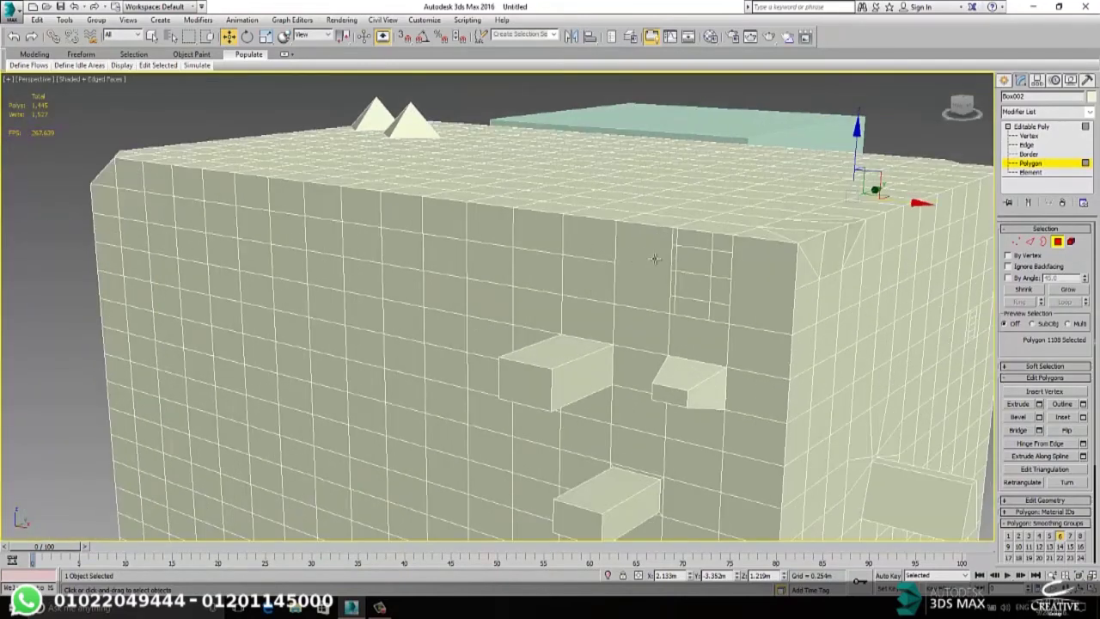
left_click(591, 270)
middle_click_drag(592, 271, 569, 241, "alt")
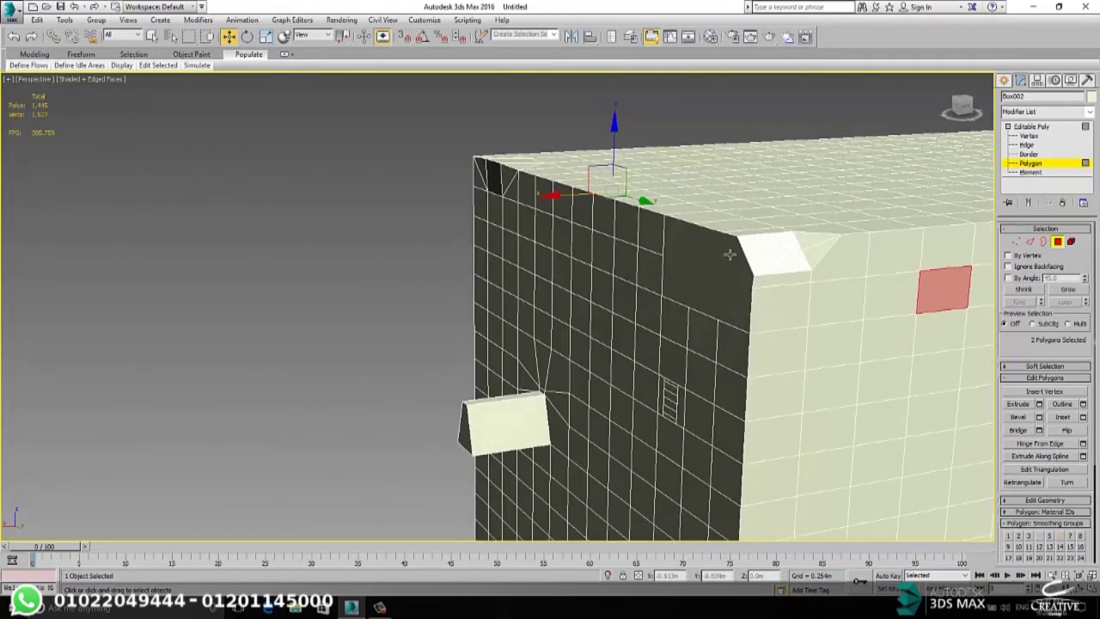
- Inset the two selected polygons on the opposite long sides by a small amount
left_click(1083, 416)
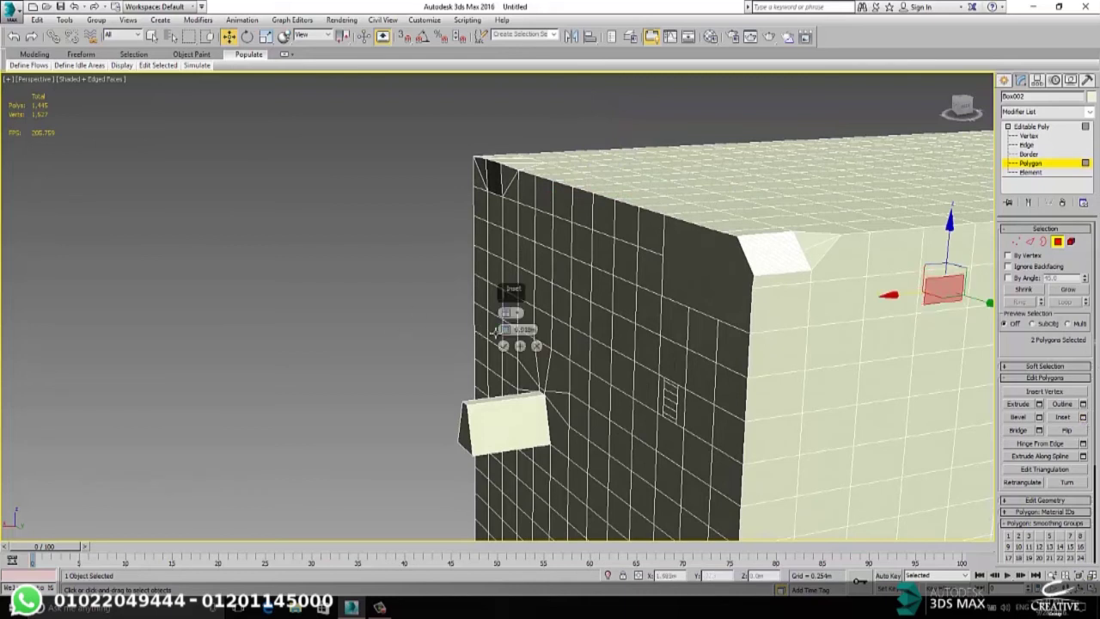
left_click_drag(506, 329, 507, 337)
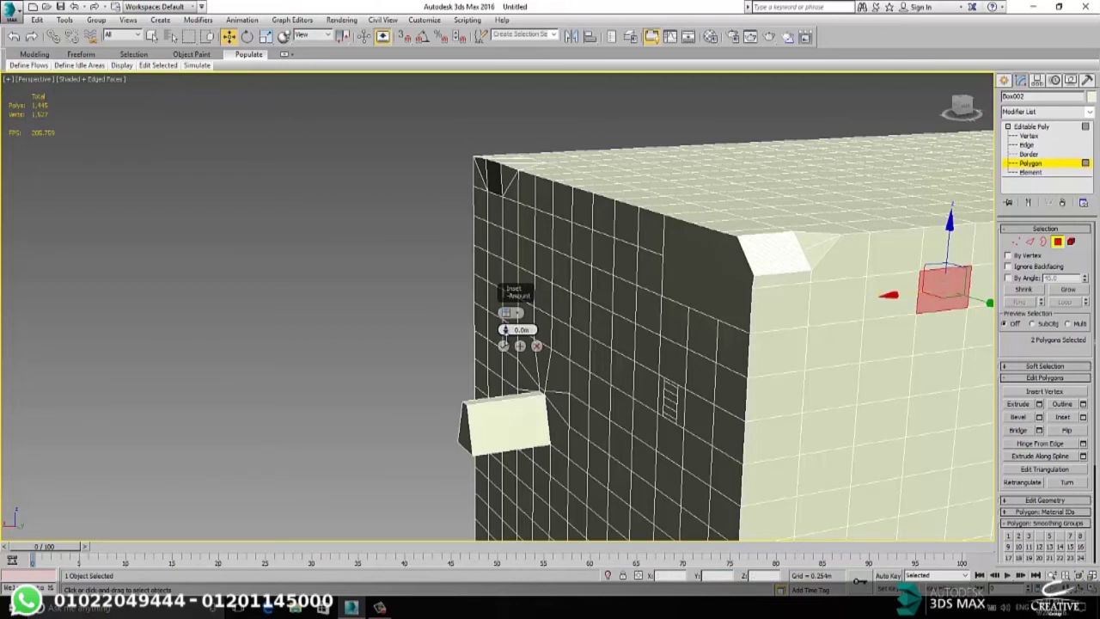
left_click(507, 313)
left_click(541, 334)
left_click(503, 345)
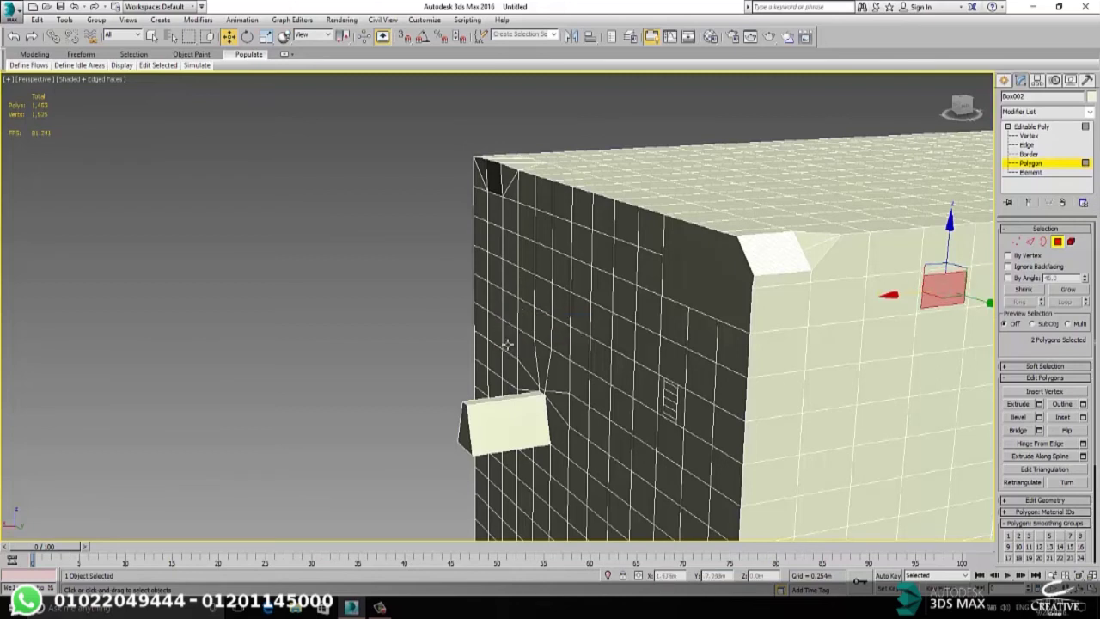
- Bridge the two inset polygons through the box with 1 segment and no taper
middle_click_drag(825, 297, 775, 260, "alt")
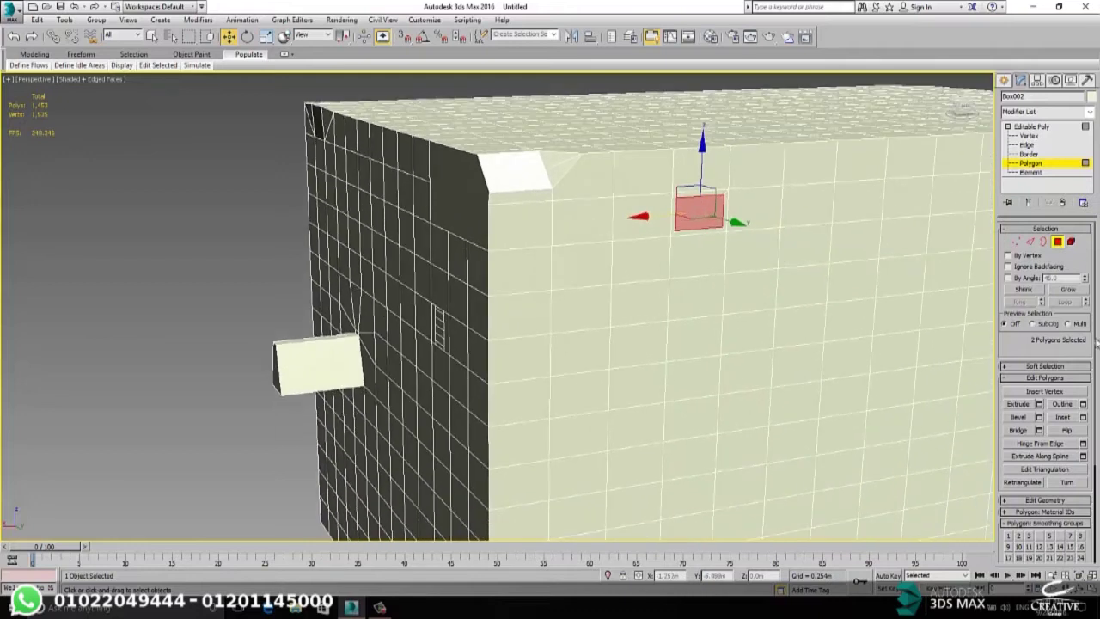
left_click(1038, 430)
middle_click_drag(730, 253, 903, 245, "alt")
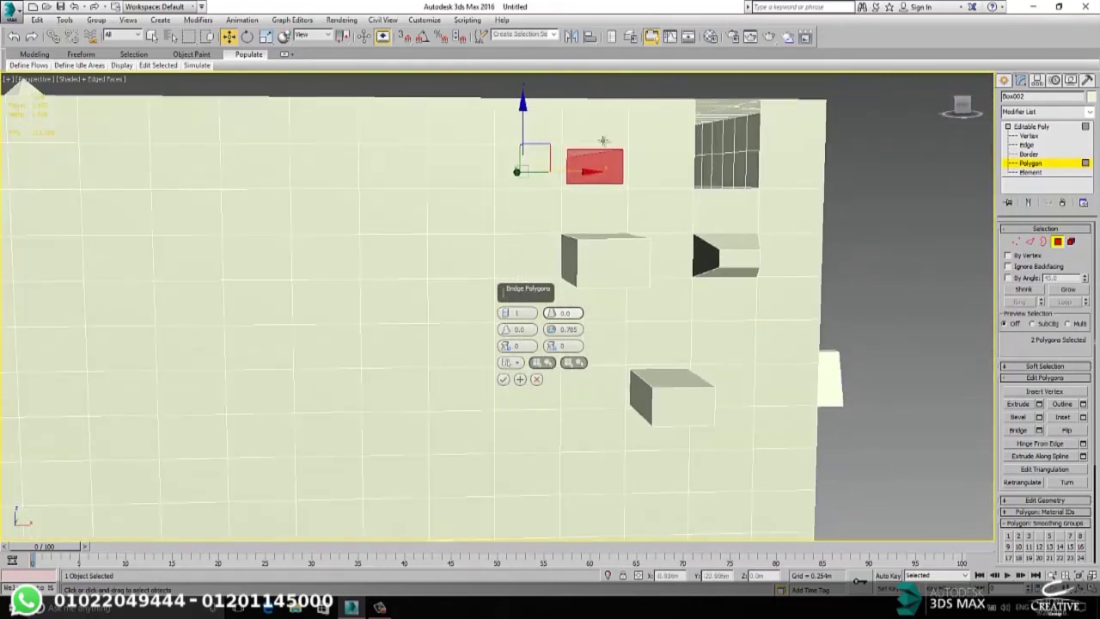
scroll(602, 142, "up", 3)
middle_click_drag(628, 157, 622, 160, "alt")
scroll(621, 163, "down", 3)
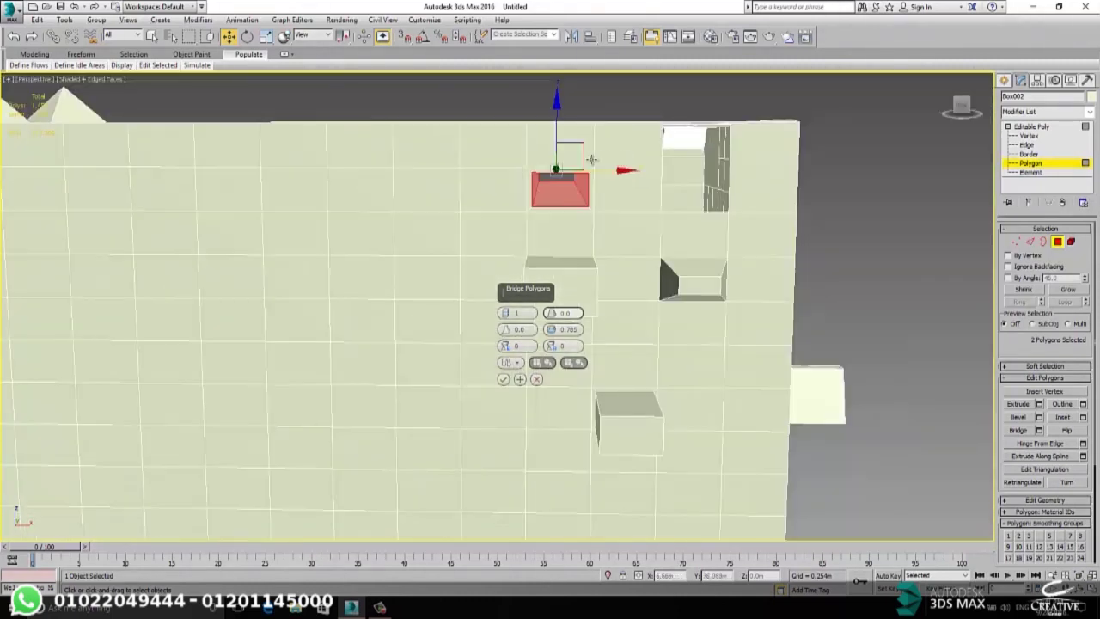
scroll(593, 160, "up", 2)
scroll(539, 354, "down", 2)
left_click(503, 380)
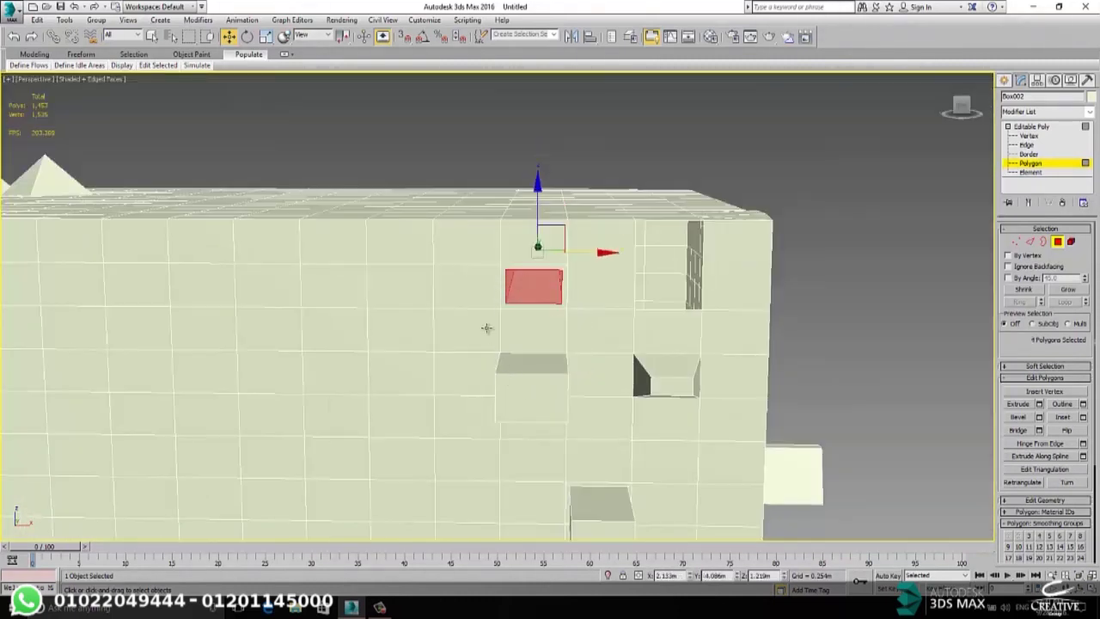
- Inset the second-row polygon directly beside the bridged opening, keeping the previous amount
scroll(491, 260, "up", 4)
left_click(507, 272)
scroll(512, 275, "down", 3)
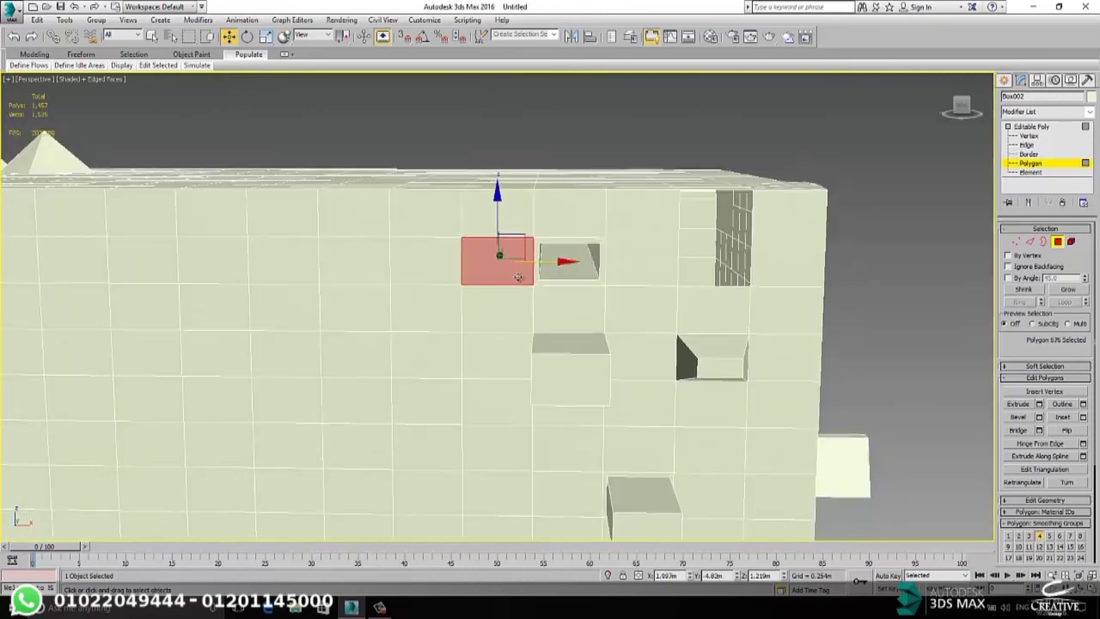
left_click(1083, 417)
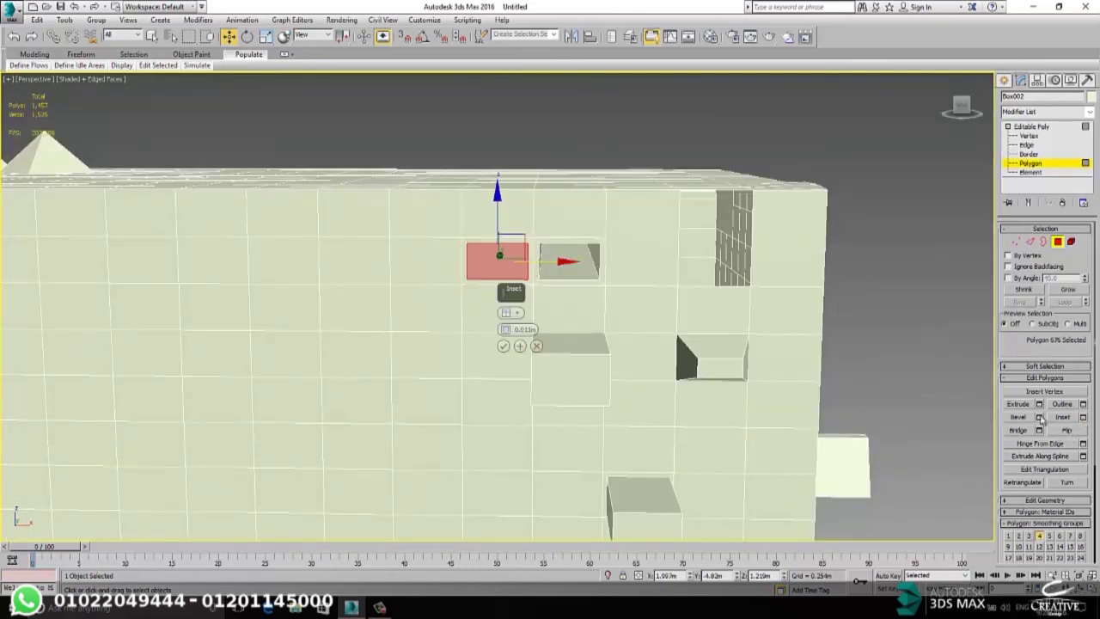
left_click(503, 345)
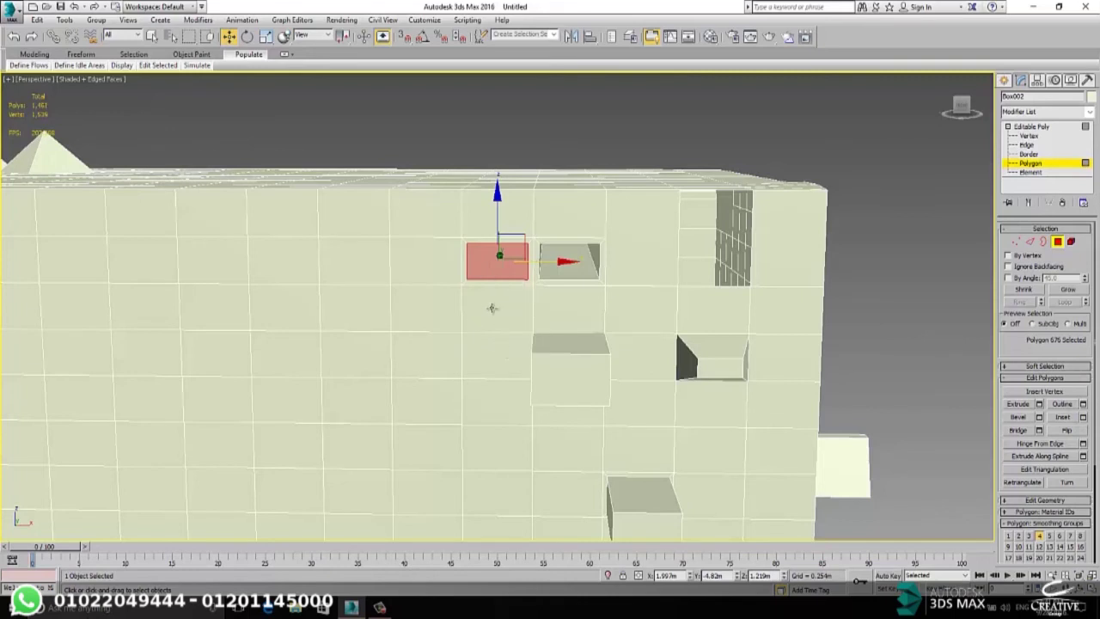
- Delete the newly inset polygon and the far-side polygons behind it to cut an open hole through the box
key("ctrl+d")
scroll(497, 285, "up", 3)
left_click(507, 240)
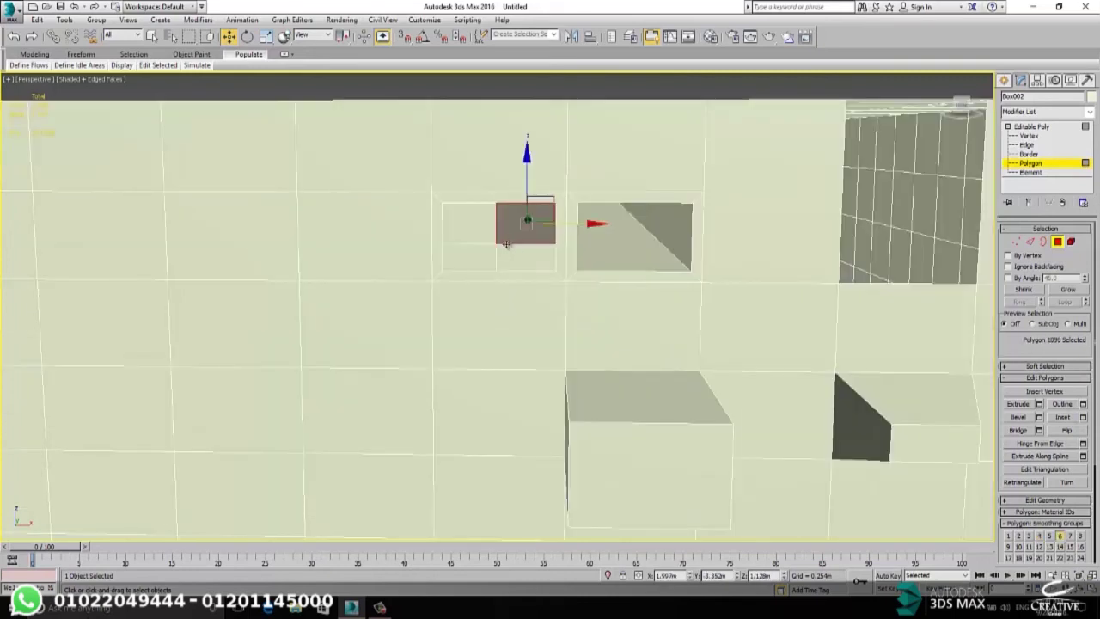
key("Delete")
left_click(493, 236)
key("Delete")
left_click(494, 257)
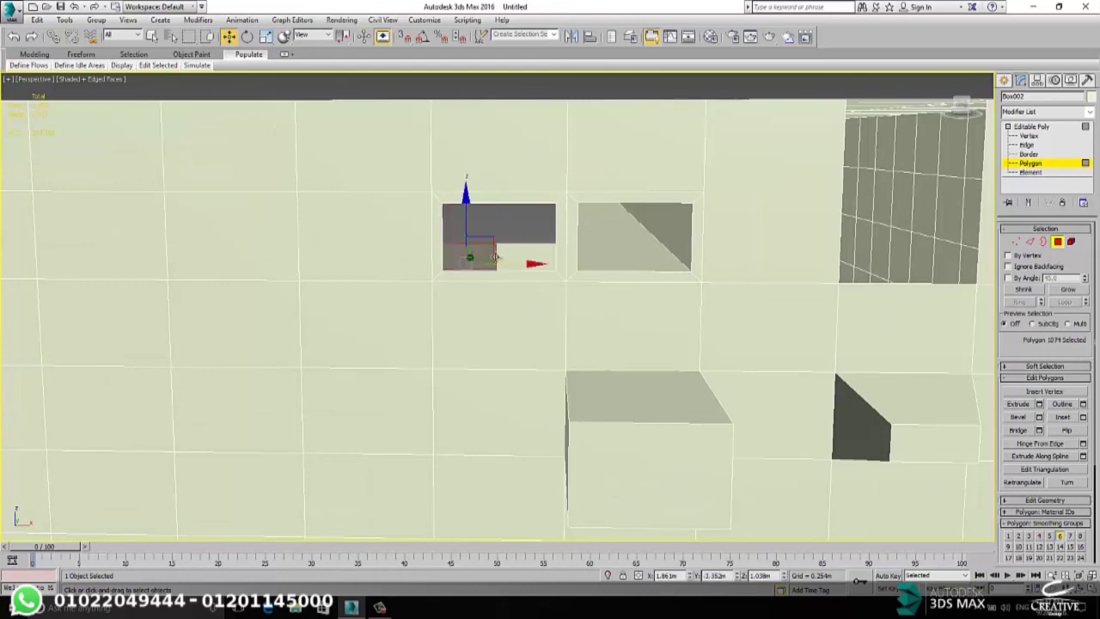
key("Delete")
left_click(510, 258)
key("Delete")
- Compare the inside of the bridged opening with the hole made by deleting polygons, from several angles
scroll(512, 260, "down", 4)
mouse_move(515, 260)
middle_mouse_down("alt")
mouse_move(381, 252)
mouse_move(526, 254)
middle_mouse_up("alt")
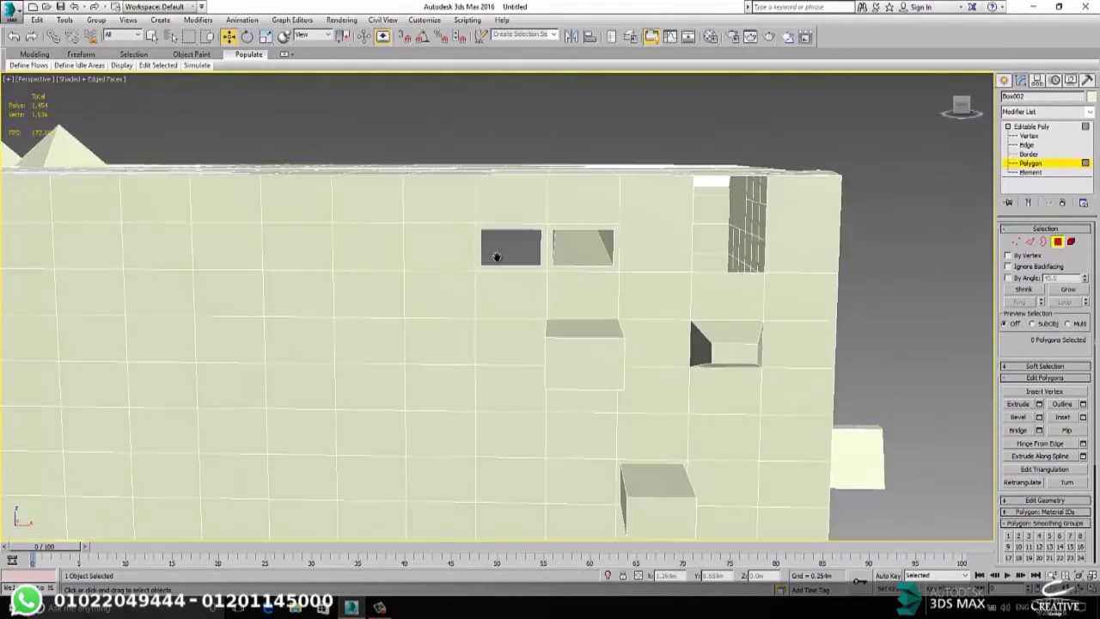
scroll(501, 254, "up", 3)
middle_click_drag(503, 263, 495, 263, "alt")
middle_click_drag(542, 222, 549, 223, "alt")
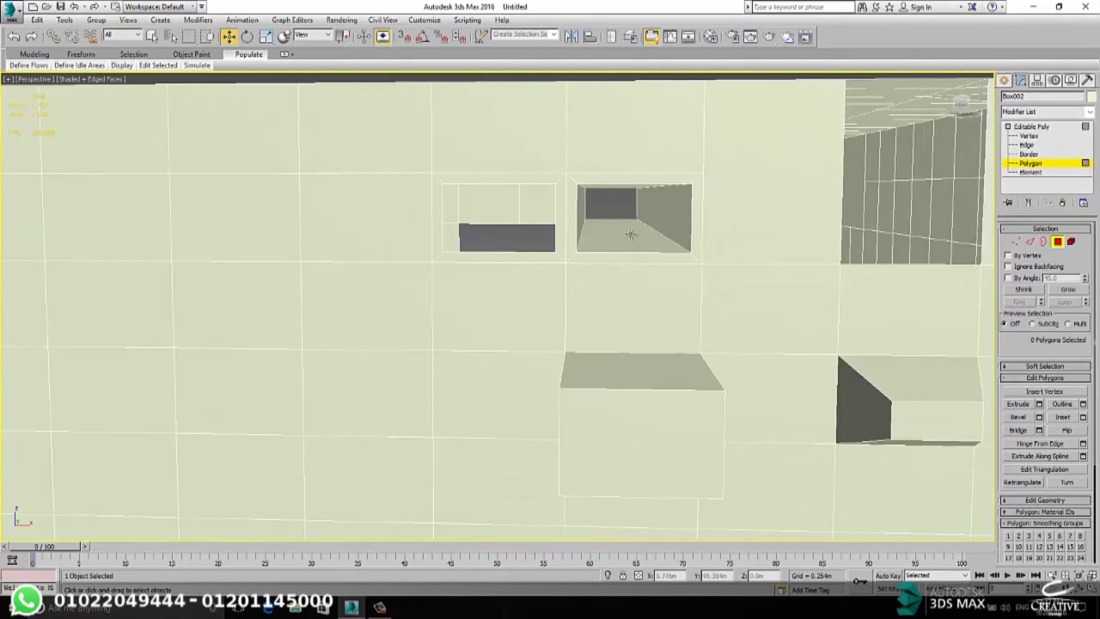
scroll(681, 220, "down", 1)
scroll(673, 225, "up", 1)
middle_click_drag(673, 228, 629, 216)
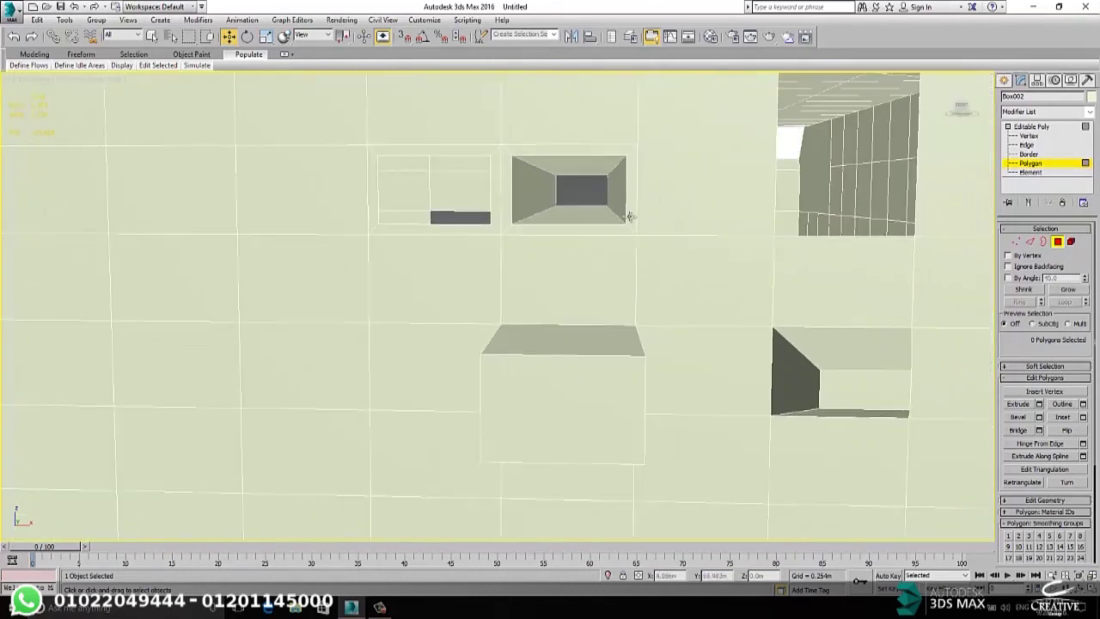
scroll(578, 222, "down", 6)
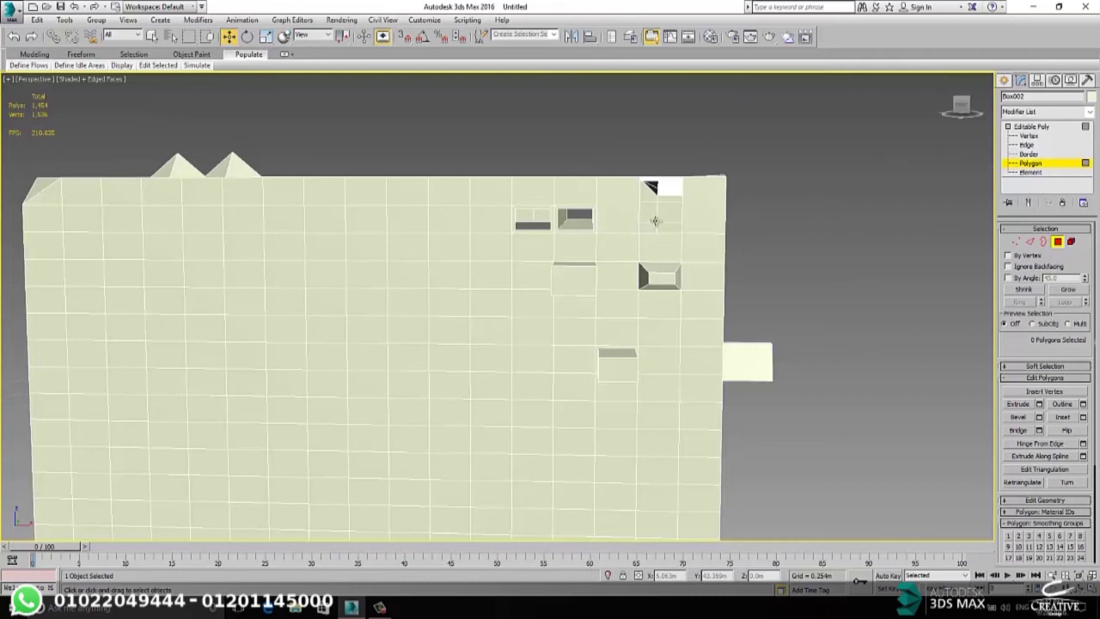
scroll(655, 221, "up", 8)
scroll(668, 198, "down", 3)
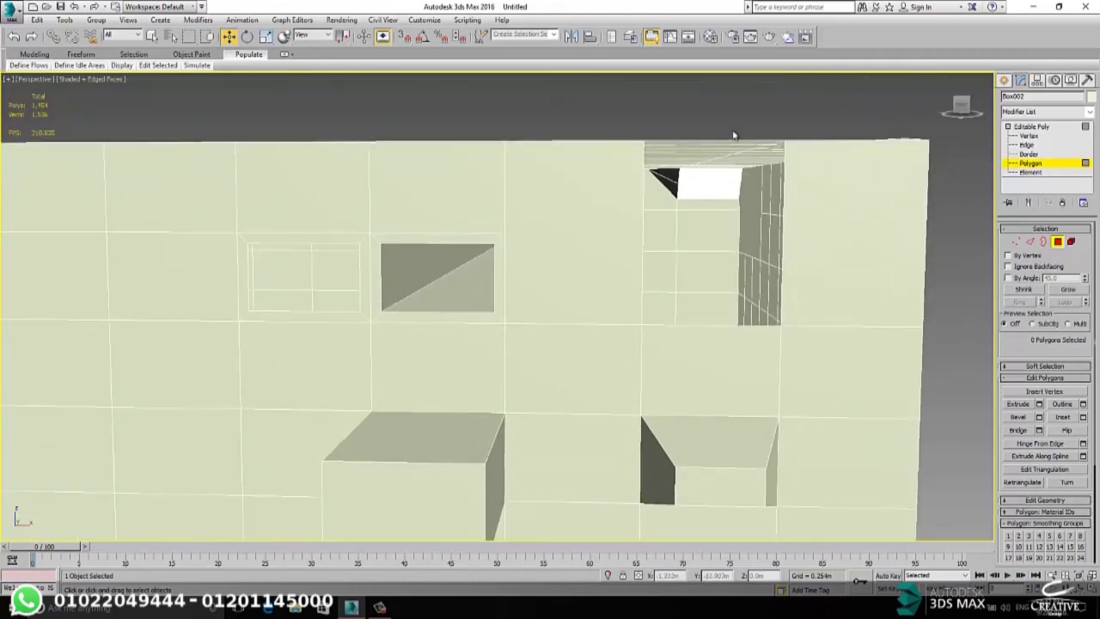
scroll(651, 300, "down", 5)
scroll(655, 280, "up", 3)
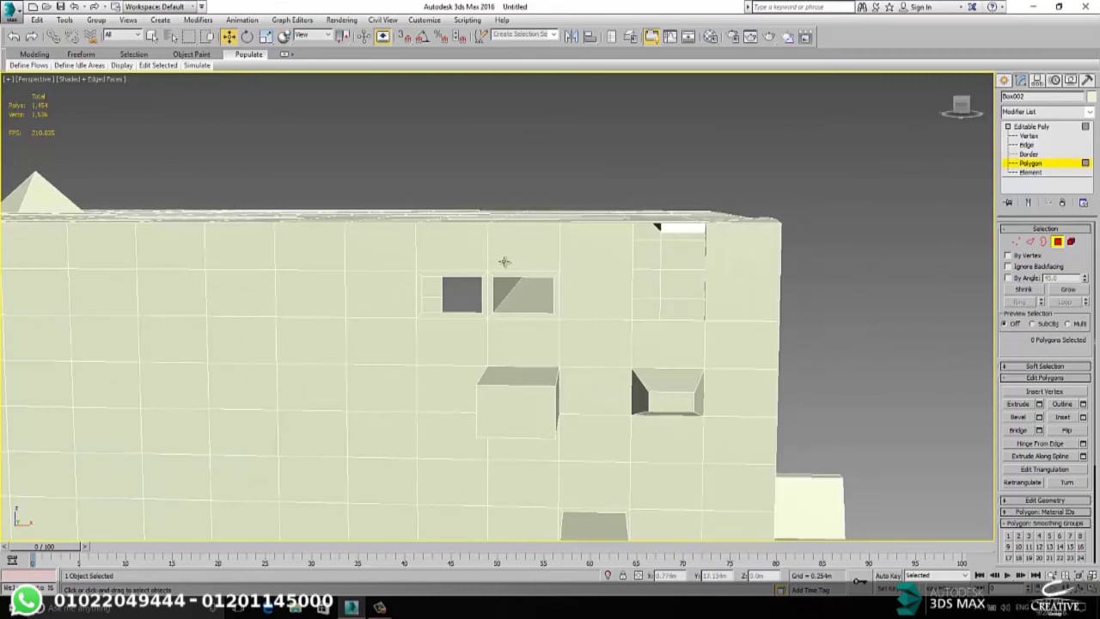
scroll(463, 280, "up", 3)
mouse_move(462, 281)
middle_mouse_down("alt")
mouse_move(472, 297)
mouse_move(475, 282)
mouse_move(482, 290)
mouse_move(472, 281)
middle_mouse_up("alt")
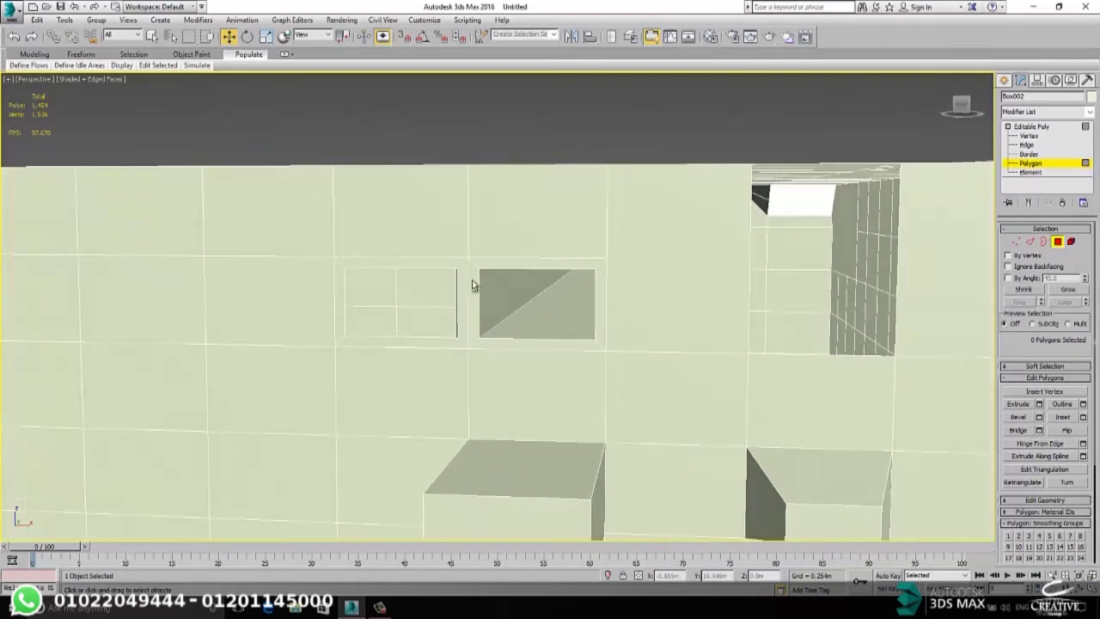
- Select the border around the deleted-polygon hole beside the bridged opening and cap it
left_click(1029, 155)
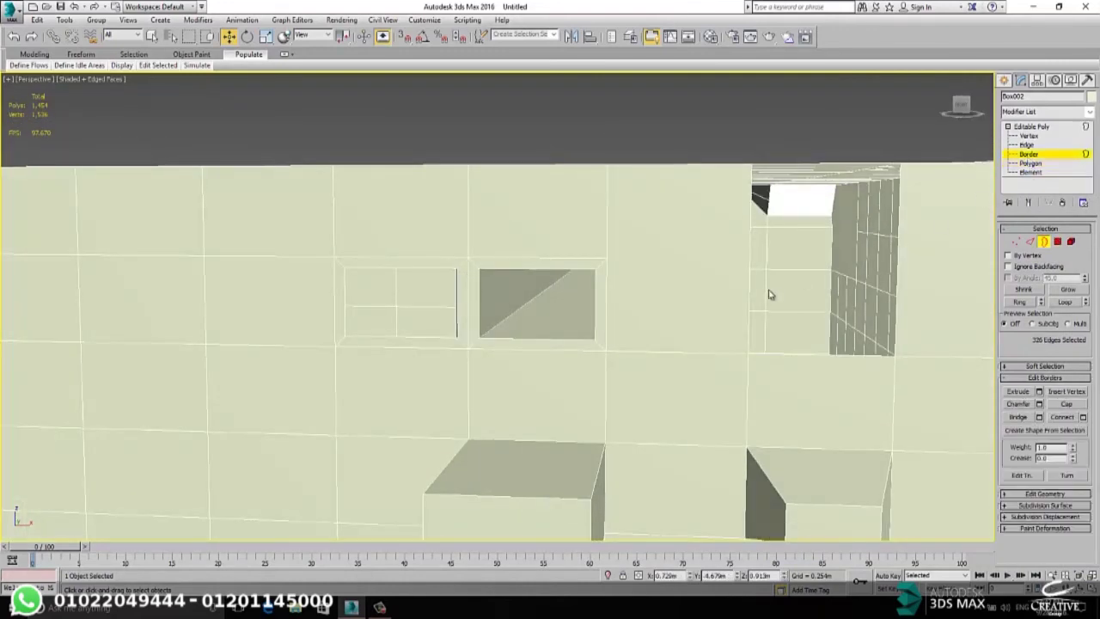
left_click(449, 269)
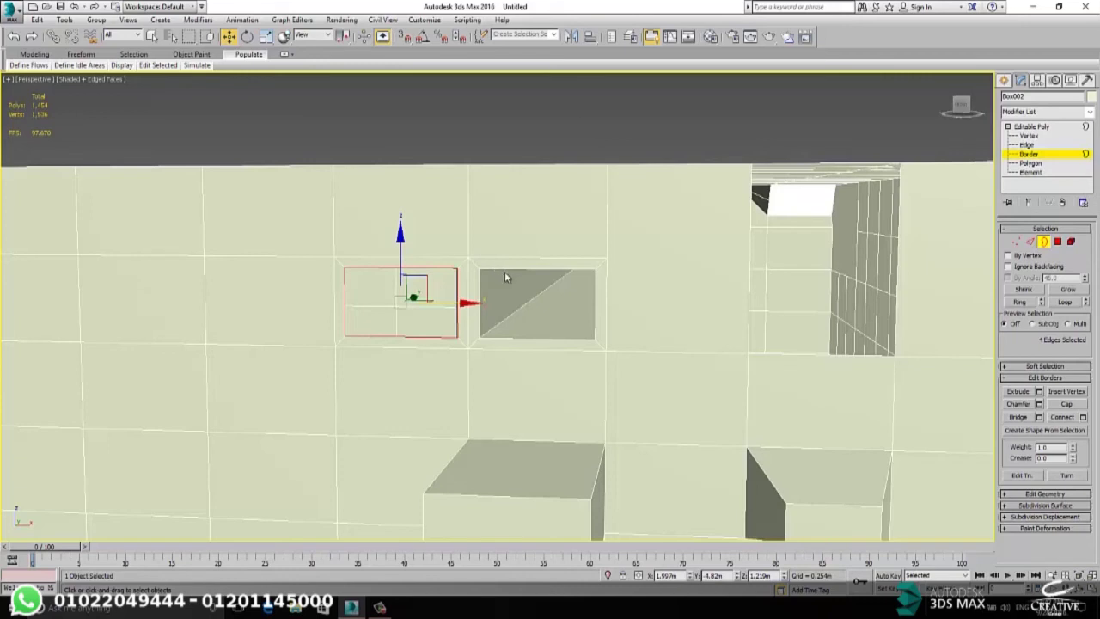
left_click(1064, 404)
left_click(504, 140)
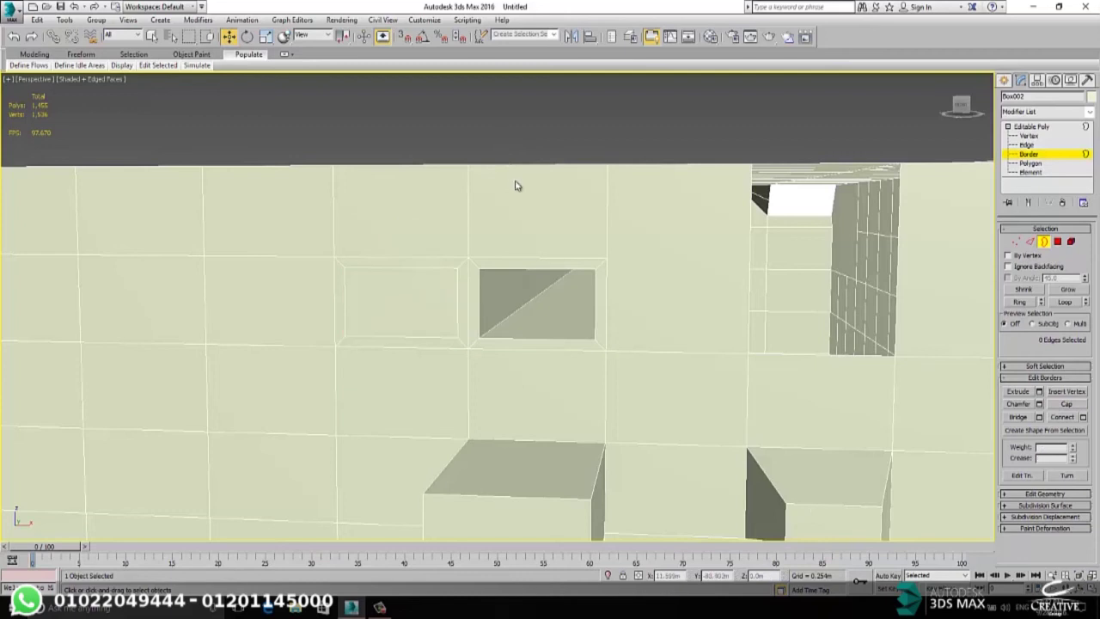
middle_click_drag(458, 271, 717, 130, "alt")
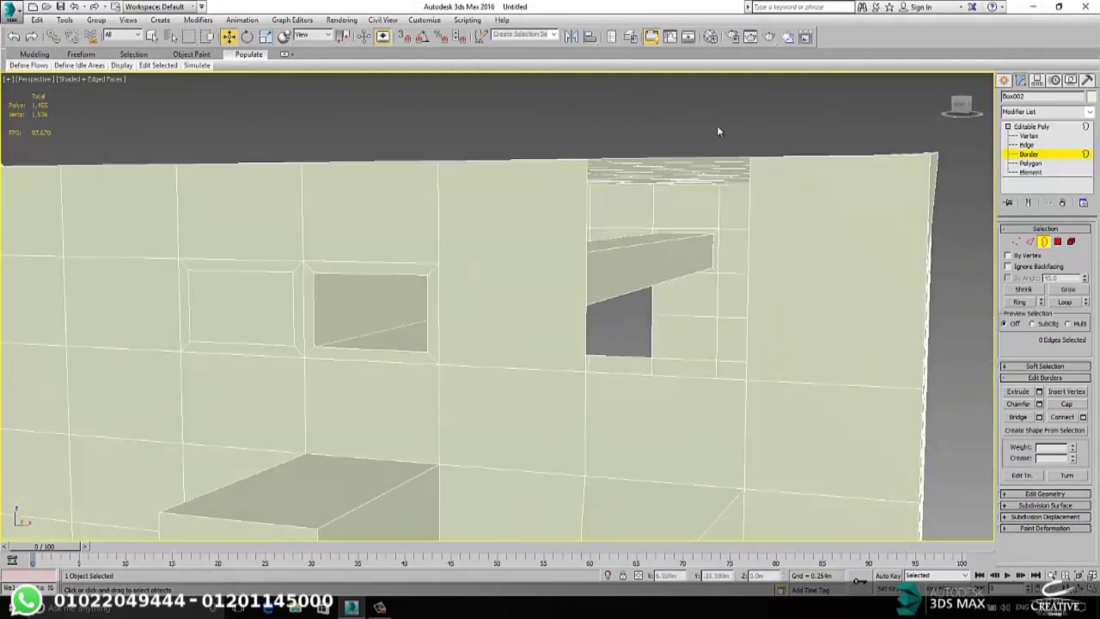
- Select the border of the tall opening at the wall's top edge, next to the inset polygons, and cap it
left_click(711, 158)
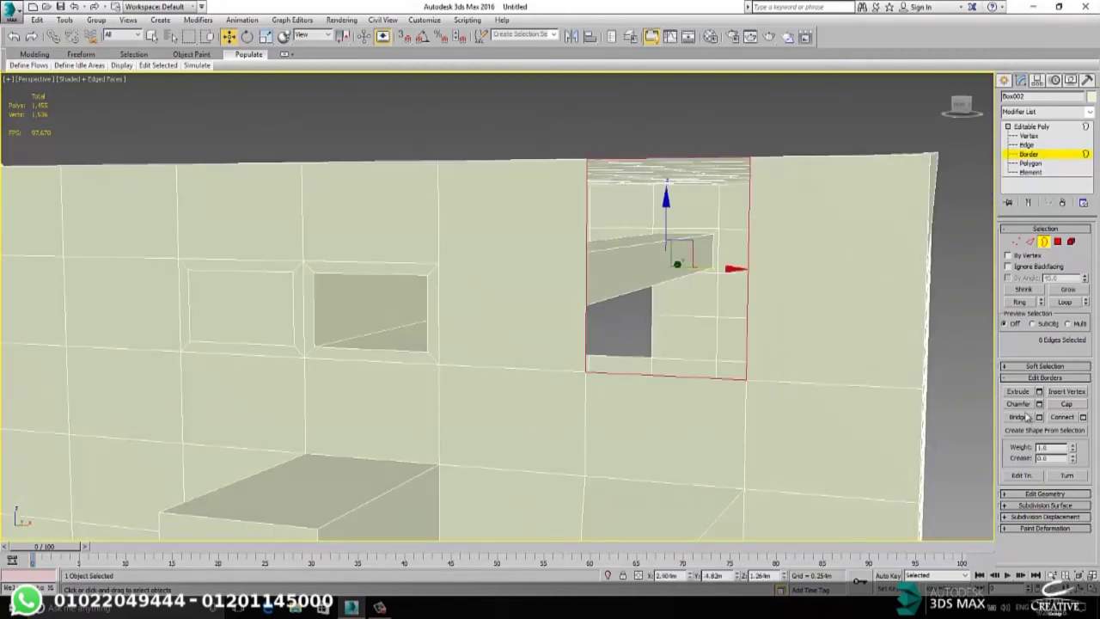
left_click(1072, 405)
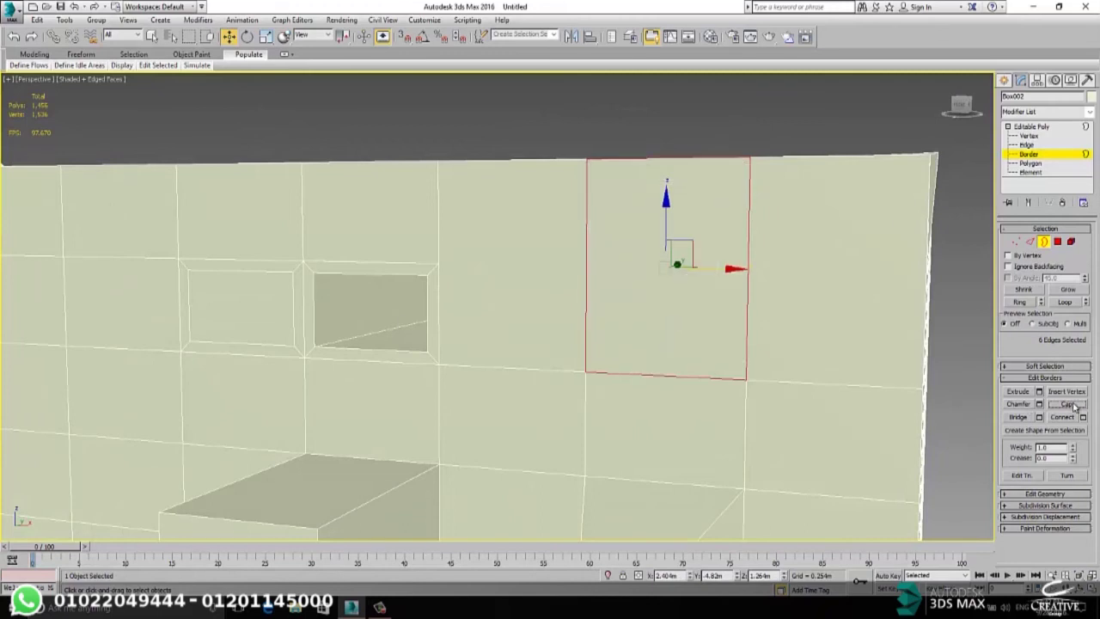
left_click(590, 155)
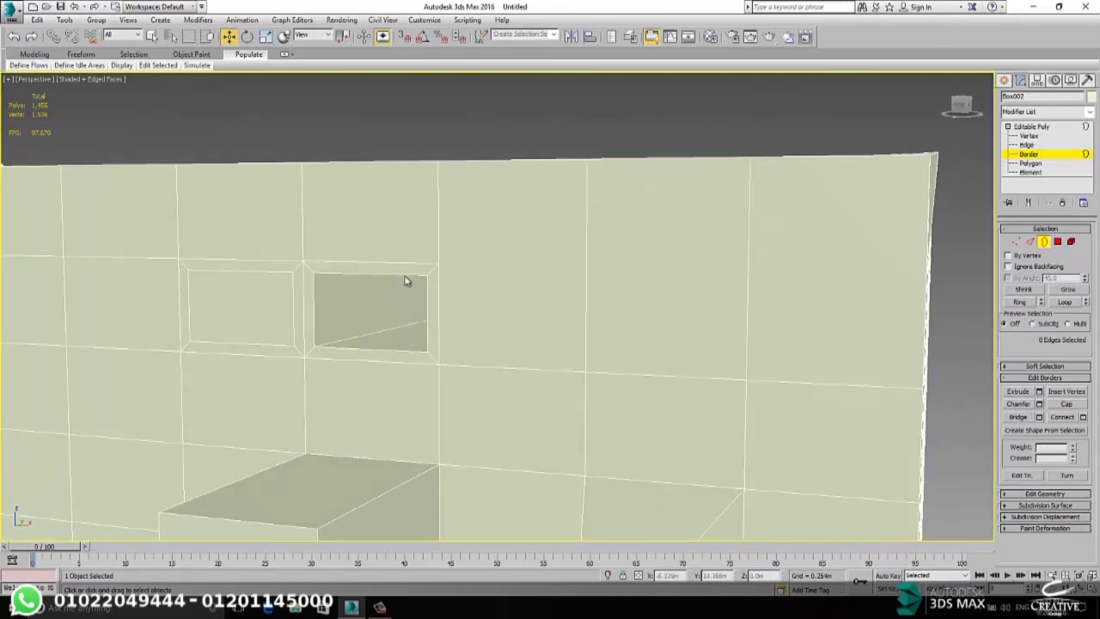
- Delete the two adjacent polygons that meet across a vertical corner edge of the gridded box
middle_click_drag(422, 265, 425, 302)
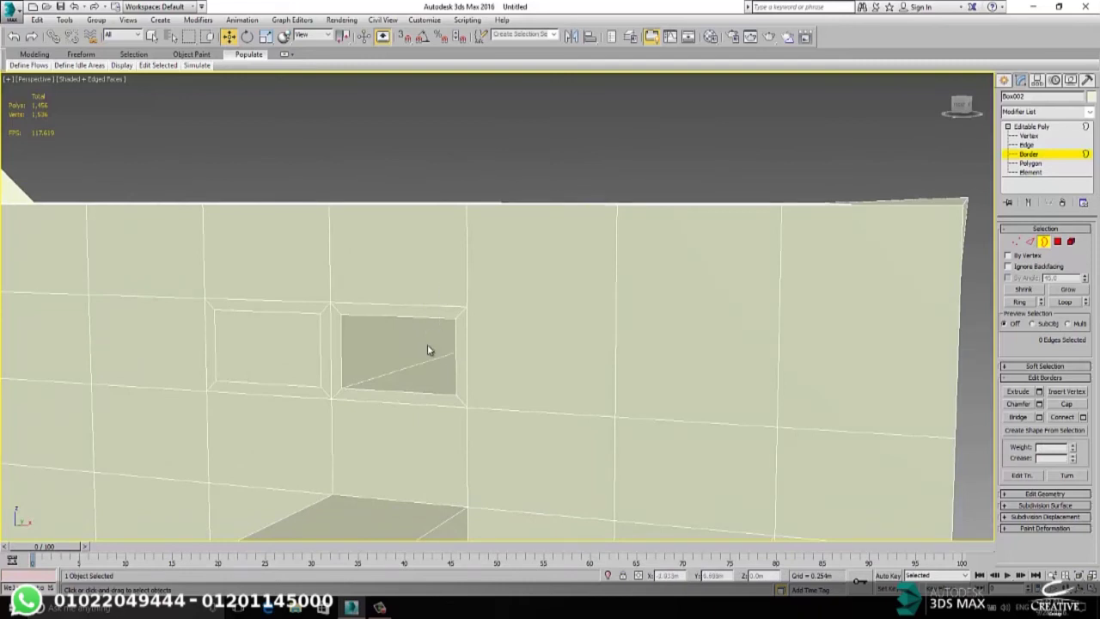
scroll(451, 297, "down", 5)
middle_click_drag(456, 321, 429, 288)
scroll(611, 226, "down", 3)
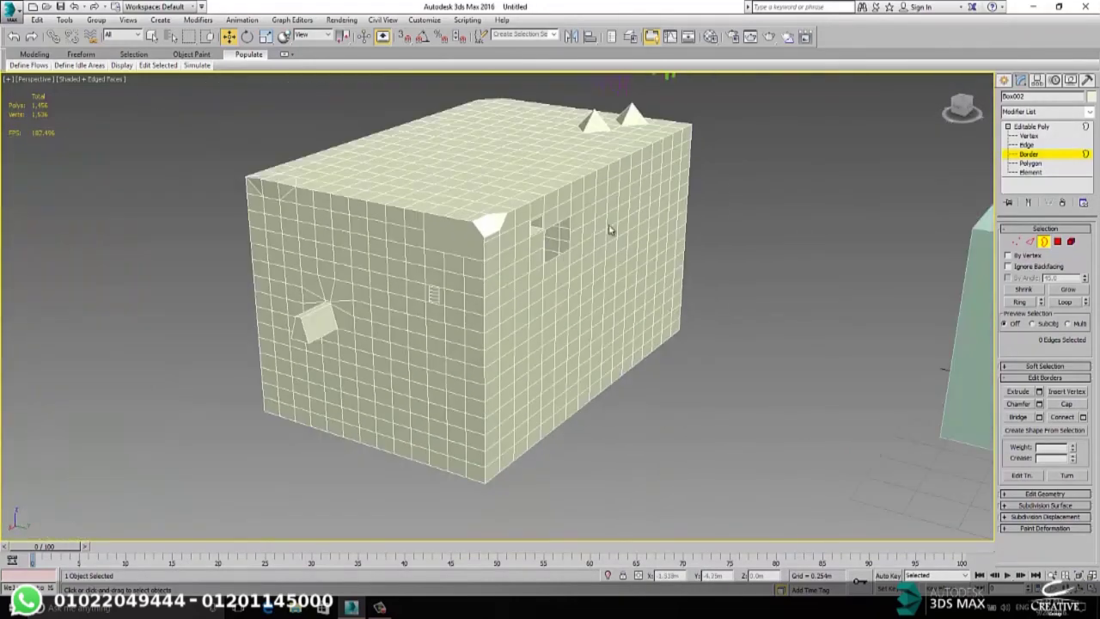
scroll(680, 165, "up", 3)
middle_click_drag(524, 206, 693, 266, "alt")
middle_click_drag(410, 312, 573, 209, "alt")
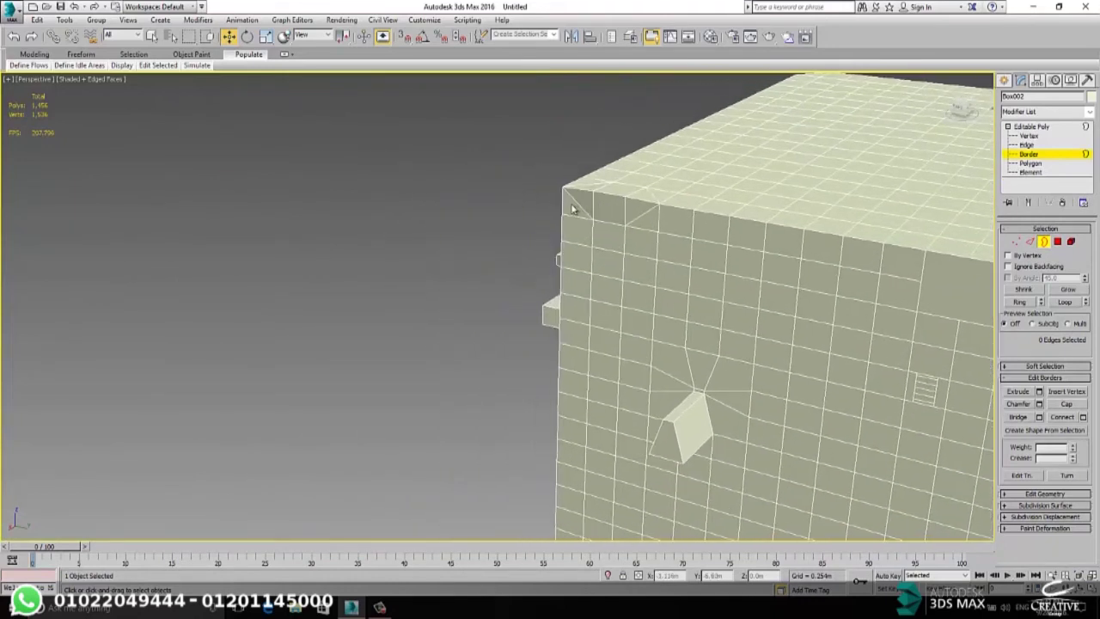
middle_click_drag(502, 225, 998, 183, "alt")
left_click(1032, 164)
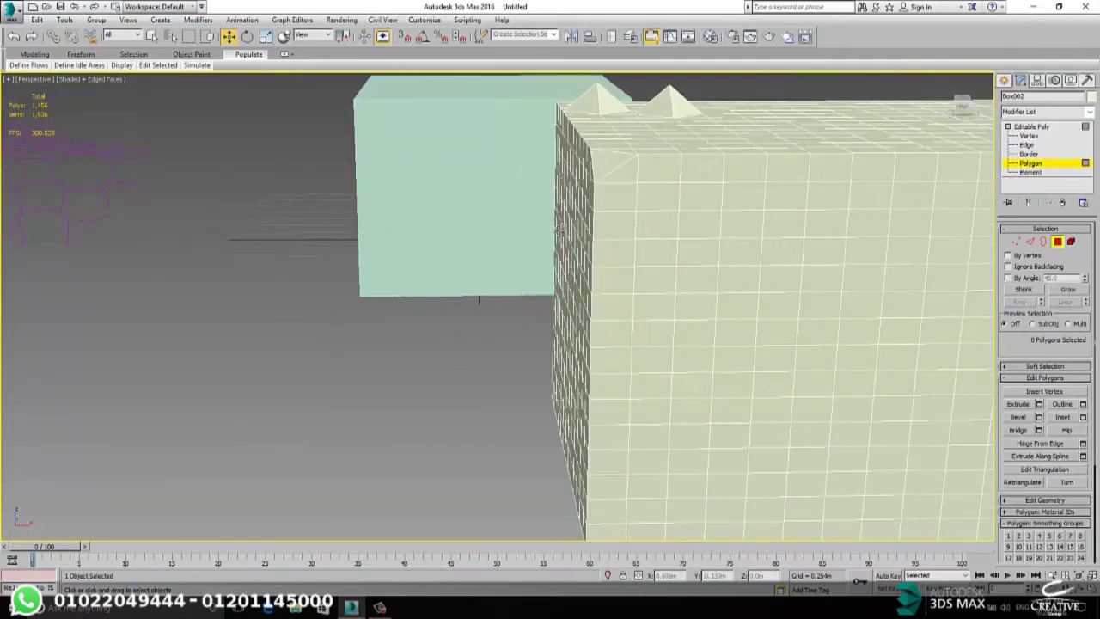
left_click(602, 257)
key("Delete")
- Select the open border that wraps around the box's vertical corner, cap it, and clear the selection
middle_click_drag(597, 271, 630, 265, "alt")
scroll(790, 216, "up", 3)
middle_click_drag(791, 216, 701, 174)
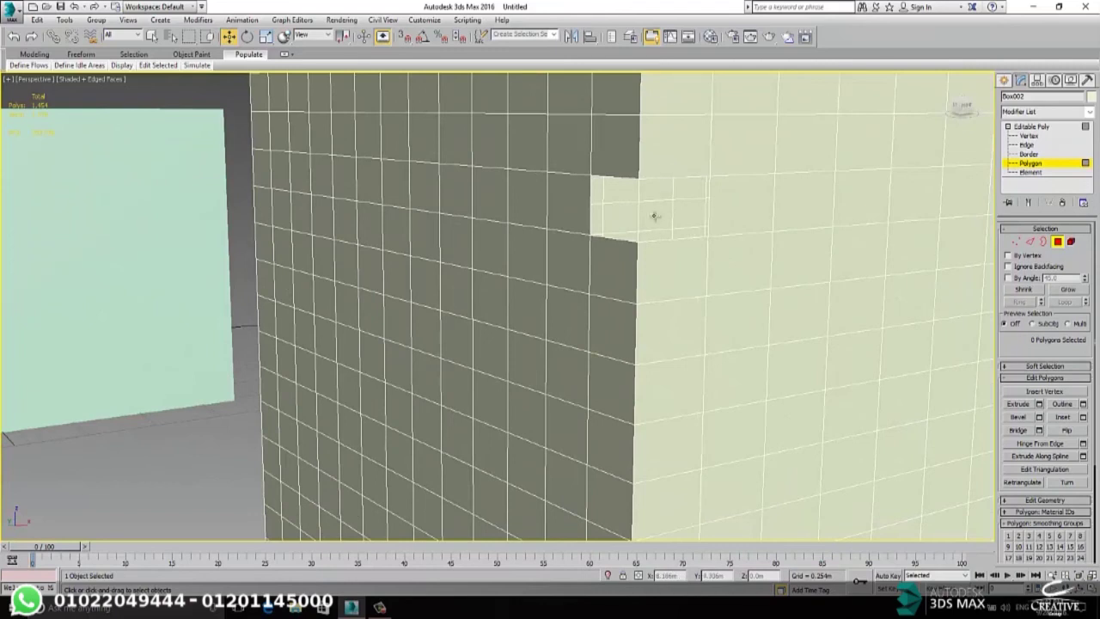
middle_click_drag(651, 212, 631, 184, "alt")
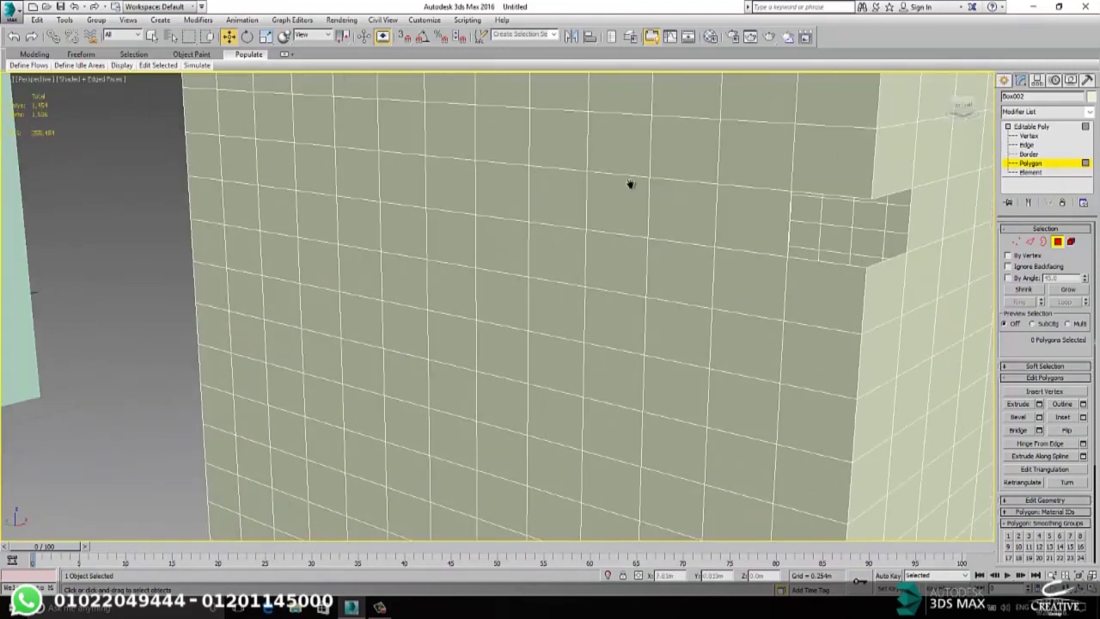
left_click(851, 198)
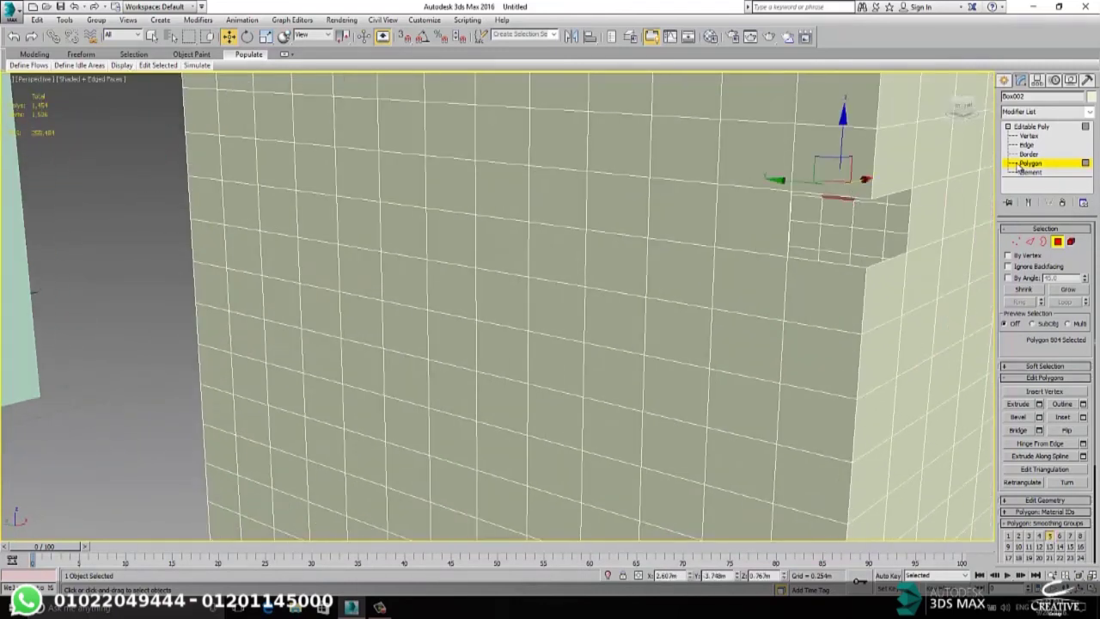
left_click(1029, 154)
left_click(856, 197)
middle_click_drag(858, 199, 940, 309, "alt")
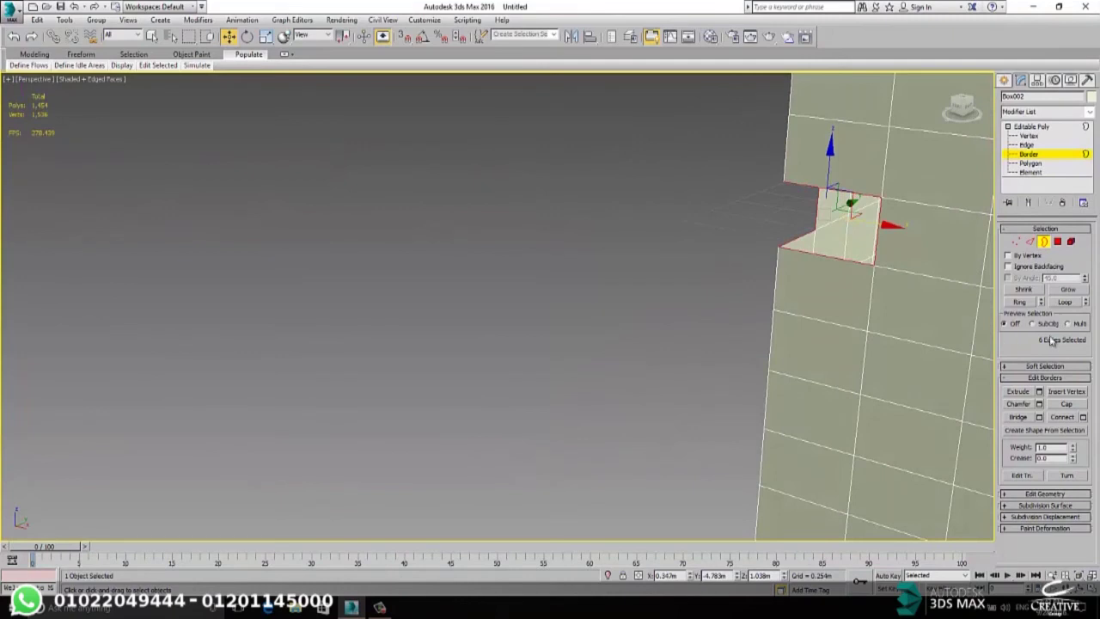
left_click(1065, 403)
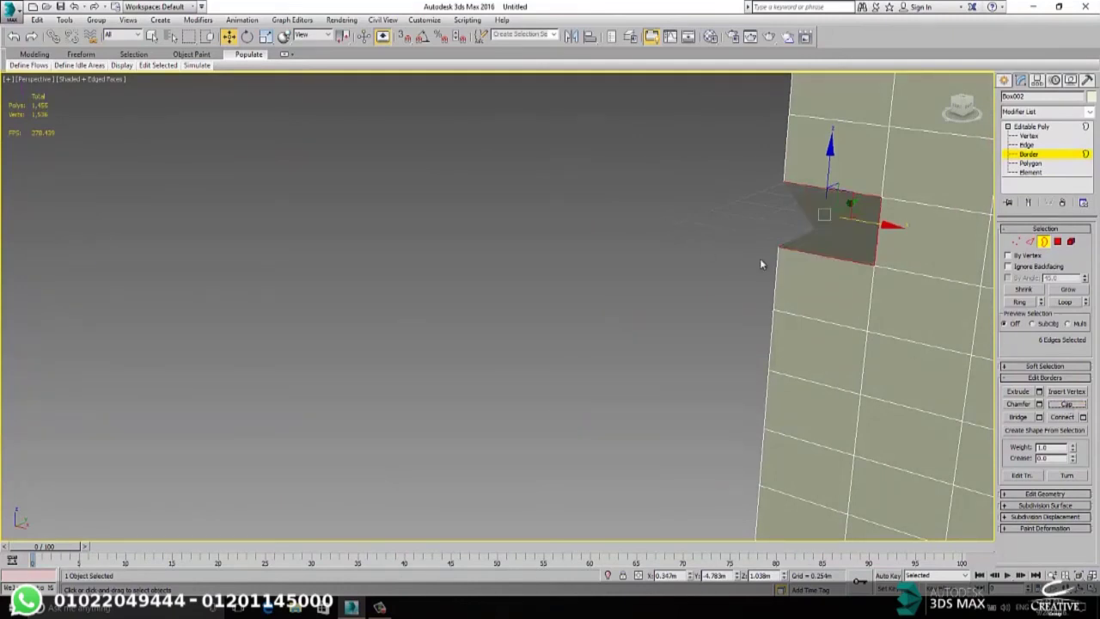
middle_click_drag(764, 233, 866, 216, "alt")
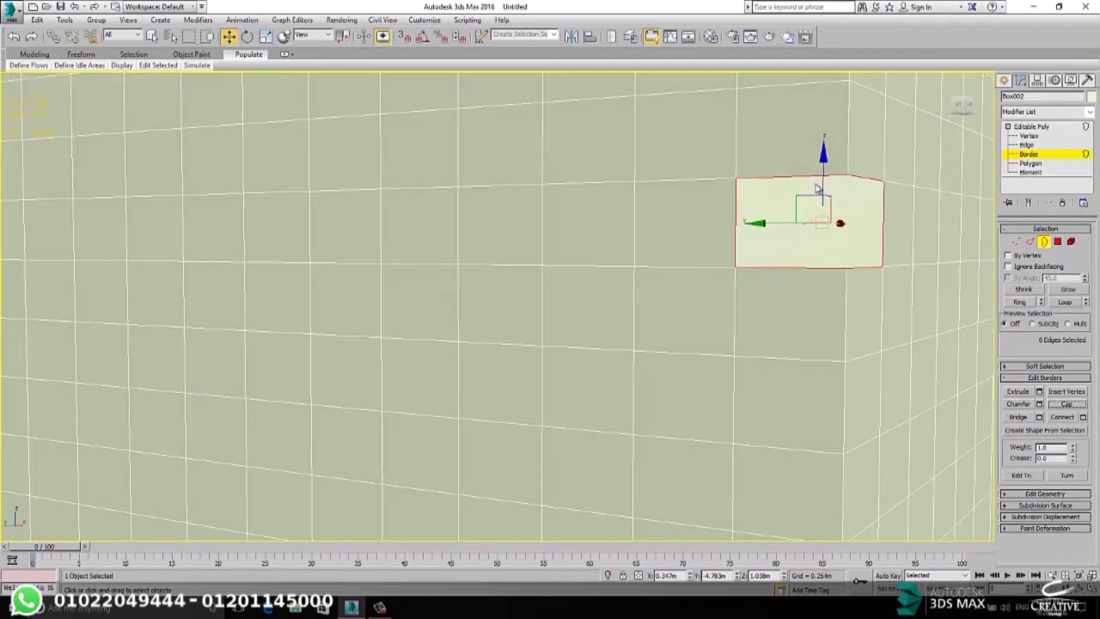
scroll(812, 206, "down", 5)
scroll(805, 263, "up", 3)
left_click(784, 304)
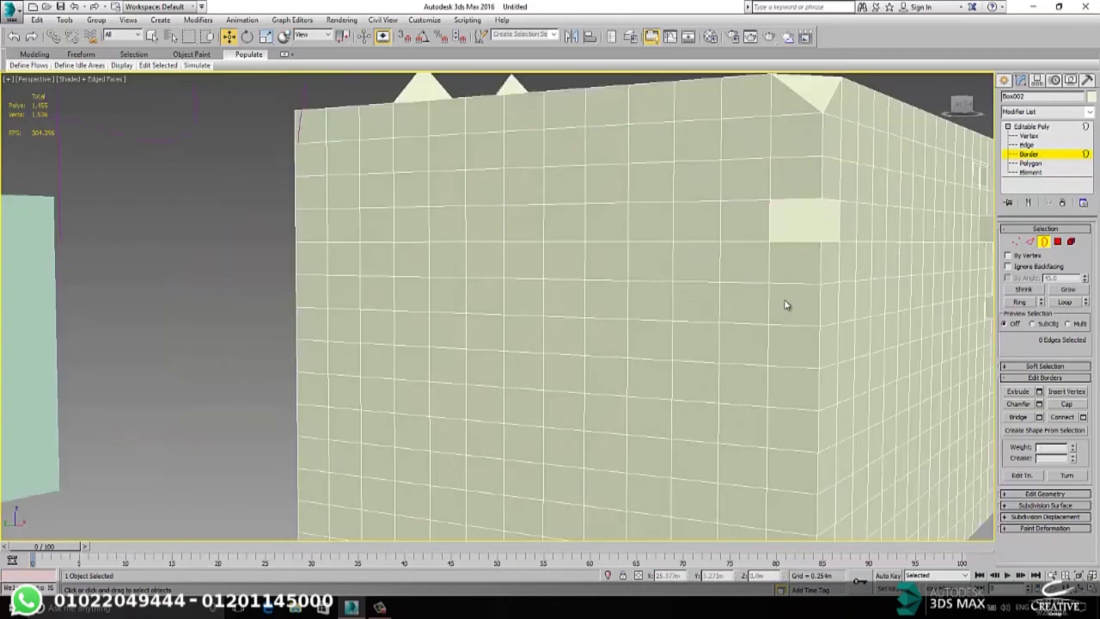
- Delete a cluster of adjacent polygons in the middle of the side face to cut an irregular stepped hole
left_click(1005, 80)
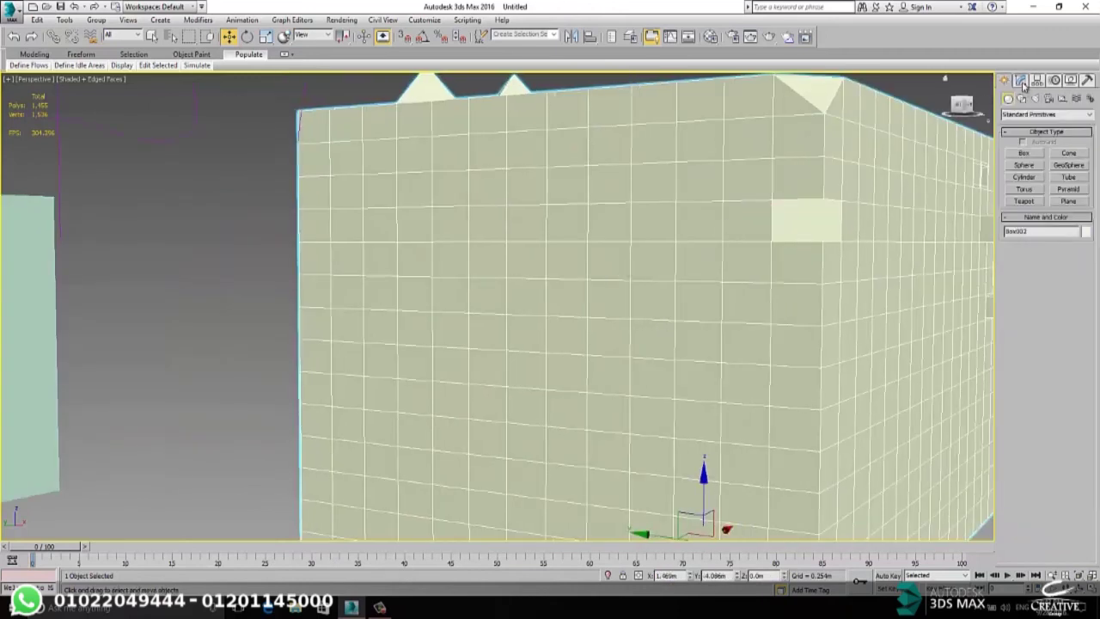
left_click(1020, 80)
left_click(1030, 164)
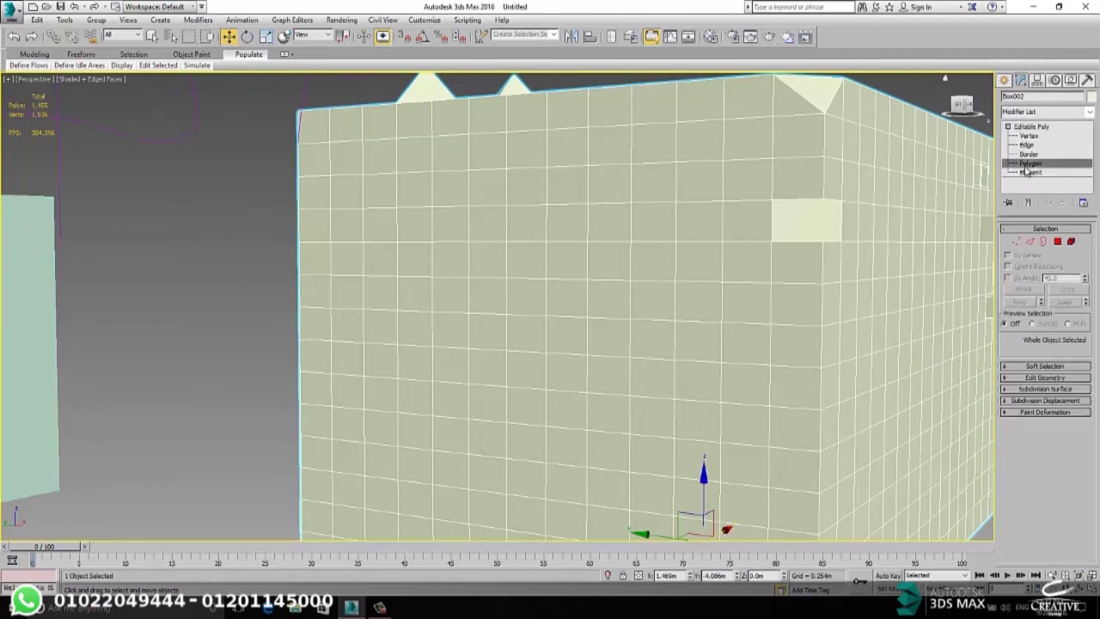
left_click(653, 271)
key("Delete")
left_click(655, 304)
key("Delete")
left_click(625, 304)
key("Delete")
left_click(609, 341)
key("Delete")
left_click(641, 351)
key("Delete")
left_click(646, 377)
key("Delete")
left_click(611, 422)
key("Delete")
left_click(652, 417)
key("Delete")
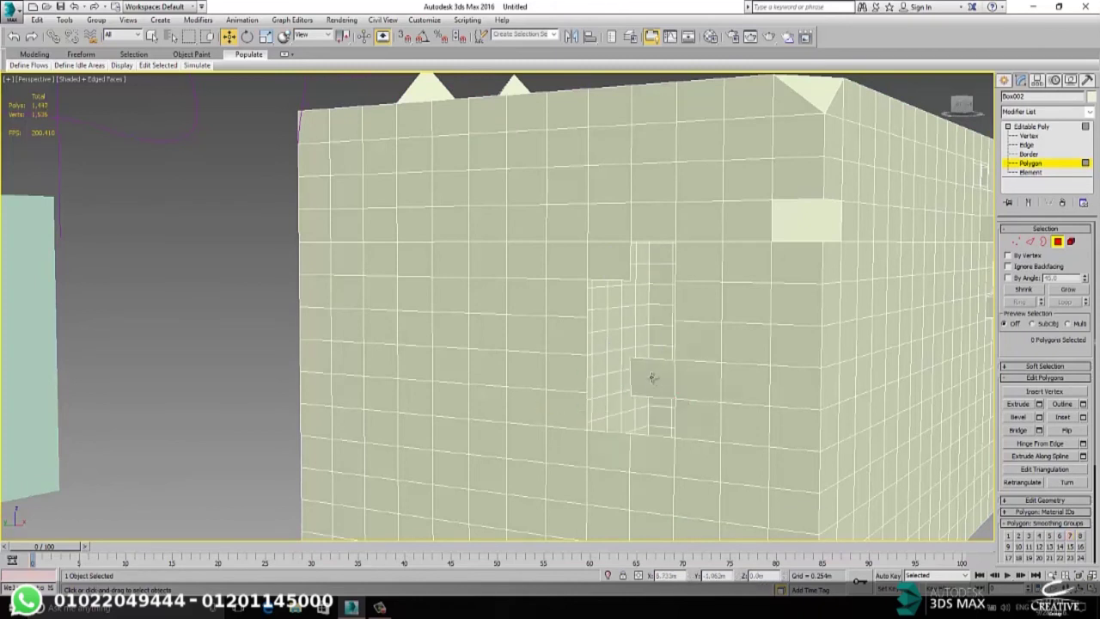
key("ctrl+z")
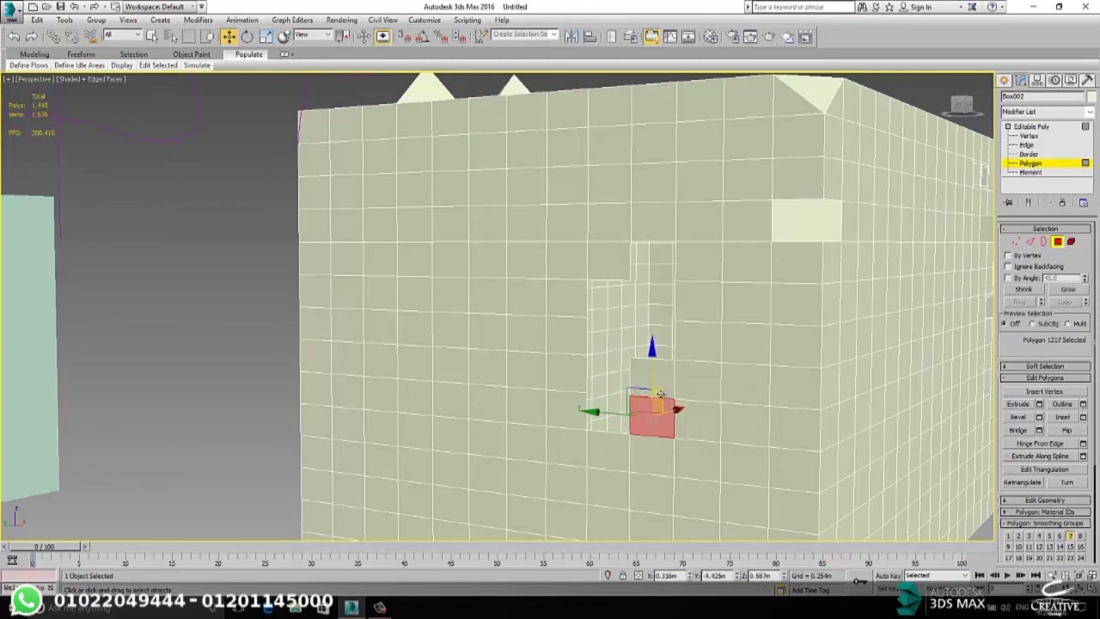
key("Delete")
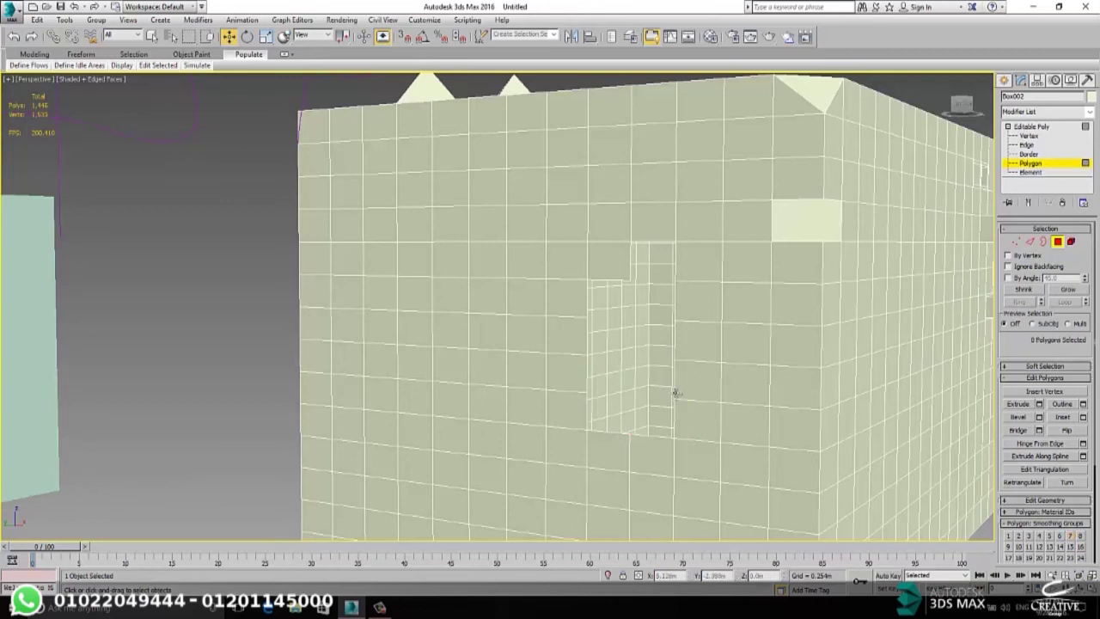
- Select the border of the stepped hole on the side face and cap it
middle_click_drag(604, 391, 626, 373, "alt")
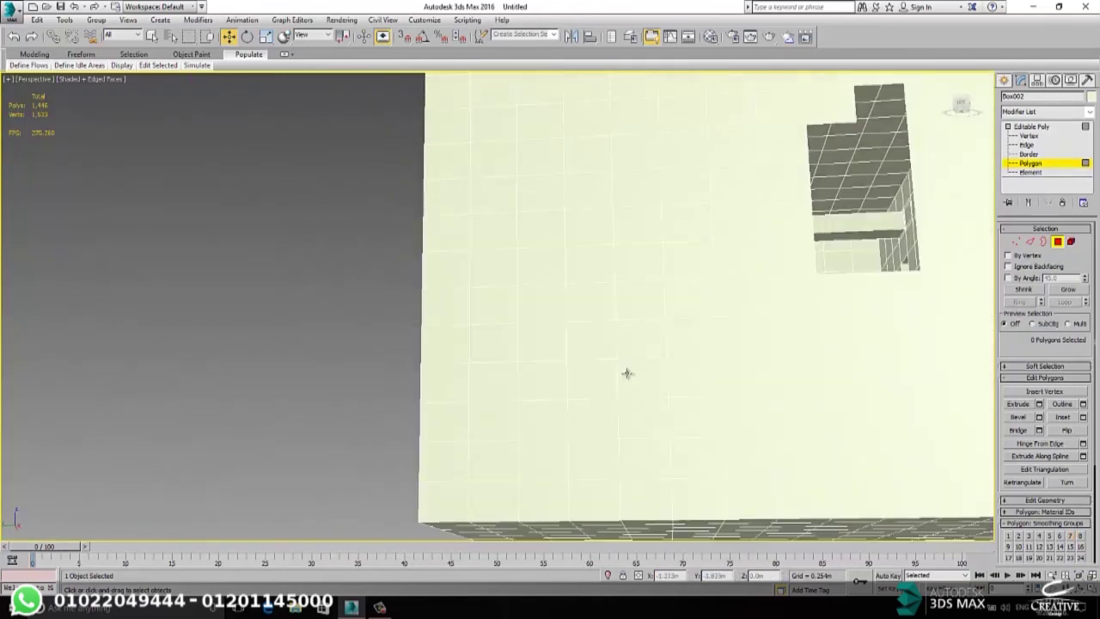
left_click(1028, 154)
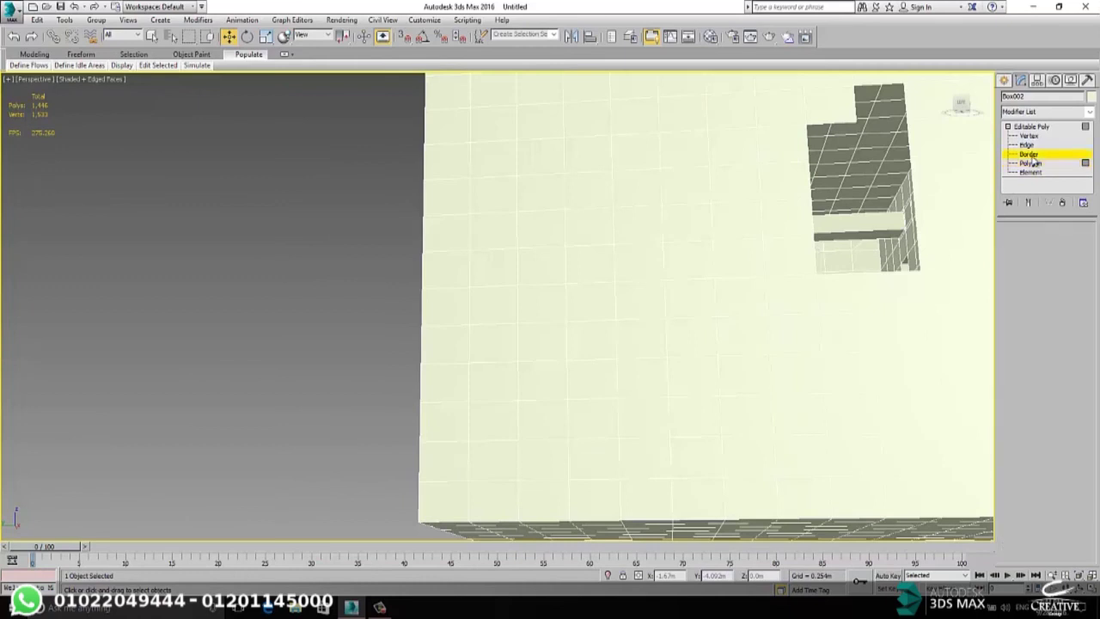
left_click(914, 224)
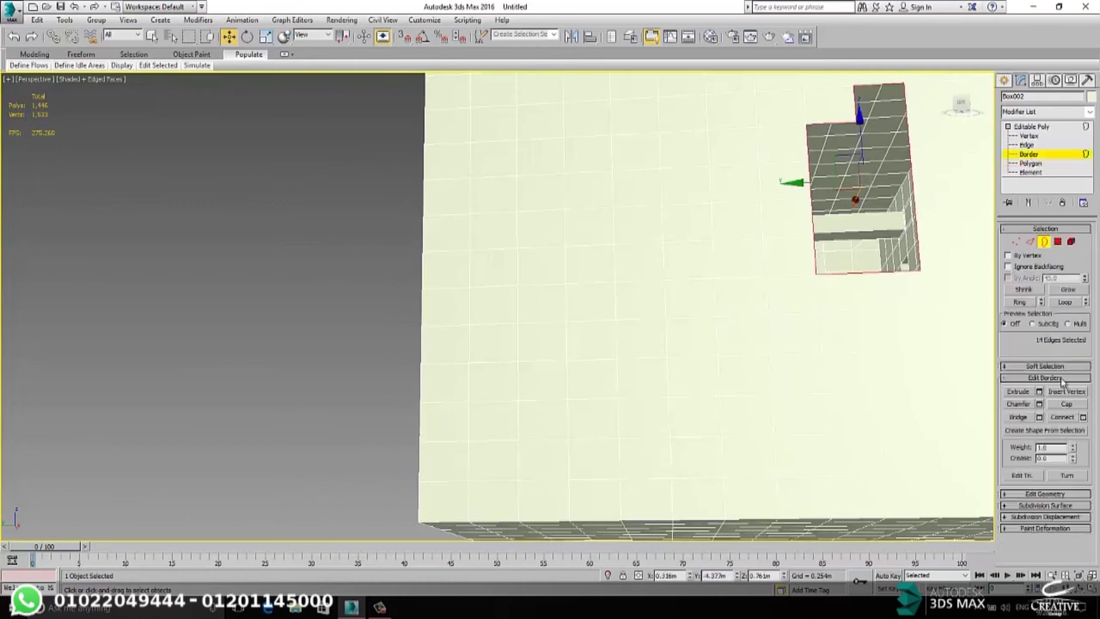
left_click(1067, 405)
middle_click_drag(765, 147, 652, 201, "alt")
left_click(639, 219)
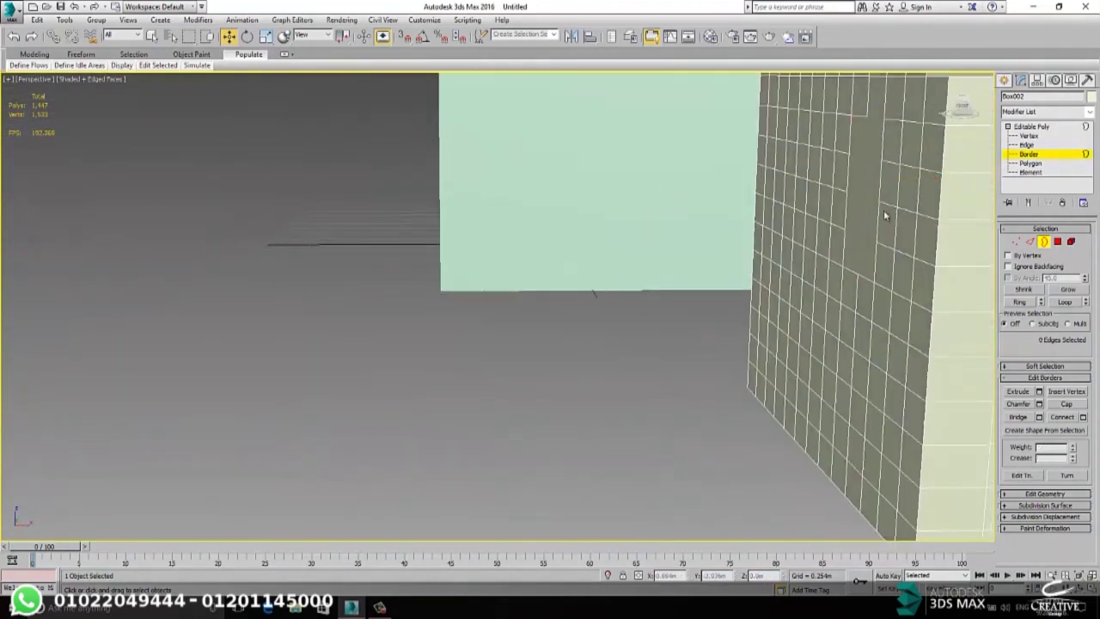
- Select the entire gridded box at Element level, and return to Polygon level with the selection kept
scroll(851, 244, "down", 3)
middle_click_drag(860, 204, 797, 251)
scroll(862, 194, "up", 2)
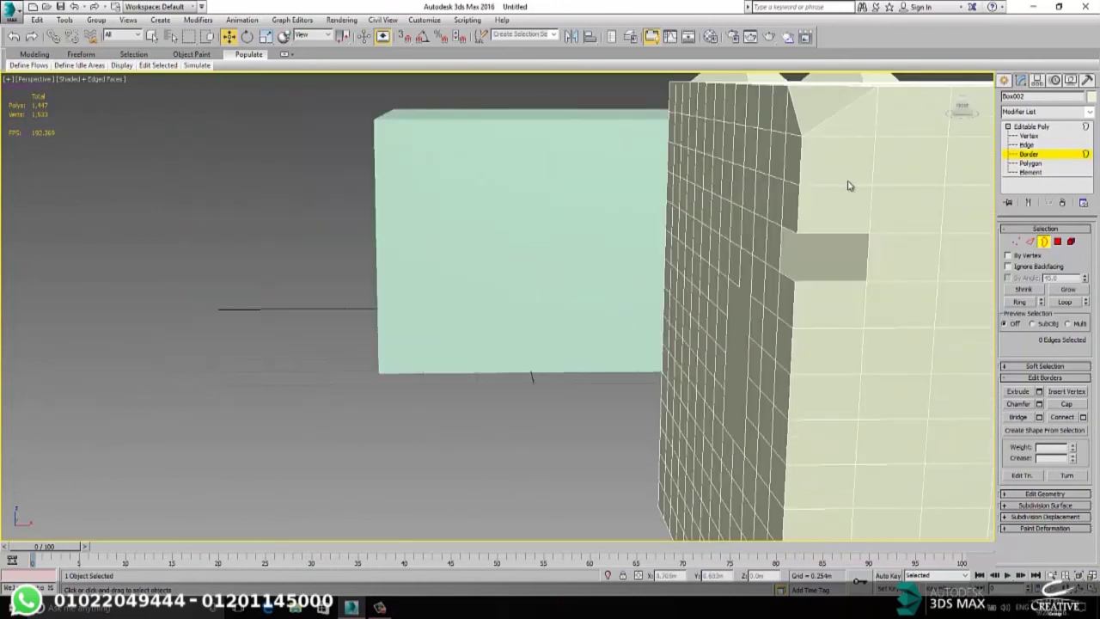
middle_click_drag(825, 166, 714, 197)
scroll(714, 196, "down", 4)
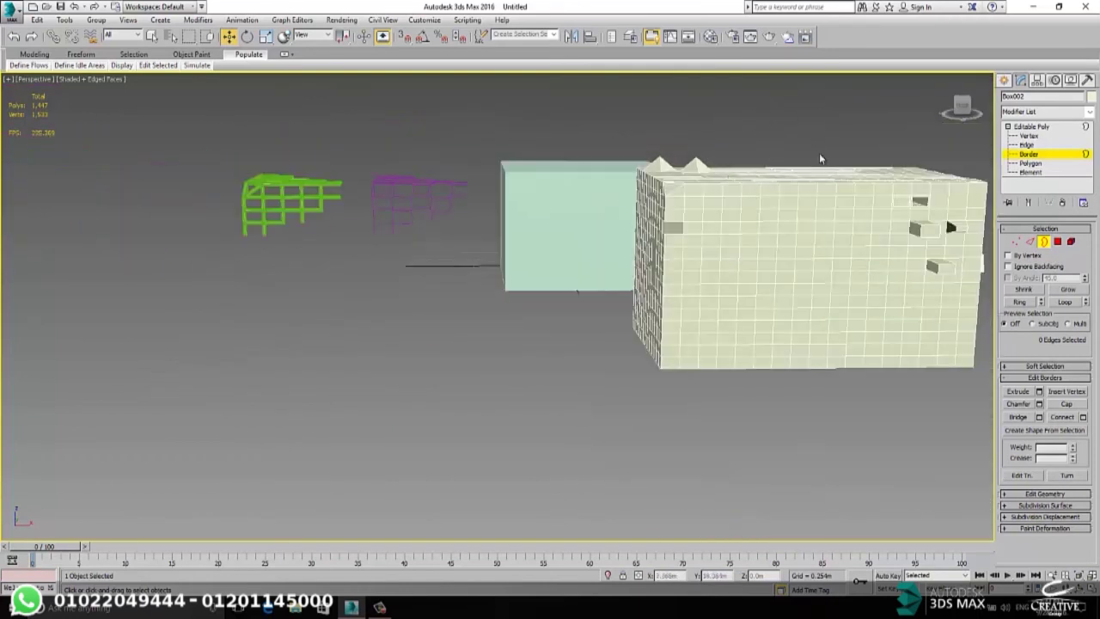
scroll(820, 153, "up", 4)
scroll(727, 136, "down", 5)
left_click(1038, 163)
middle_click_drag(720, 246, 701, 245)
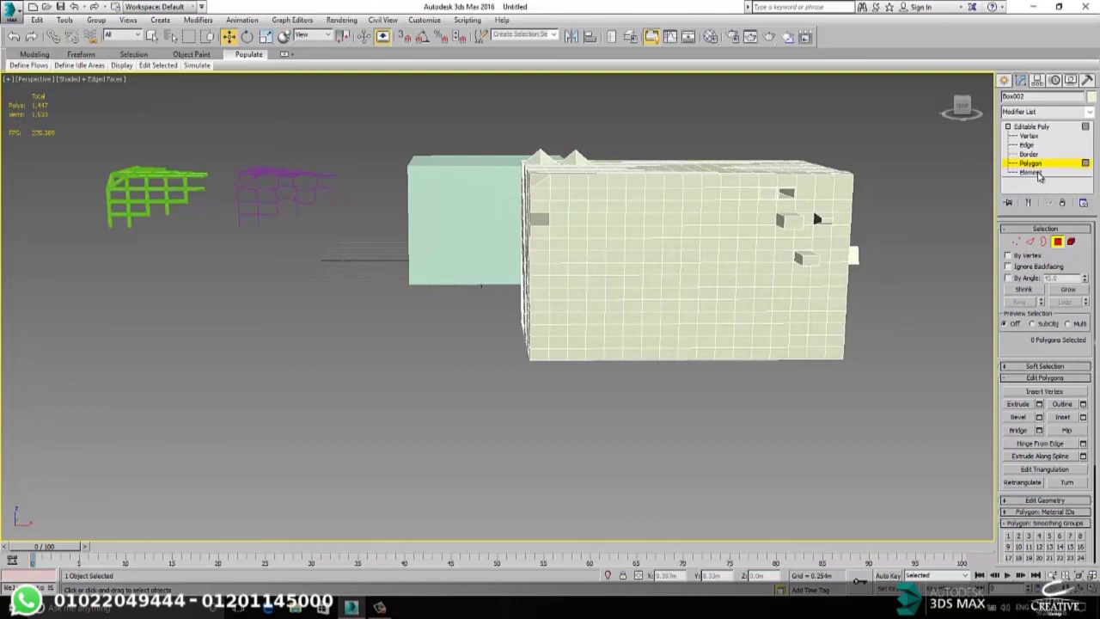
left_click(1035, 172)
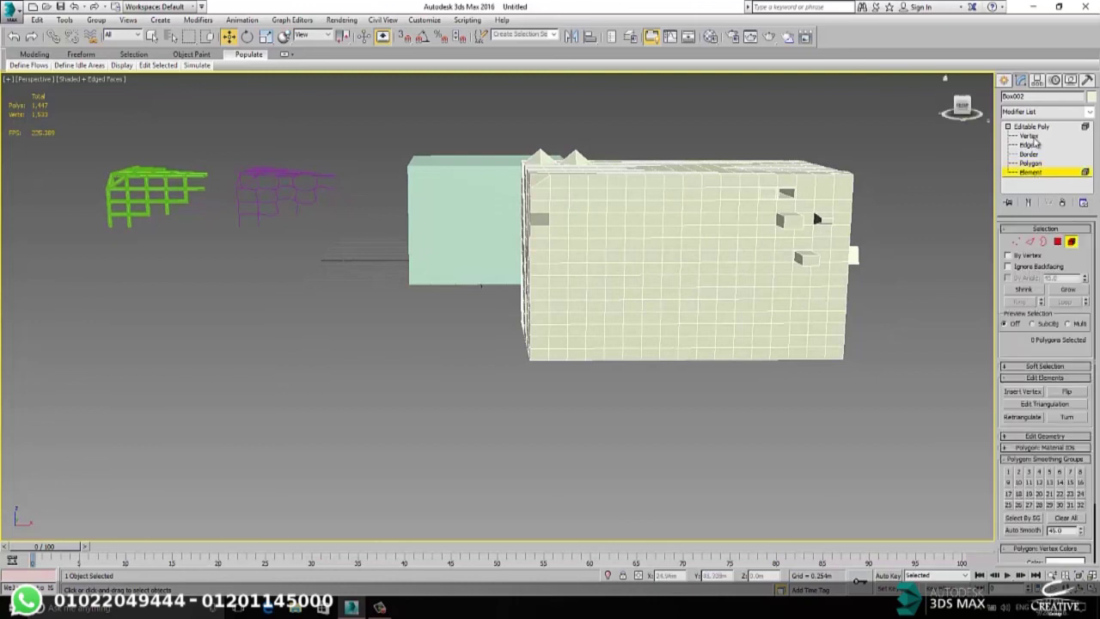
left_click(675, 239)
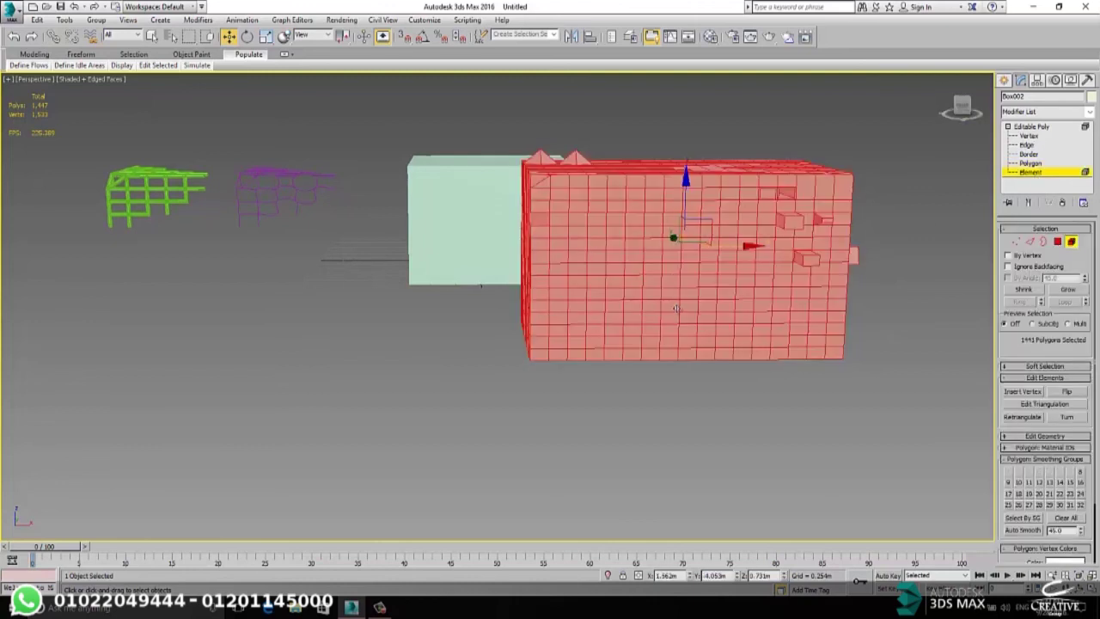
left_click(1037, 163)
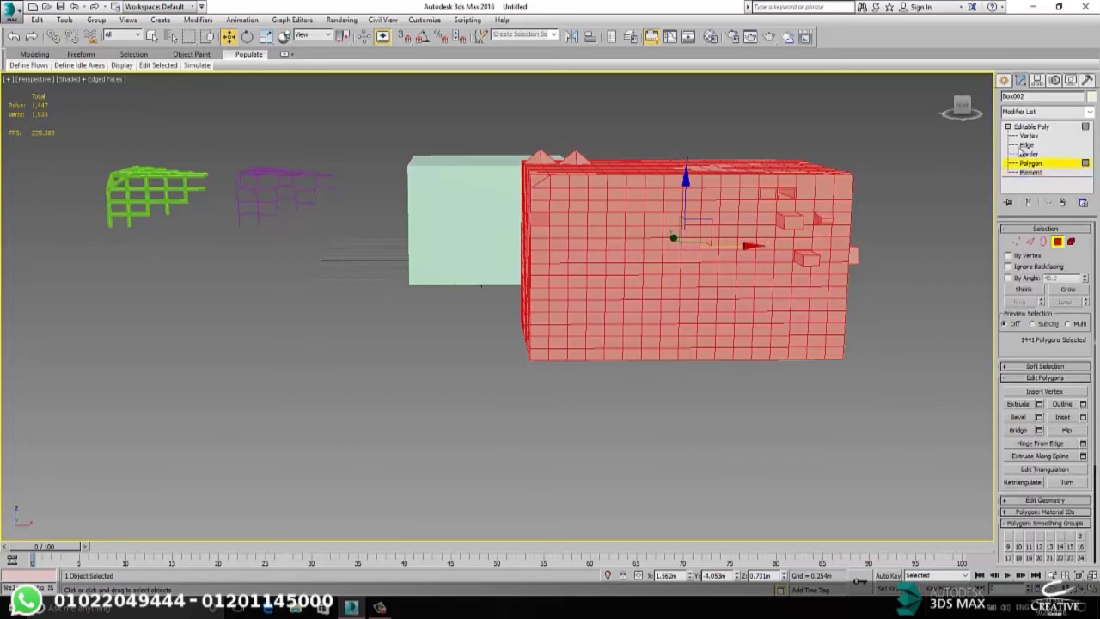
- Leave sub-object editing and move the plain box closer to the gridded box
left_click(1003, 80)
middle_click_drag(633, 221, 258, 342, "alt")
left_click(258, 342)
left_click_drag(196, 410, 188, 408)
key("ctrl+z")
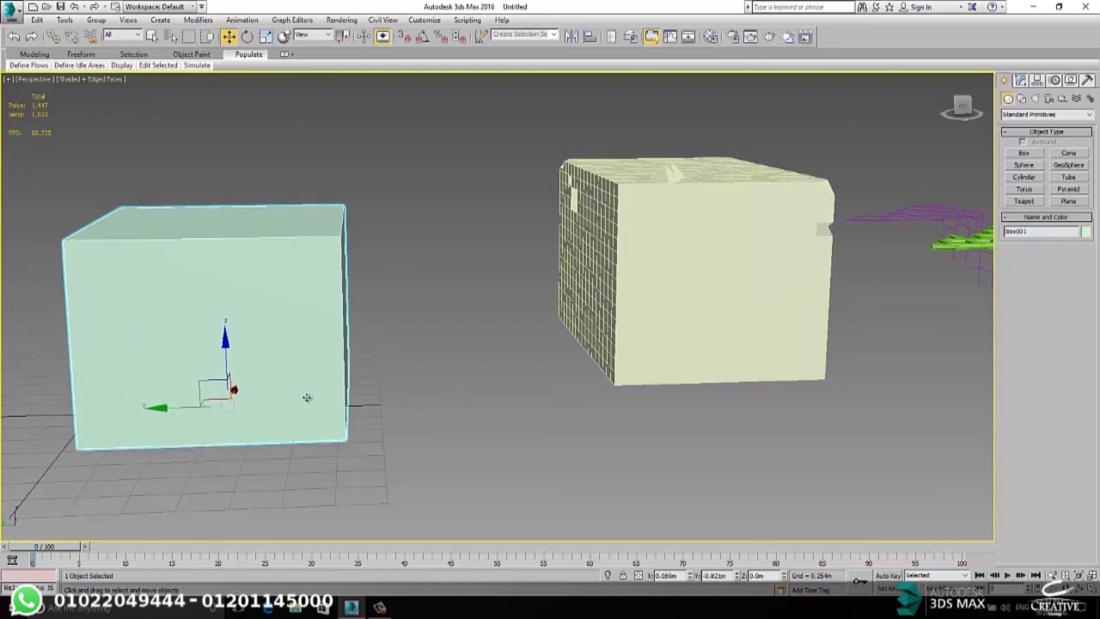
left_click_drag(157, 411, 320, 353)
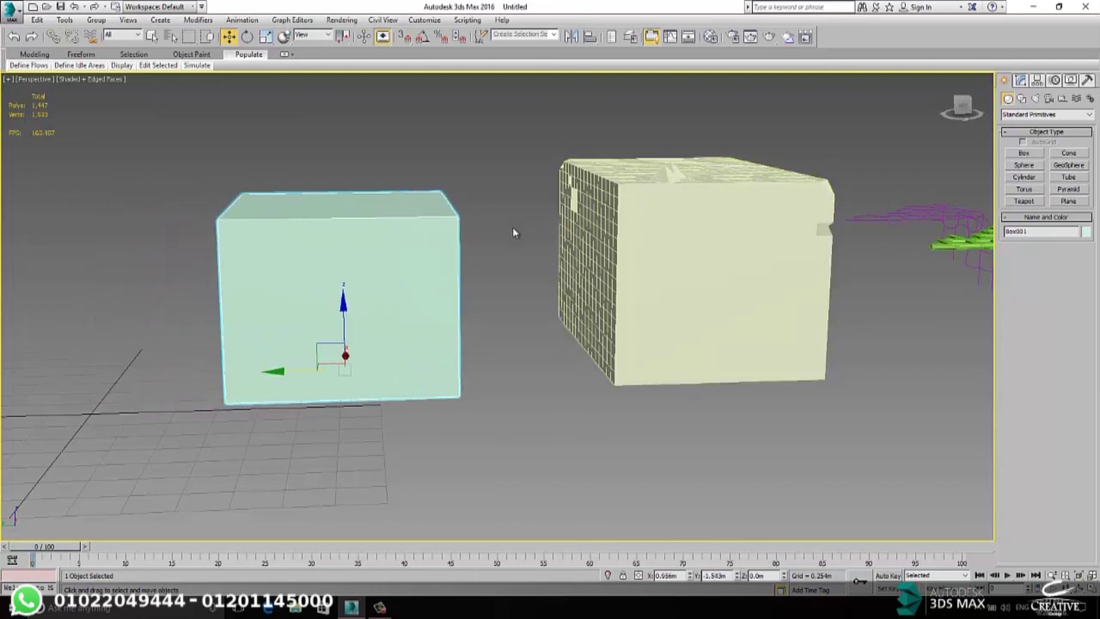
- Select all four objects in the scene and delete them
scroll(512, 227, "down", 3)
middle_click_drag(571, 244, 510, 297)
left_click_drag(788, 201, 164, 469)
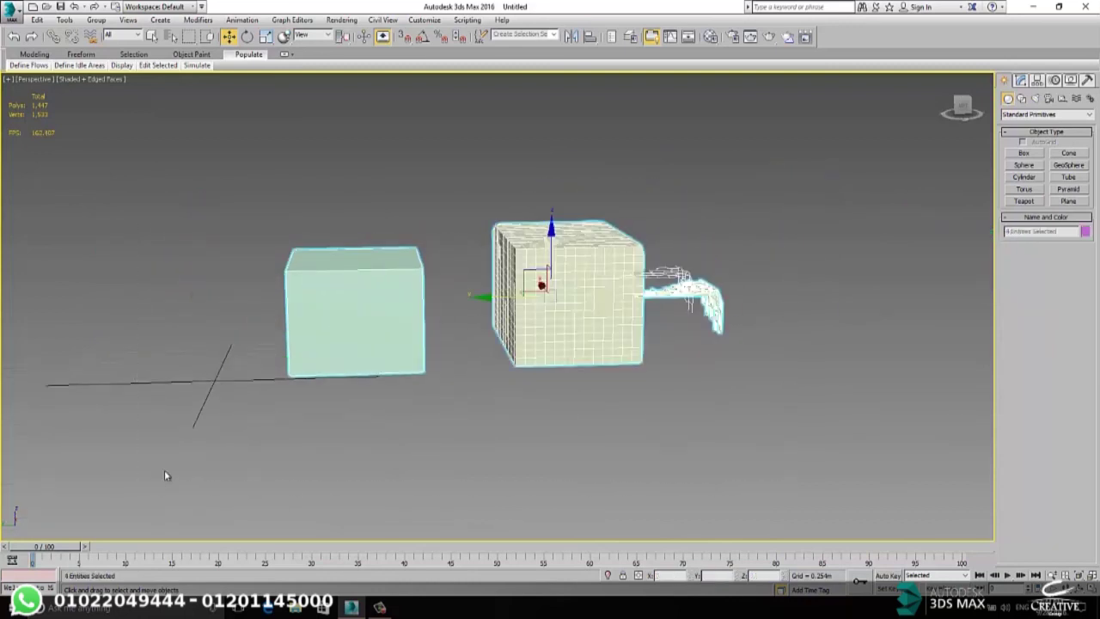
key("Delete")
- Create a box about 0.85 m long, 2.01 m wide and 0.82 m high with 1 length, 3 width and 3 height segments
left_click(1024, 153)
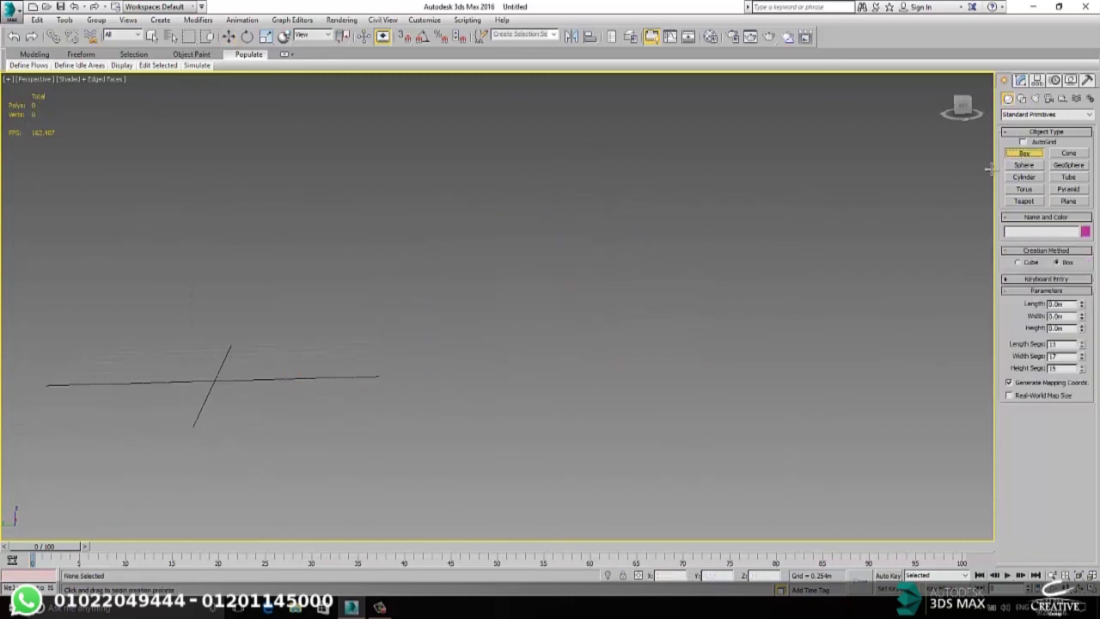
left_click_drag(237, 377, 275, 421)
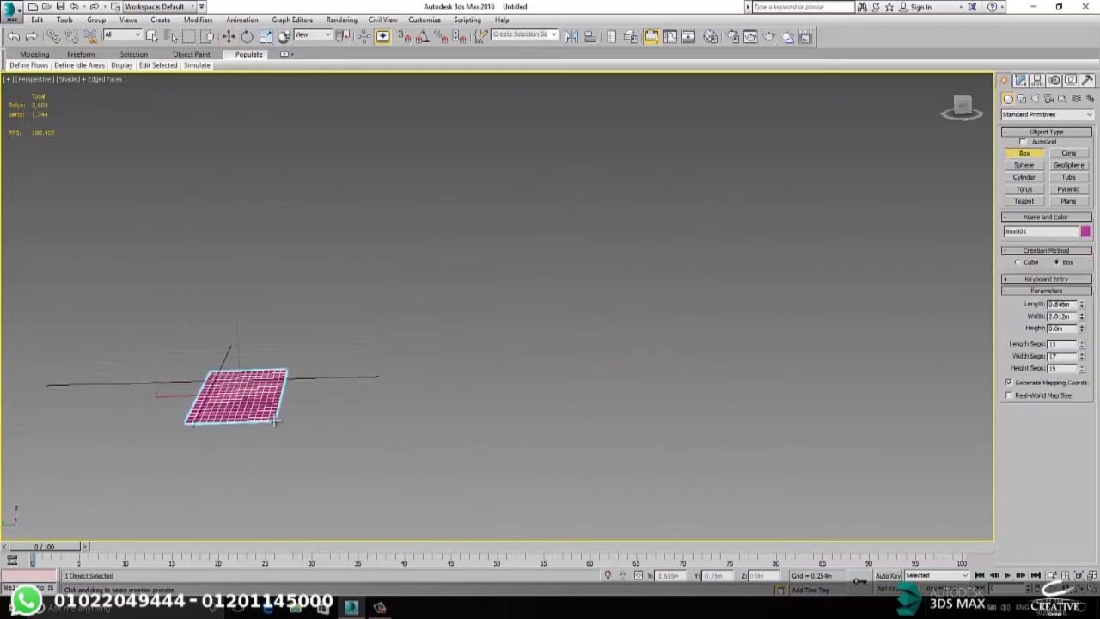
right_click(1081, 346)
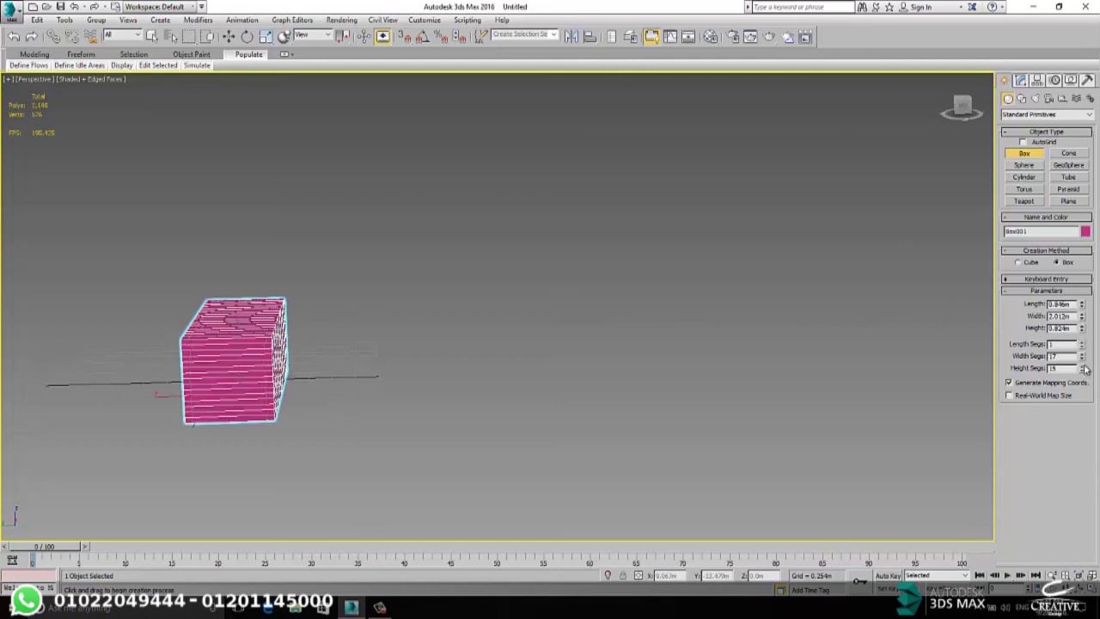
left_click_drag(1083, 355, 1084, 362)
middle_click_drag(754, 366, 812, 345, "alt")
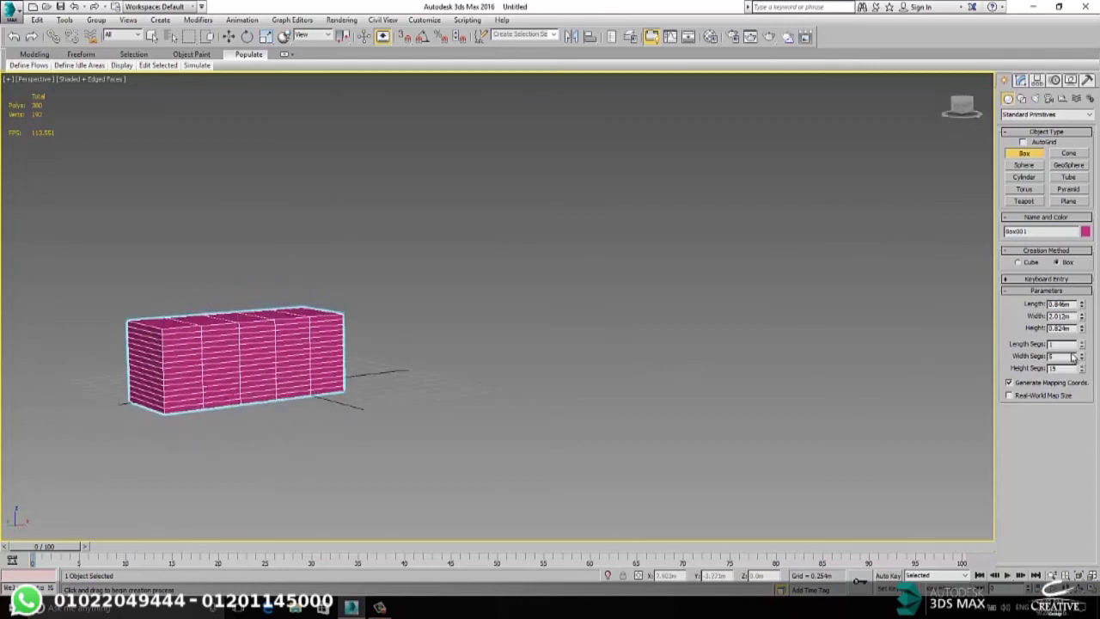
left_click_drag(1081, 371, 1085, 377)
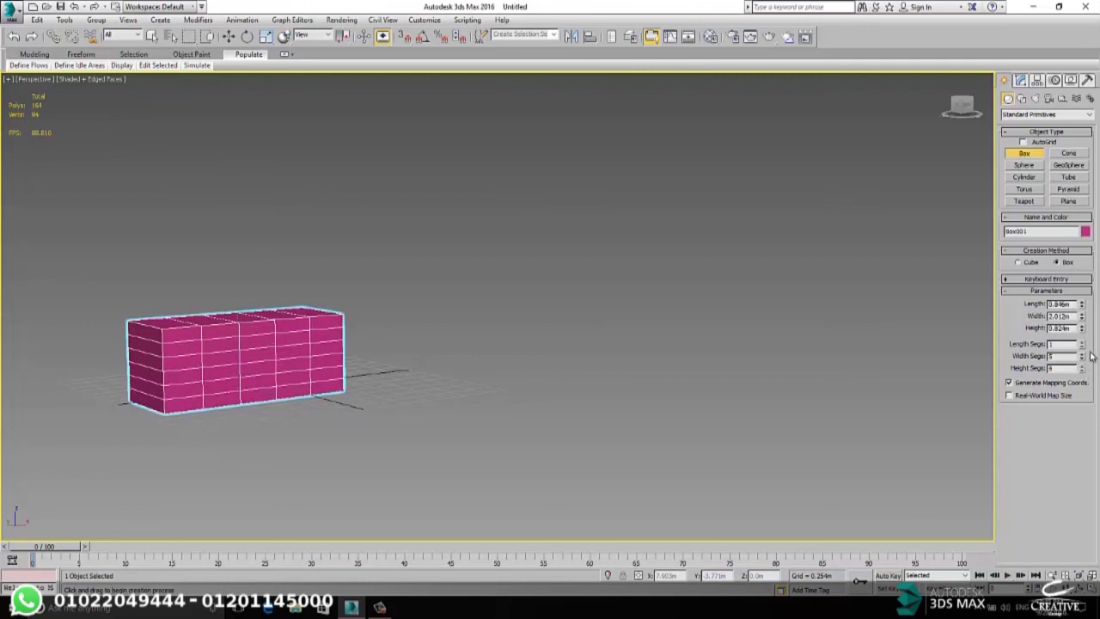
left_click(1083, 359)
left_click(1083, 360)
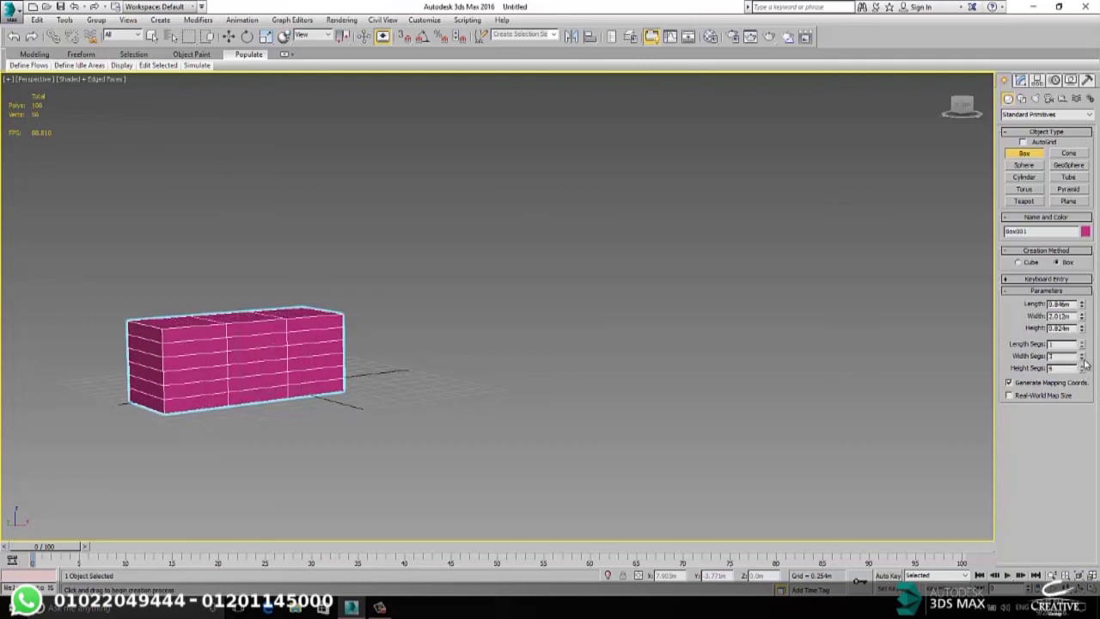
left_click_drag(1085, 372, 1085, 375)
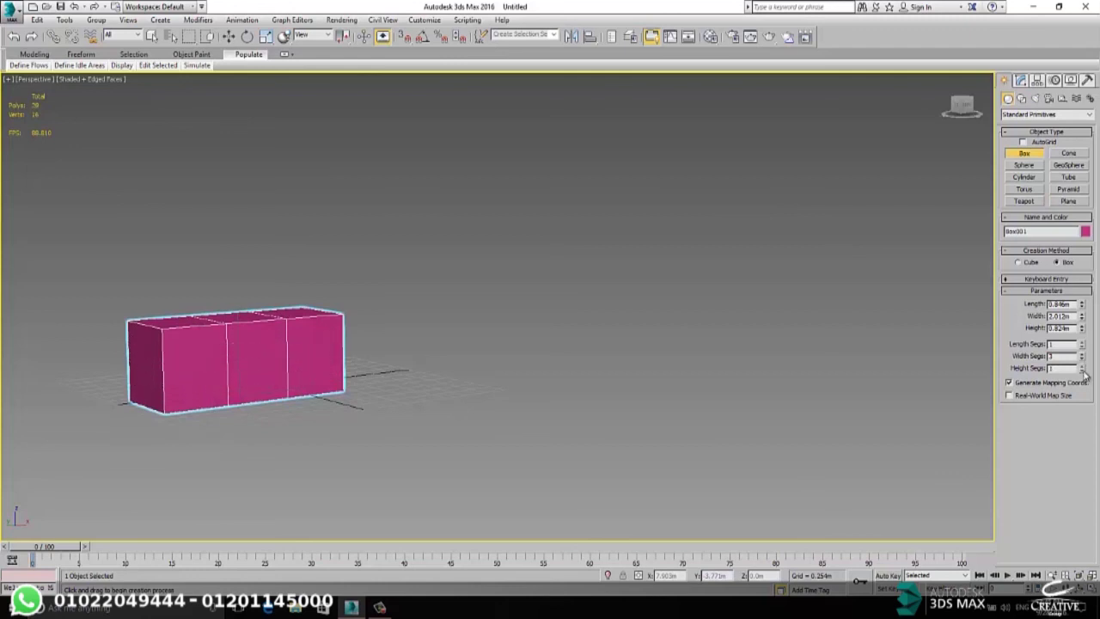
left_click_drag(1085, 372, 1085, 375)
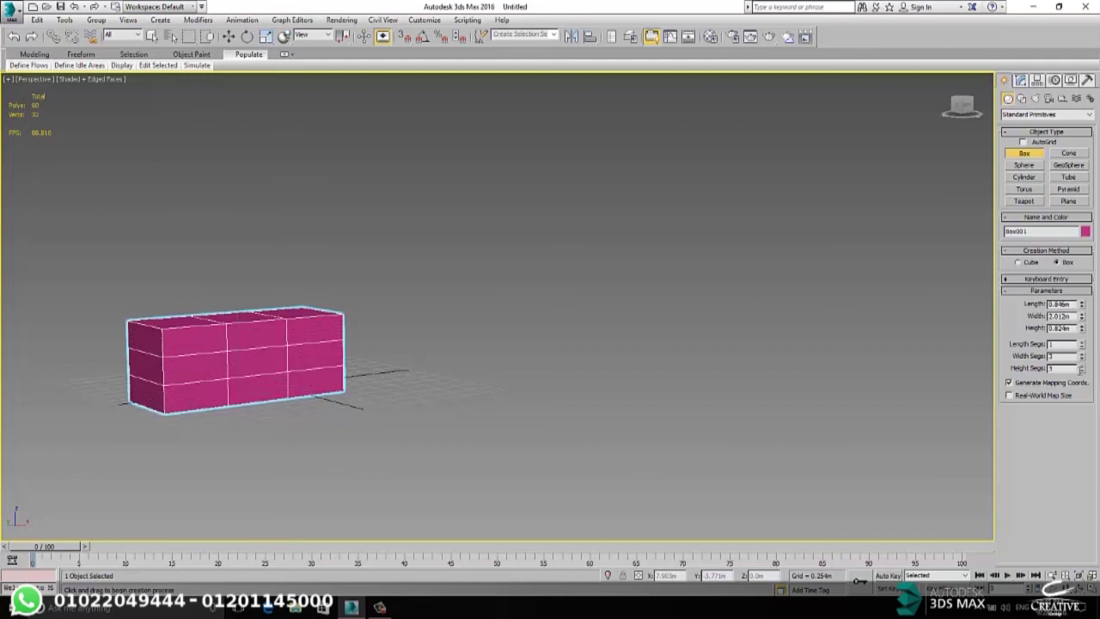
- Clone the box as a single Copy about 1.83 m away along the Y axis
scroll(560, 326, "down", 3)
middle_click_drag(555, 383, 621, 353, "alt")
key("w")
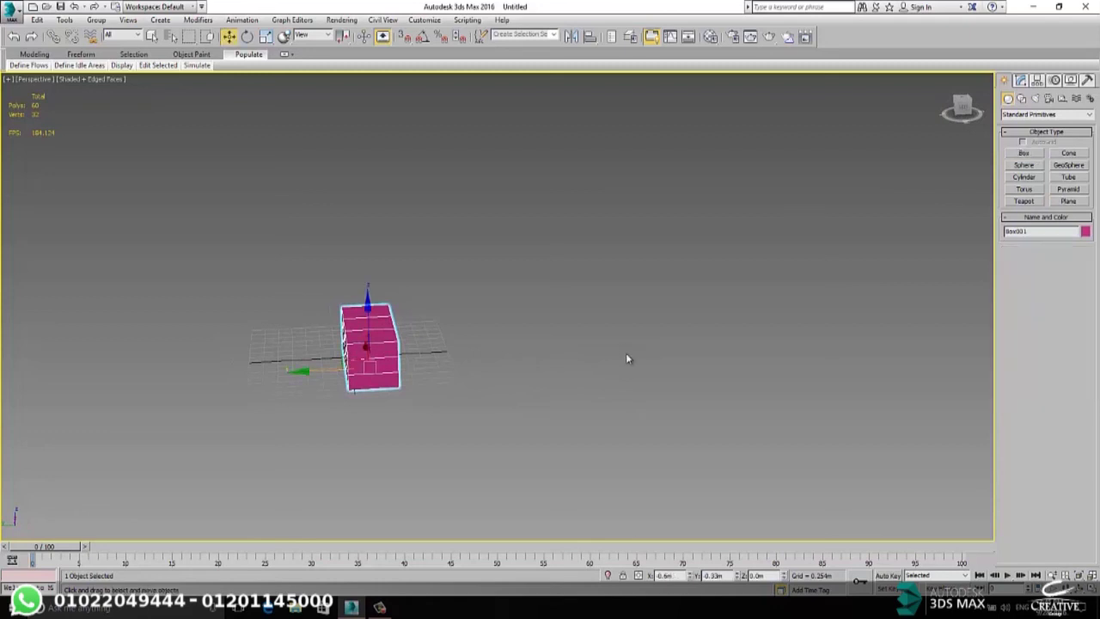
left_click_drag(308, 372, 411, 367, "shift")
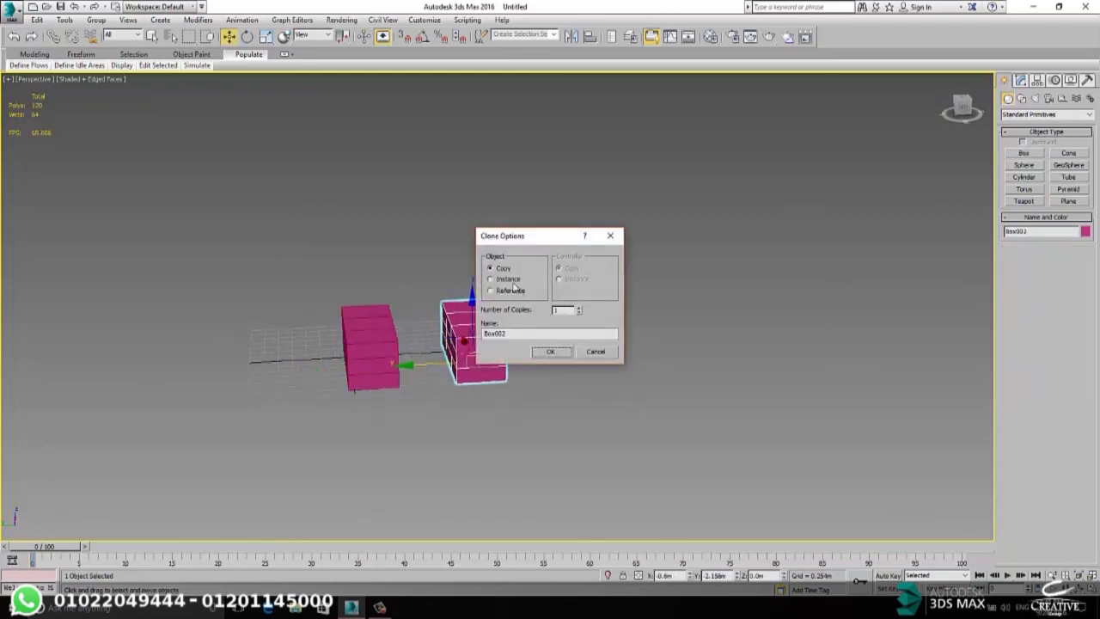
left_click(550, 351)
- Convert the copied box to Editable Poly
right_click(469, 340)
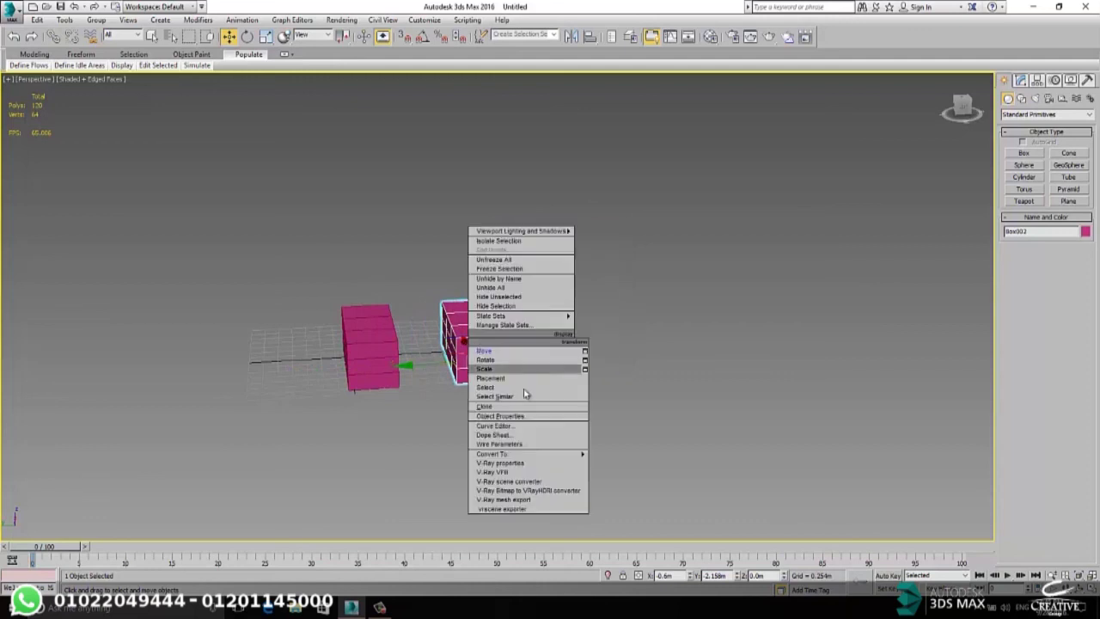
mouse_move(516, 453)
left_click(619, 461)
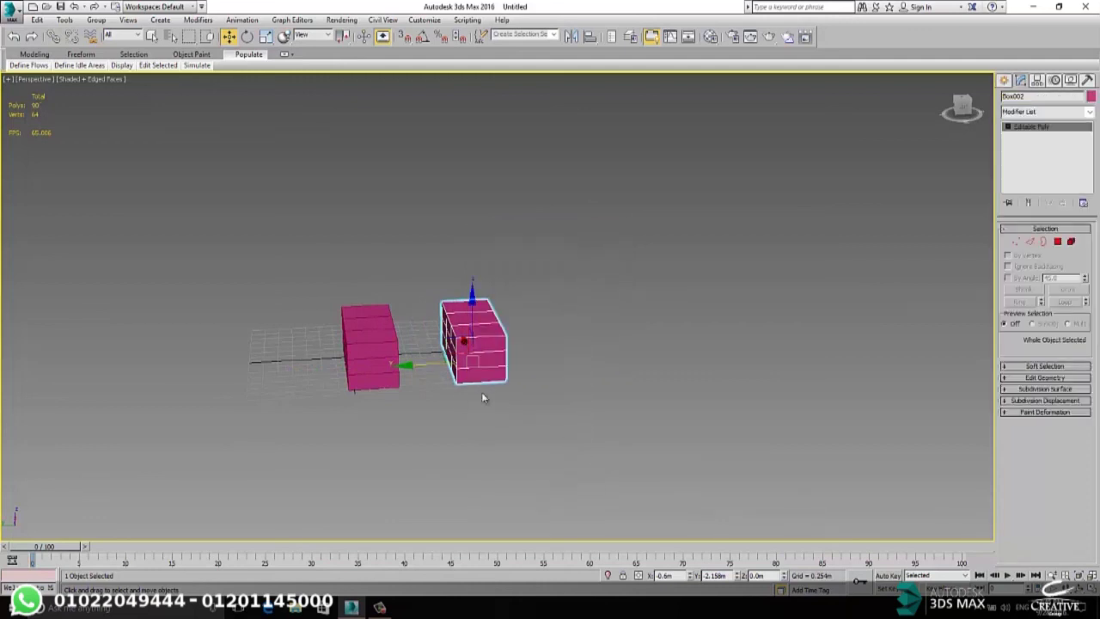
- Go through the sub-object levels of the copied box, select it at Element level, and clear the selection
left_click(1008, 126)
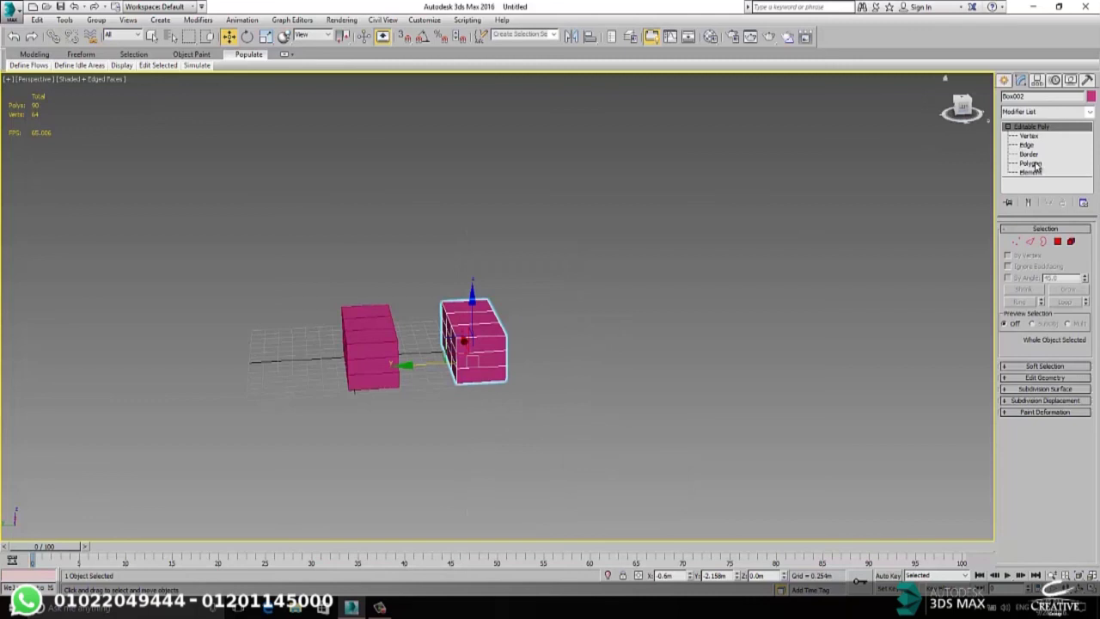
left_click(1027, 144)
left_click(1031, 163)
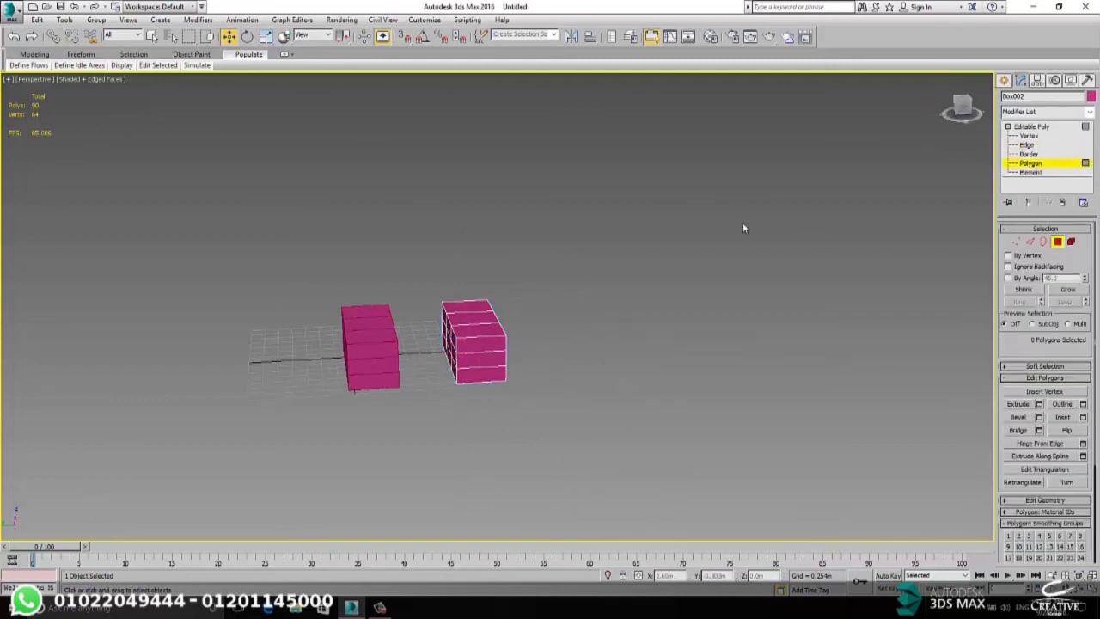
left_click(1049, 172)
left_click(472, 345)
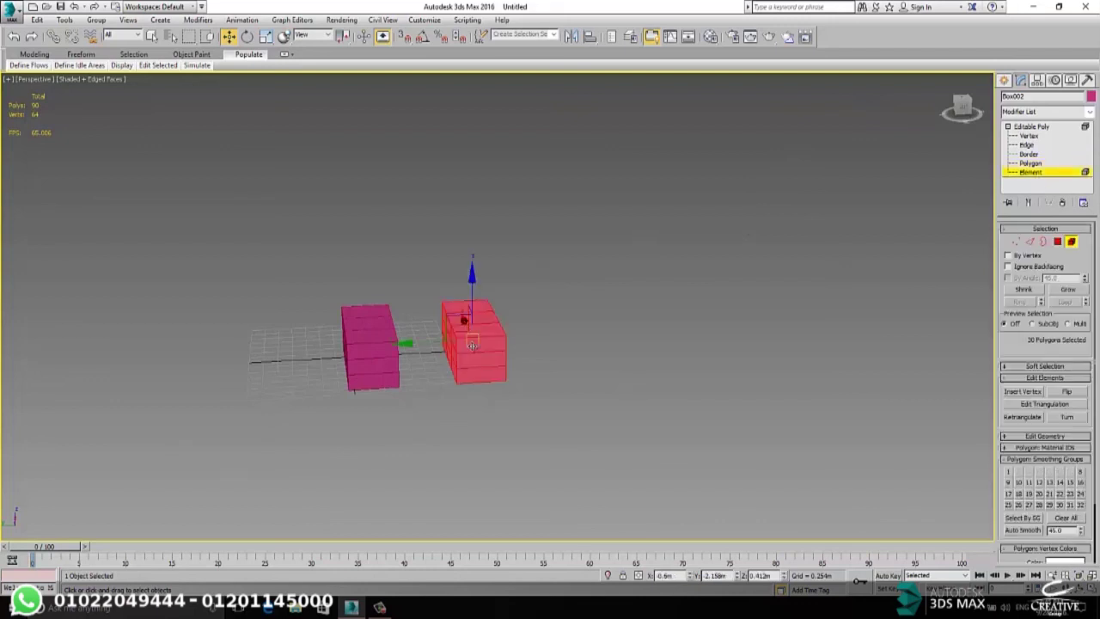
left_click(557, 280)
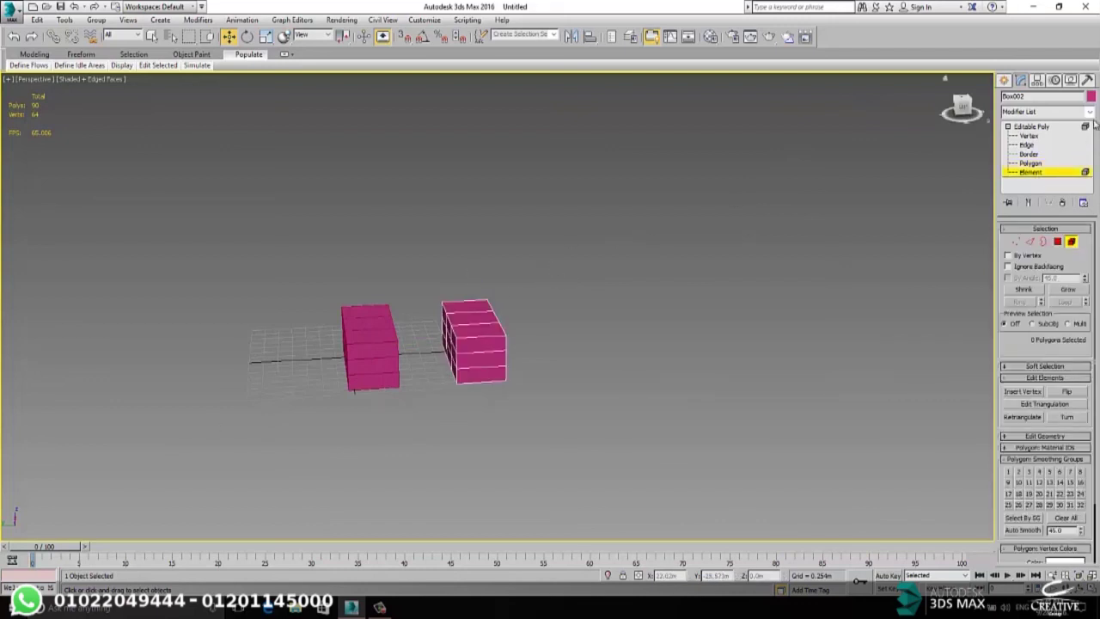
- At Border level, attach the original box to the copied Editable Poly box
left_click(1030, 155)
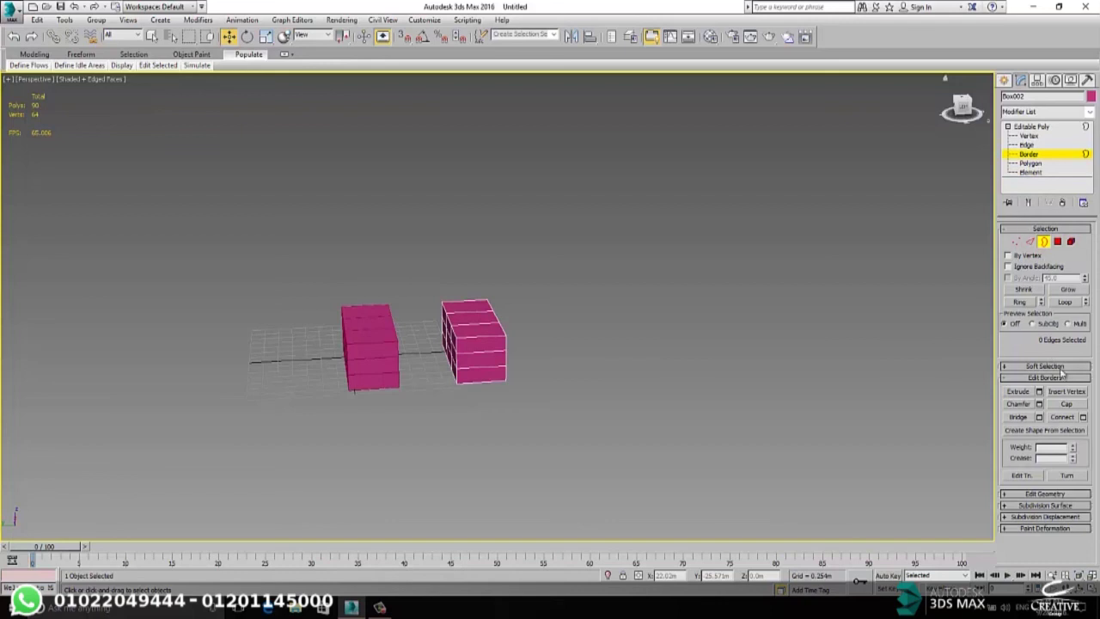
left_click(1041, 494)
left_click(1018, 386)
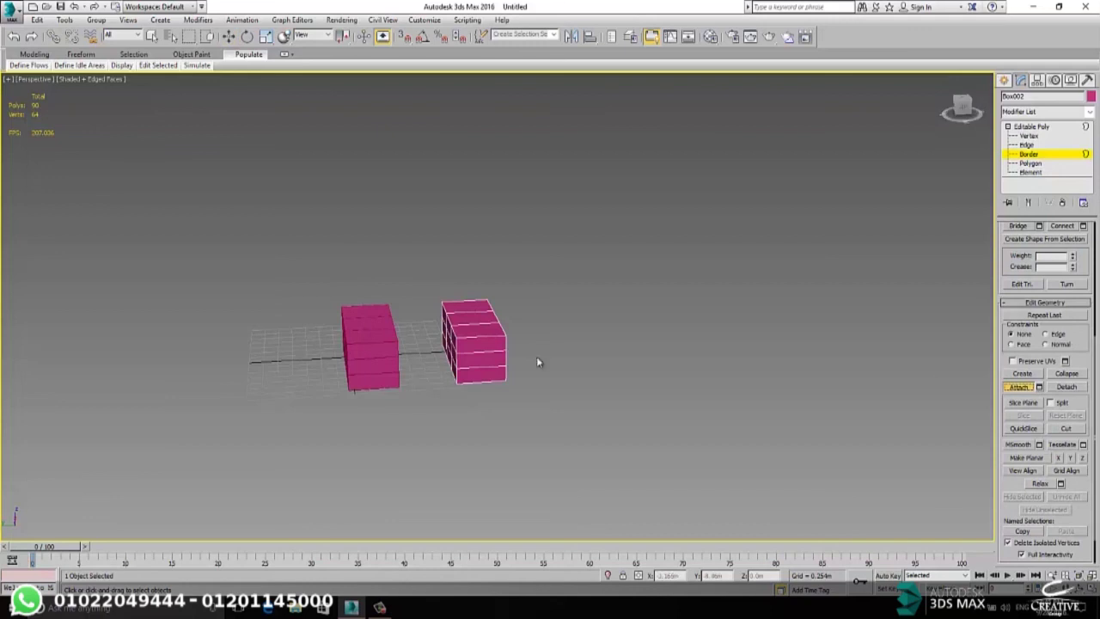
left_click(388, 354)
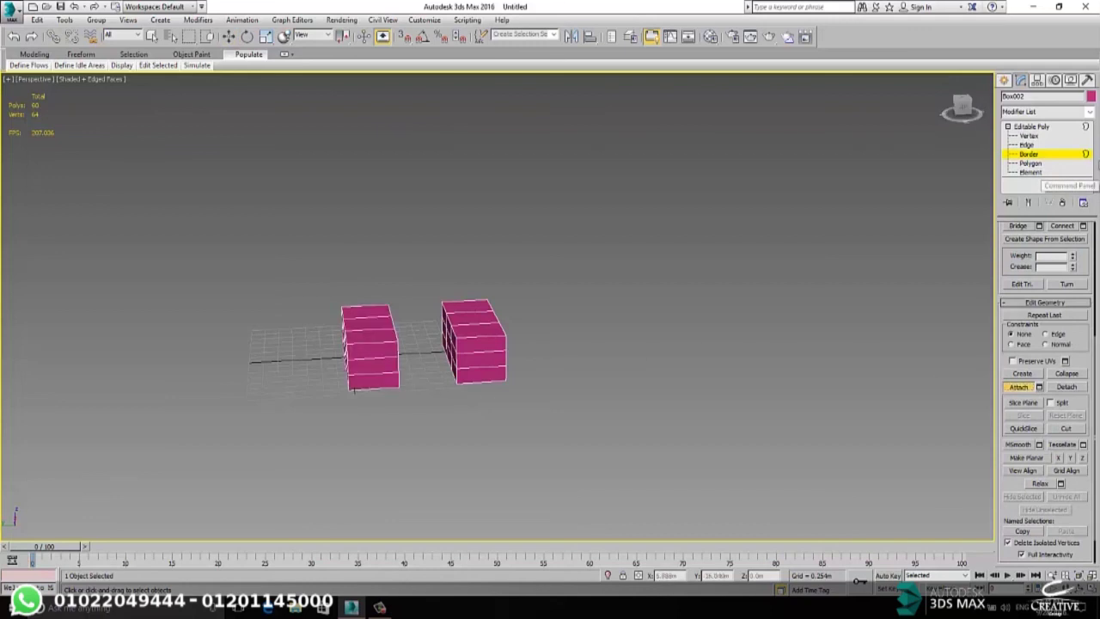
- Leave sub-object editing, reselect the attached boxes as one object and move them slightly along the Y axis
left_click(1004, 80)
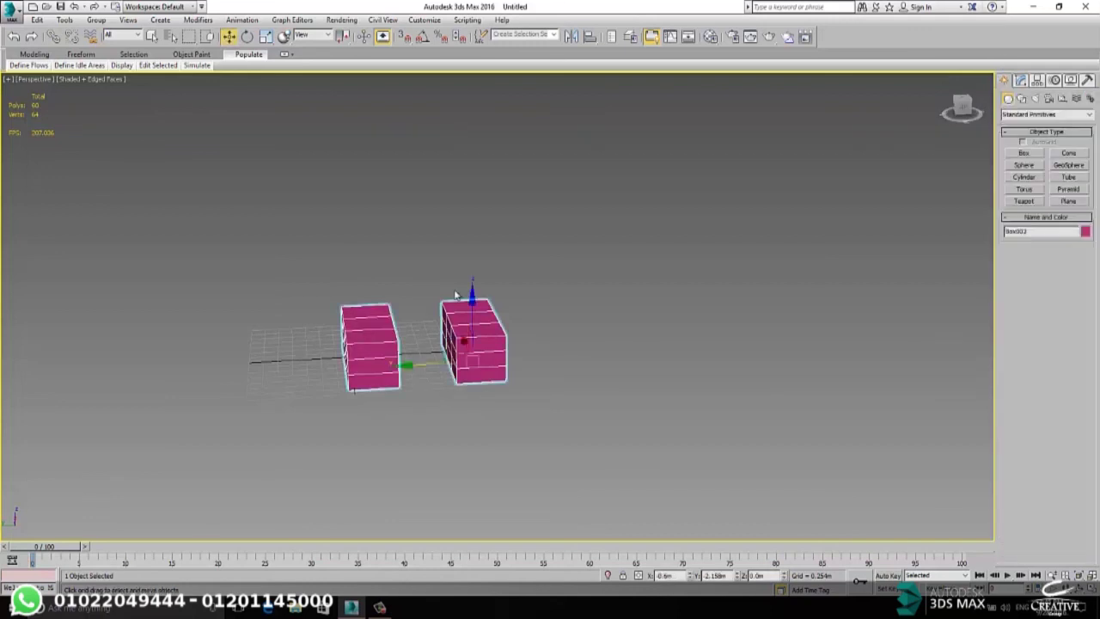
left_click(595, 210)
left_click(480, 320)
mouse_move(412, 366)
left_mouse_down()
mouse_move(692, 350)
mouse_move(421, 366)
left_mouse_up()
- Try moving the near upper corner vertex of the copied box along the X axis at Vertex level, and undo it
left_click(1021, 81)
left_click(1029, 136)
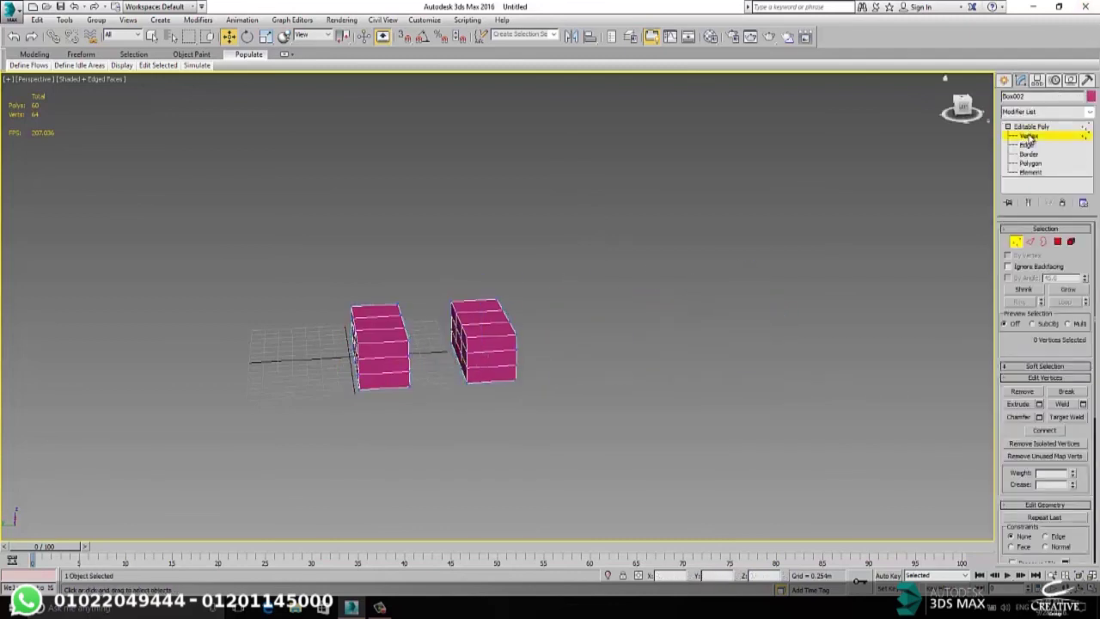
scroll(420, 375, "up", 3)
scroll(420, 375, "up", 3)
left_click_drag(598, 282, 540, 281)
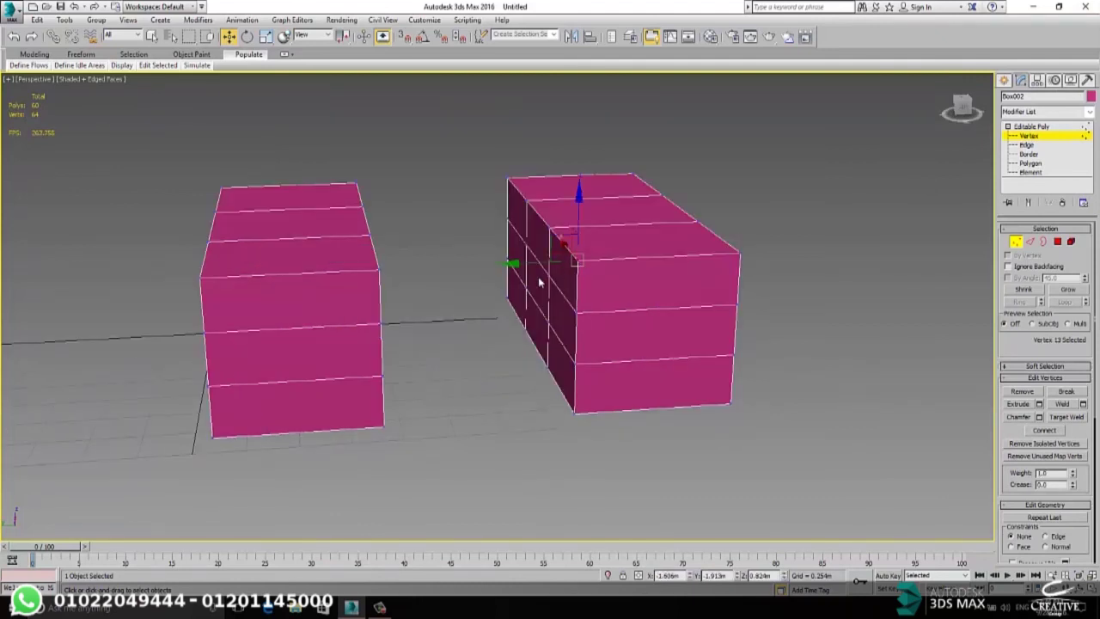
left_click_drag(560, 244, 533, 210)
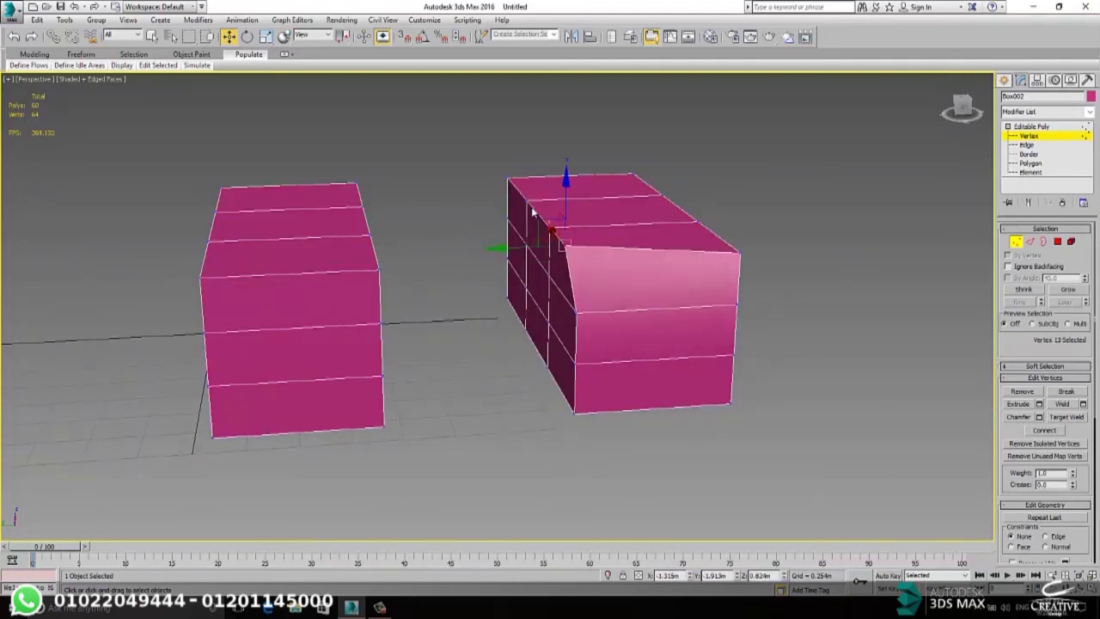
key("ctrl+z")
- At Polygon level, select the centre polygon on each of the two facing sides of the boxes
scroll(505, 365, "up", 5)
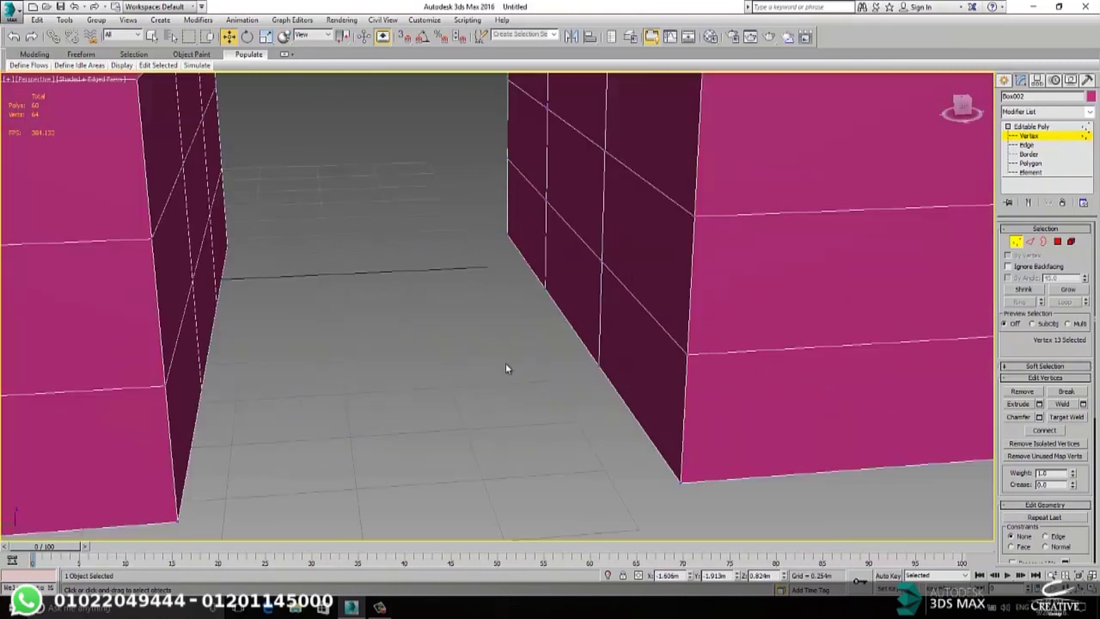
middle_click_drag(505, 365, 495, 364, "alt")
scroll(506, 362, "down", 4)
left_click(320, 239)
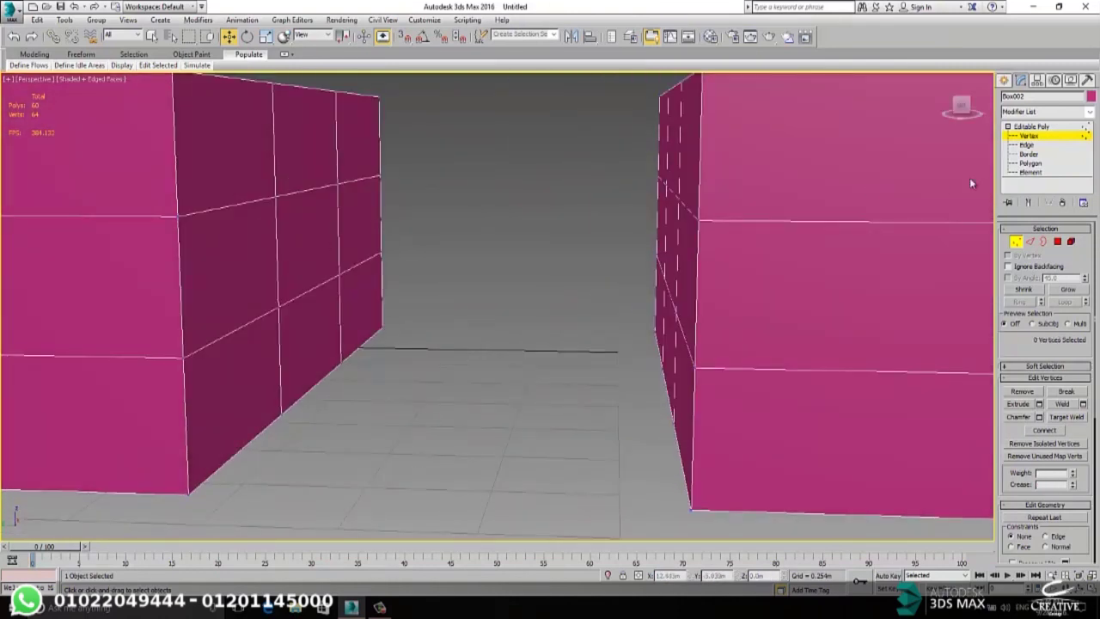
left_click(1030, 164)
left_click(283, 239)
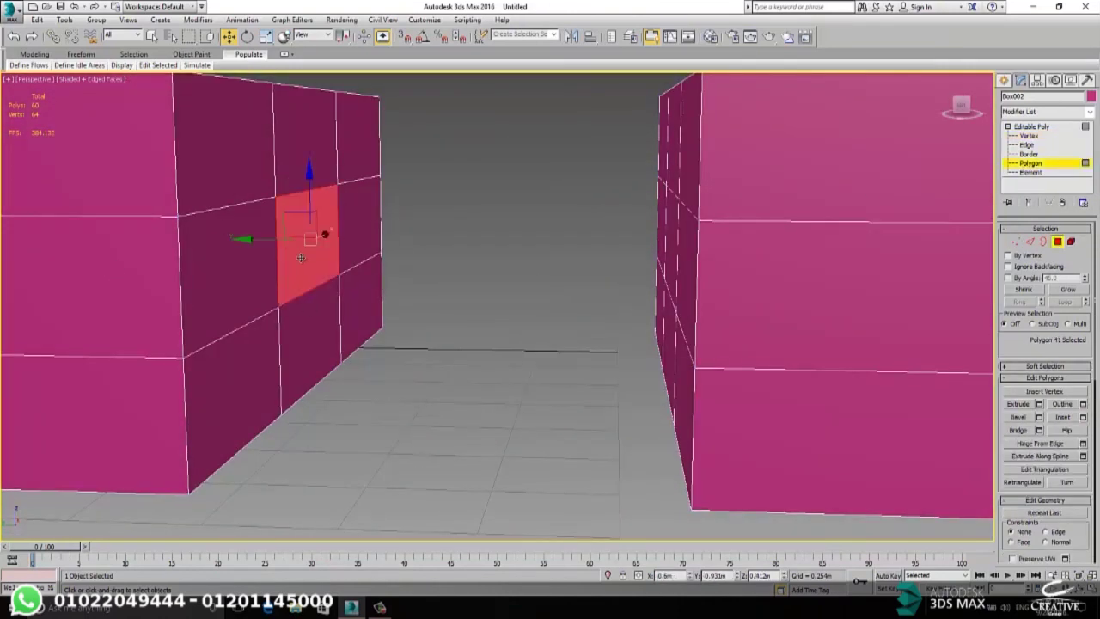
middle_click_drag(301, 259, 325, 258, "alt")
left_click(673, 197)
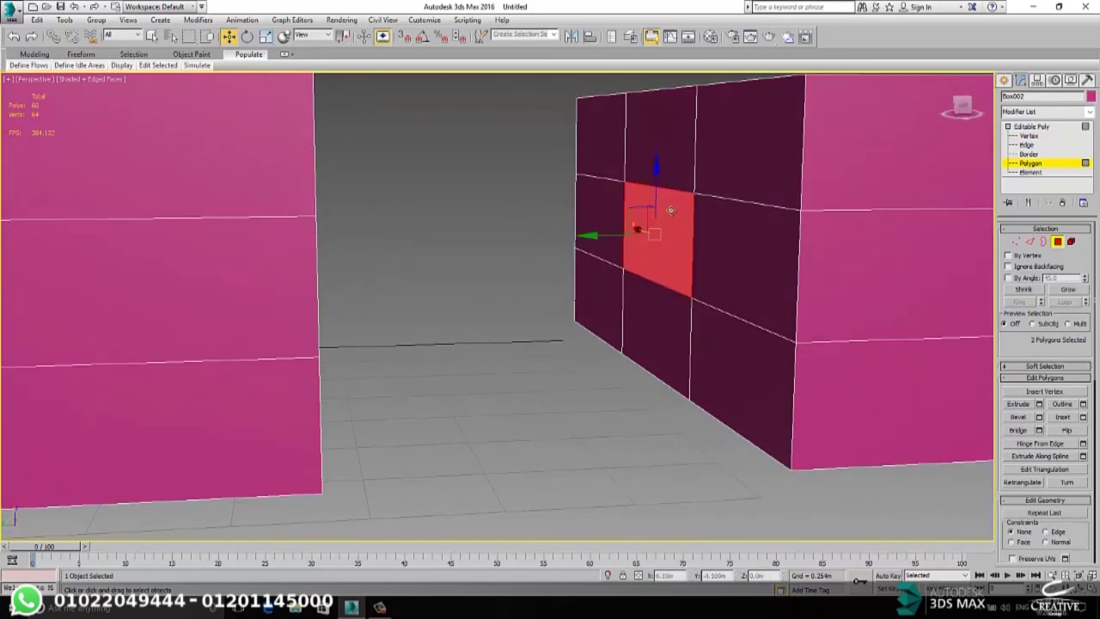
- Bridge the two selected centre polygons, inspect the connection between the boxes, and undo the bridge
left_click(1023, 430)
middle_click_drag(359, 221, 380, 195, "alt")
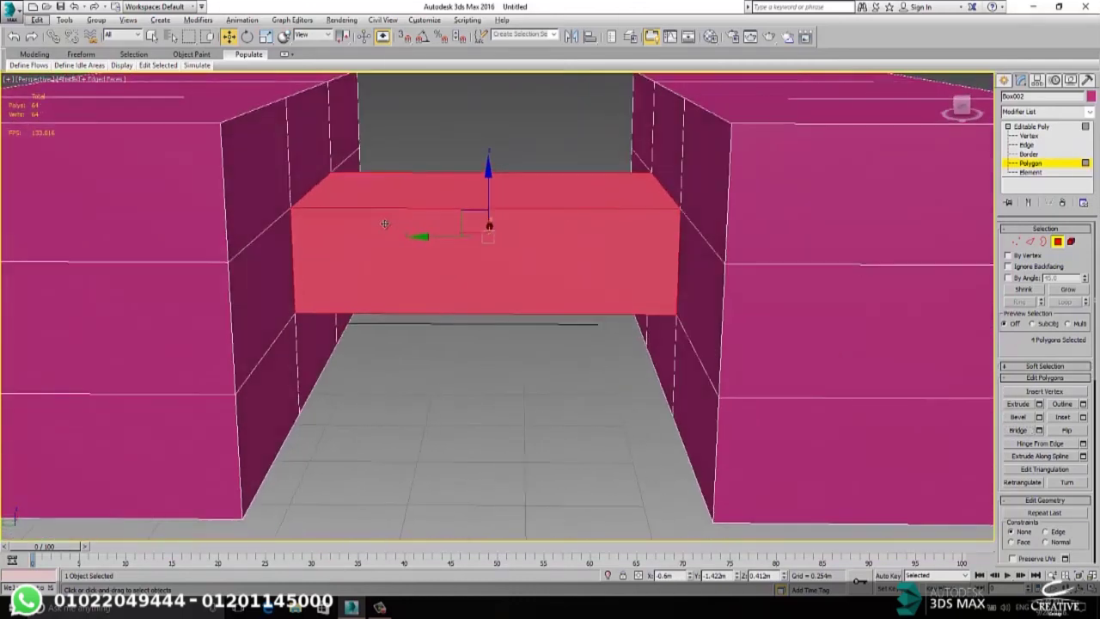
middle_click_drag(528, 188, 570, 206)
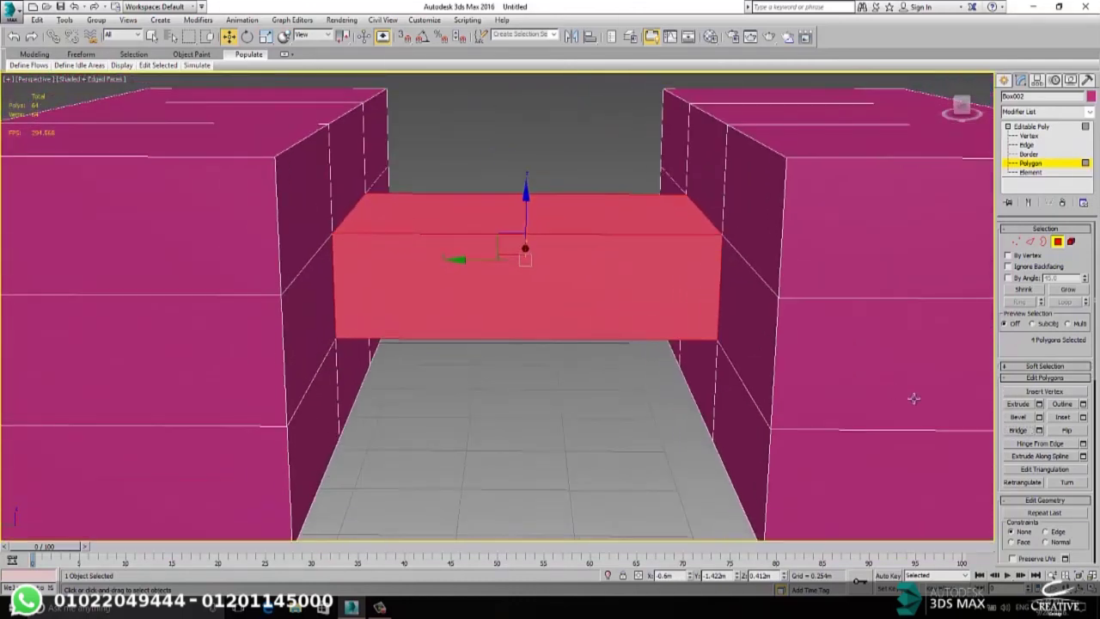
scroll(787, 382, "down", 5)
scroll(768, 377, "up", 2)
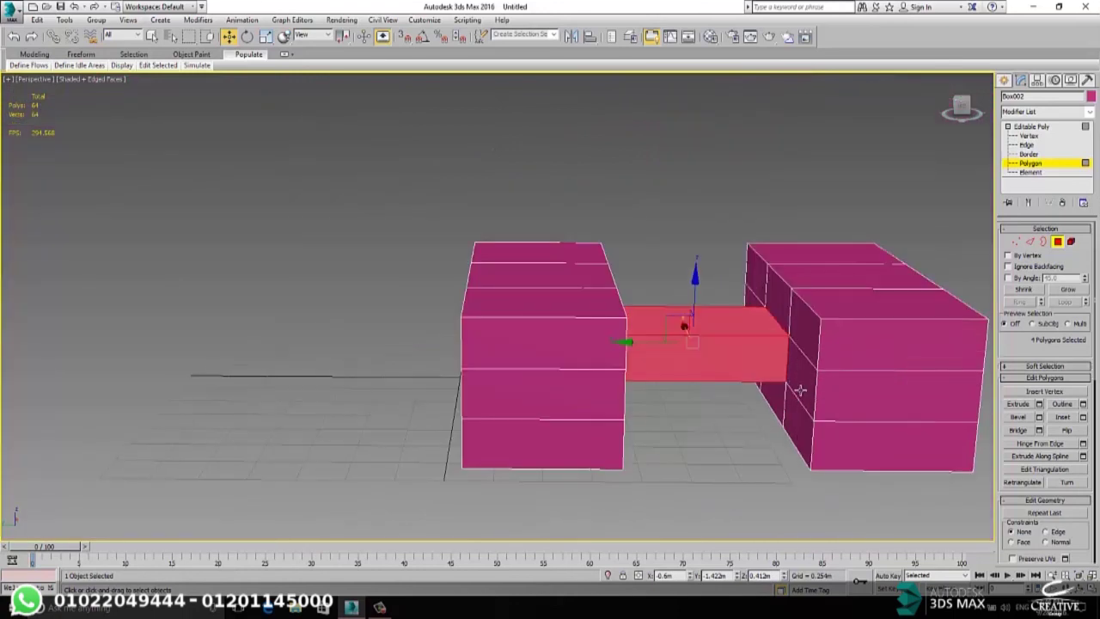
key("ctrl+z")
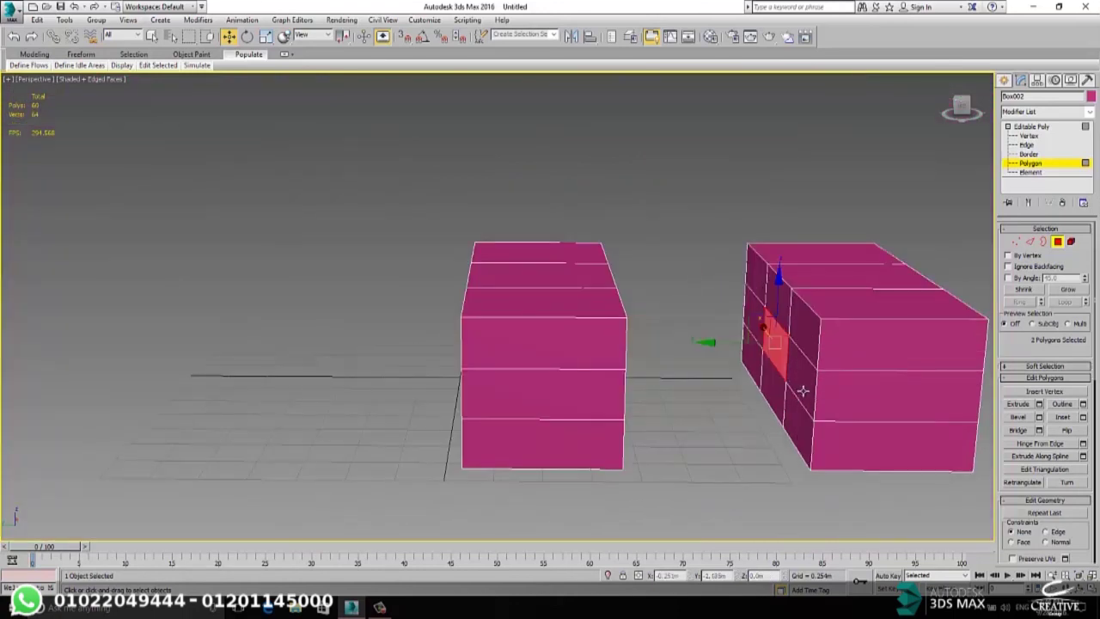
- Bridge the two selected polygons with 8 segments, taper 2.5, bias about 23, smooth about 2.8 and Twist 1 set to 5
left_click(1039, 430)
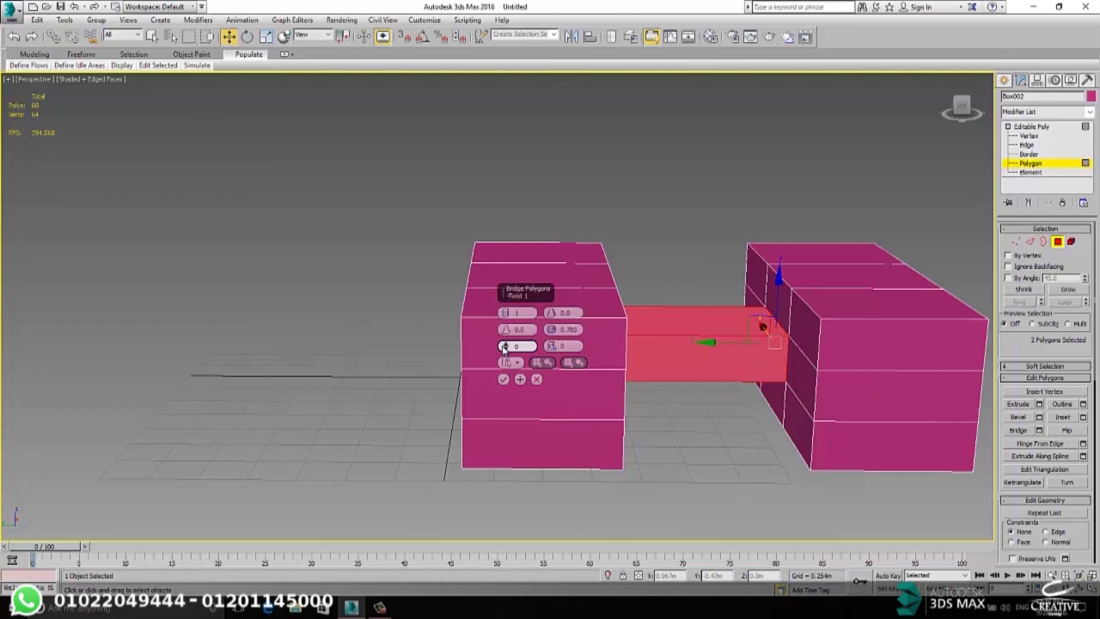
left_click(514, 313)
left_click_drag(507, 313, 504, 339)
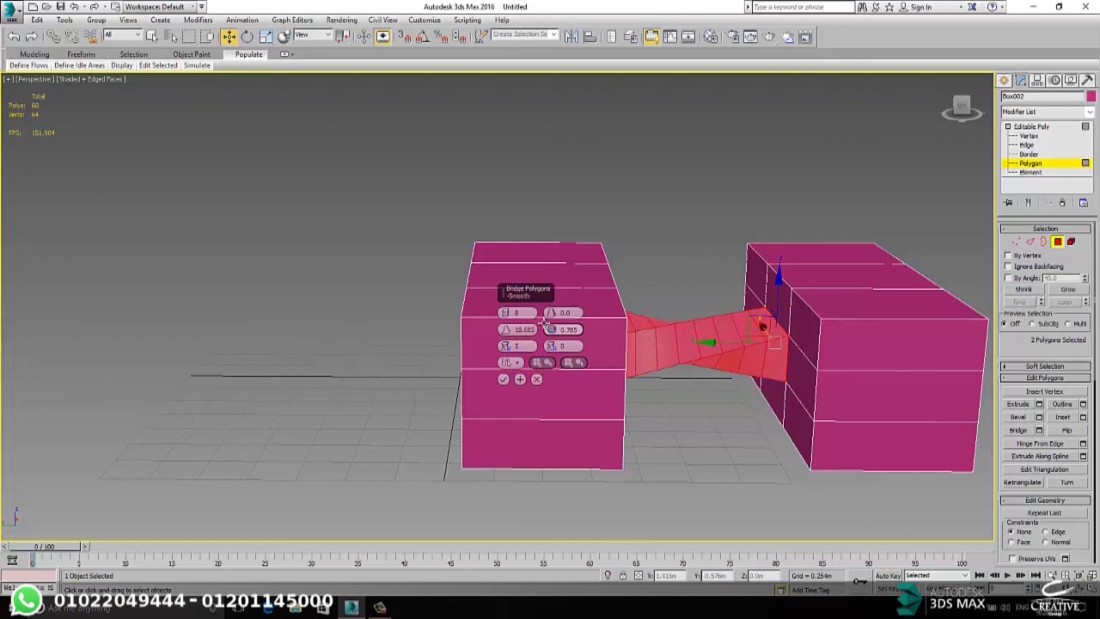
mouse_move(550, 313)
left_mouse_down()
mouse_move(562, 323)
mouse_move(551, 346)
left_mouse_up()
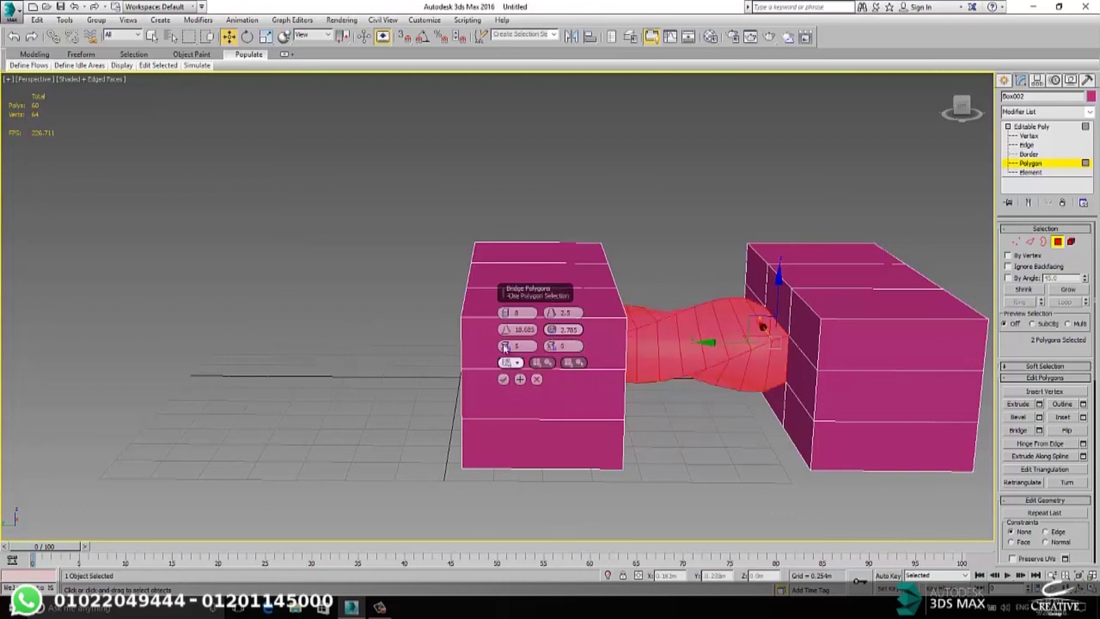
left_click_drag(504, 330, 504, 321)
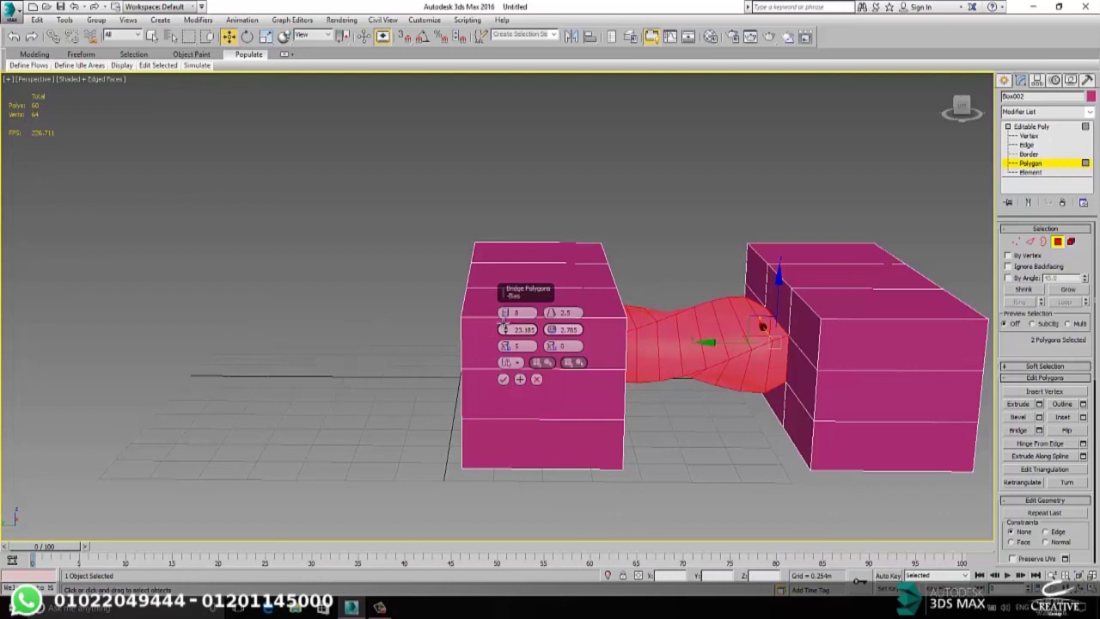
left_click(502, 381)
- Examine the twisted bridge between the two boxes up close, from the side and from farther away
scroll(670, 397, "up", 4)
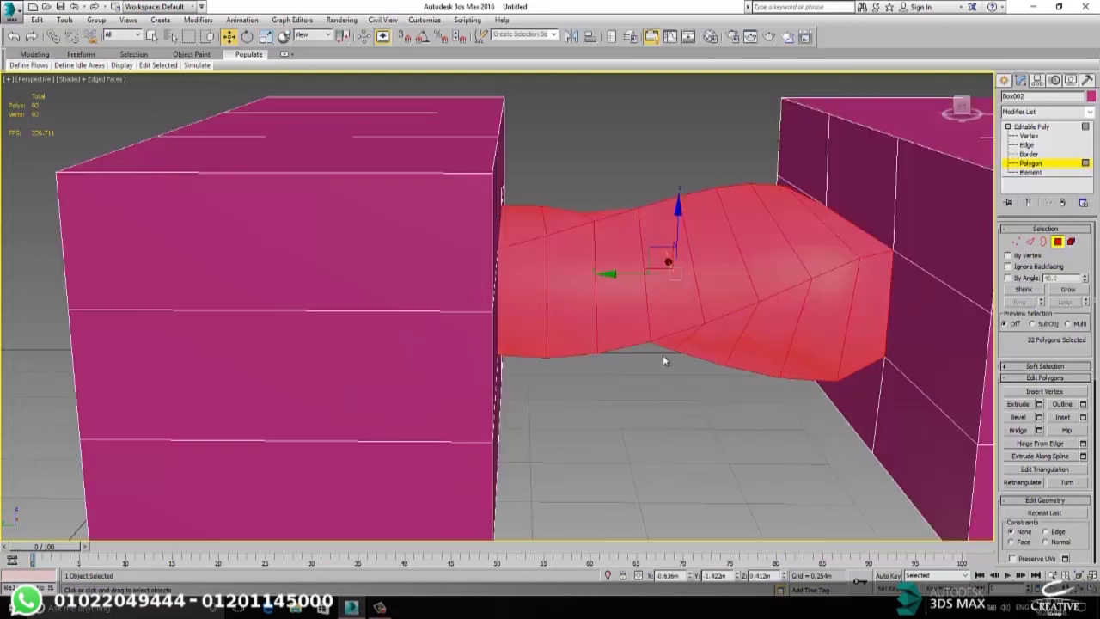
middle_click_drag(665, 258, 661, 215, "alt")
left_click(666, 206)
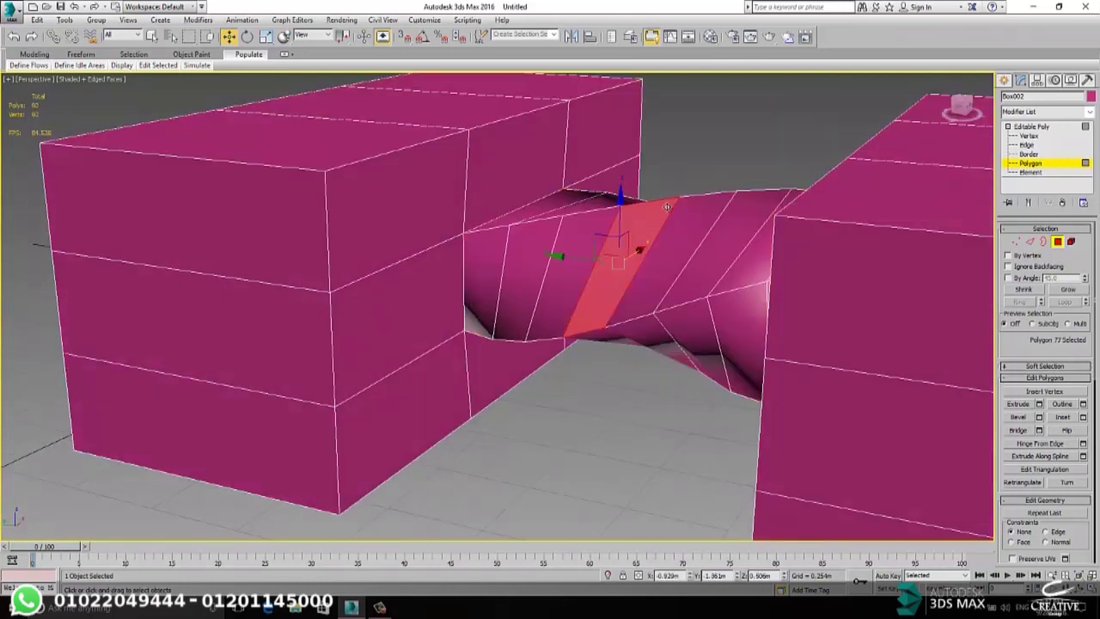
scroll(666, 258, "down", 6)
left_click(662, 306)
scroll(662, 307, "up", 6)
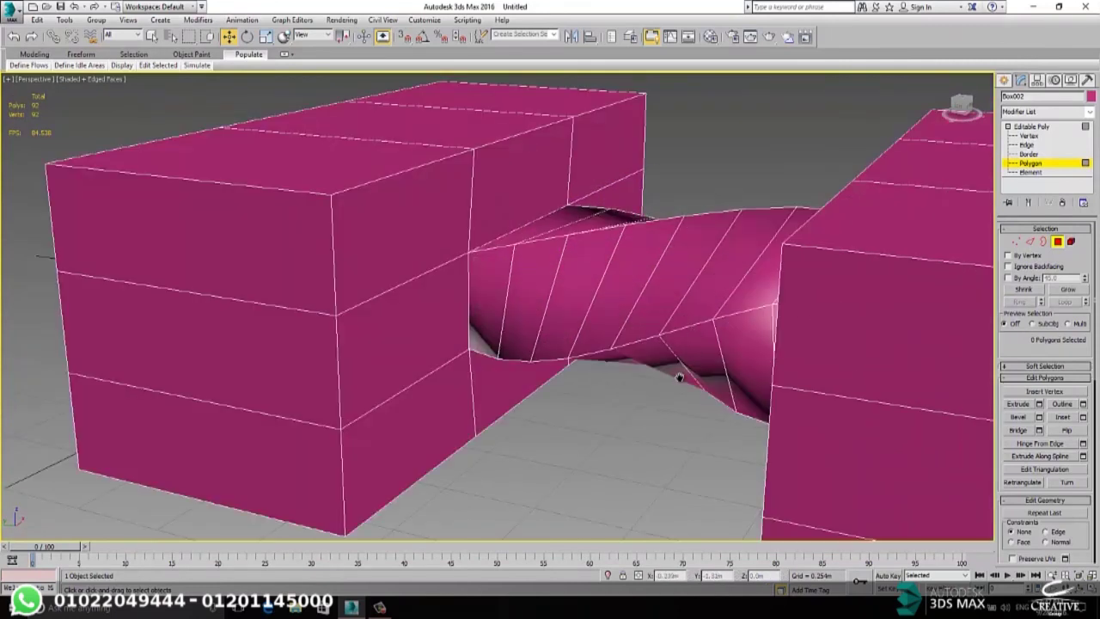
middle_click_drag(679, 378, 624, 350)
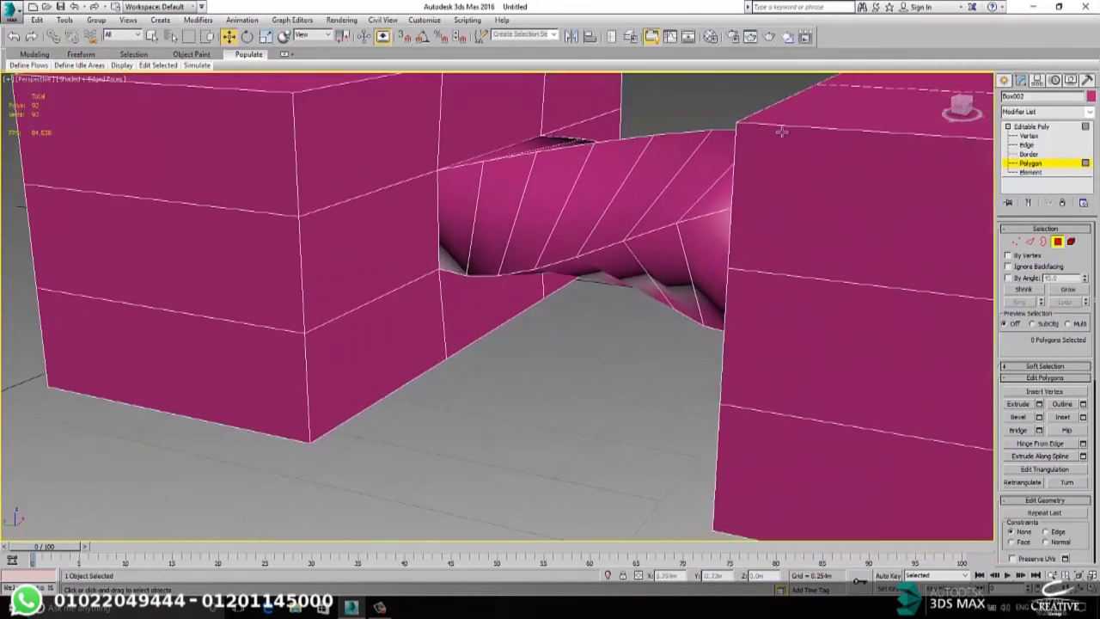
scroll(641, 177, "down", 8)
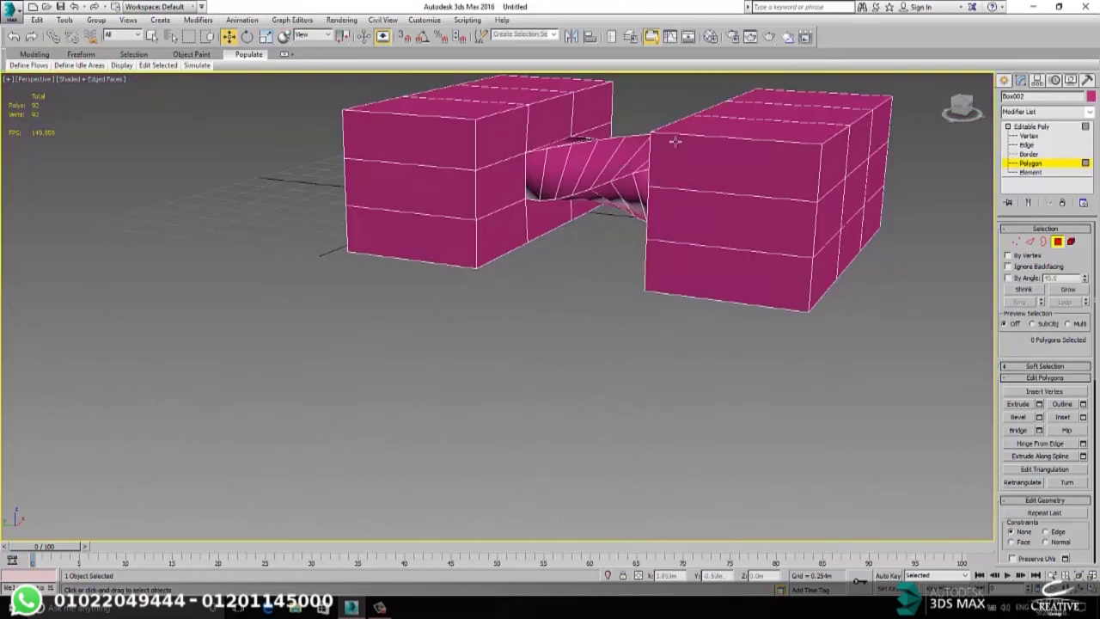
scroll(656, 184, "up", 2)
scroll(656, 184, "down", 3)
- Delete all polygons of the bridged boxes and restore the four-viewport layout with the object creation tools ready
left_click_drag(456, 285, 454, 273)
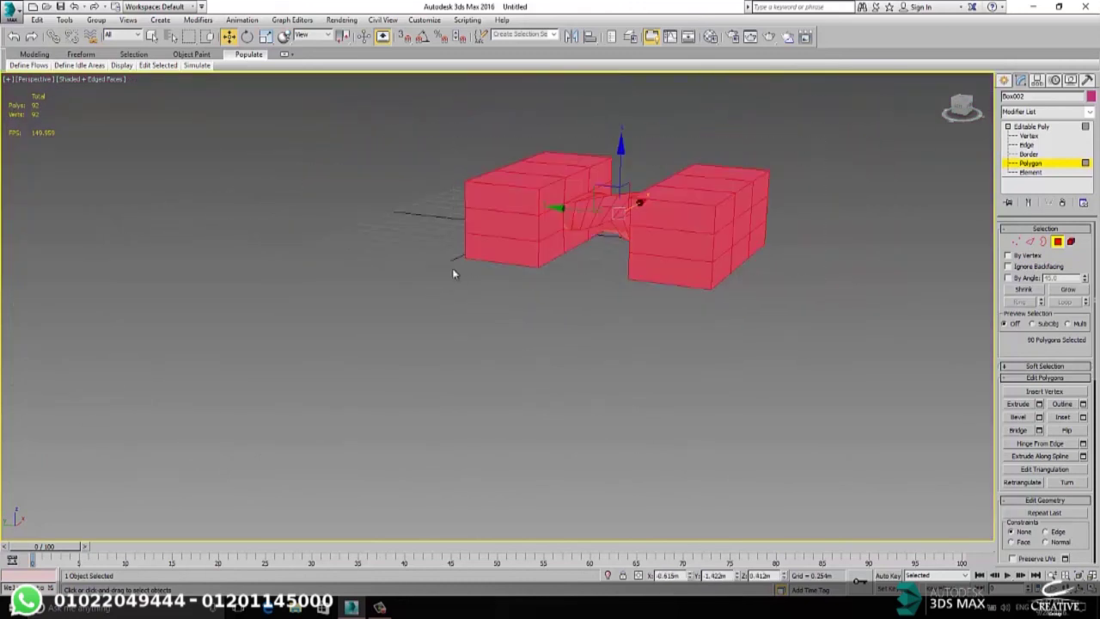
key("Delete")
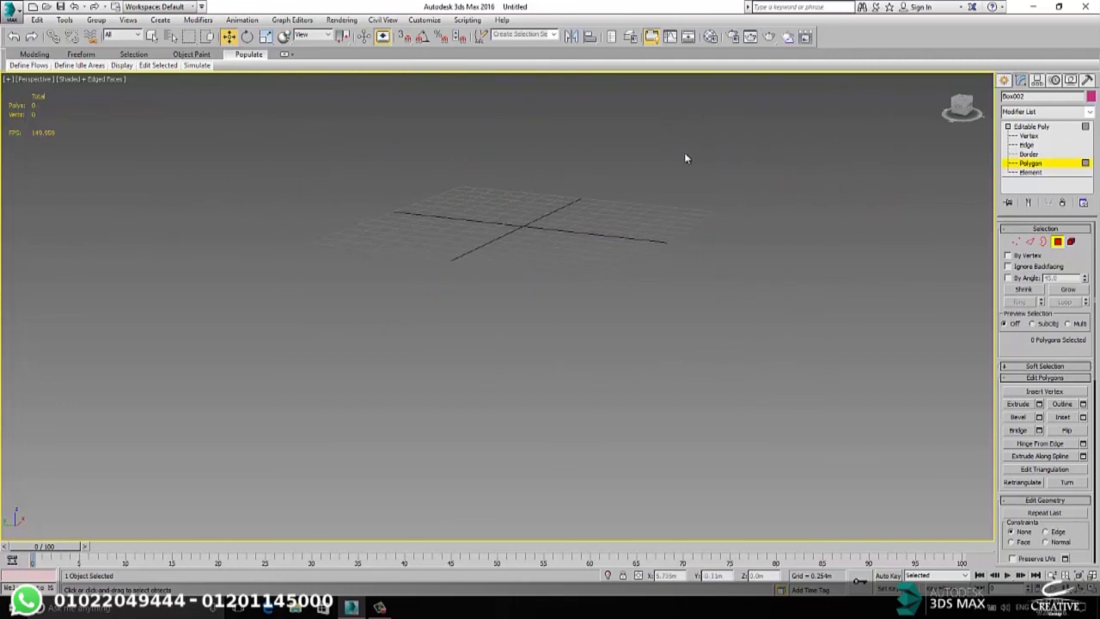
key("g")
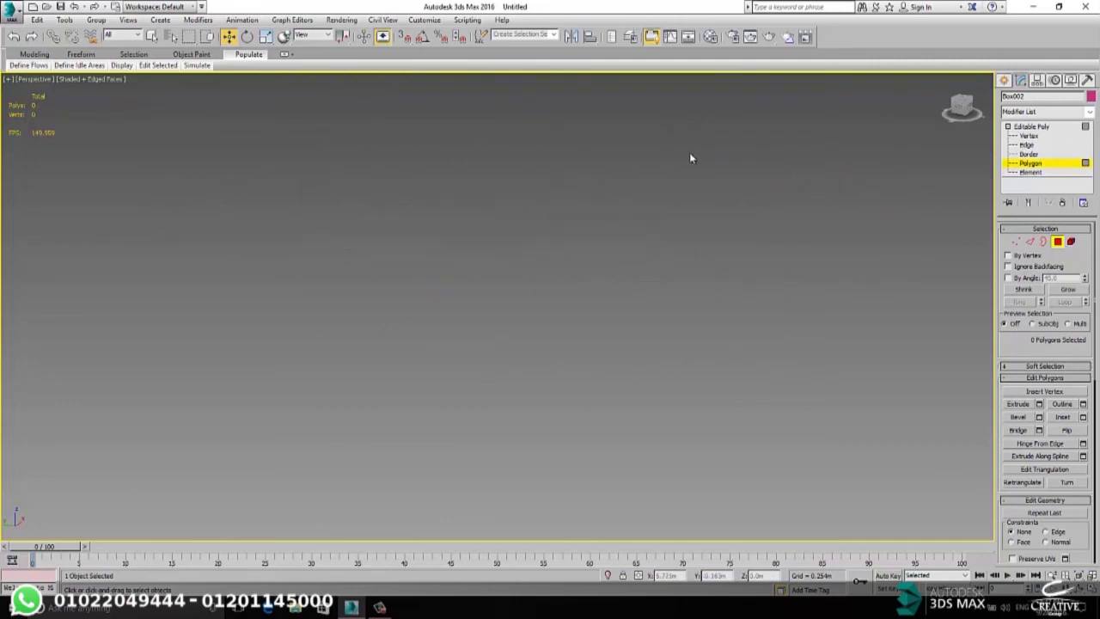
key("g")
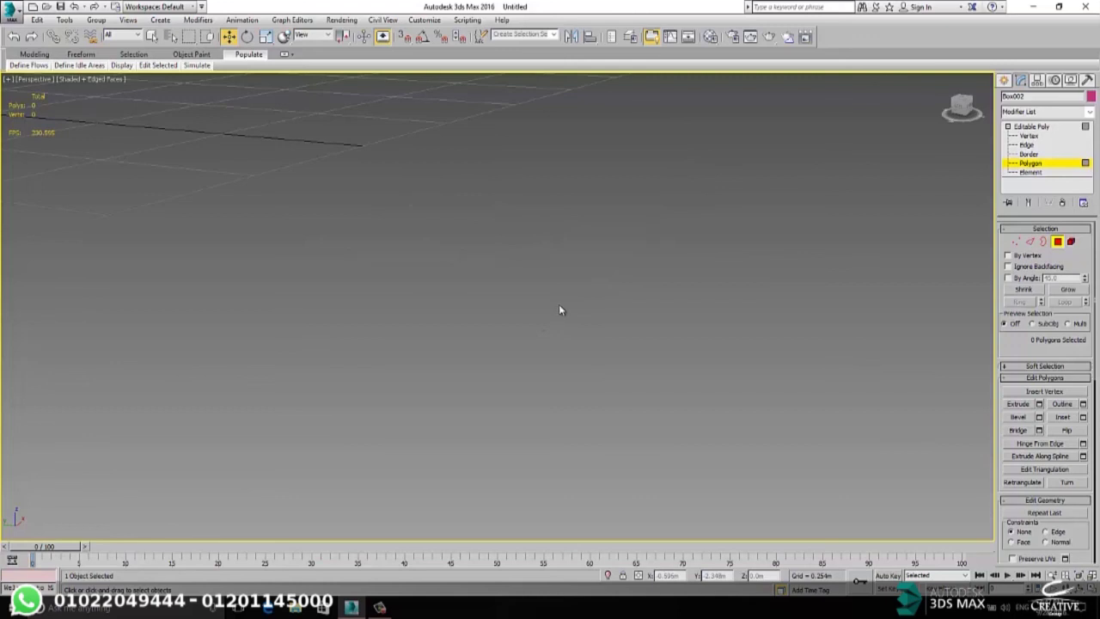
key("alt+w")
middle_click_drag(625, 406, 731, 472)
scroll(730, 472, "down", 3)
middle_click_drag(674, 428, 754, 405)
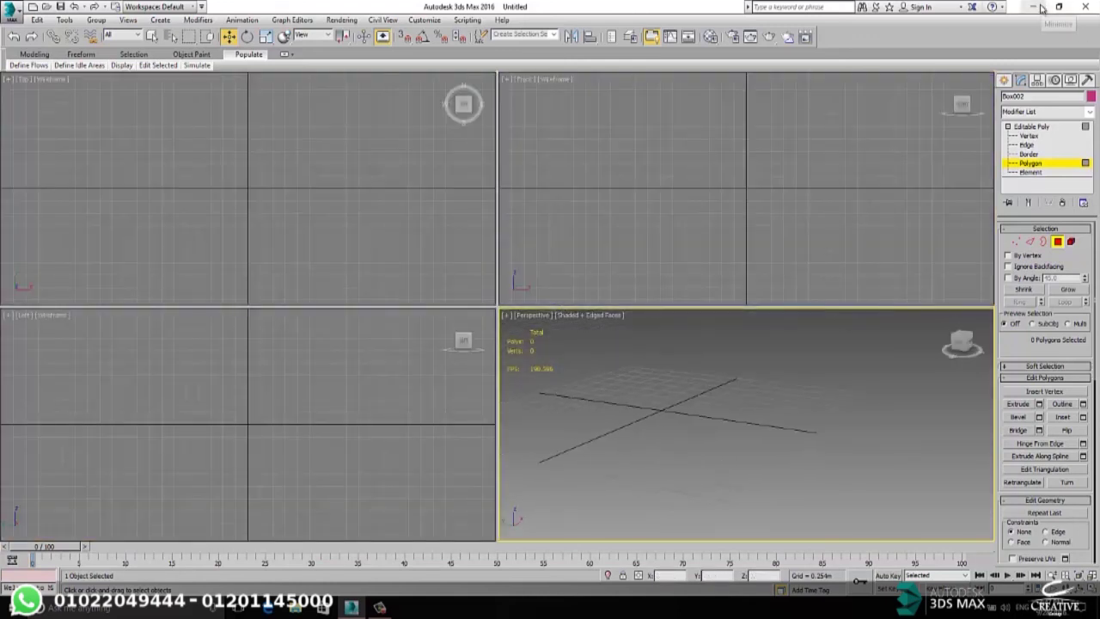
left_click(1005, 79)
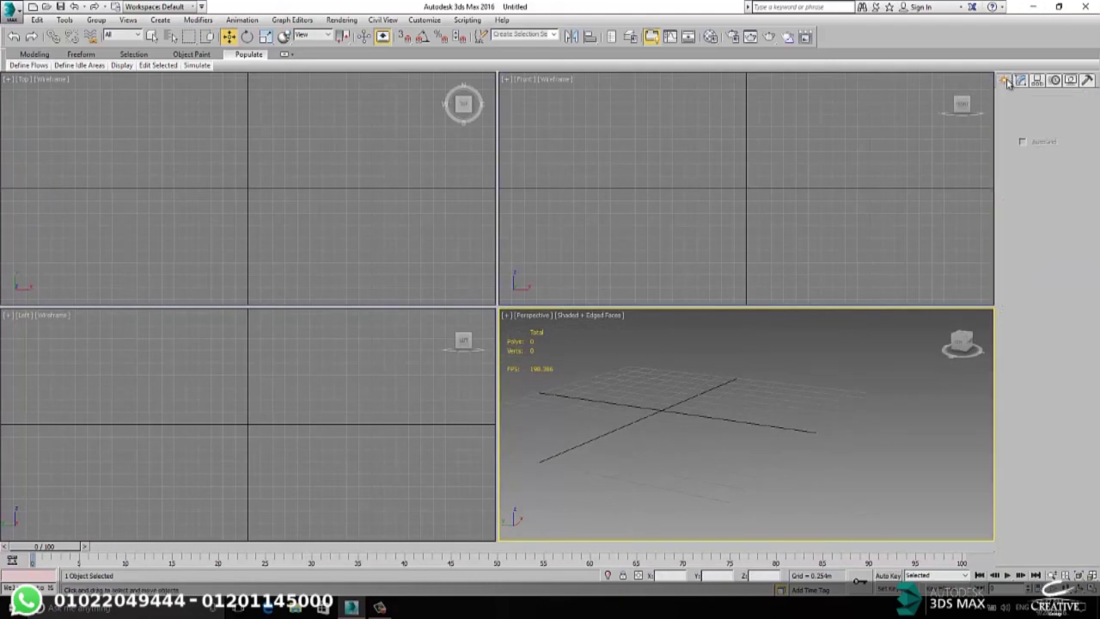
- Switch to the desktop, move the red kitchen image clear of the other icons and view it enlarged
left_click(1033, 7)
left_click_drag(107, 498, 590, 263)
double_click(590, 262)
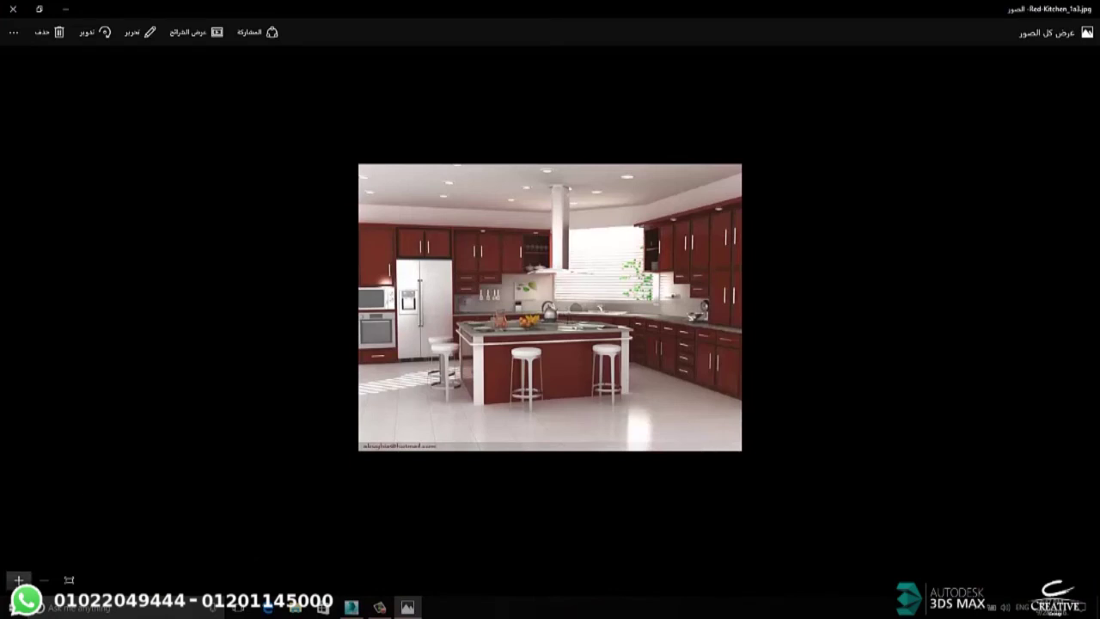
left_click(18, 580)
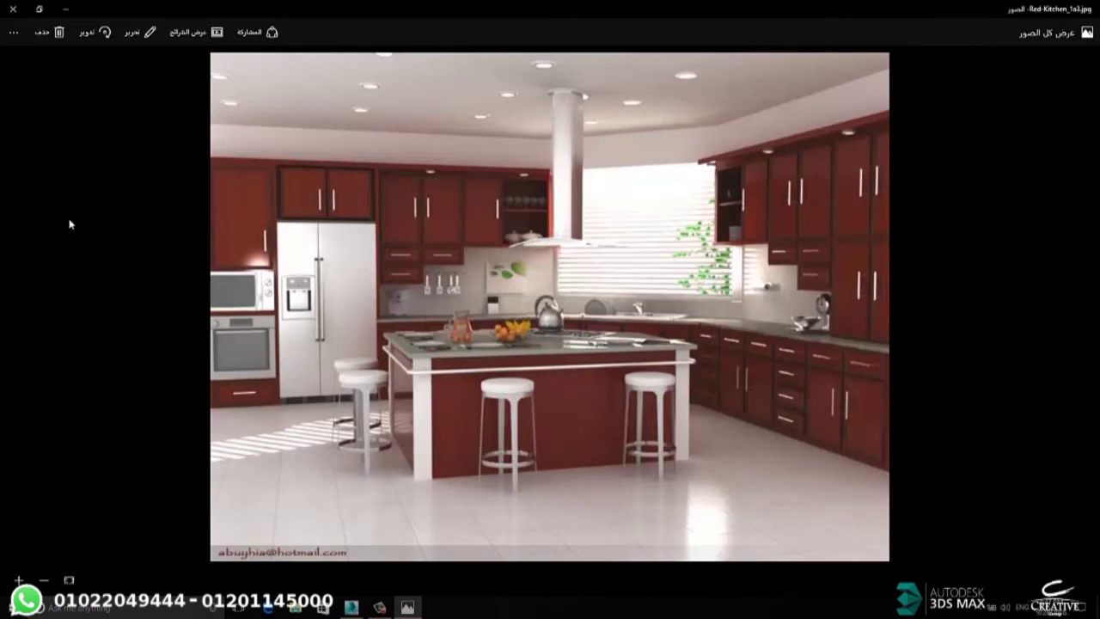
left_click(13, 8)
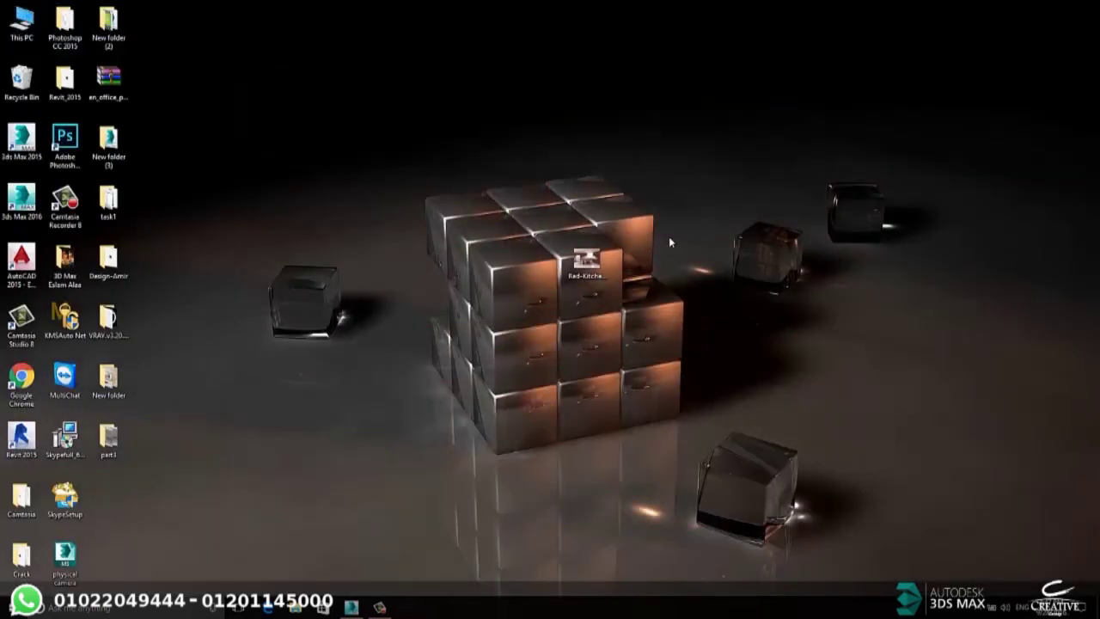
- Bring the kitchen image into the Left viewport of 3ds Max as a viewport background only, and hide that viewport's grid
left_click_drag(580, 258, 227, 431)
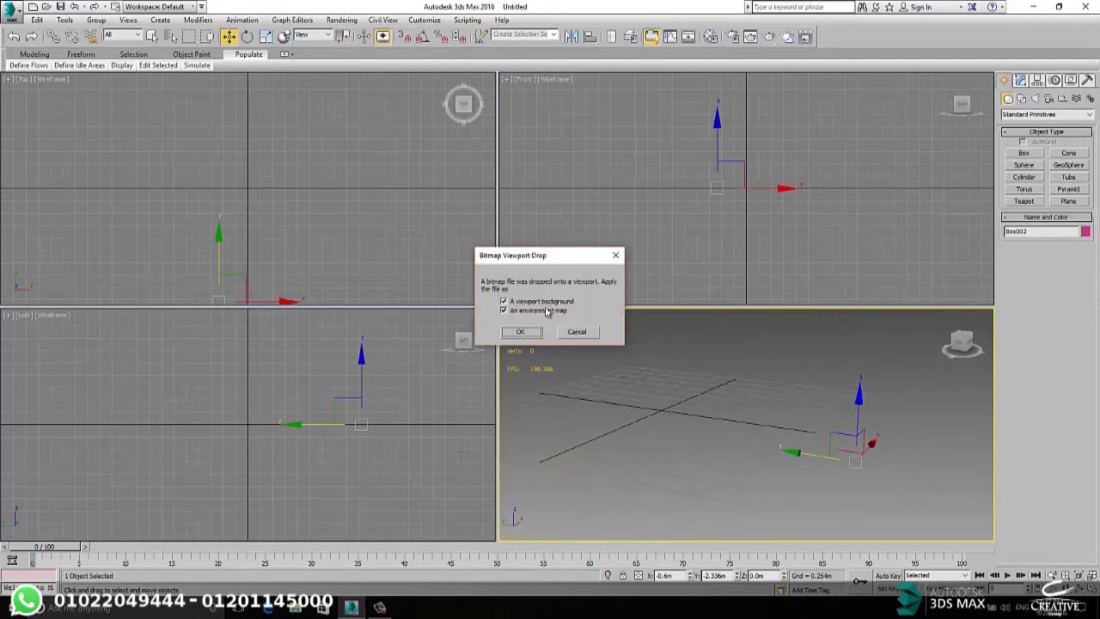
left_click(514, 311)
left_click(521, 333)
right_click(368, 500)
key("g")
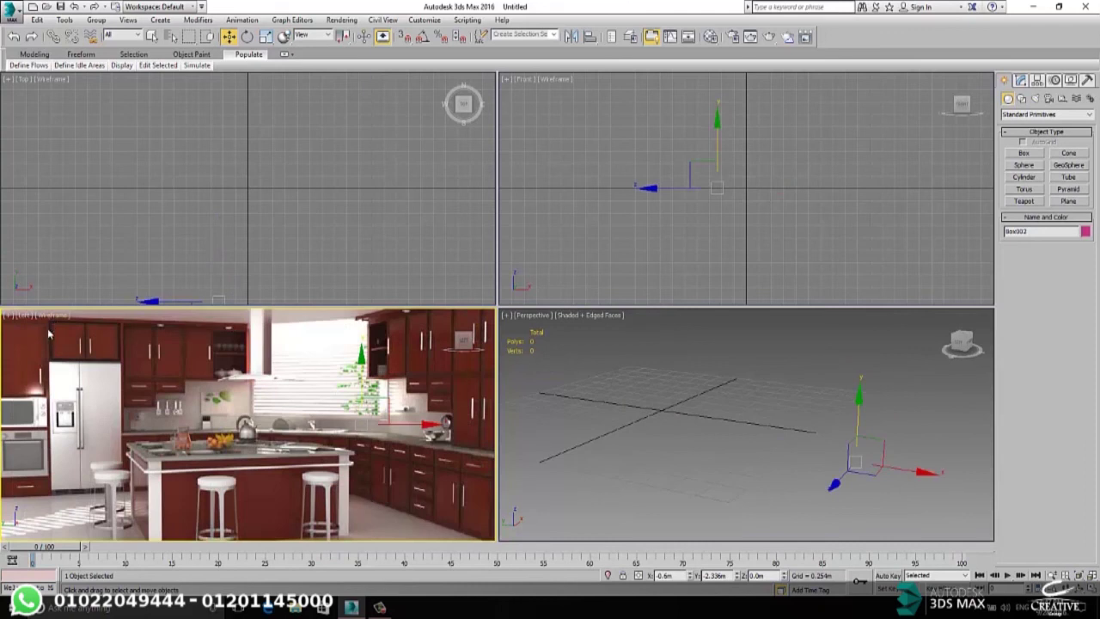
- Change the viewport with the kitchen image to a Perspective view with Bounding Box shading and 2D Pan Zoom Mode
key("p")
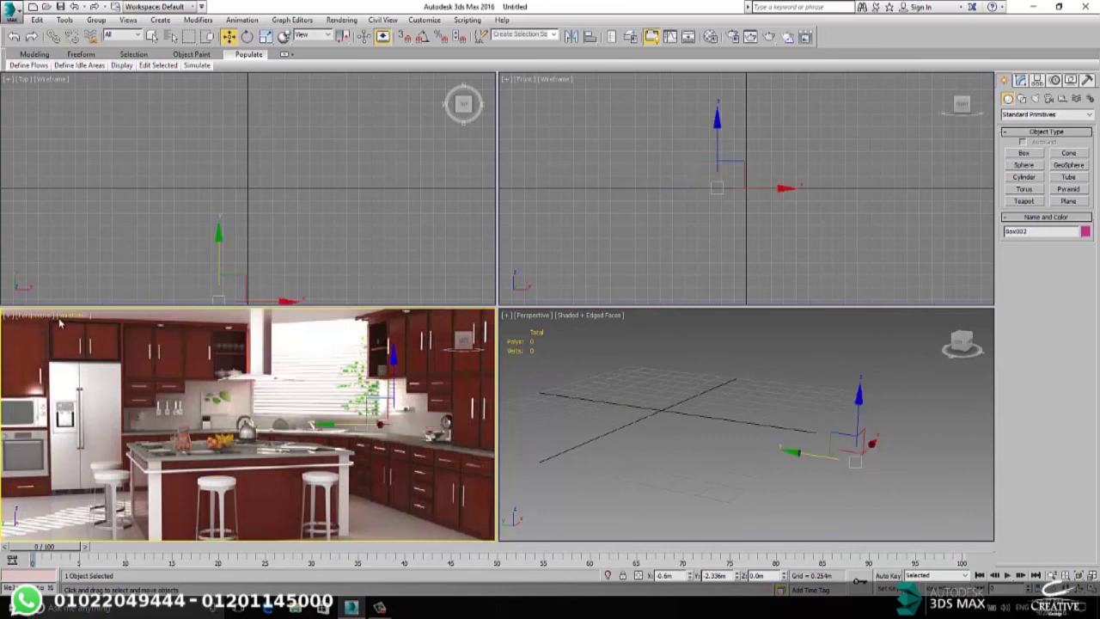
left_click(62, 317)
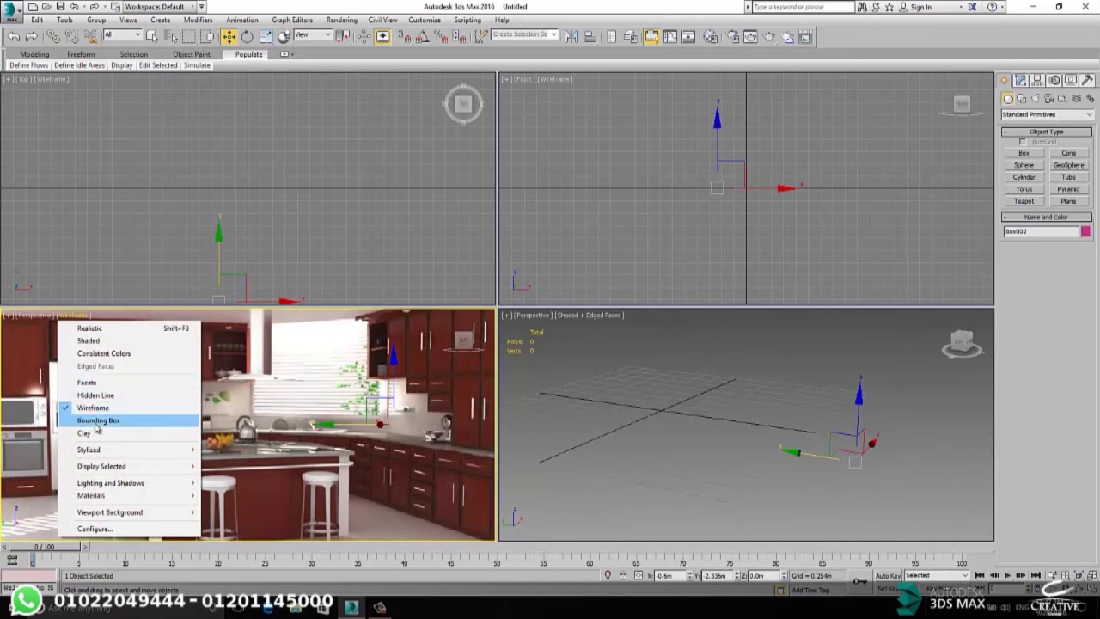
left_click(97, 421)
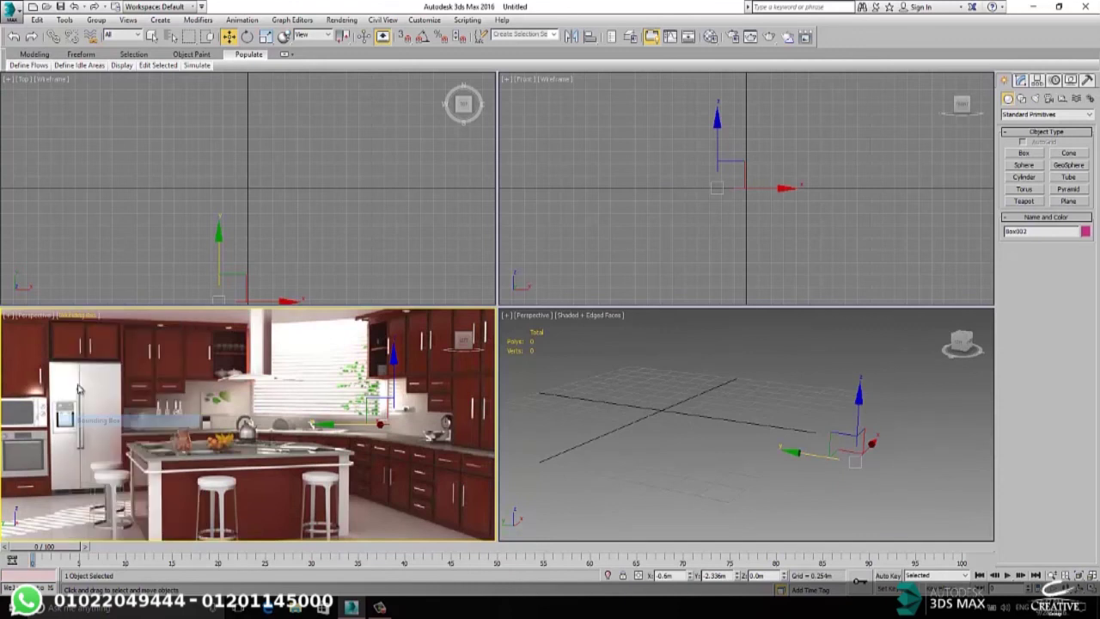
left_click(9, 319)
left_click(34, 467)
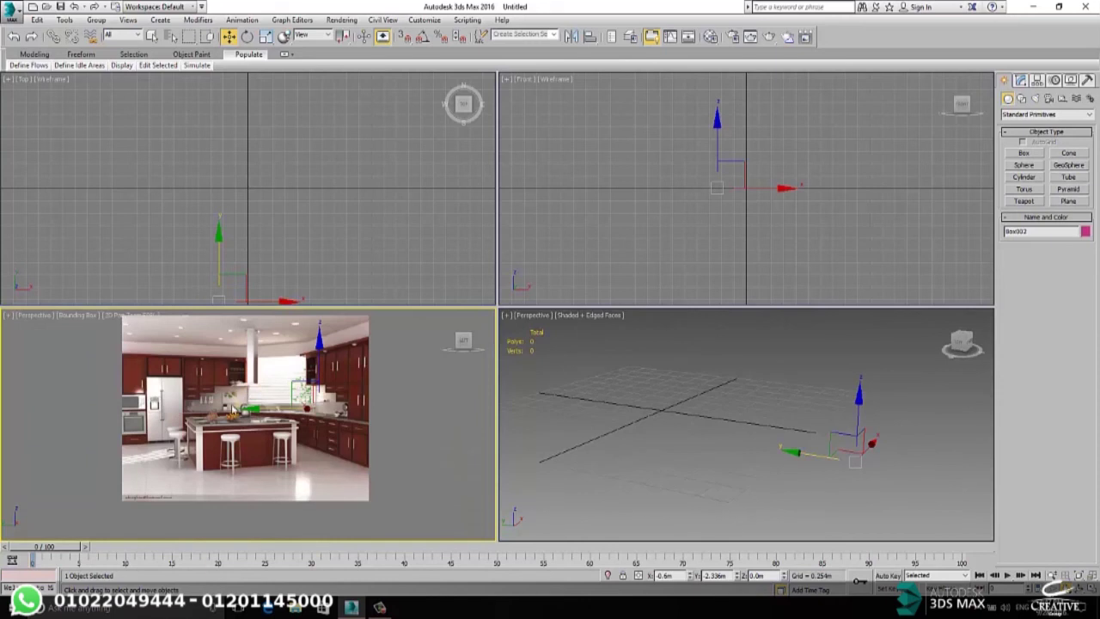
- Set the viewport background's aspect ratio to Match Bitmap for the active view, and enlarge the kitchen image within the viewport
key("alt+b")
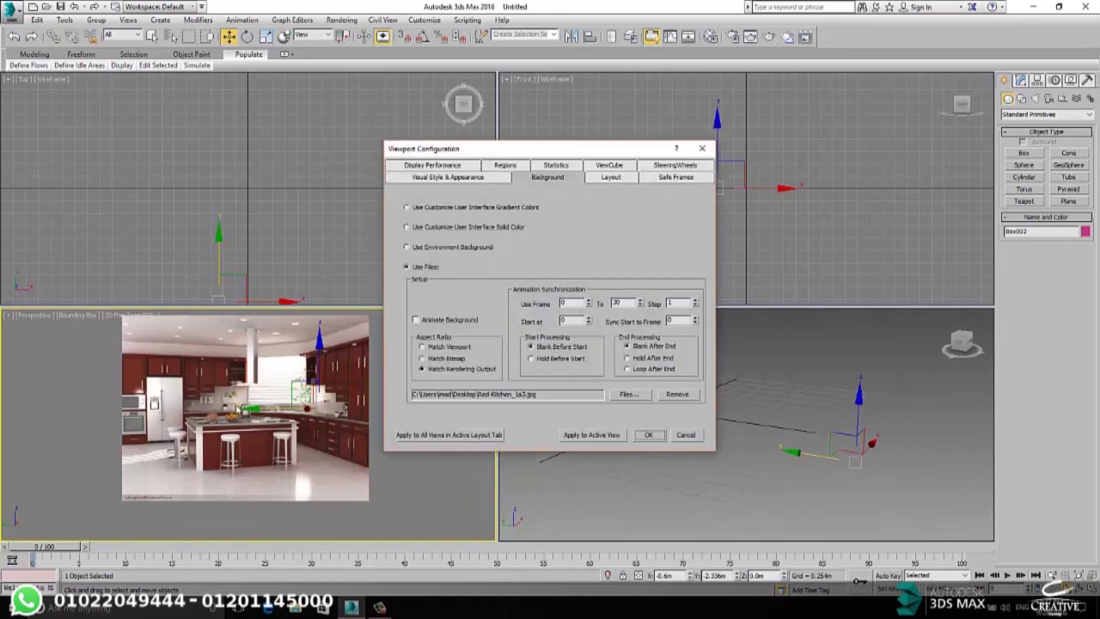
left_click(429, 359)
left_click(591, 435)
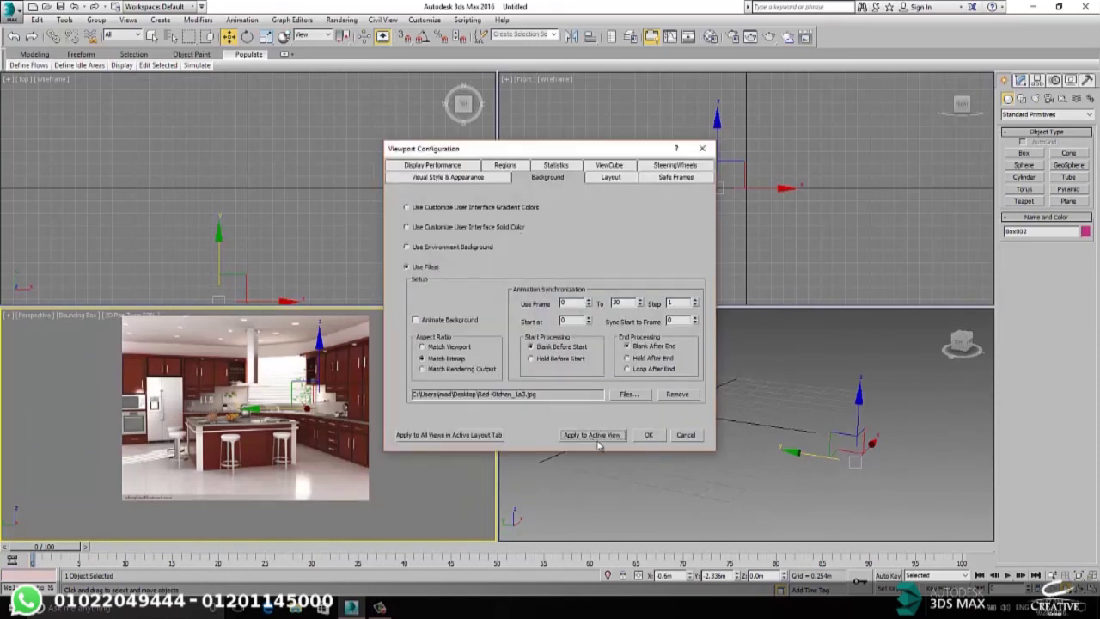
left_click(648, 435)
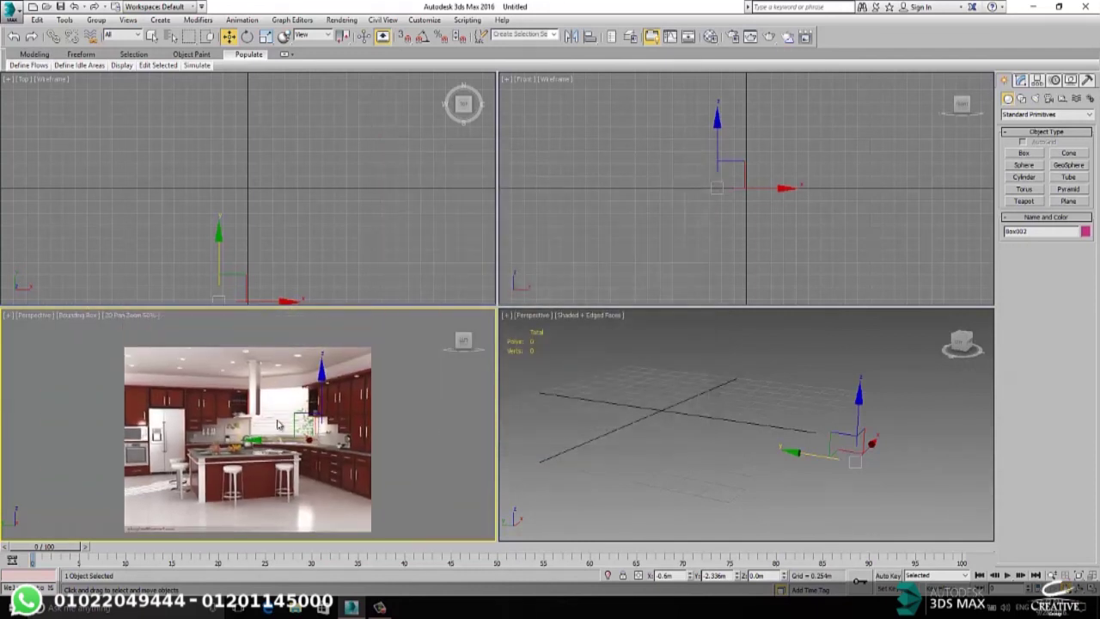
middle_click_drag(292, 457, 319, 427)
scroll(332, 447, "up", 5)
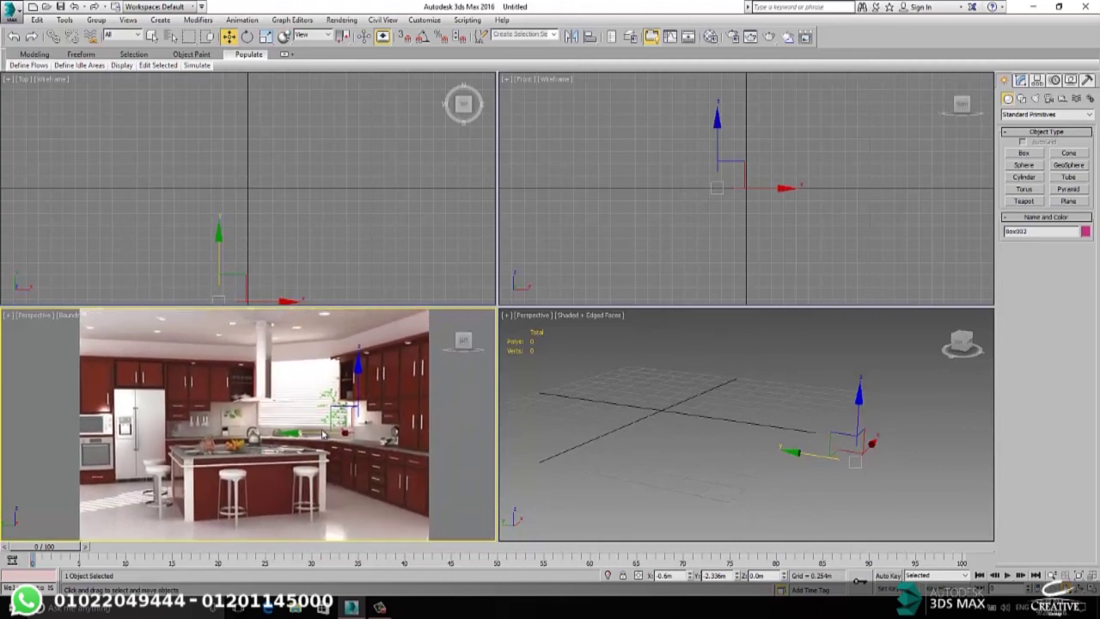